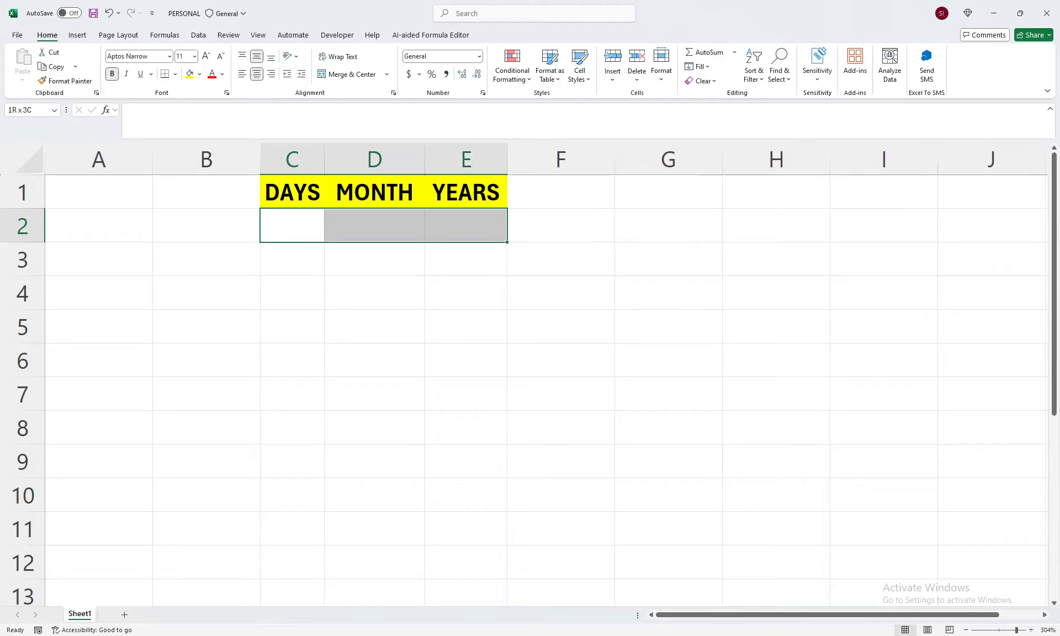
Step: Narrow column D slightly so it fits more closely around the MONTH header
left_click_drag(425, 159, 412, 159)
left_click(453, 225)
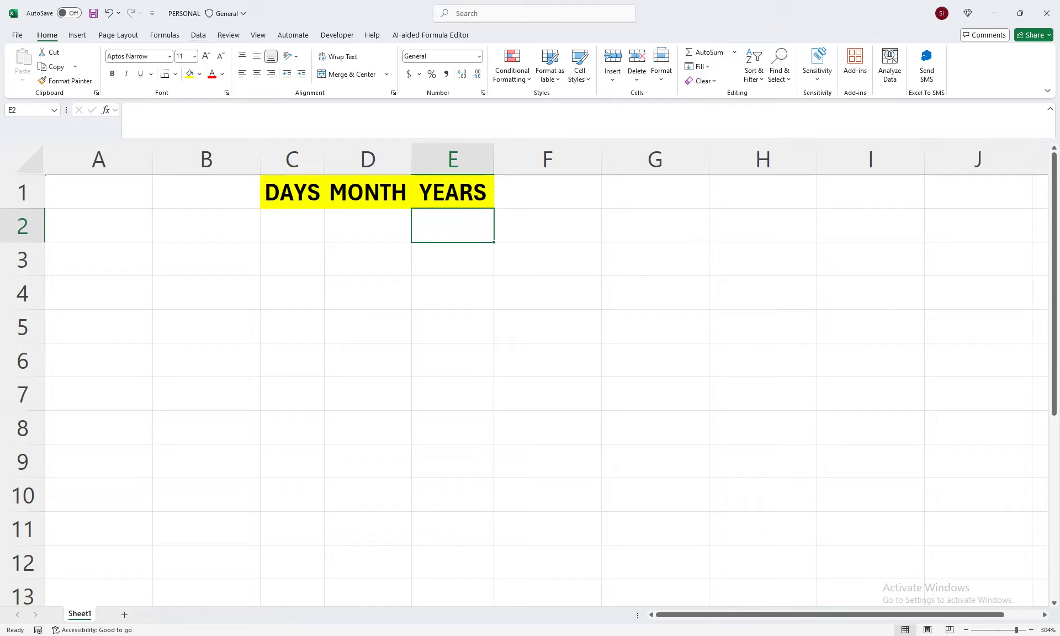
Step: Enter the starting year 1980 in cell I1
left_click(871, 192)
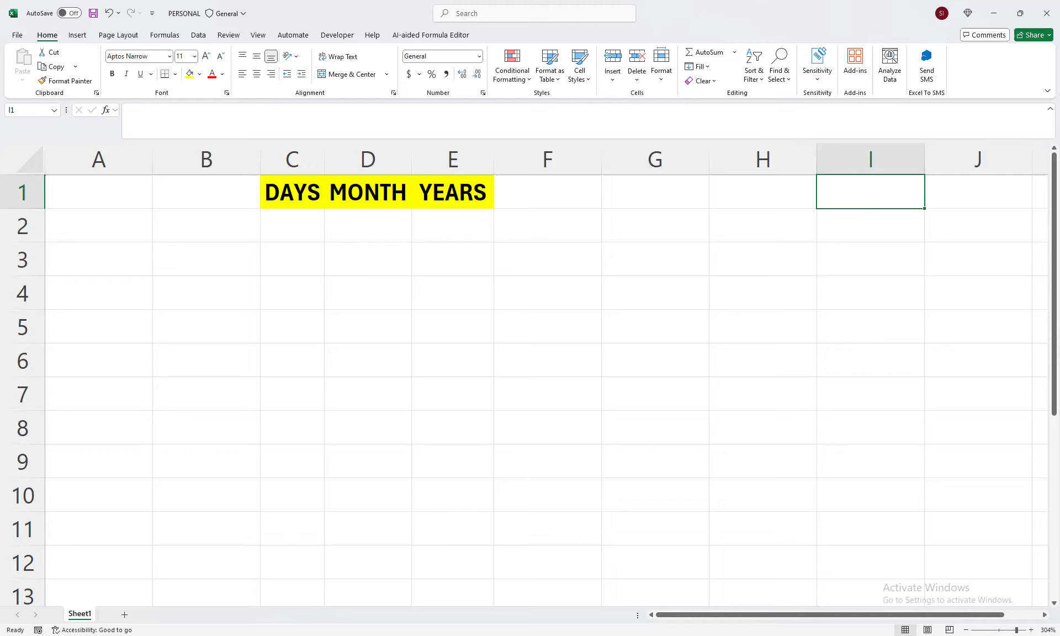
type("18")
key("BackSpace")
type("980")
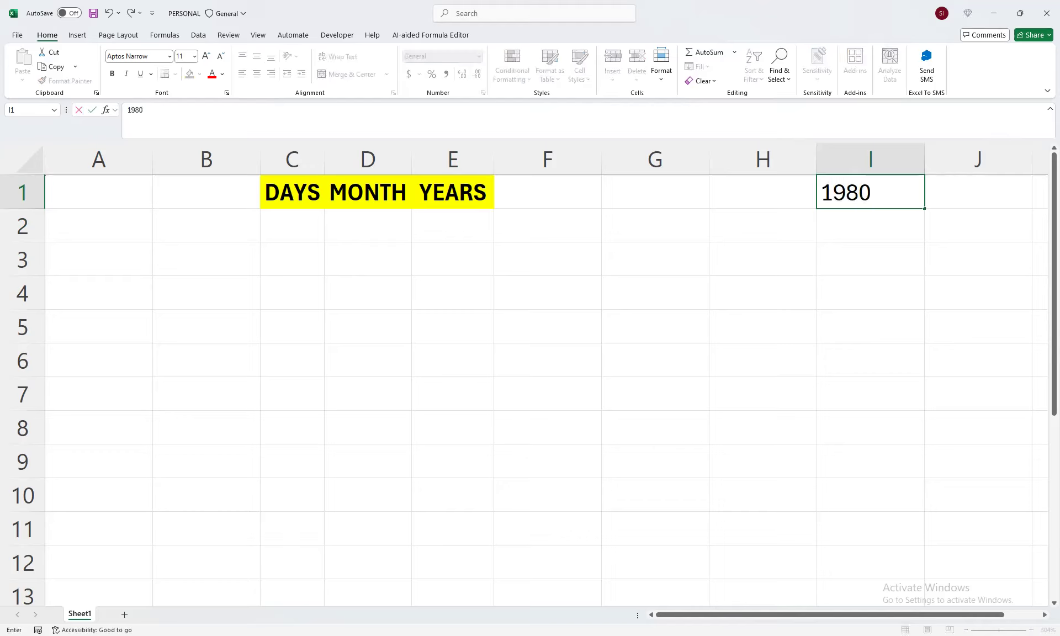
key("Return")
Step: Fill the year series from I1 down column I to row 157, ending at 2136
left_click(871, 192)
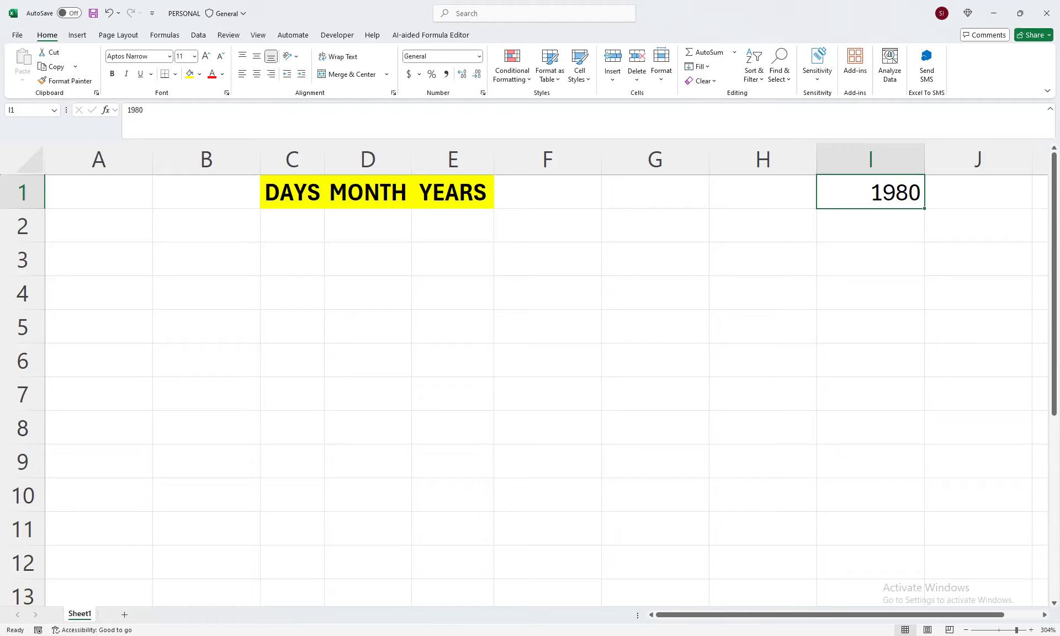
left_click_drag(924, 208, 927, 433)
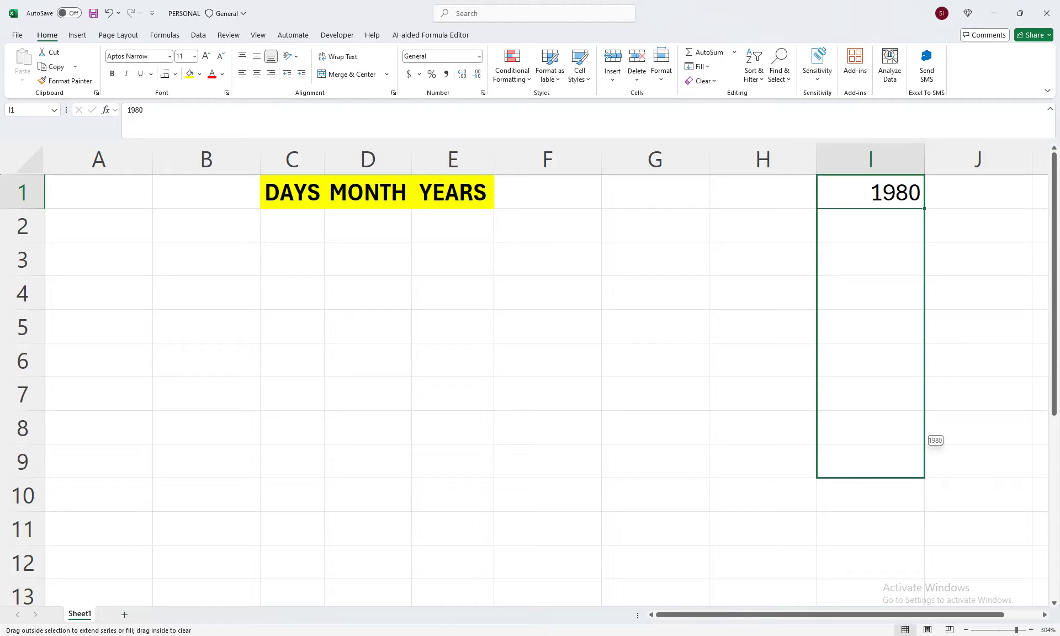
left_click_drag(927, 433, 928, 530)
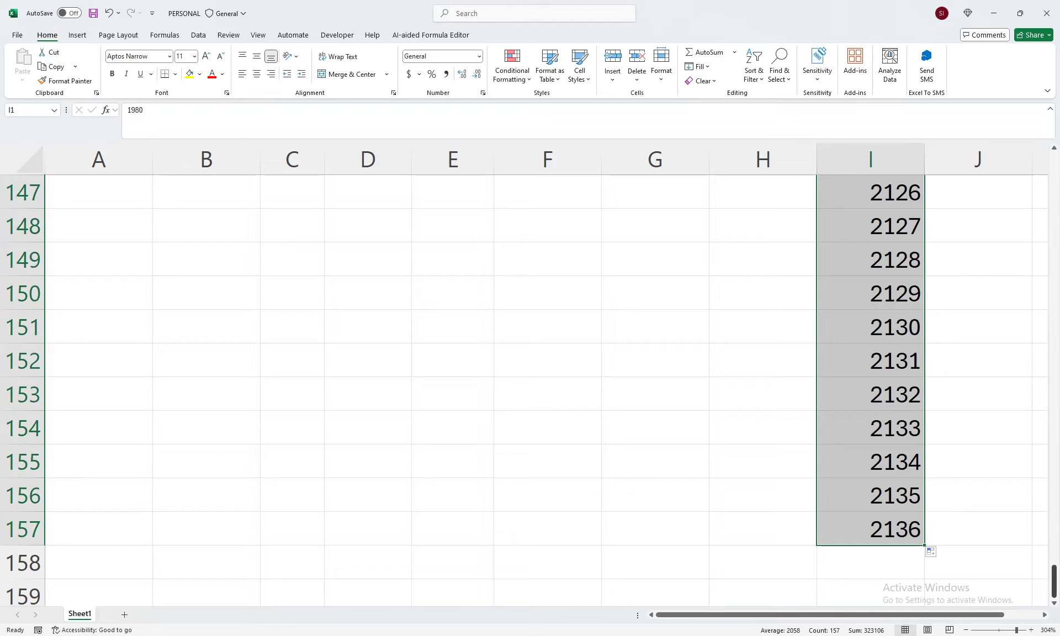
left_click_drag(1054, 581, 1054, 169)
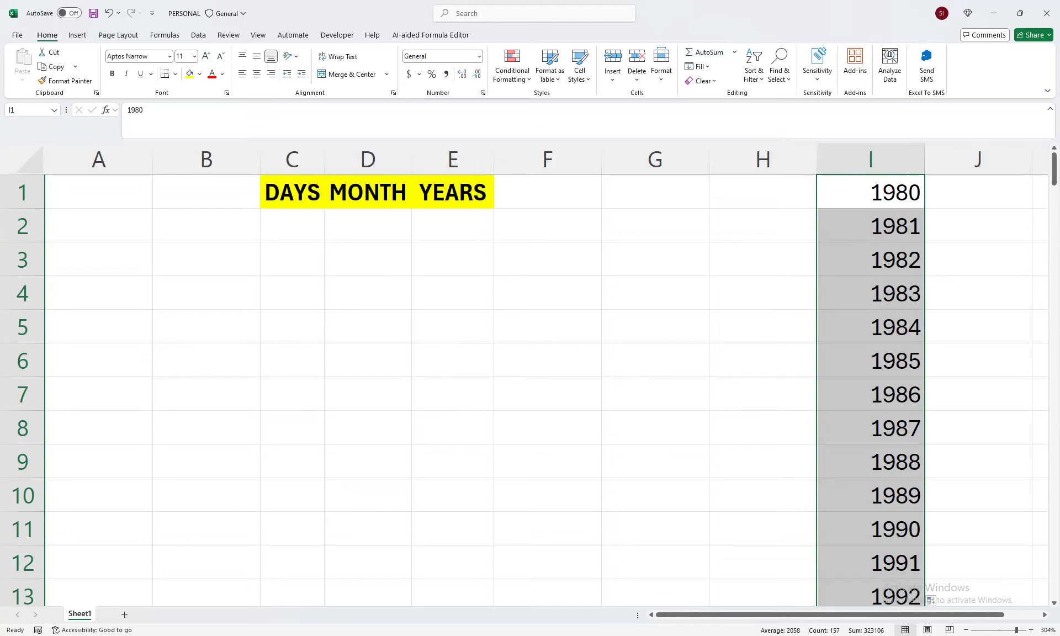
Step: Apply data validation to cell E2 that allows a List with the source =$I:$I
left_click(453, 226)
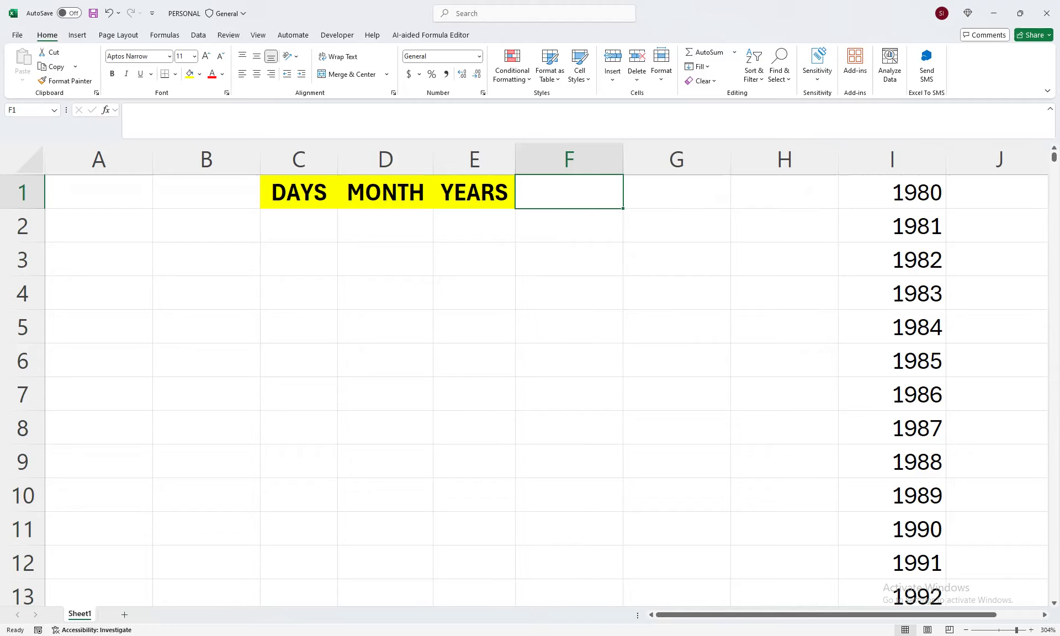
left_click(474, 226)
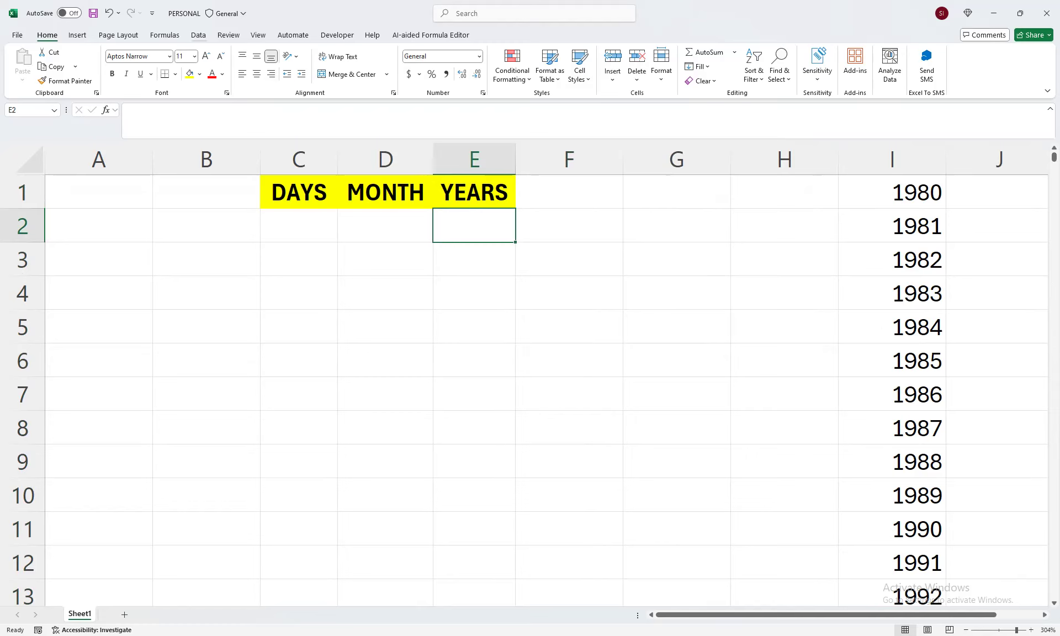
left_click(198, 35)
left_click(747, 77)
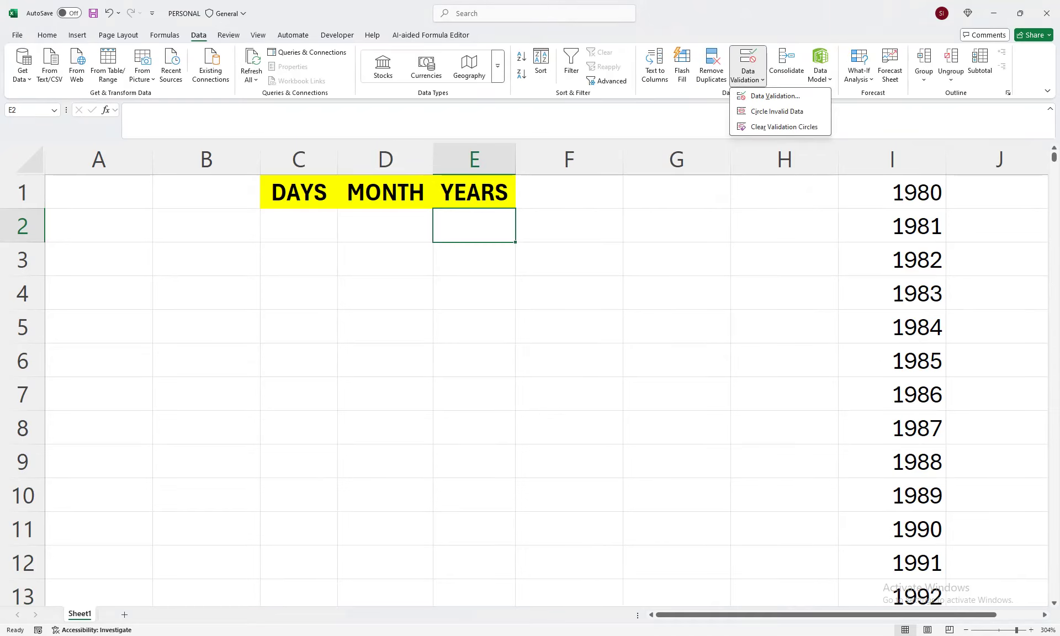
left_click(775, 95)
left_click(472, 335)
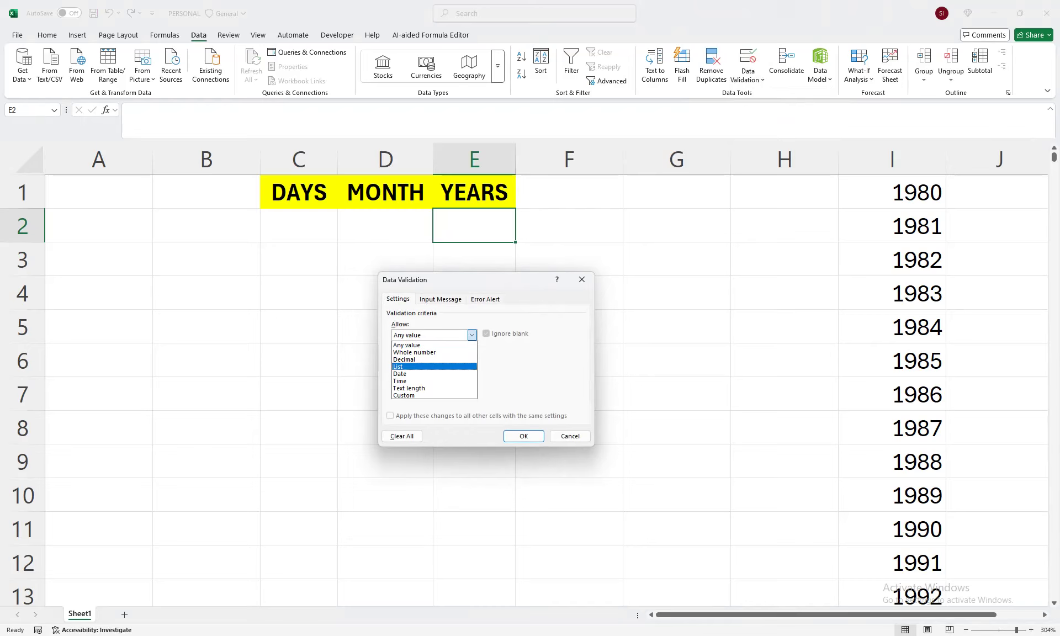
left_click(407, 367)
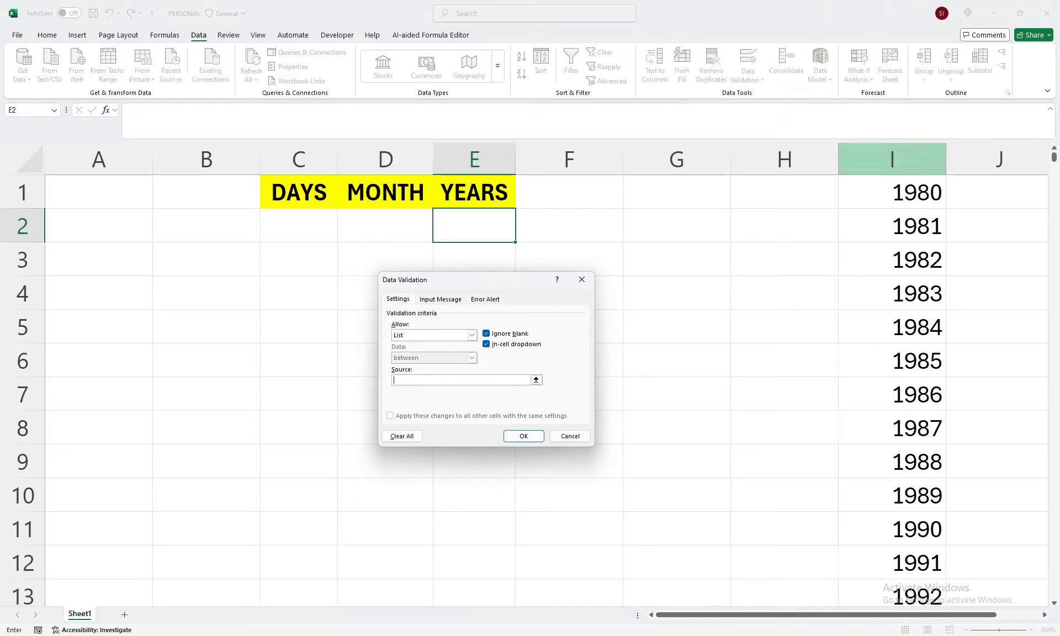
left_click(893, 159)
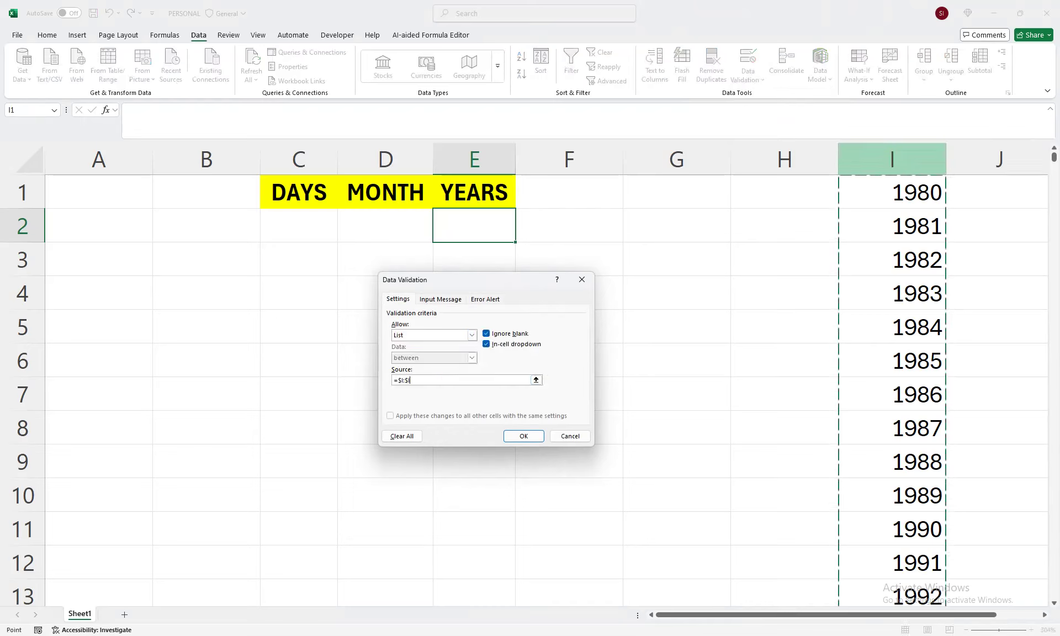
key("Return")
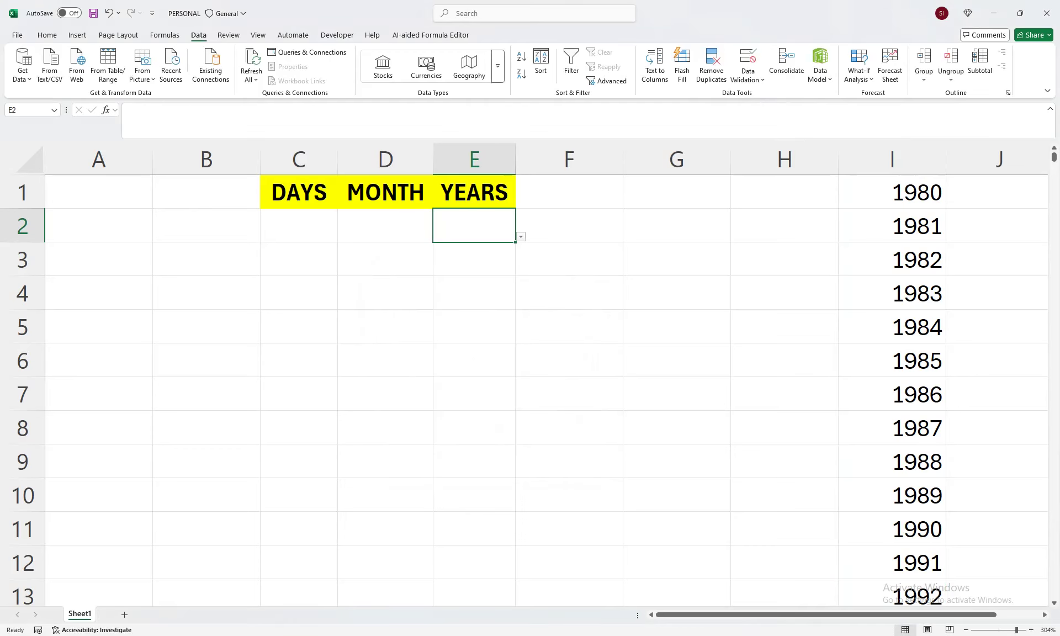
Step: Check the drop-down list of years in cell E2 through to its last entries
key("alt+Down")
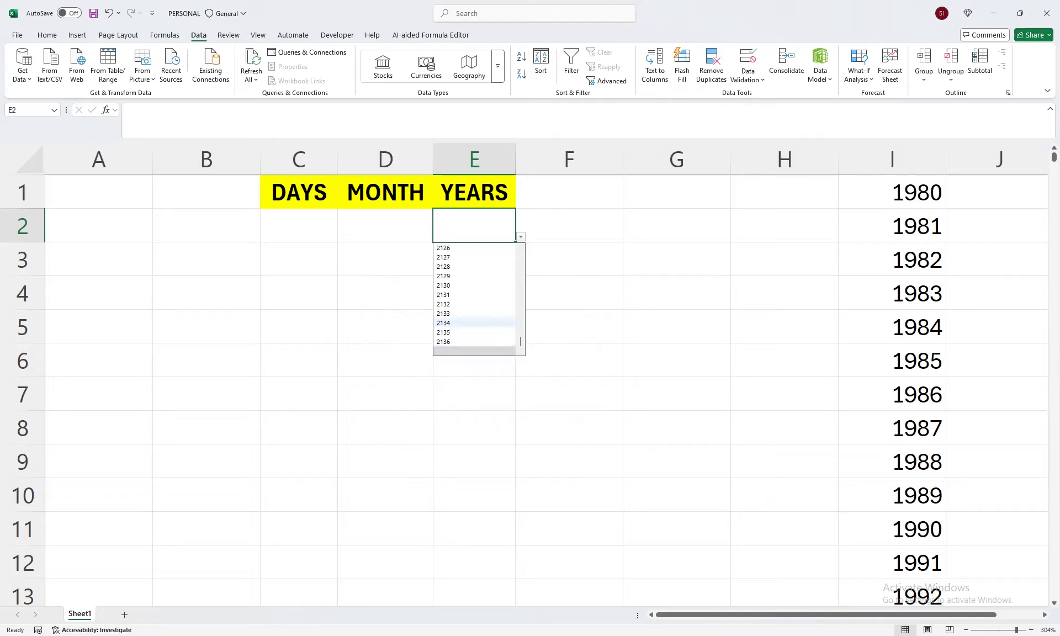
key("Escape")
key("BackSpace")
key("Return")
key("Up")
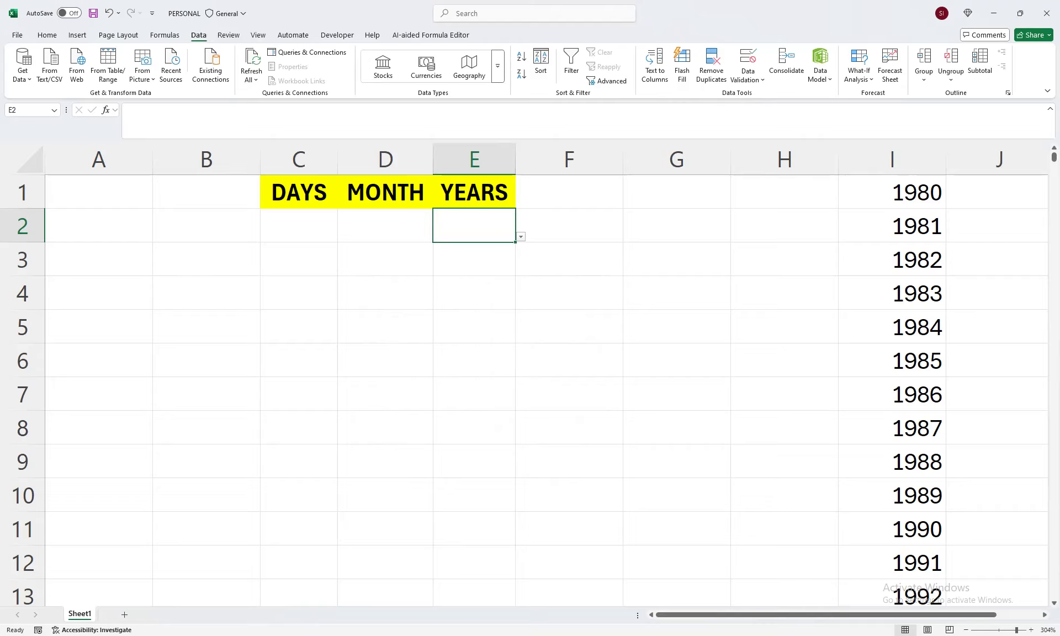
Step: Clear everything from cell E2, including its validation rule
left_click(46, 35)
left_click(702, 81)
left_click(717, 95)
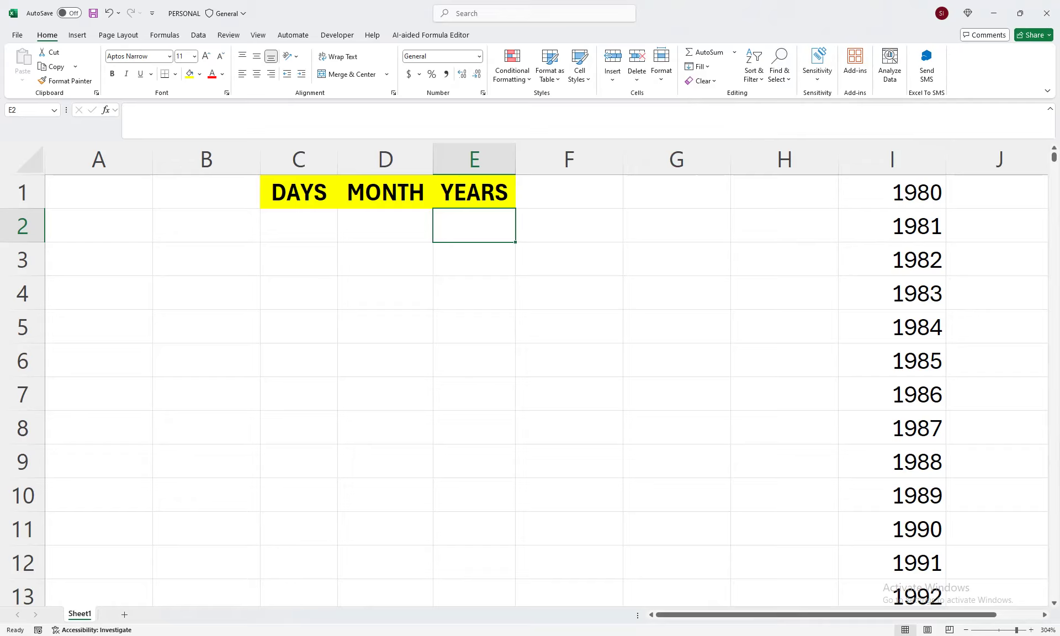
Step: Enter the formula =I:I in cell J1 to spill the whole year column into column J
left_click(997, 192)
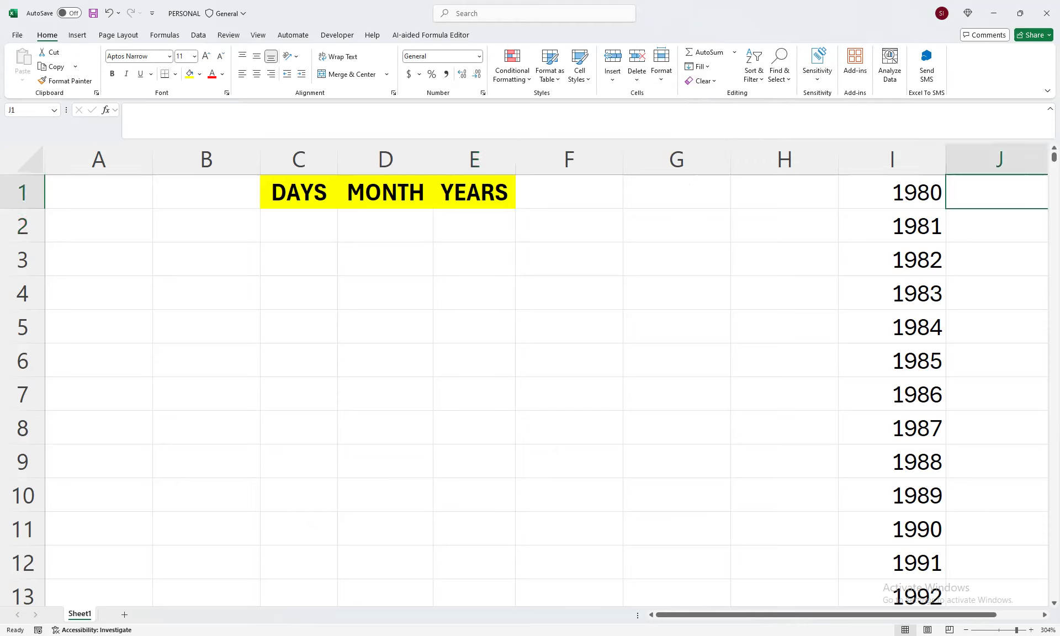
type("=")
left_click(790, 159)
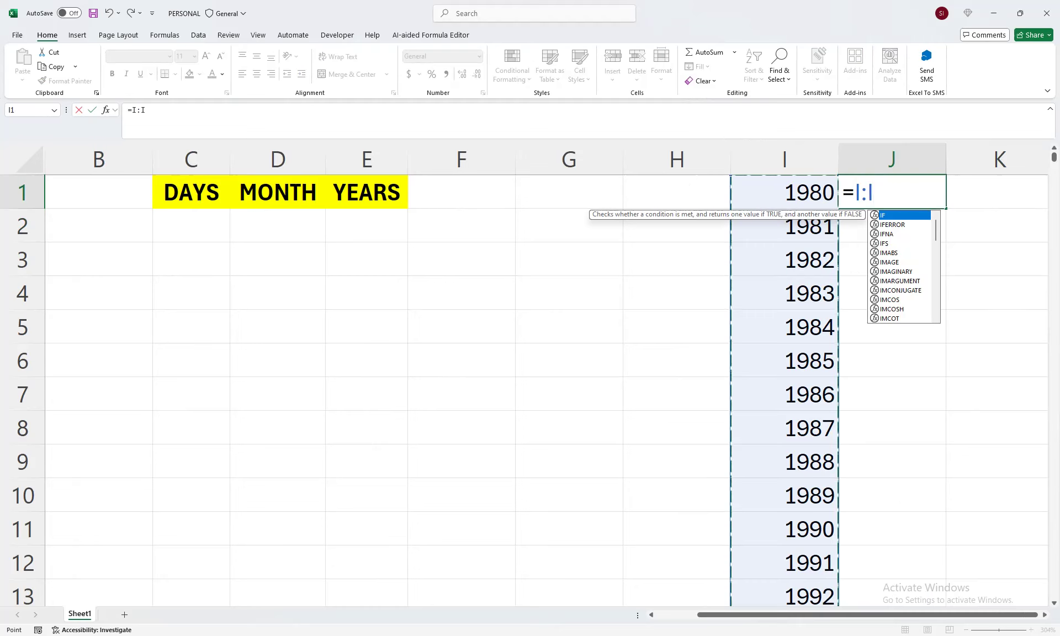
key("Return")
Step: Examine how far the spilled values run down column J compared with the end of the years in column I
left_click_drag(1054, 156, 1054, 187)
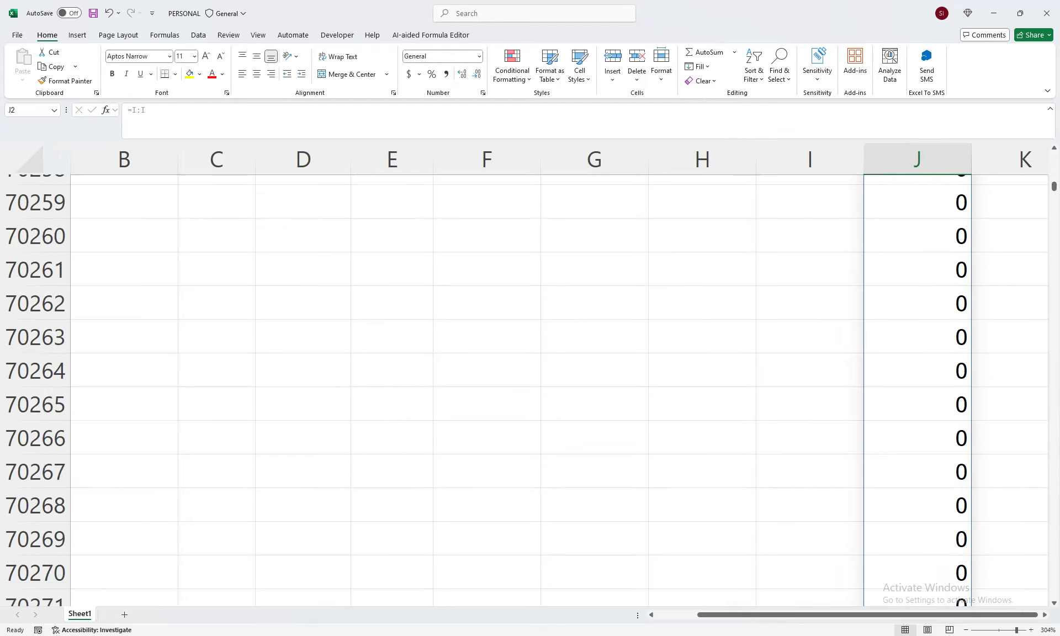
left_click_drag(1054, 186, 1054, 156)
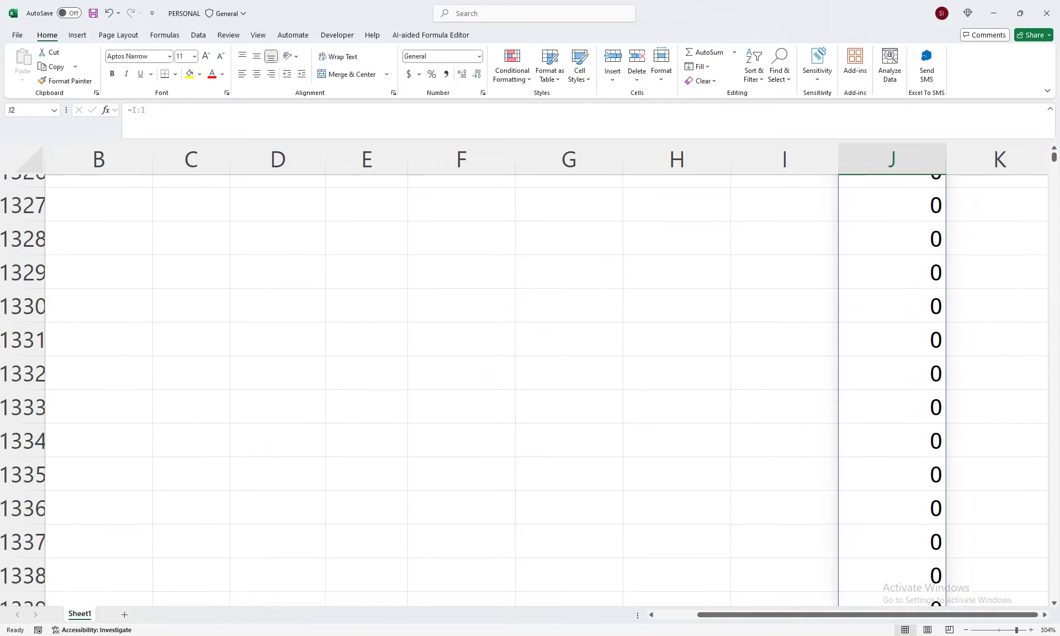
key("Right")
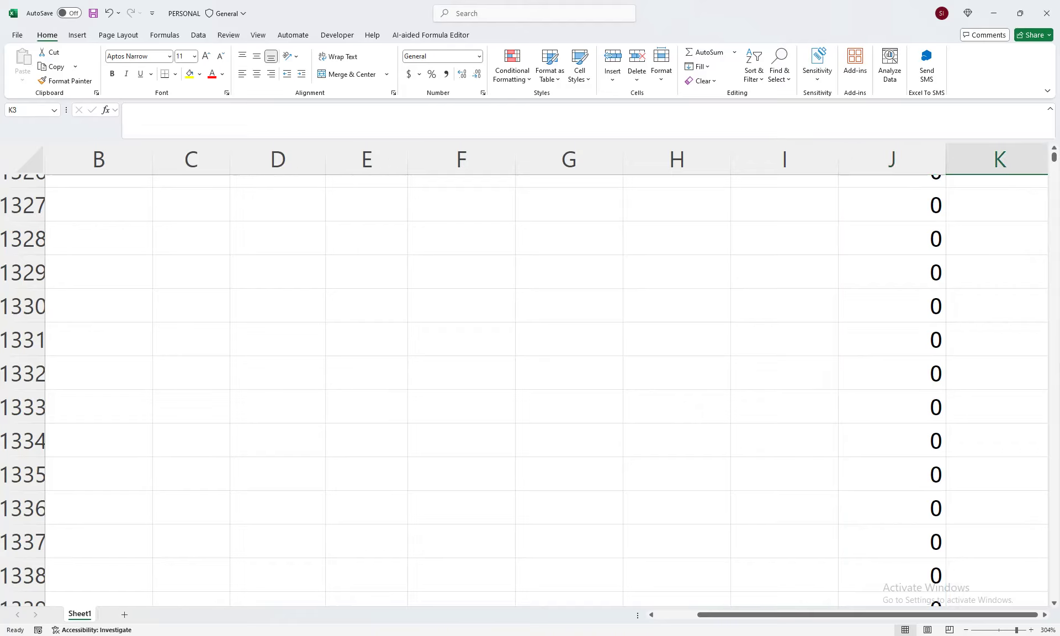
key("Left")
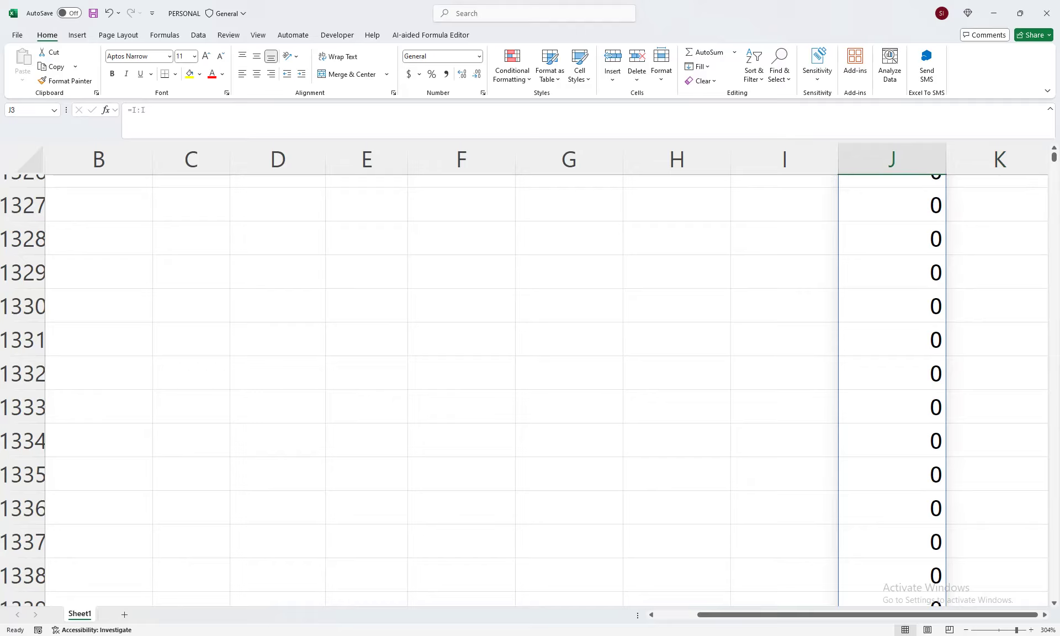
key("Left")
key("ctrl+space")
left_click(785, 191)
left_click(784, 160)
left_click(784, 191)
key("ctrl+Down")
key("Down")
key("Up")
key("ctrl+Up")
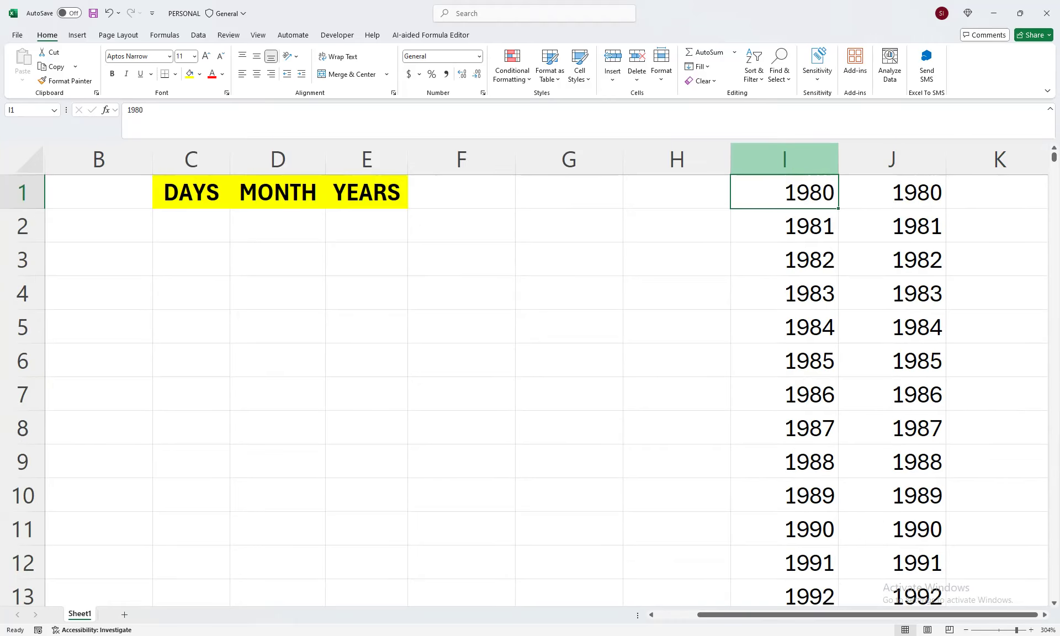
Step: Change the formula in J1 to the trimmed range reference =I:.I
key("Right")
key("F2")
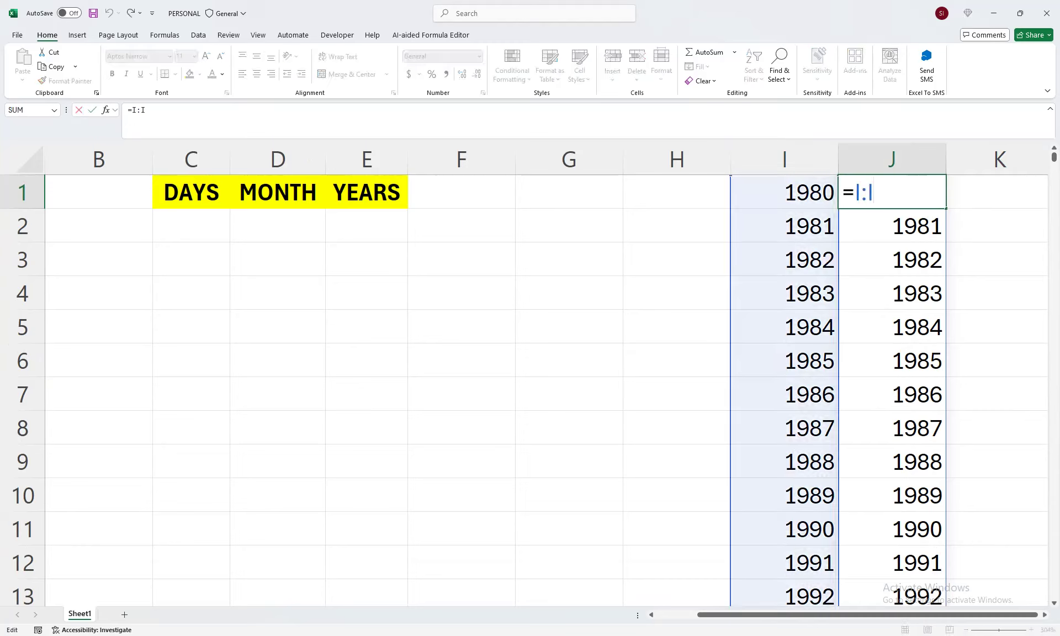
key("Left")
type(".")
key("Return")
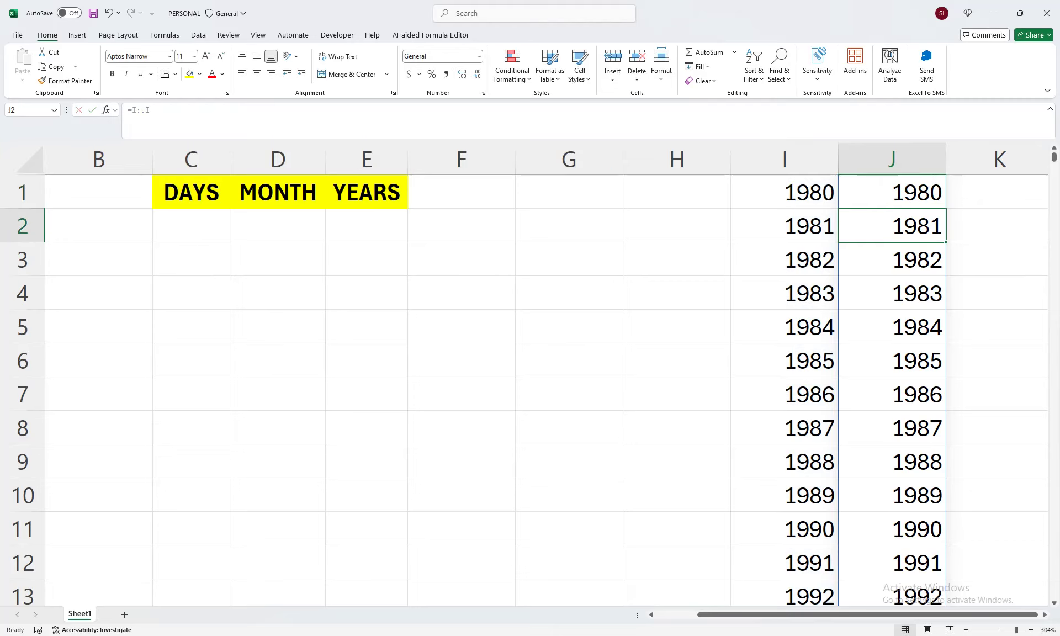
Step: Extend the year series from I157 down to I159 to test the spilled list in column J, and undo the extension
left_click(784, 259)
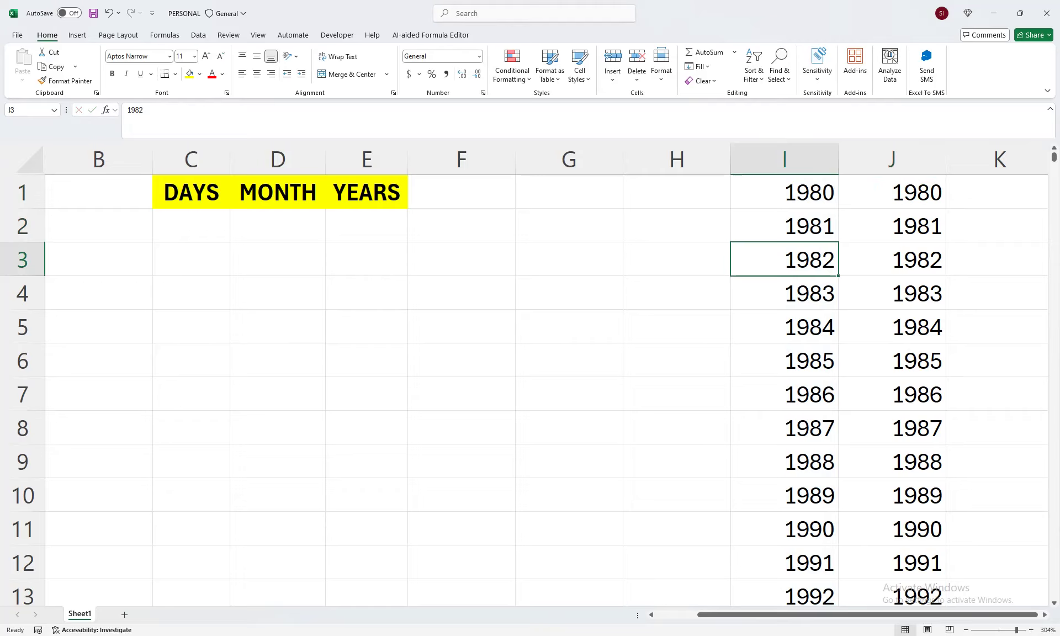
key("ctrl+Down")
key("Down")
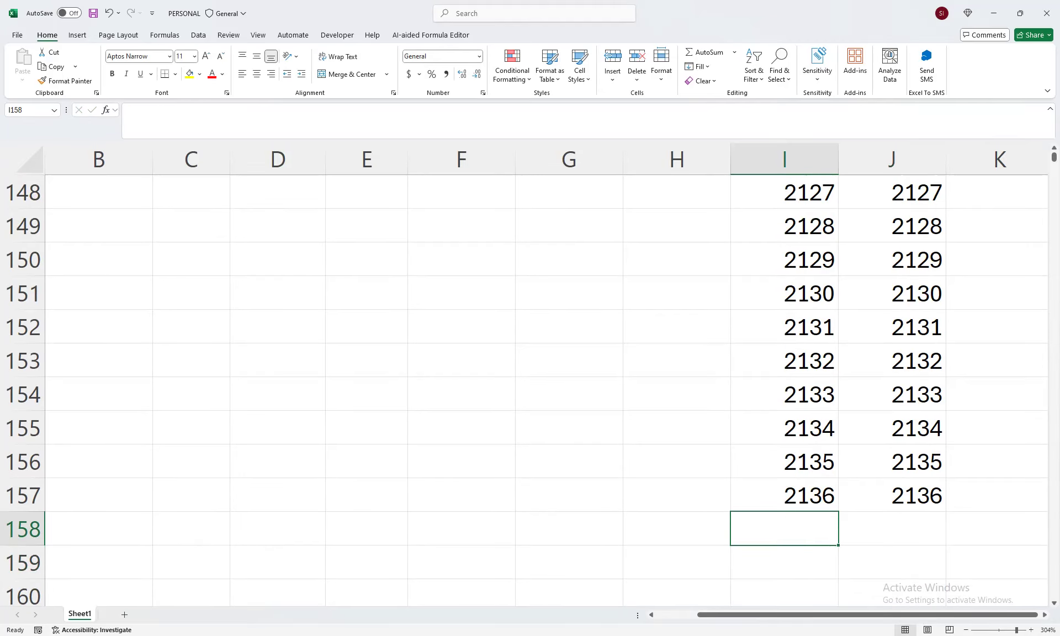
key("Up")
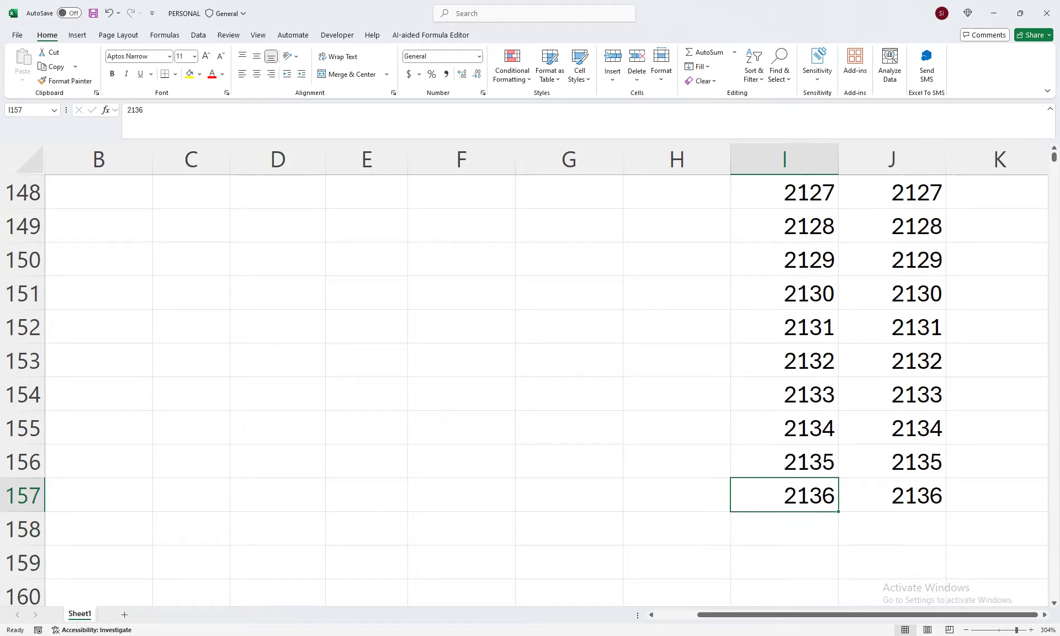
left_click_drag(838, 512, 847, 556)
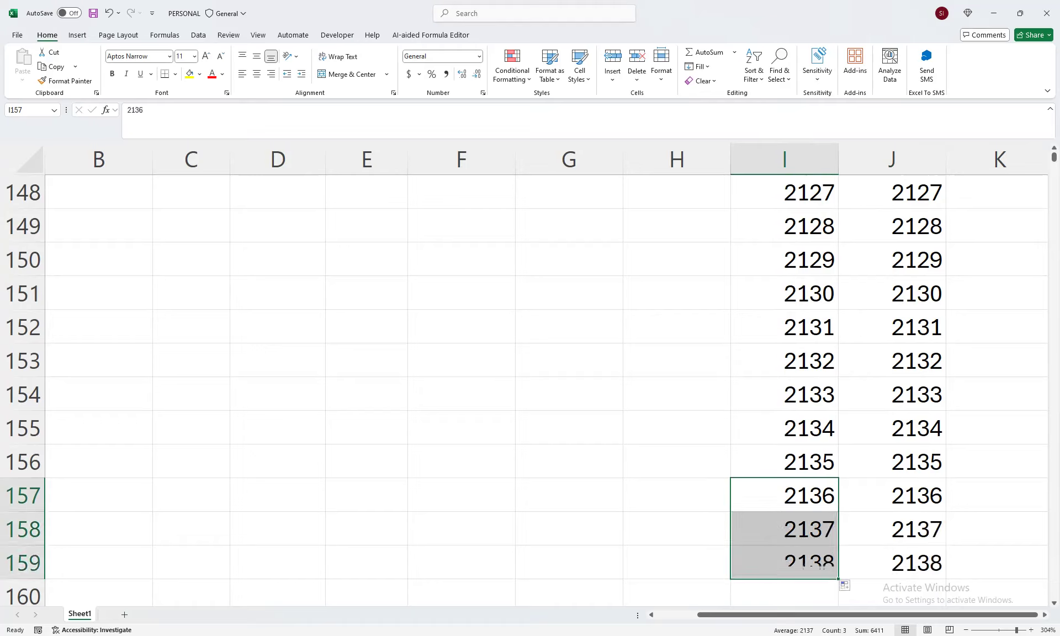
key("ctrl+z")
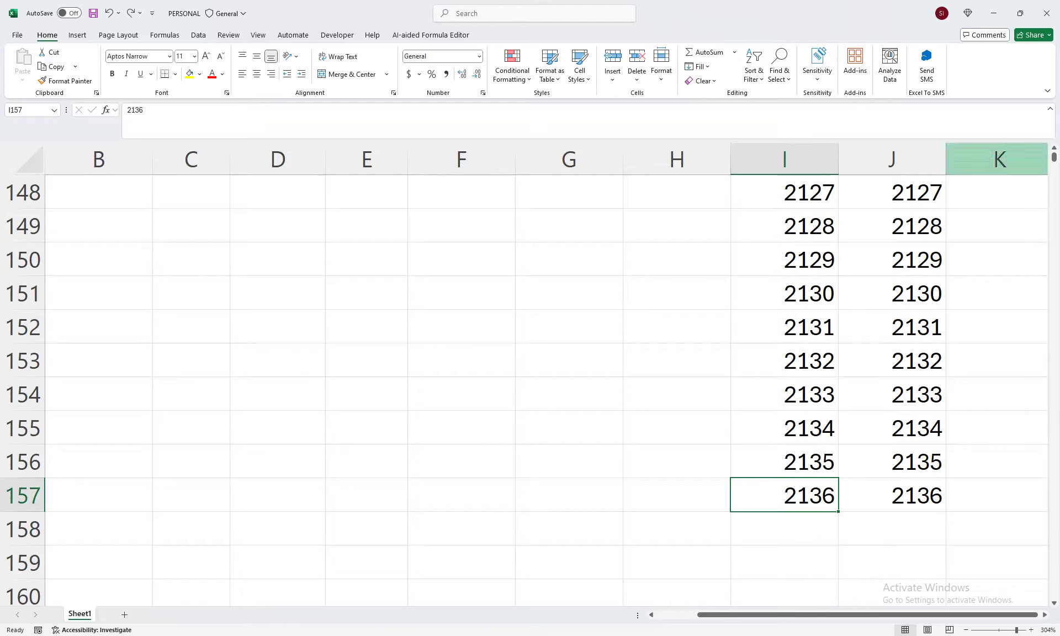
Step: Add list data validation to cell E2 under YEARS, using the spilled range =$J$1# as the source
left_click_drag(1054, 158, 1054, 148)
left_click(367, 226)
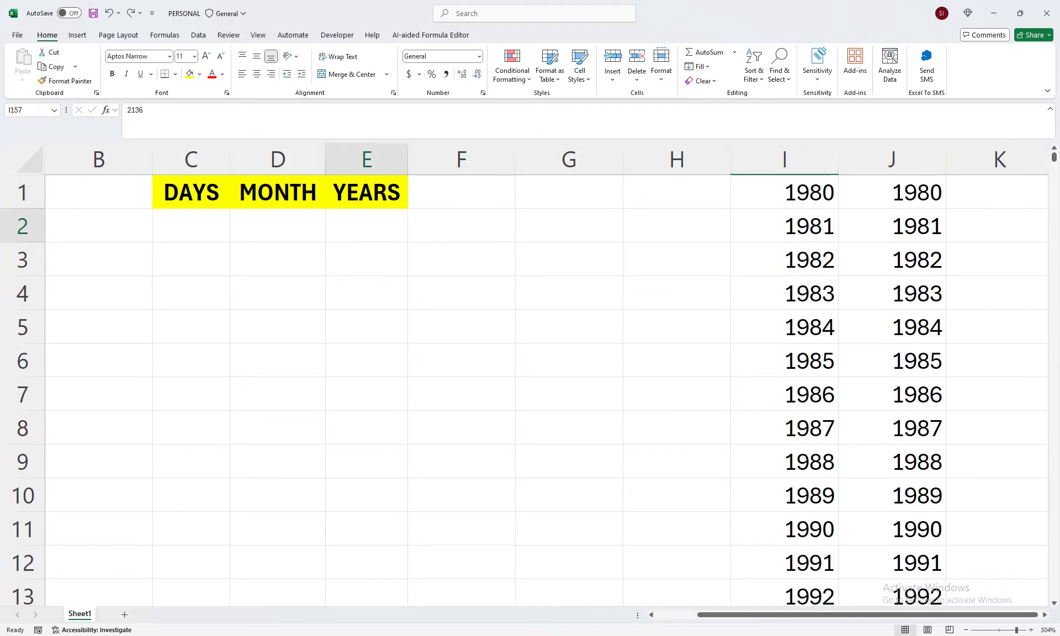
left_click(199, 36)
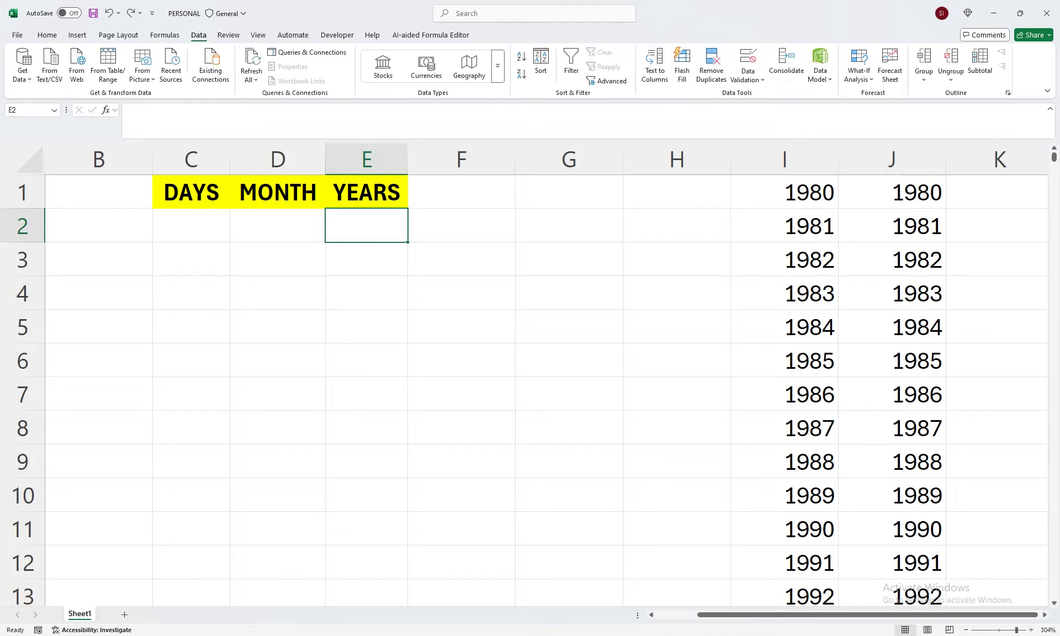
left_click(748, 75)
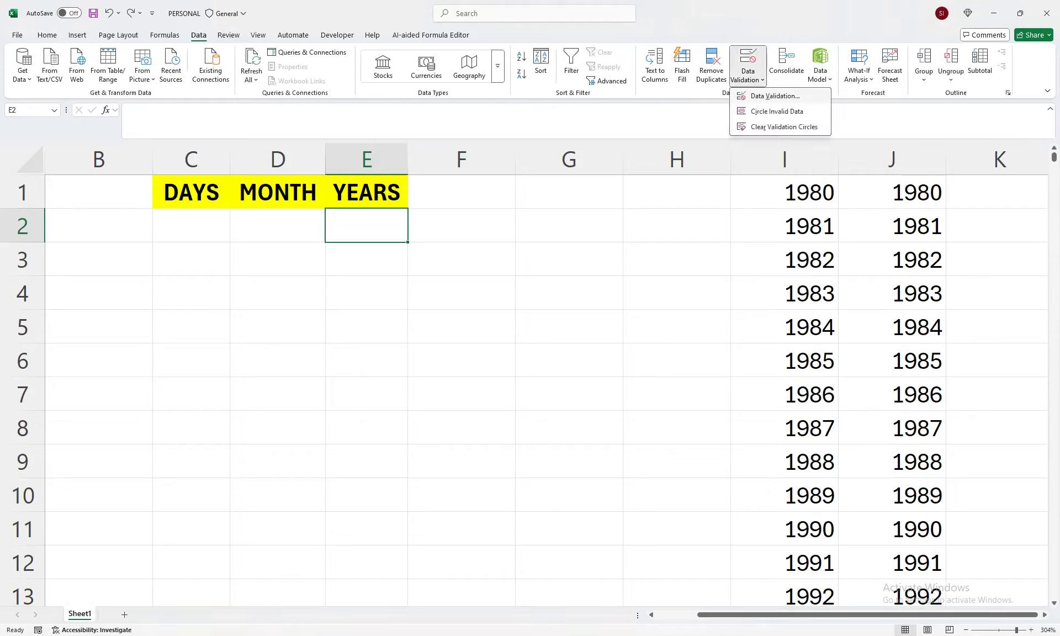
left_click(770, 95)
left_click(471, 335)
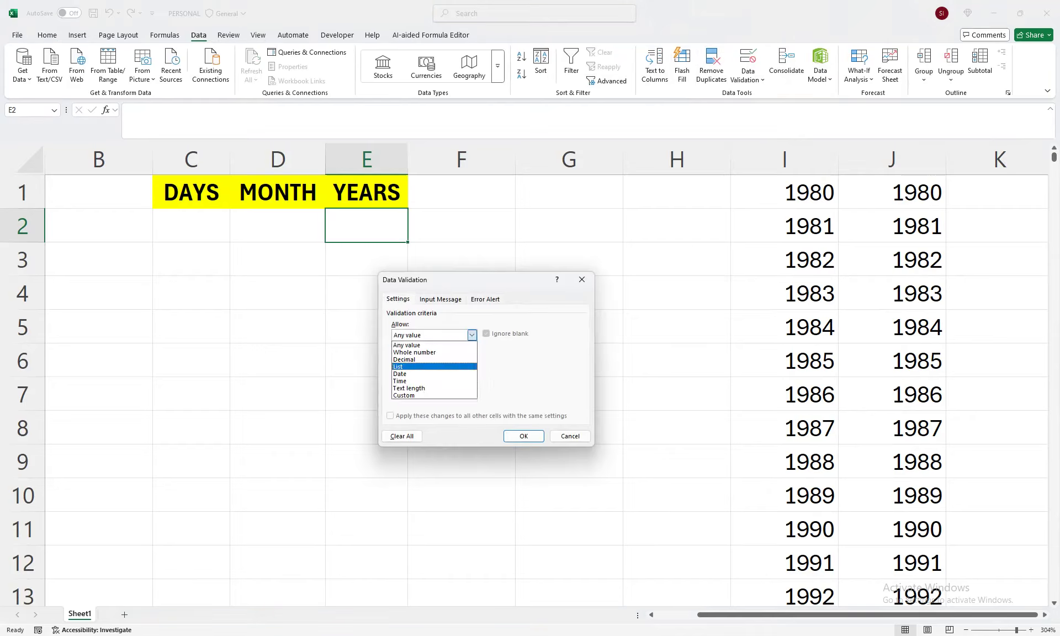
left_click(408, 367)
left_click(462, 380)
left_click(892, 193)
type("#")
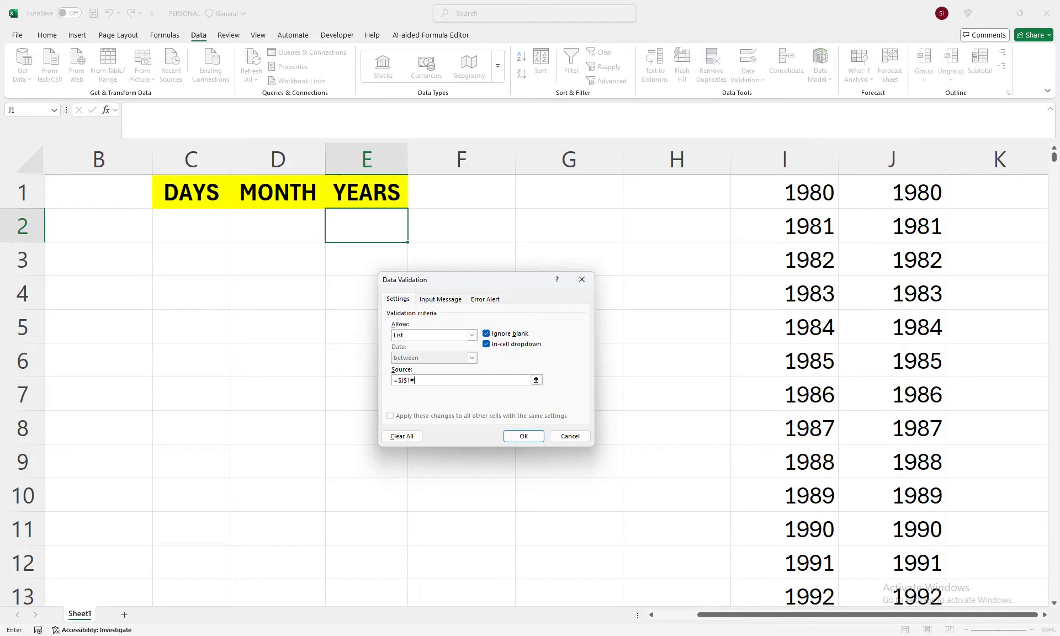
left_click(524, 435)
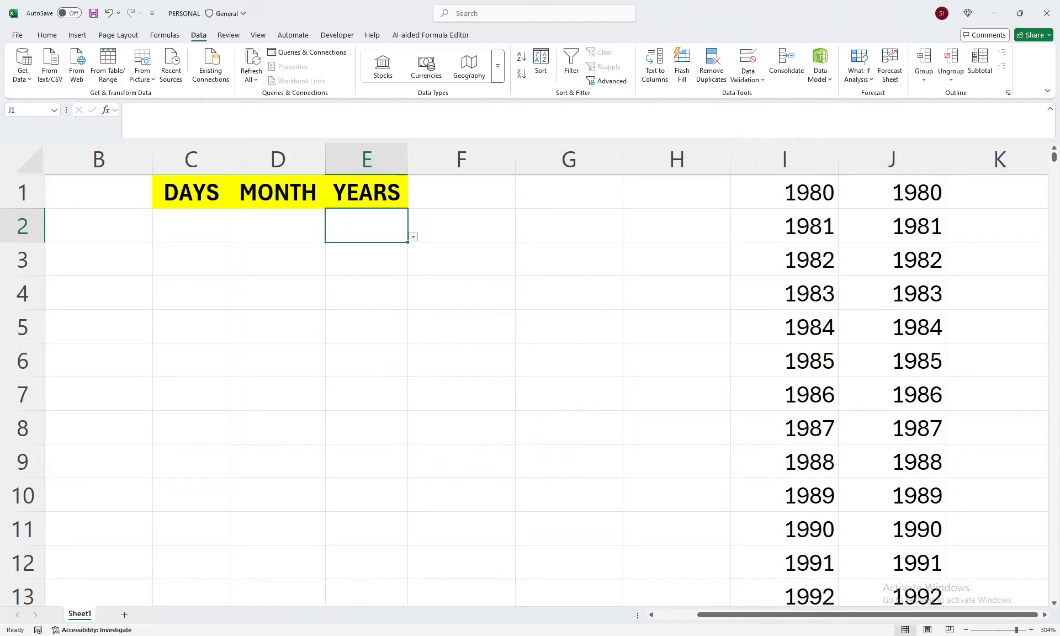
Step: Choose 2133 from the drop-down list in cell E2
left_click(413, 237)
left_click_drag(413, 257, 413, 342)
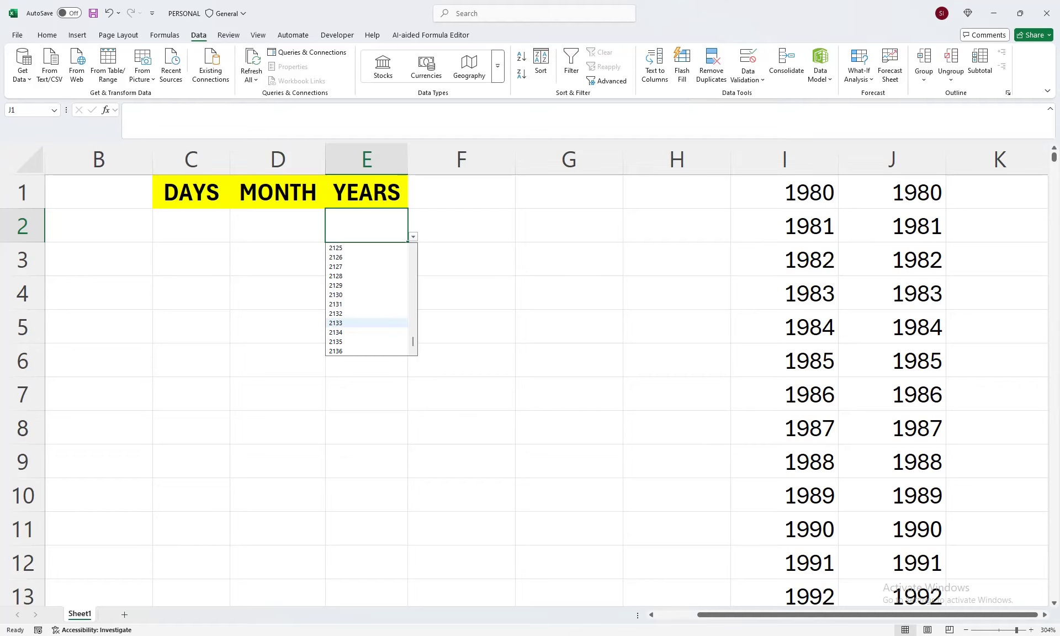
left_click(367, 323)
Step: Extend the years in column I from I157 down to I161 as a series ending at 2140
left_click(784, 327)
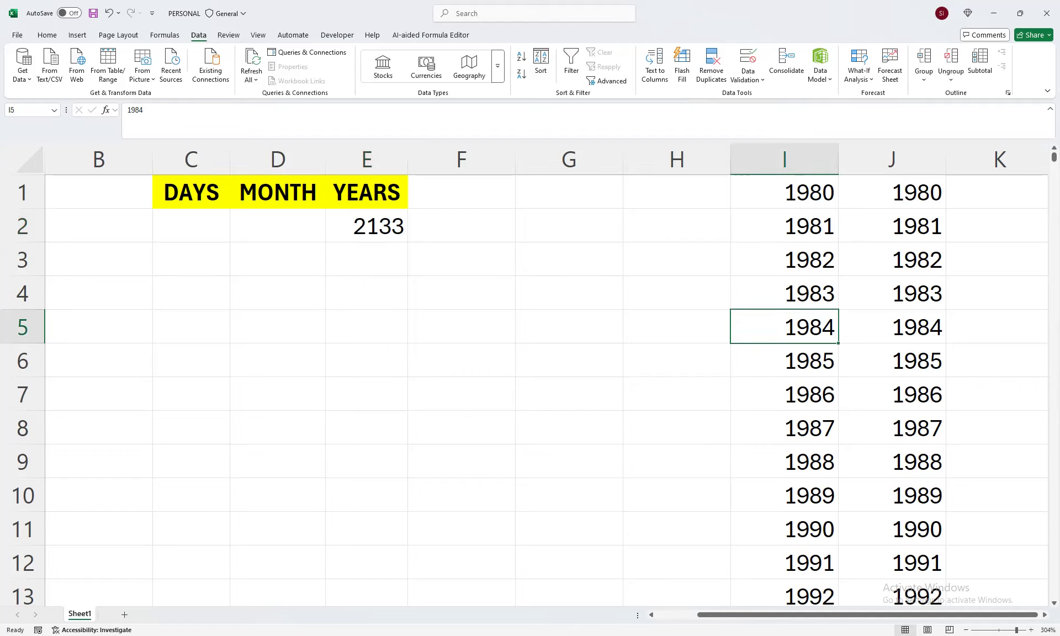
key("ctrl+Down")
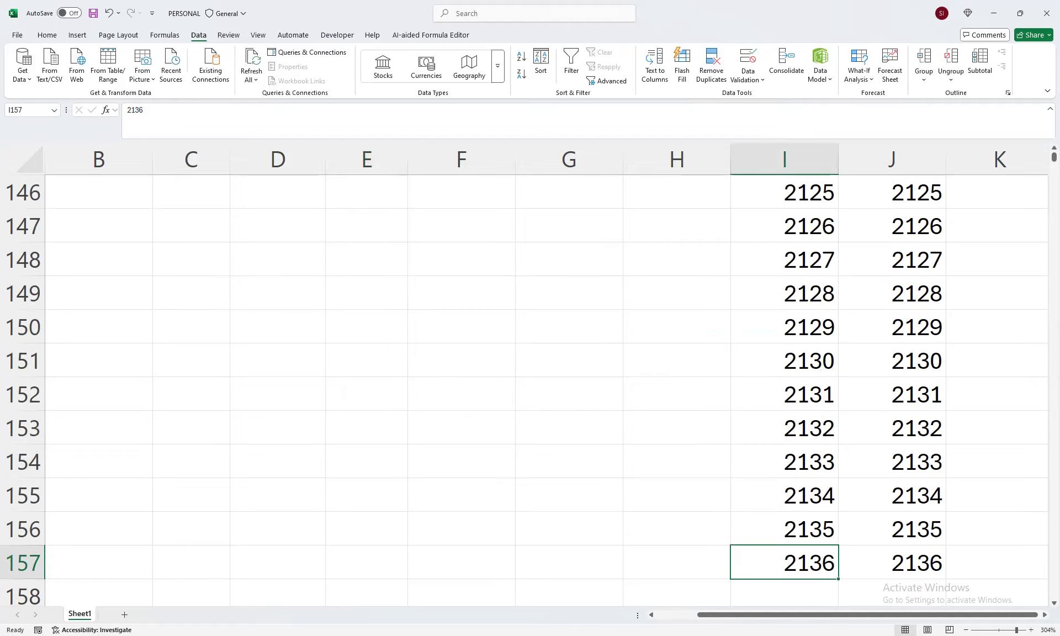
left_click_drag(838, 579, 839, 545)
left_click(849, 552)
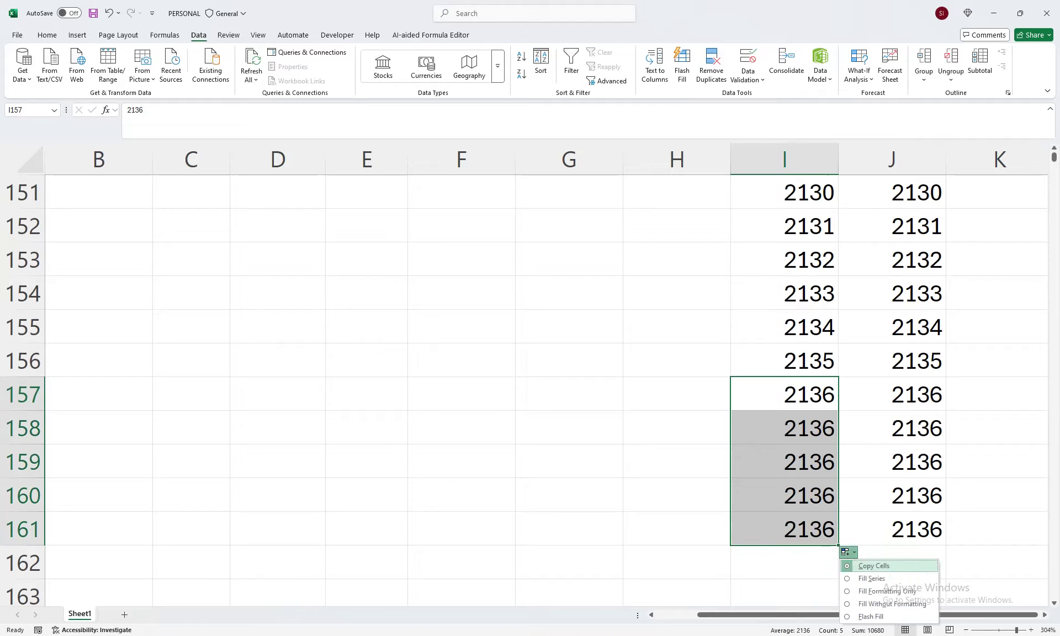
left_click(872, 579)
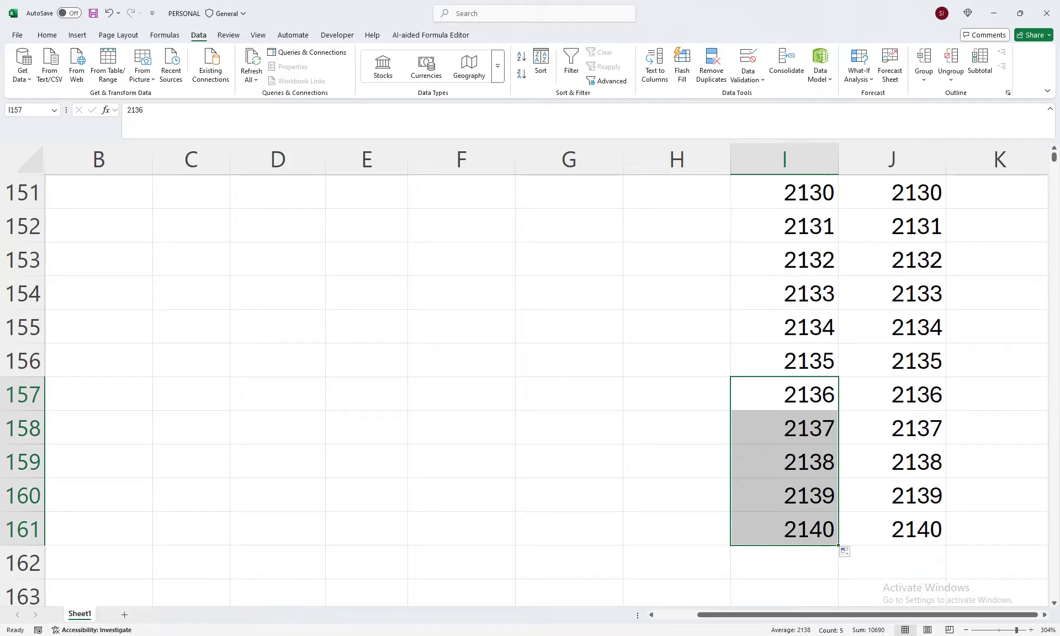
Step: Examine the end of the drop-down list in E2 for the years added to column I
left_click(892, 562)
key("ctrl+Up")
key("ctrl+Up")
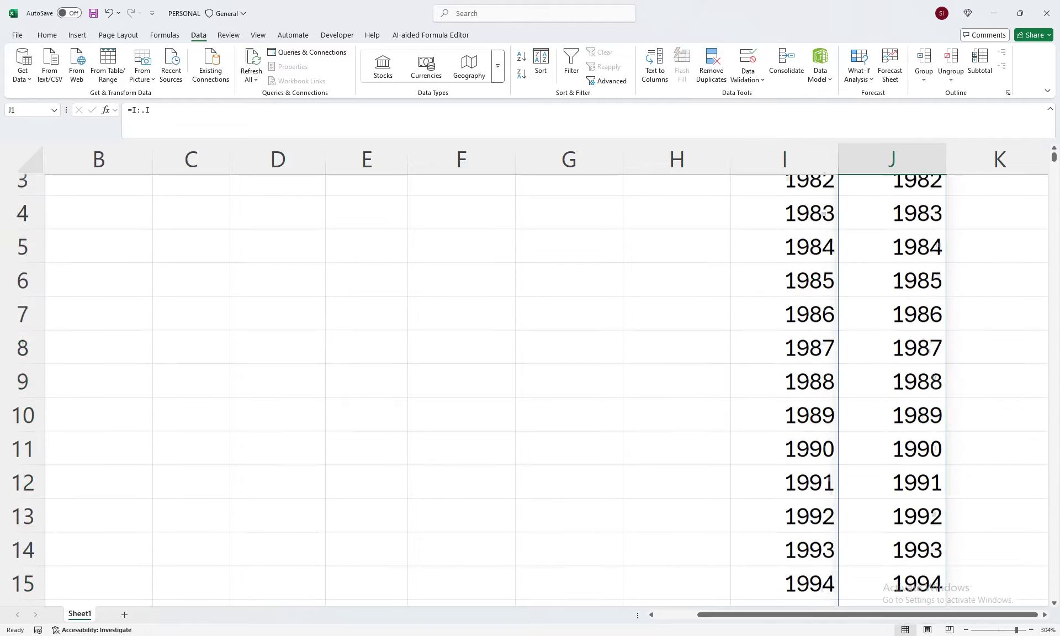
key("ctrl+Left")
key("ctrl+Left")
key("Down")
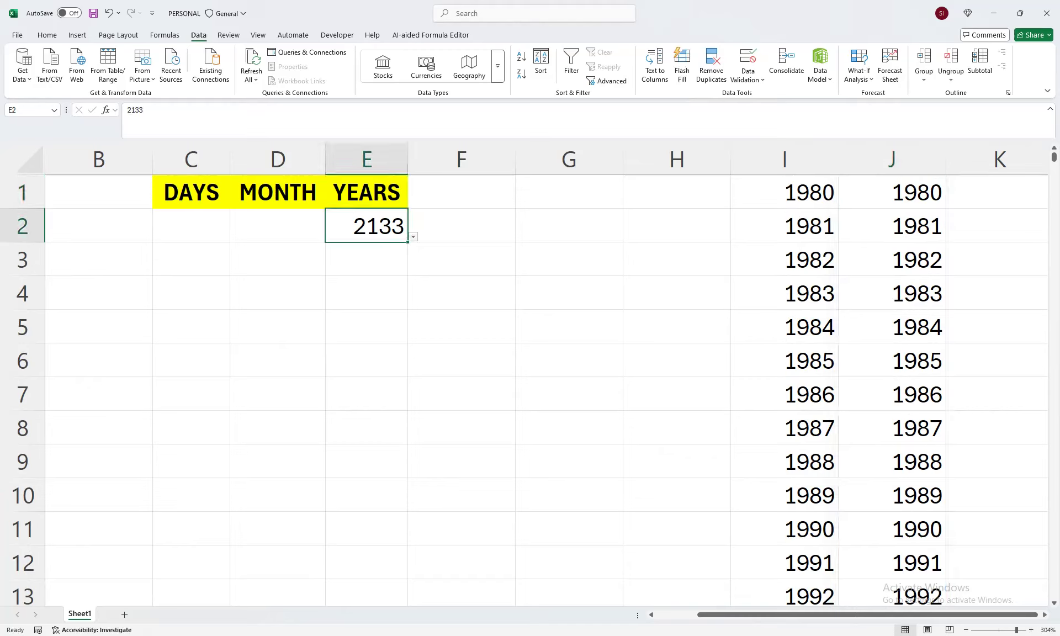
key("alt+Down")
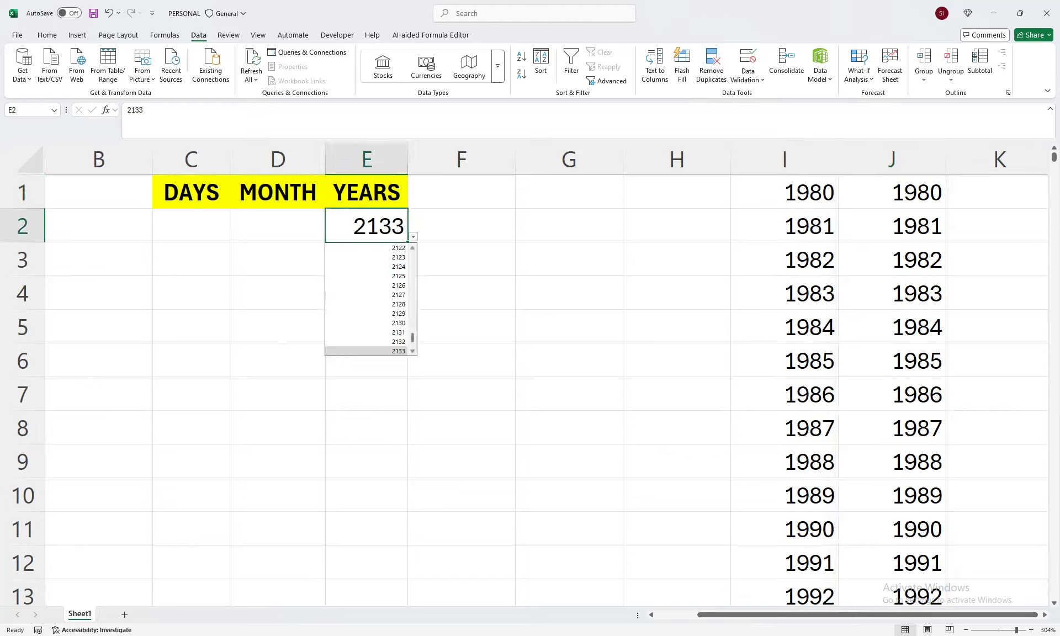
key("Down")
key("Down")
key("Down")
key("Down")
key("Down")
key("Down")
key("Down")
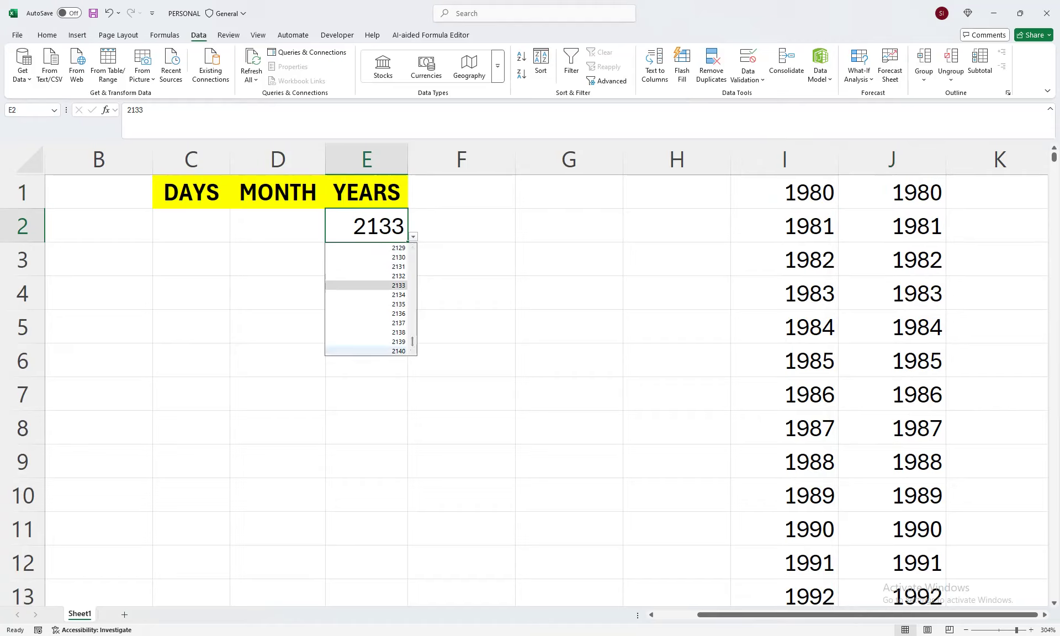
left_click(461, 260)
Step: Enter 2025 as the year in cell E2
left_click(367, 225)
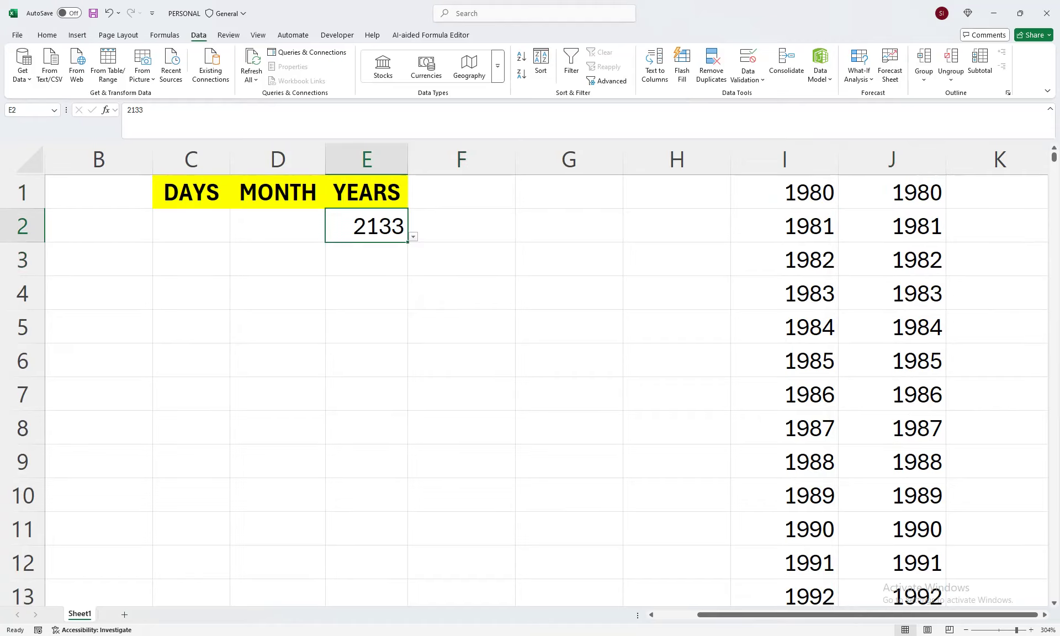
type("2025")
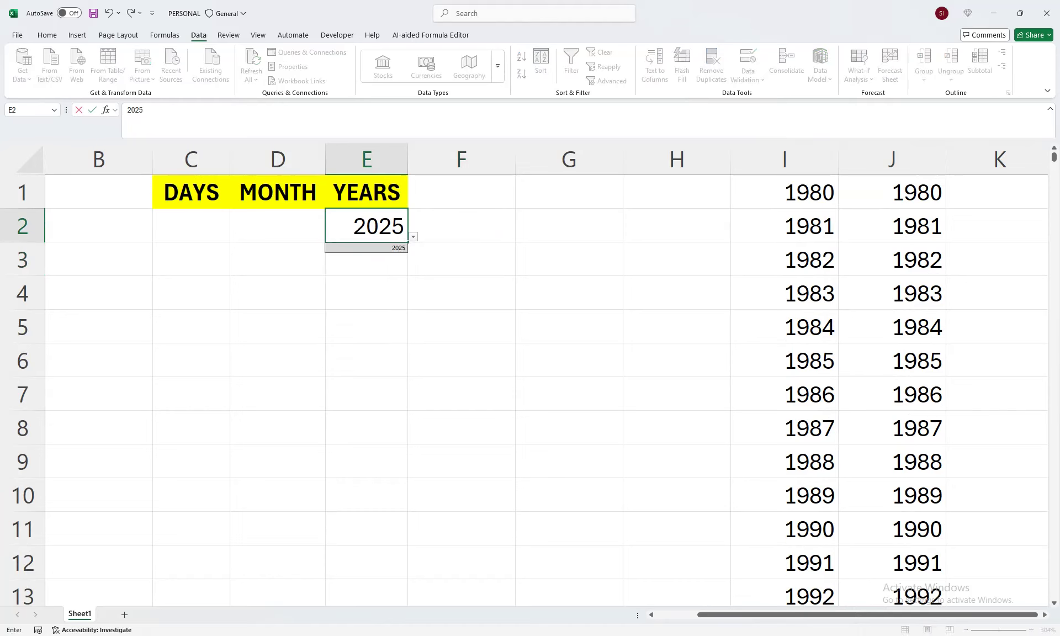
key("Return")
left_click(366, 226)
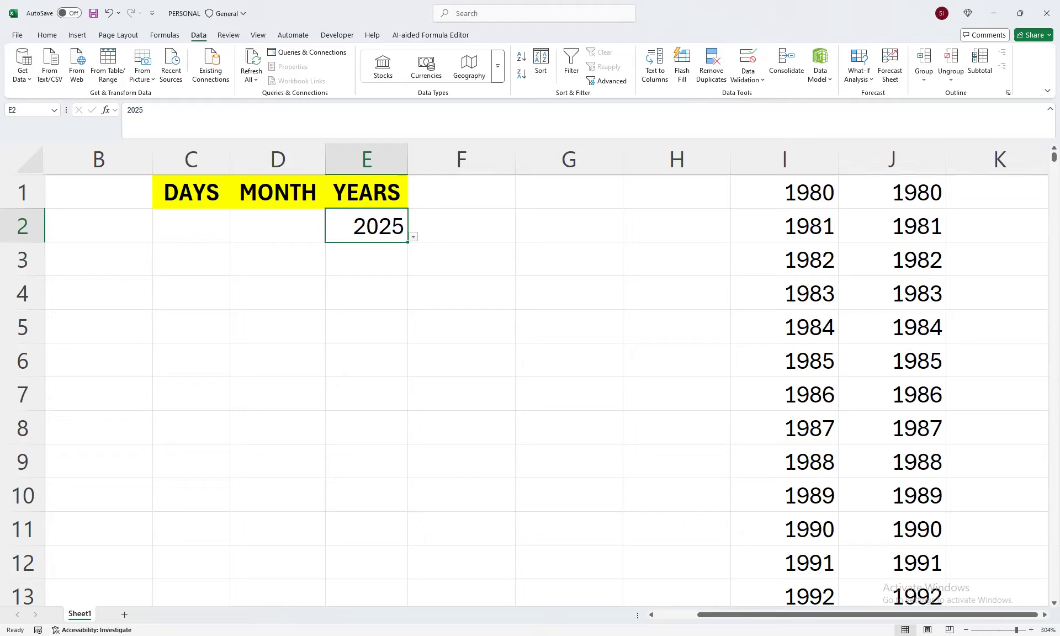
Step: Fill cells K1 to K12 with the month numbers 1 to 12
left_click(278, 226)
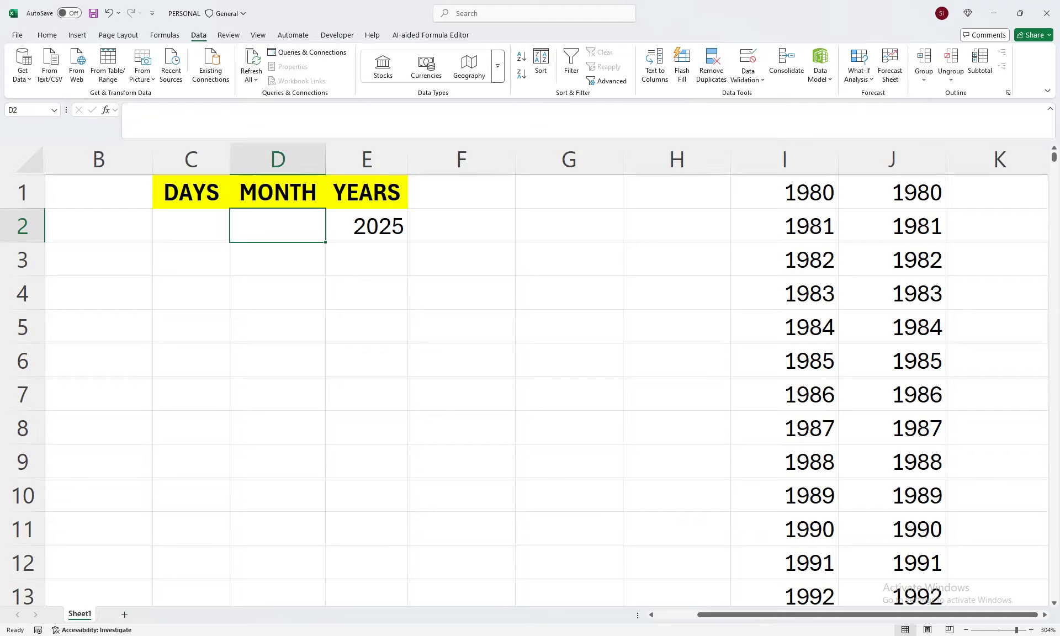
left_click(677, 192)
left_click(998, 192)
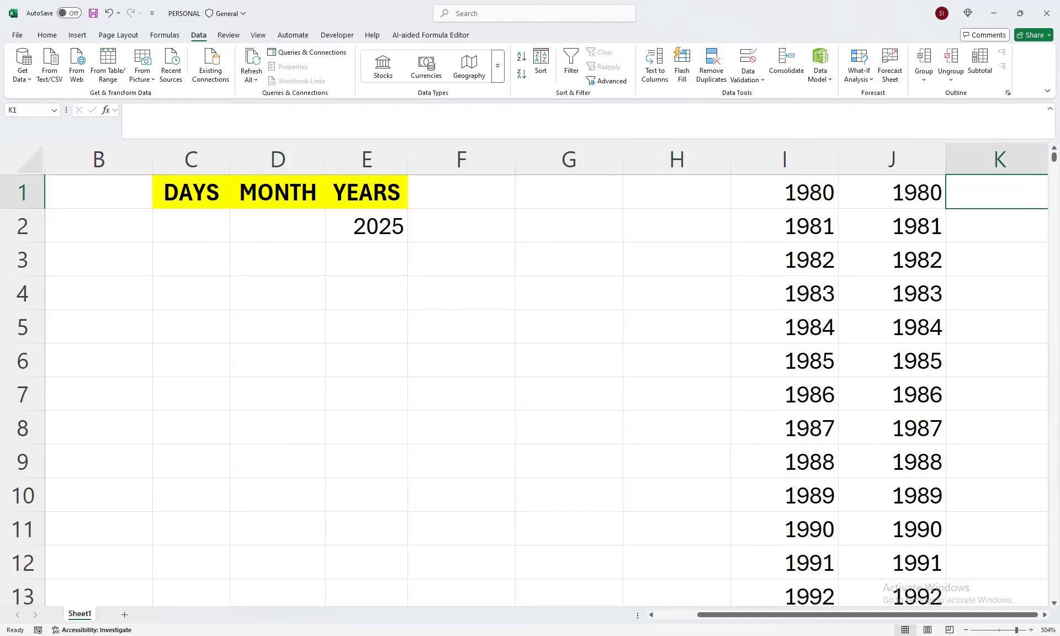
type("1")
key("Return")
left_click(998, 192)
left_click(892, 192)
left_click_drag(946, 208, 945, 574)
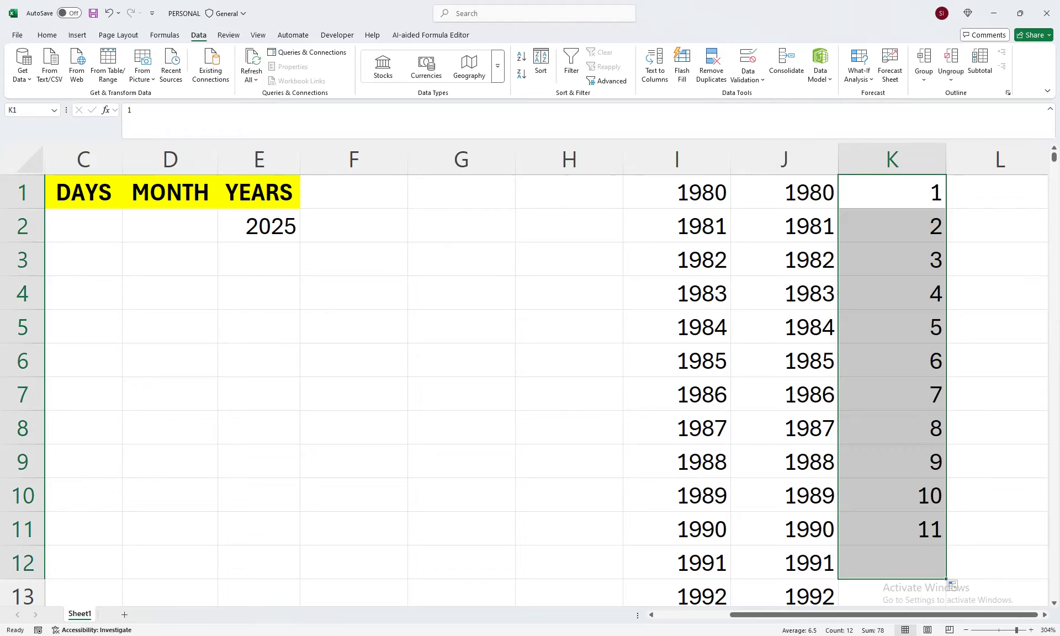
Step: Add list data validation to cell D2 under MONTH, with =$K$1:$K$12 as the source
left_click(170, 226)
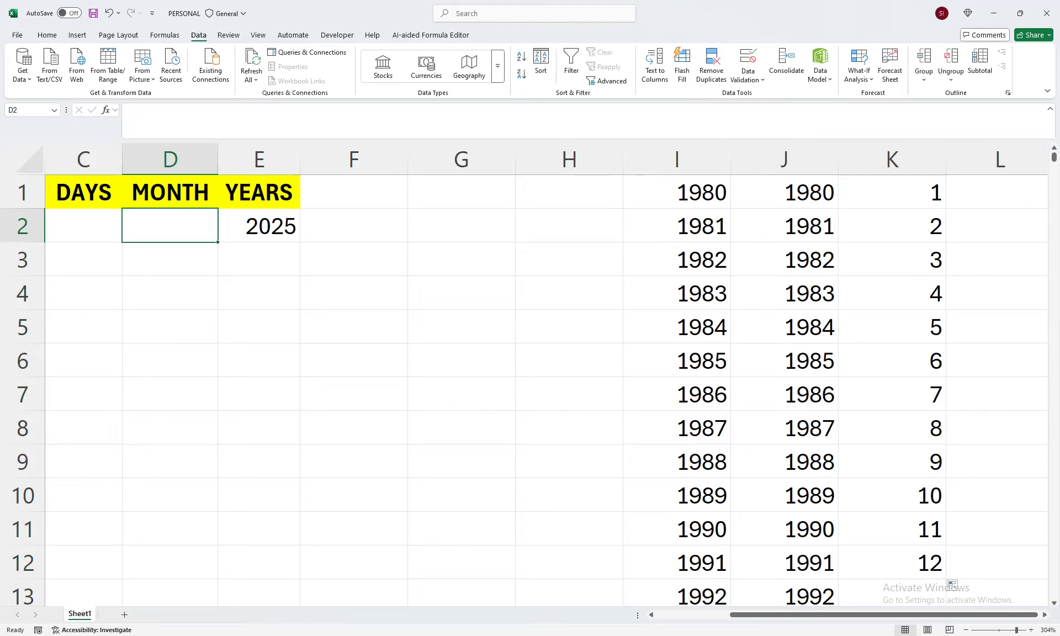
left_click(748, 79)
left_click(774, 95)
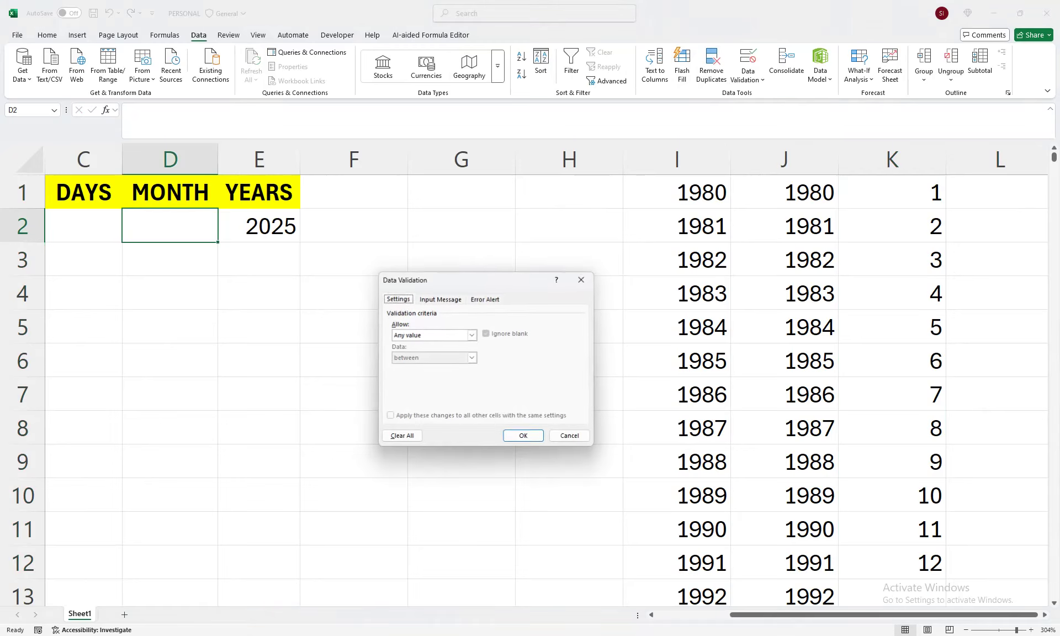
left_click(472, 335)
left_click(434, 366)
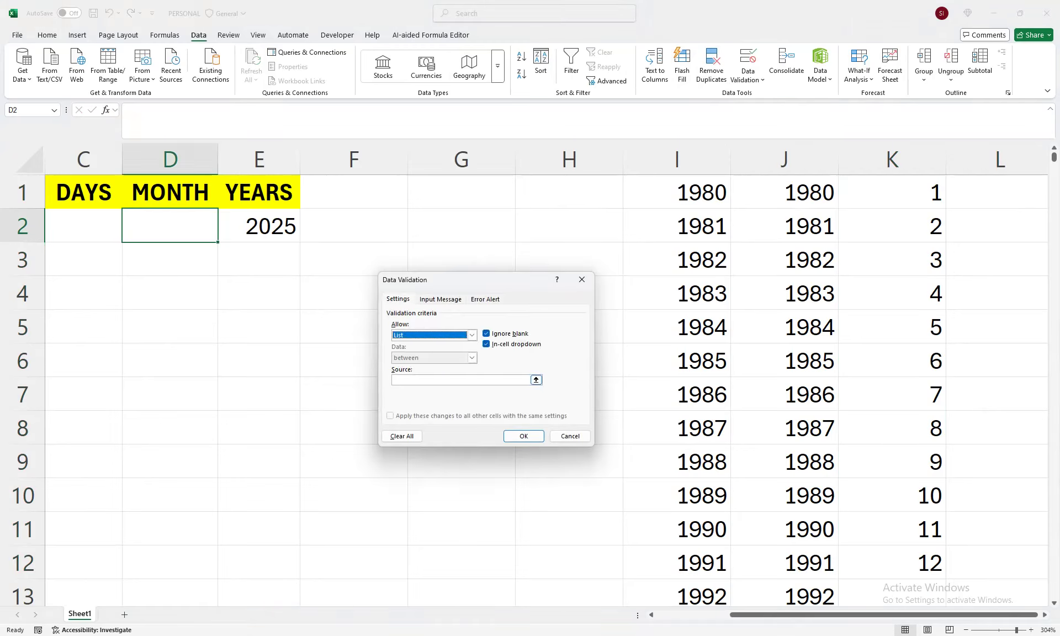
left_click(461, 379)
left_click(892, 192)
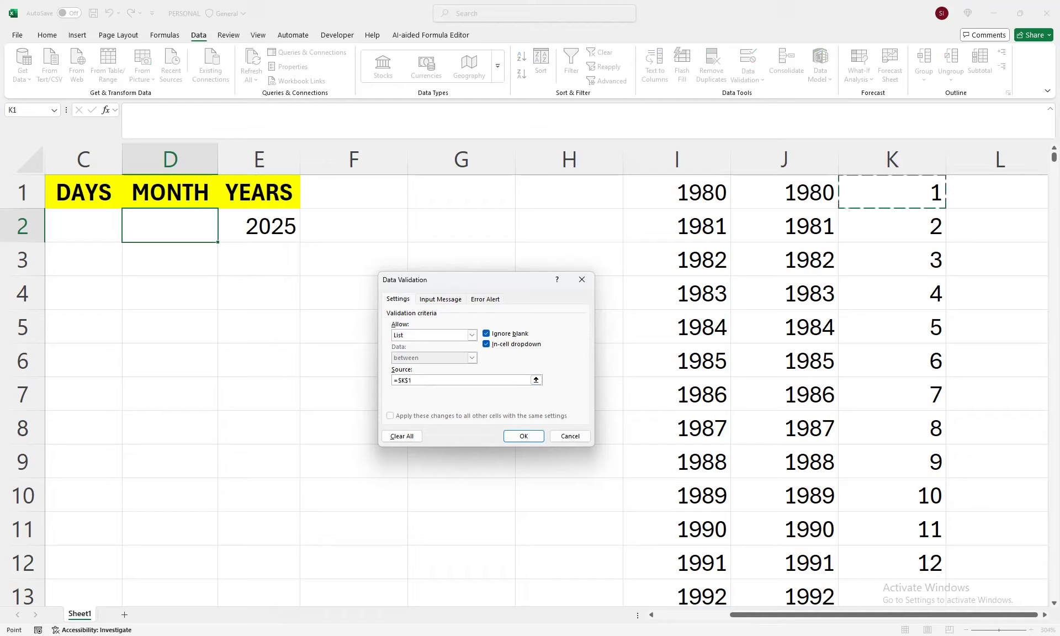
left_click_drag(942, 203, 947, 577)
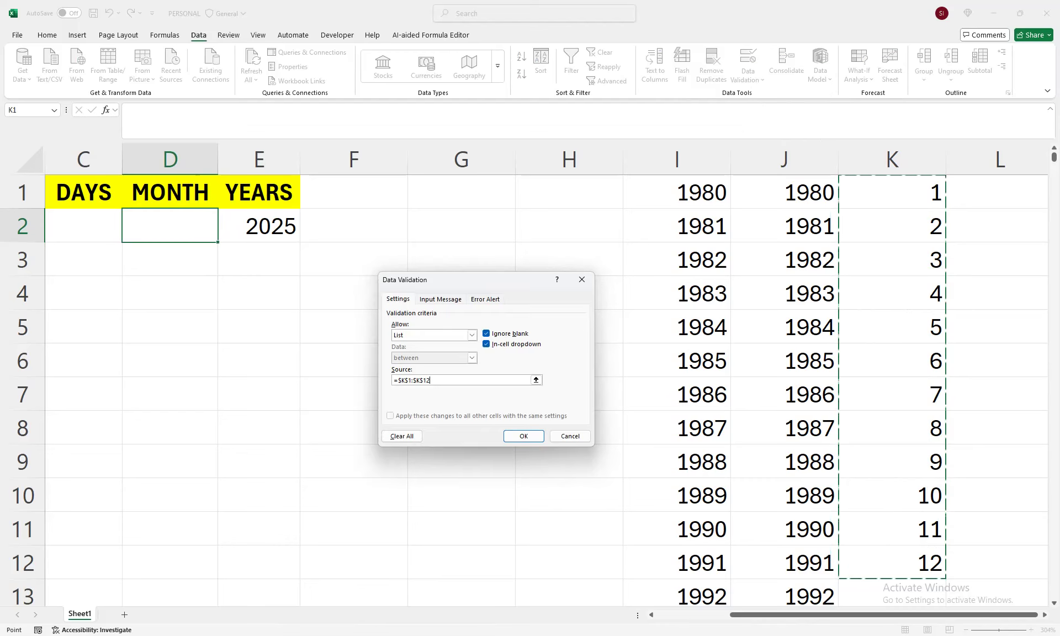
key("Return")
Step: Choose month 2 from the drop-down list in D2 and centre the cell's contents
key("alt+Down")
key("Down")
key("Down")
key("Return")
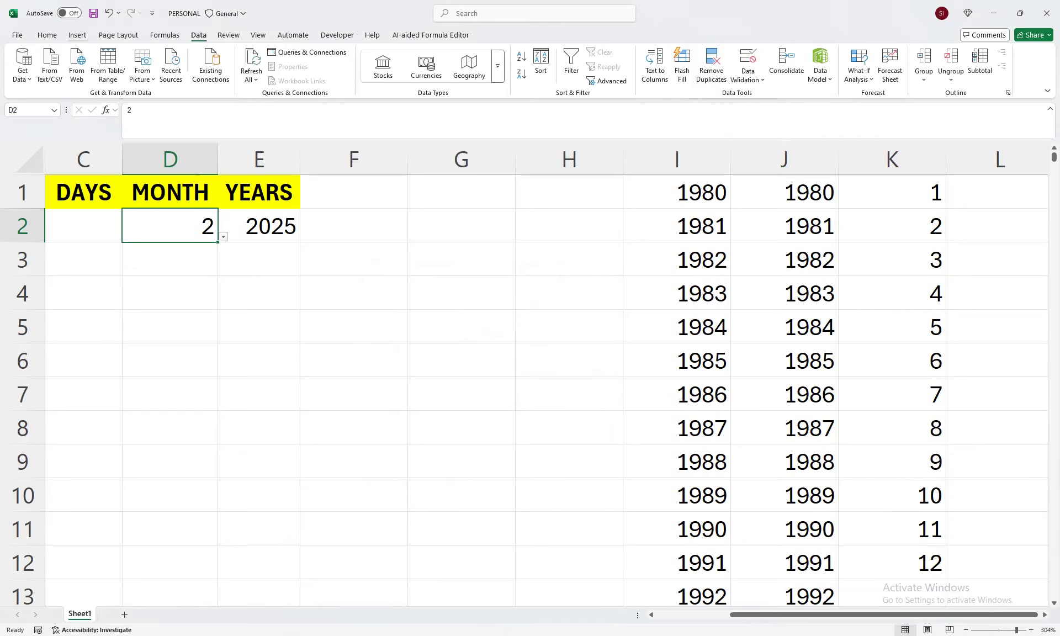
key("alt+h")
key("a")
key("c")
key("Left")
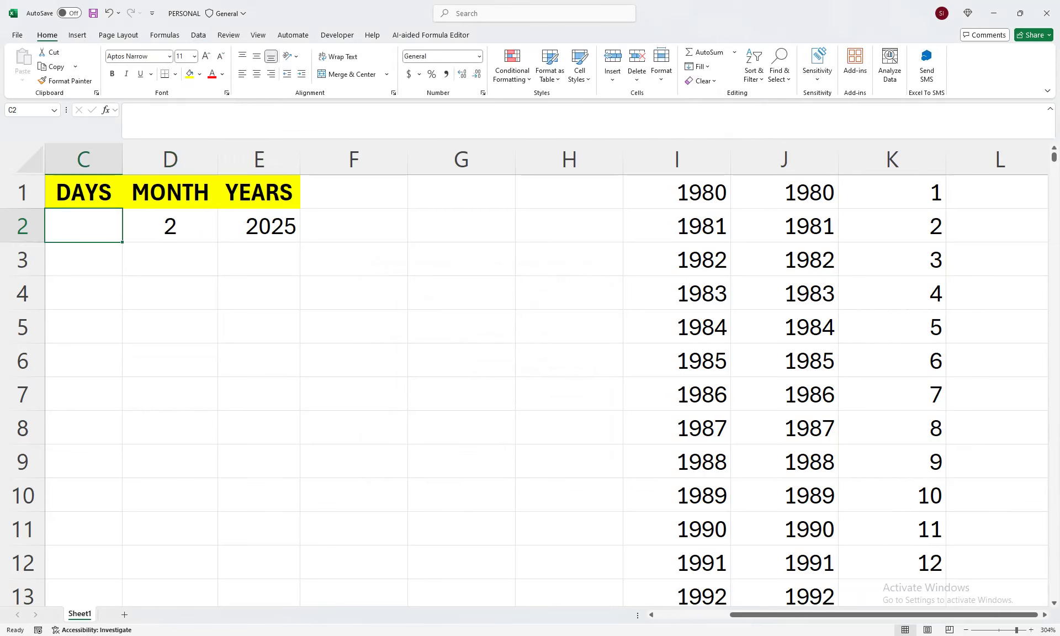
Step: Enter 1 in L1 and fill a linear series down column L with step value 1 and stop value 31
left_click(997, 193)
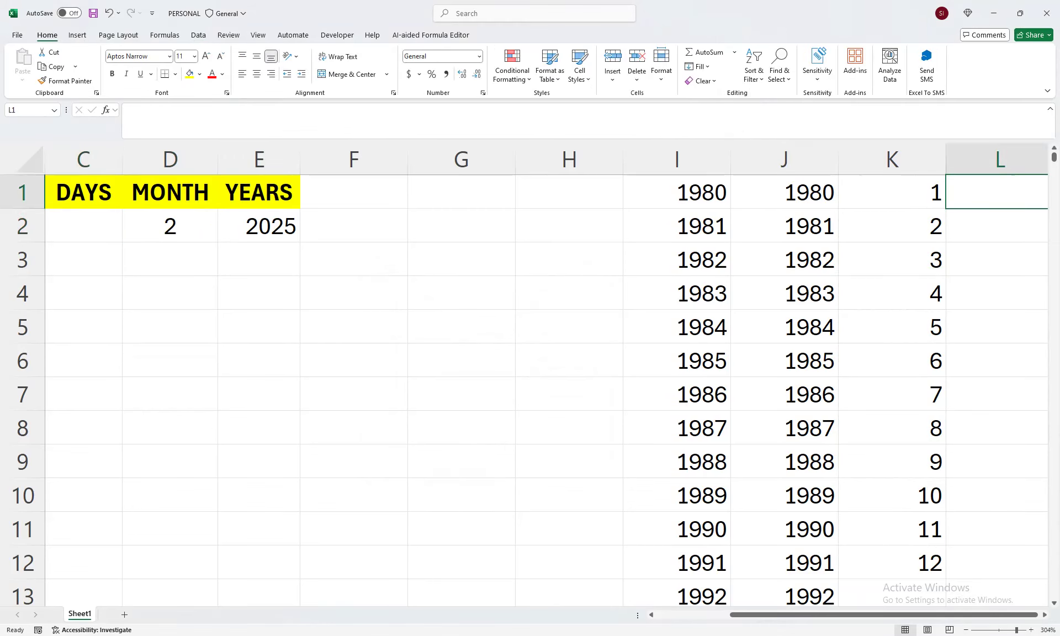
type("1")
key("Return")
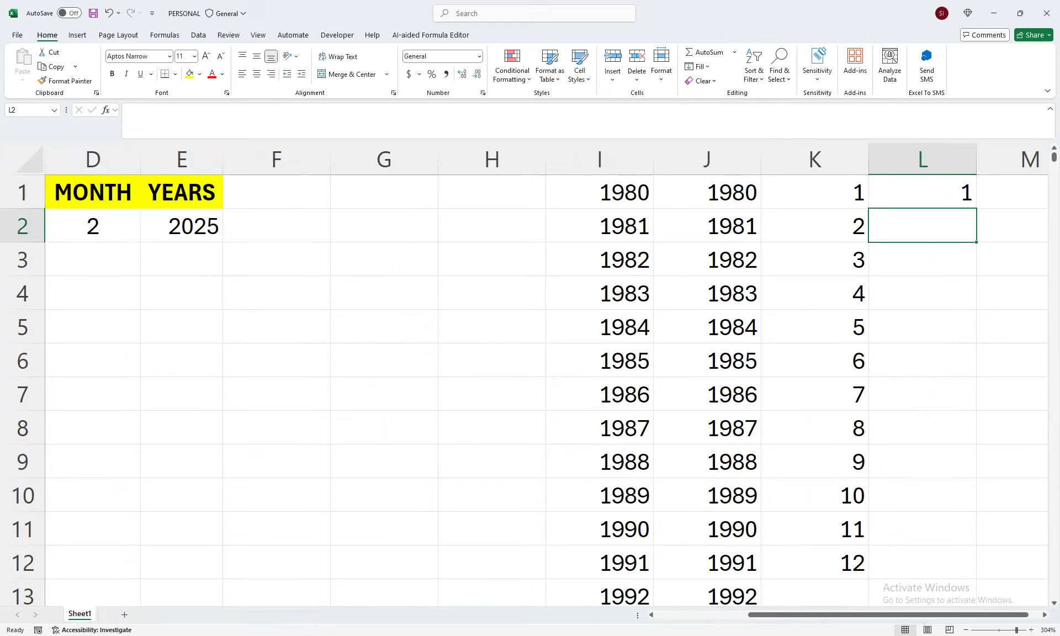
key("Up")
left_click(701, 66)
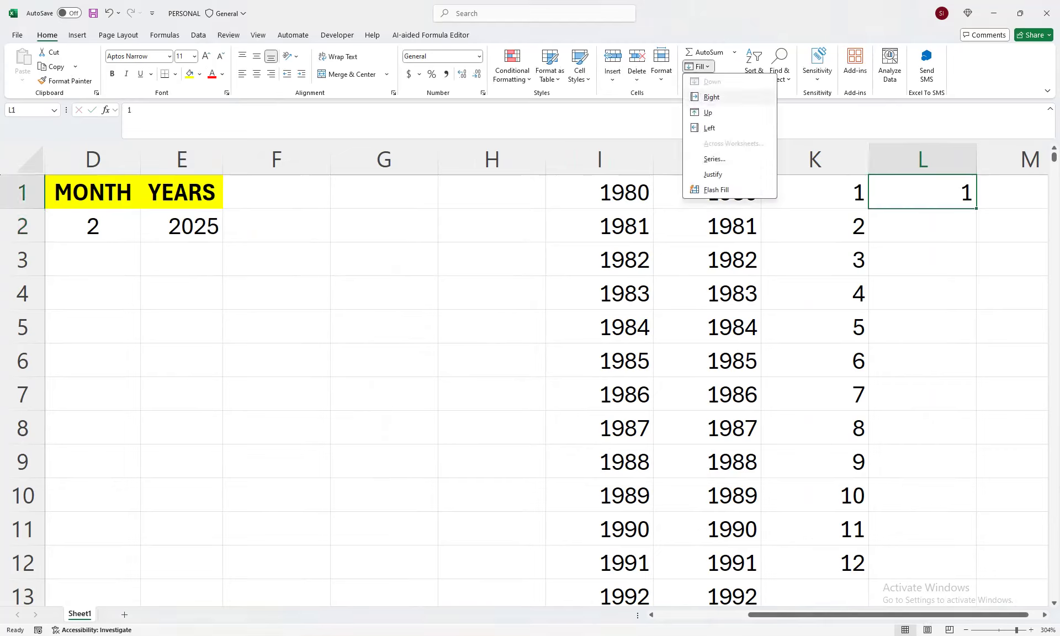
left_click(713, 159)
key("alt+c")
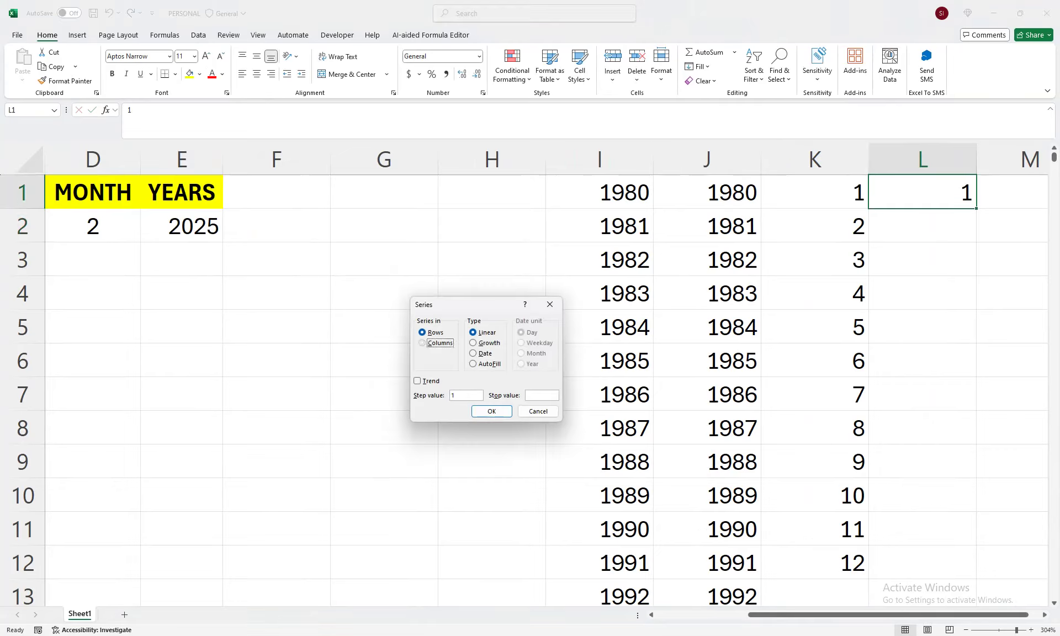
key("alt+o")
key("Return")
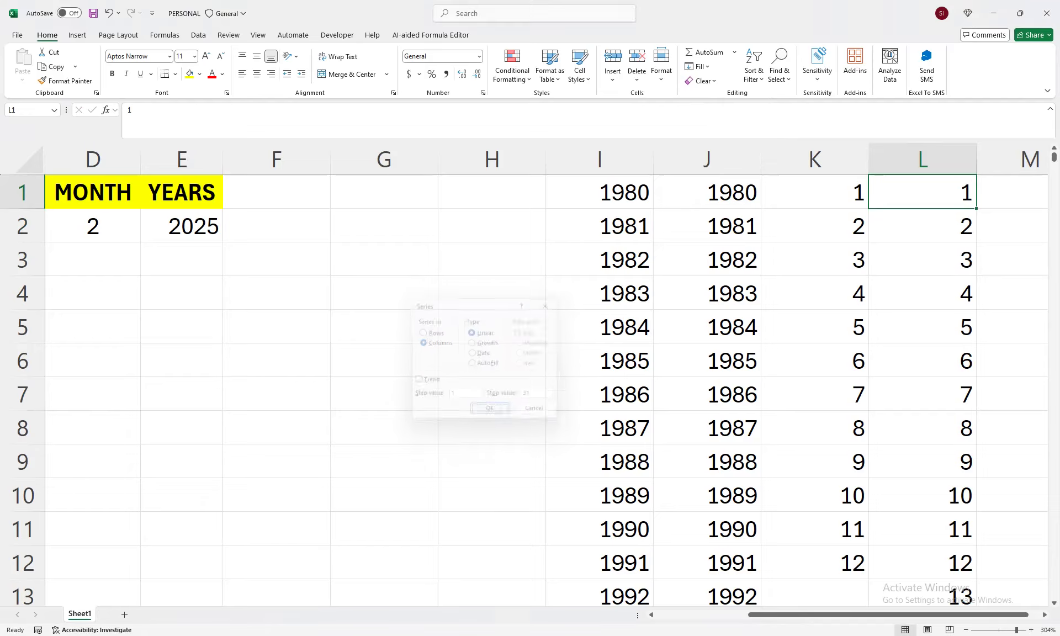
Step: Add list data validation to cell C2 under DAYS, with =$L$1:$L$31 as the source
key("ctrl+Left")
key("ctrl+Home")
key("Down")
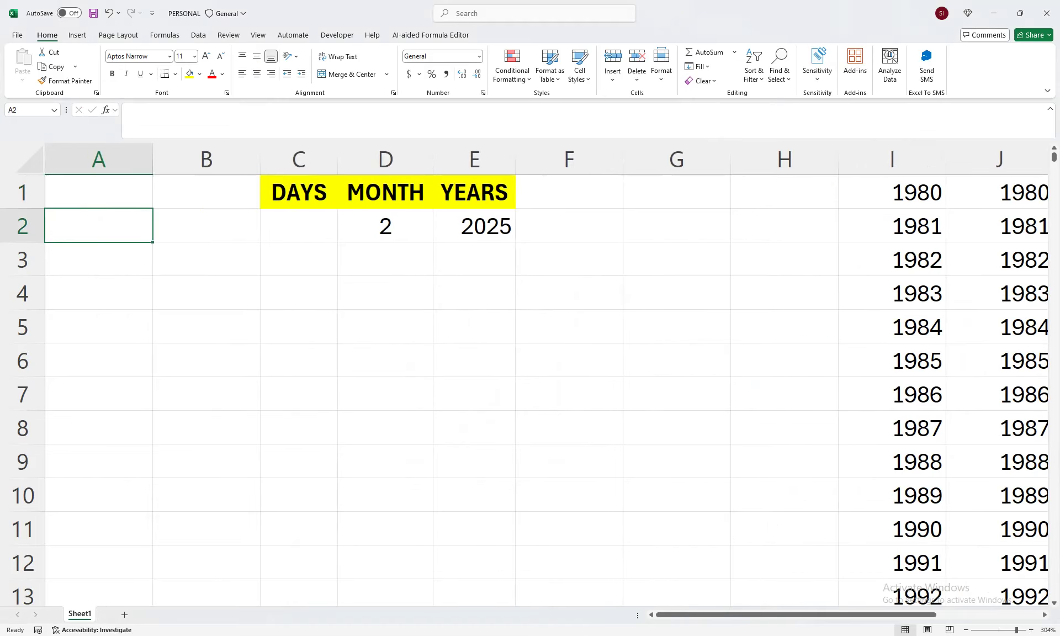
key("Right")
key("Right")
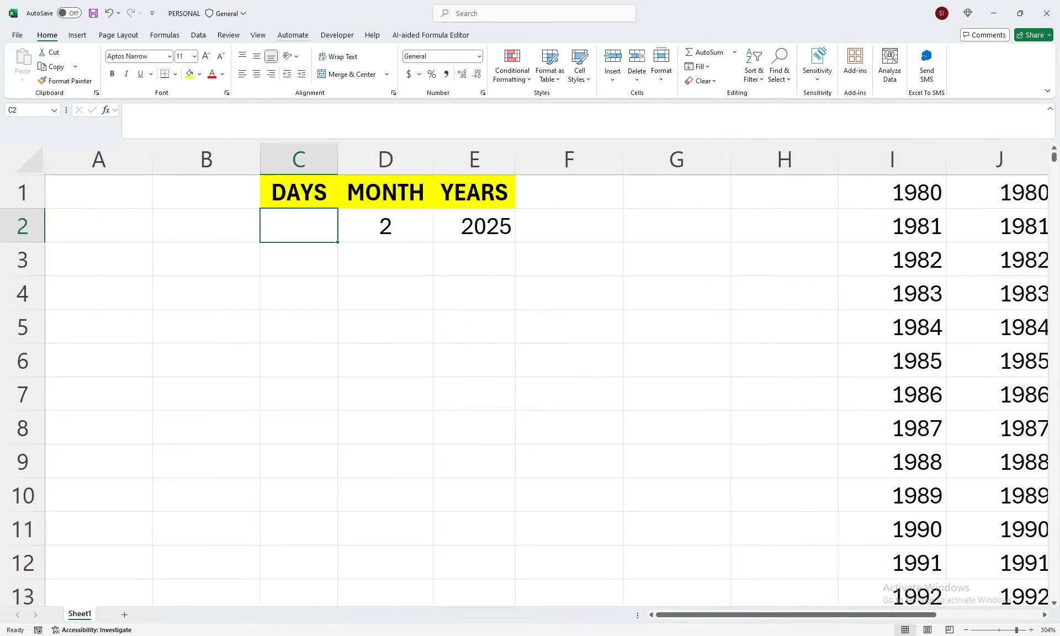
key("alt+a")
key("v")
key("v")
key("Tab")
key("Down")
key("Down")
key("Down")
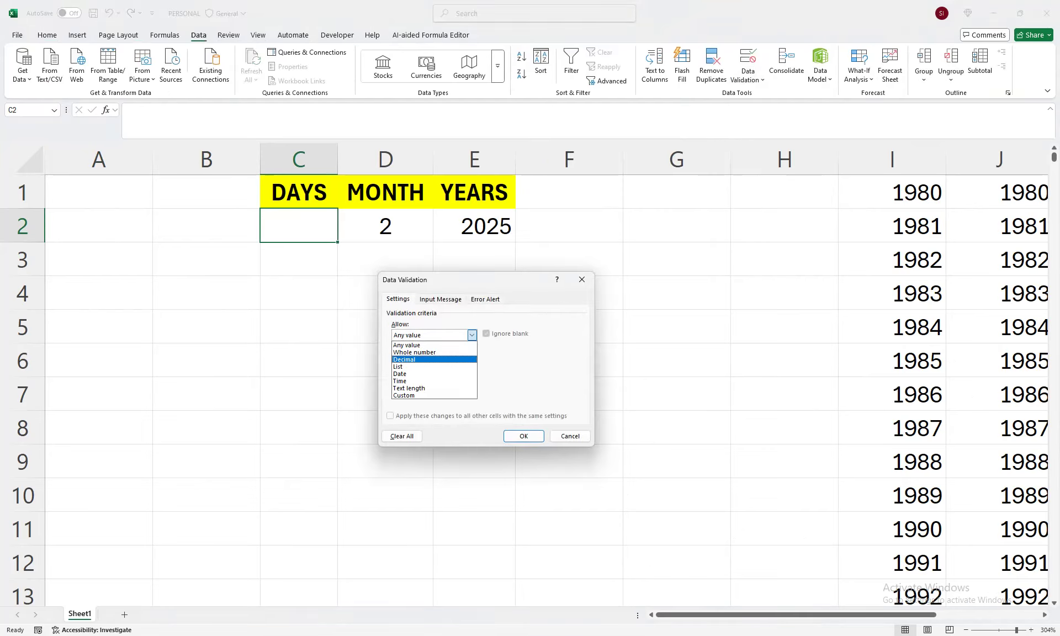
key("Return")
key("Tab")
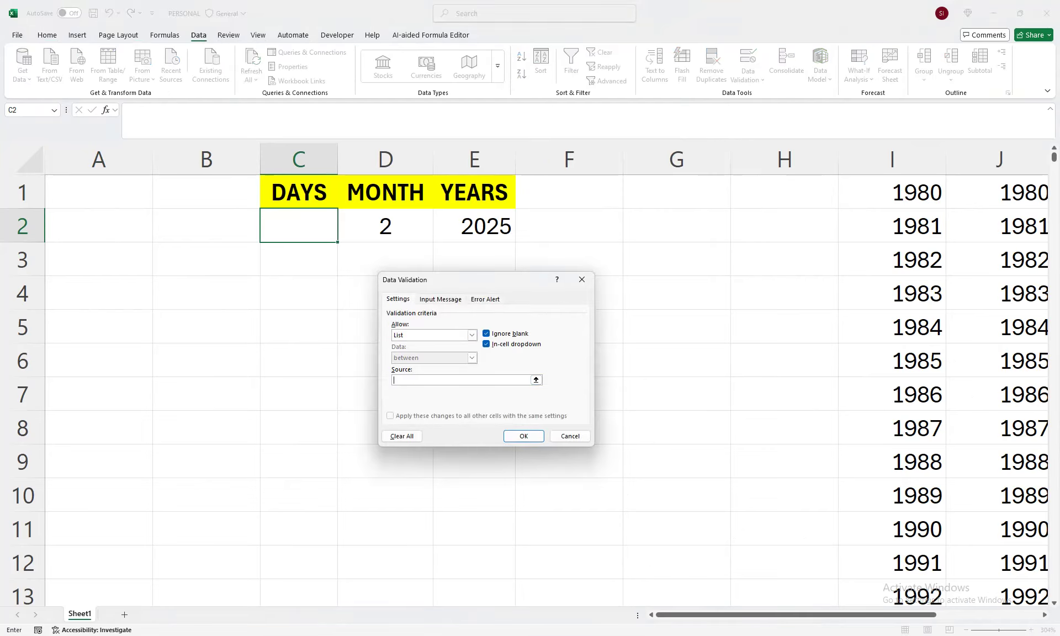
left_click(998, 193)
left_click(1000, 192)
key("ctrl+shift+Down")
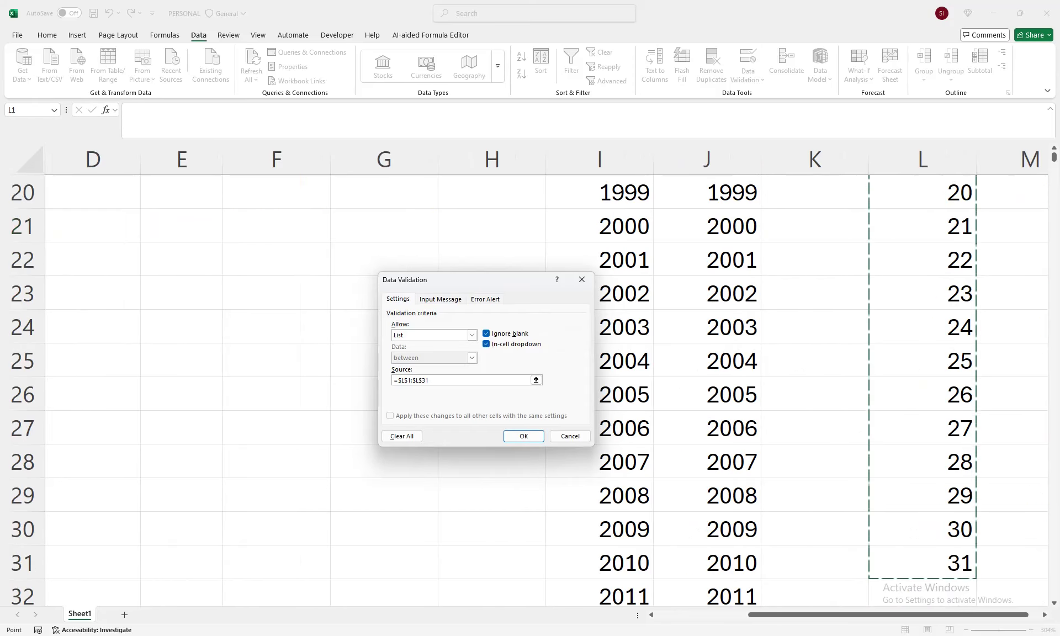
left_click(524, 436)
left_click(384, 395)
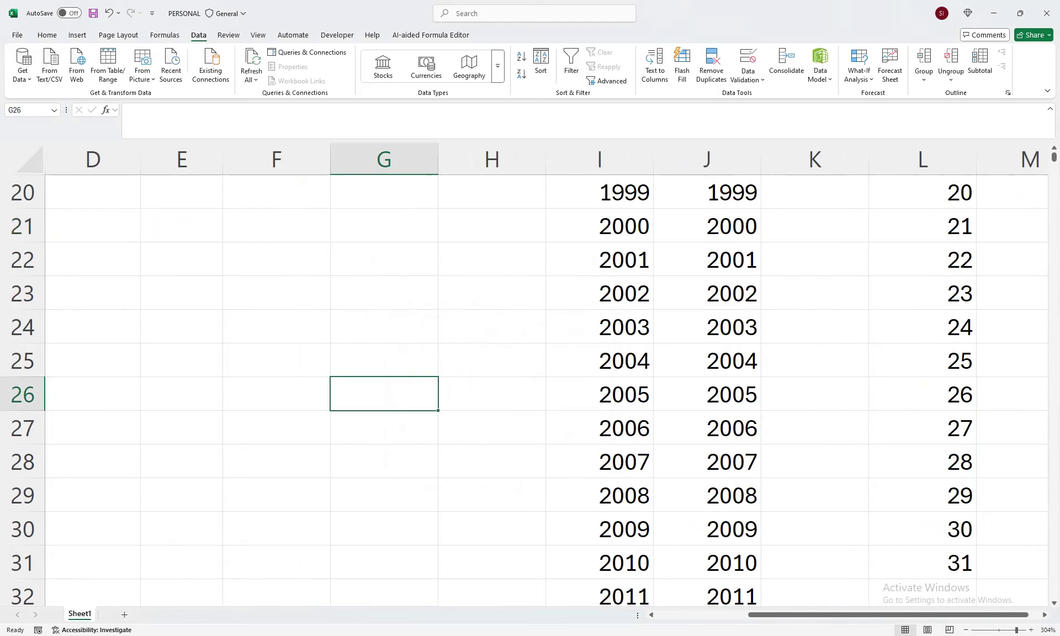
Step: Choose day 9 from the drop-down list in C2 and centre the cell's contents
key("ctrl+Up")
key("ctrl+Home")
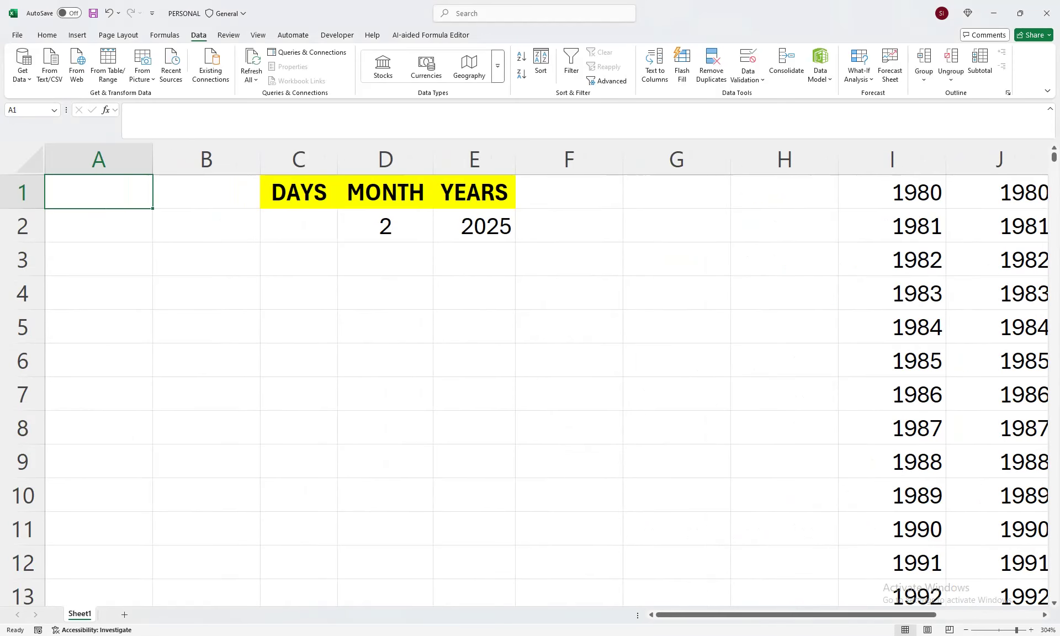
left_click(299, 226)
left_click(343, 237)
left_click(299, 323)
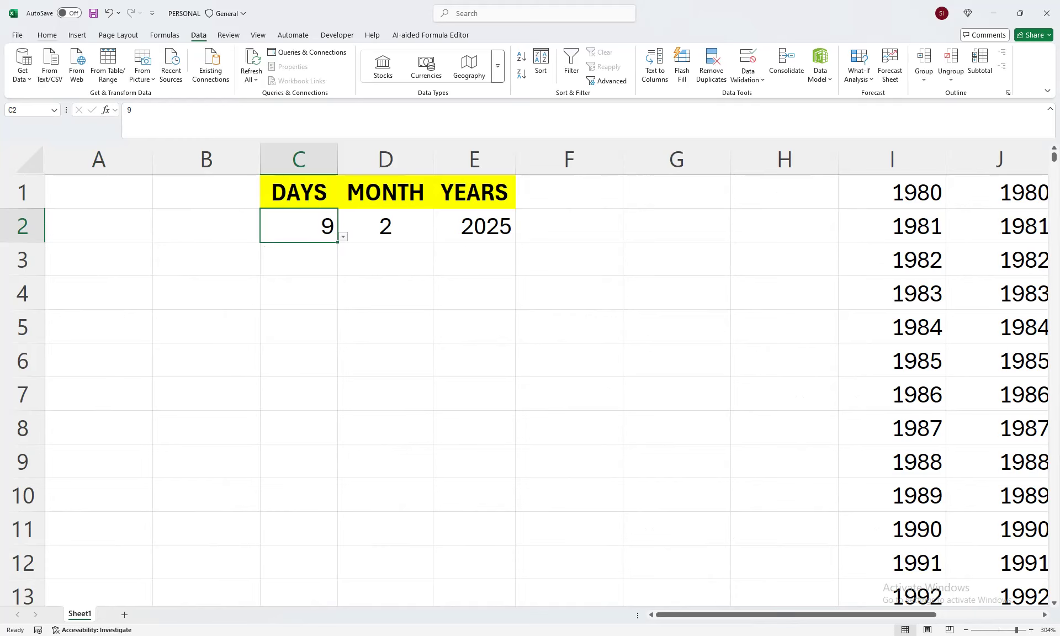
left_click(47, 35)
left_click(257, 74)
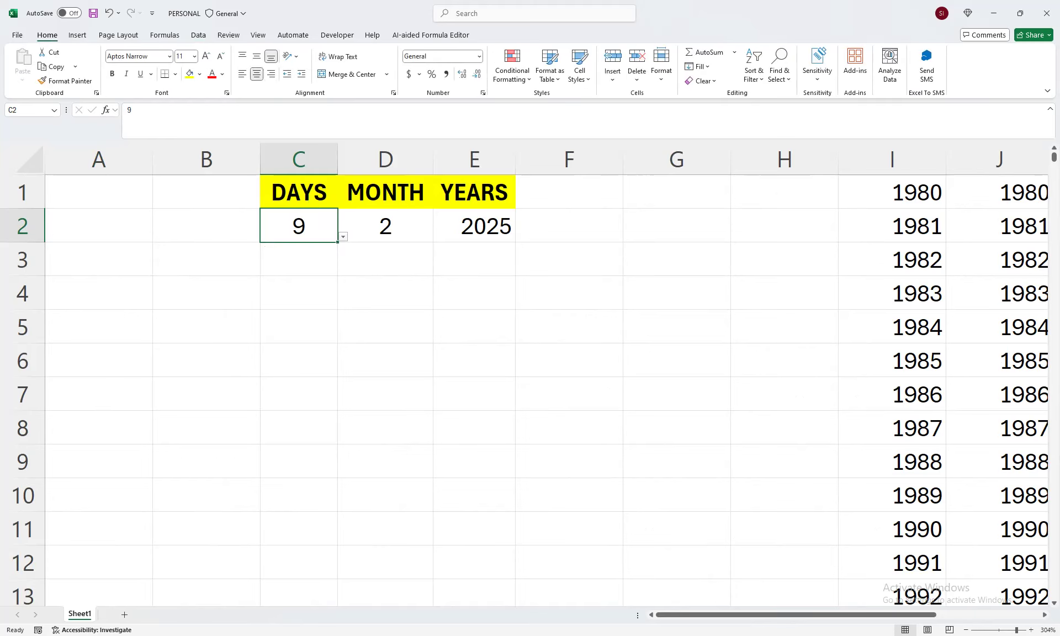
Step: Change the day in C2 to 26 using its drop-down list
left_click(343, 237)
left_click_drag(342, 269, 343, 325)
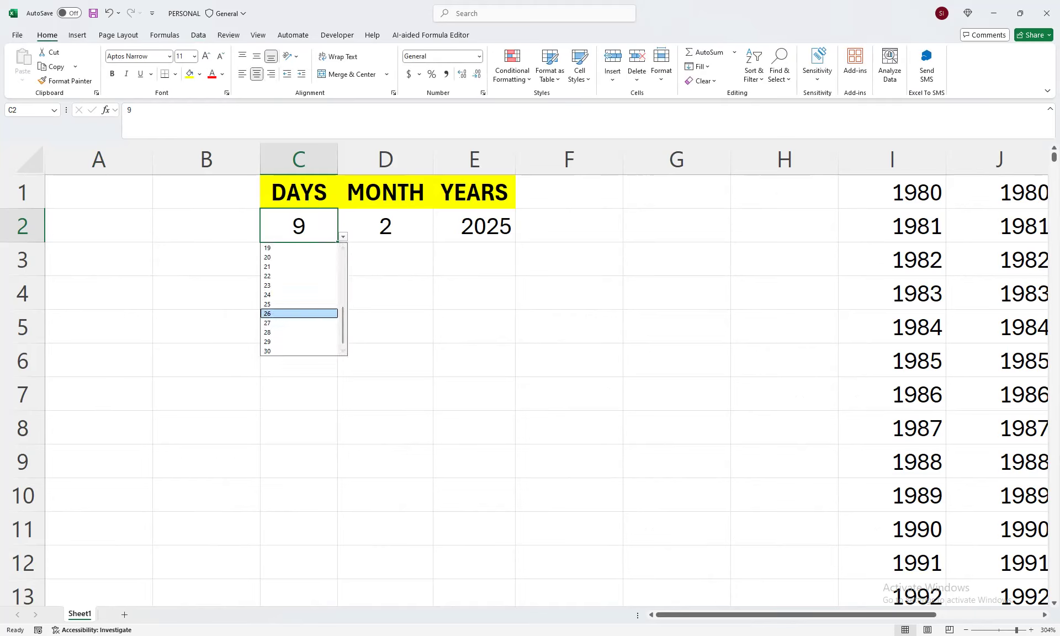
left_click(299, 313)
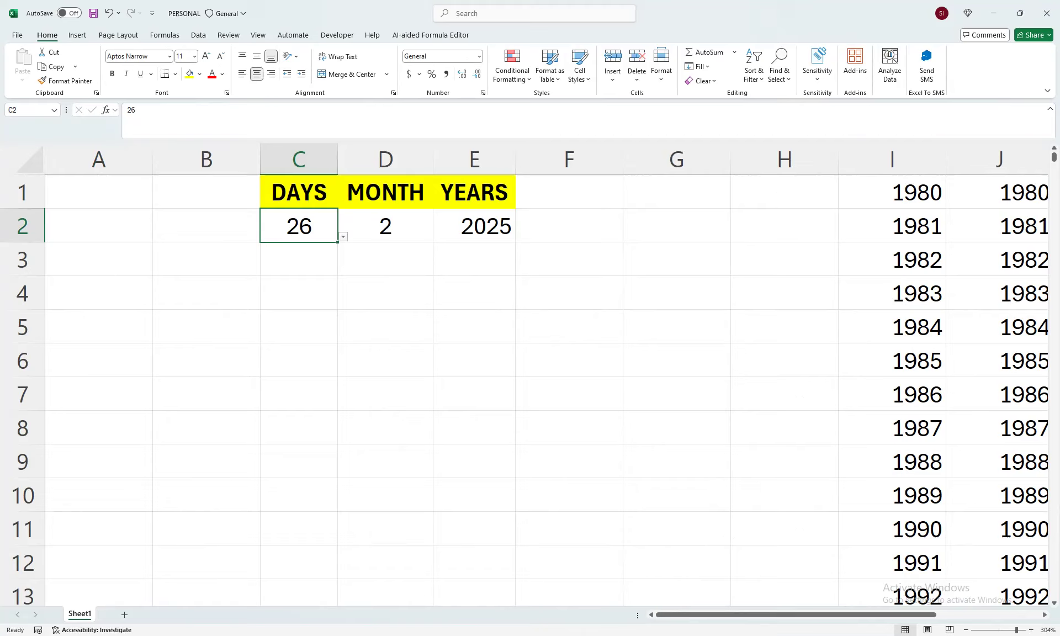
Step: Centre the year in cell E2 horizontally
left_click(386, 226)
left_click(474, 225)
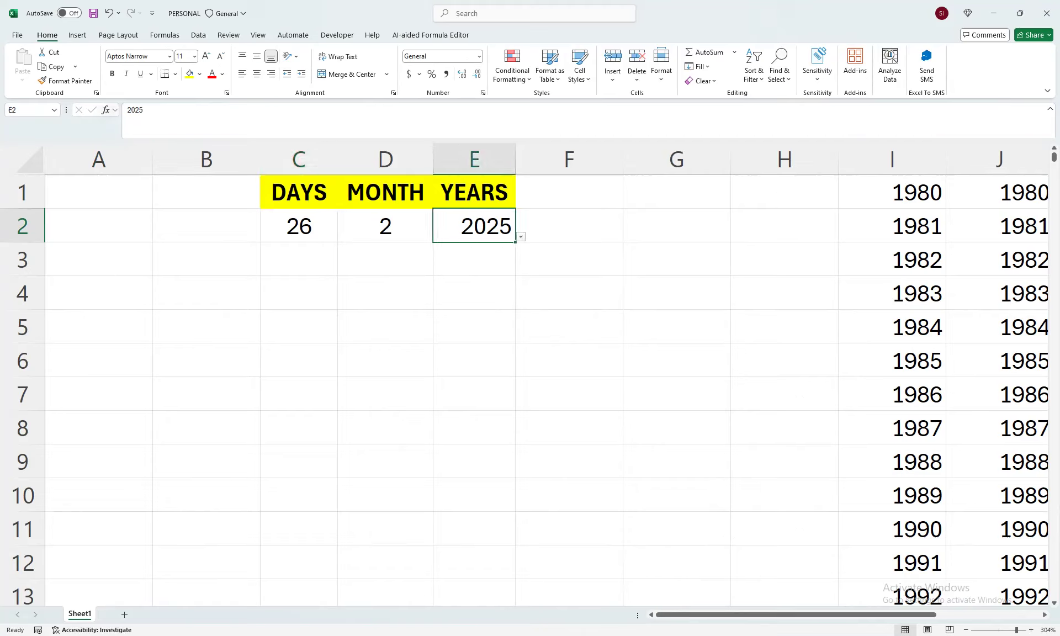
left_click(256, 74)
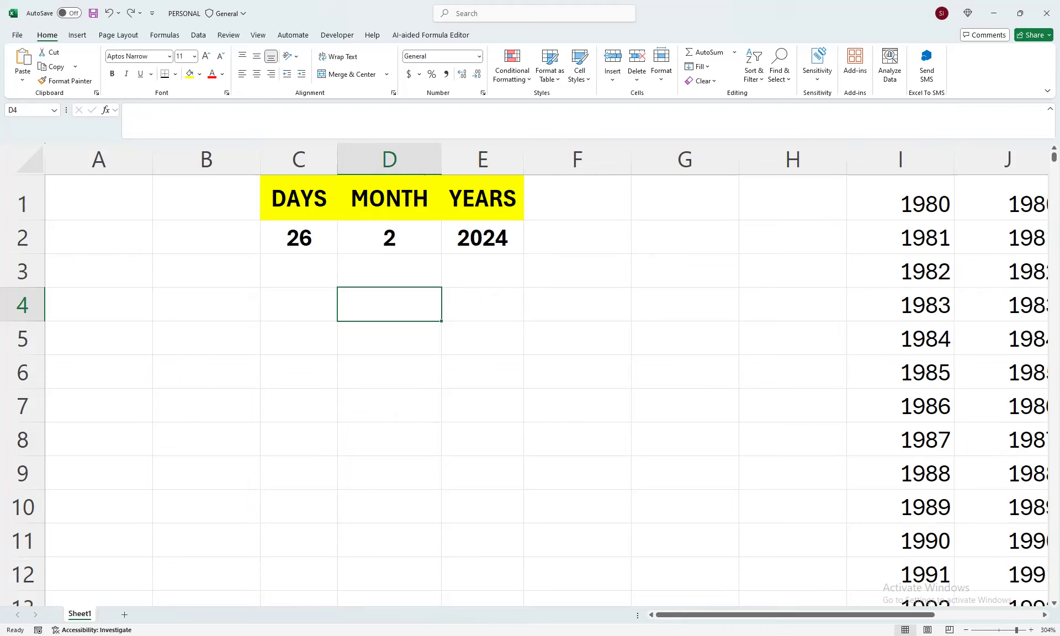
Step: Enter the formula =DATE(E2,D2,C2) in cell D4 to combine the chosen year, month and day
type("=DATE(")
key("Up")
key("Up")
key("Up")
key("Right")
key("Down")
type(",")
key("Up")
key("Up")
key("Left")
key("Right")
type(",")
key("Up")
key("Up")
key("Left")
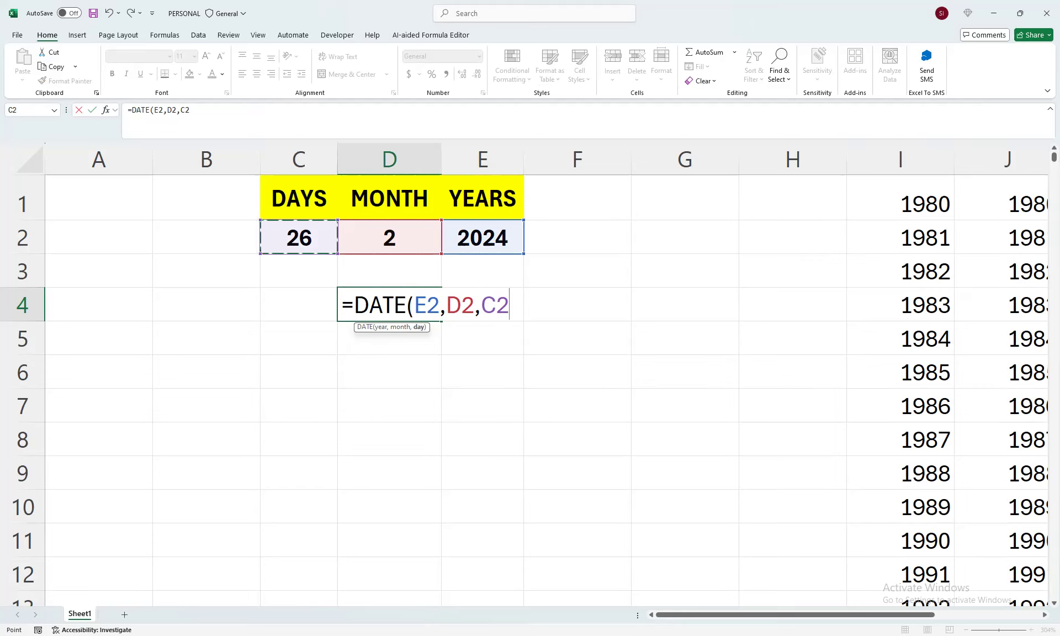
type(")")
key("Return")
key("Up")
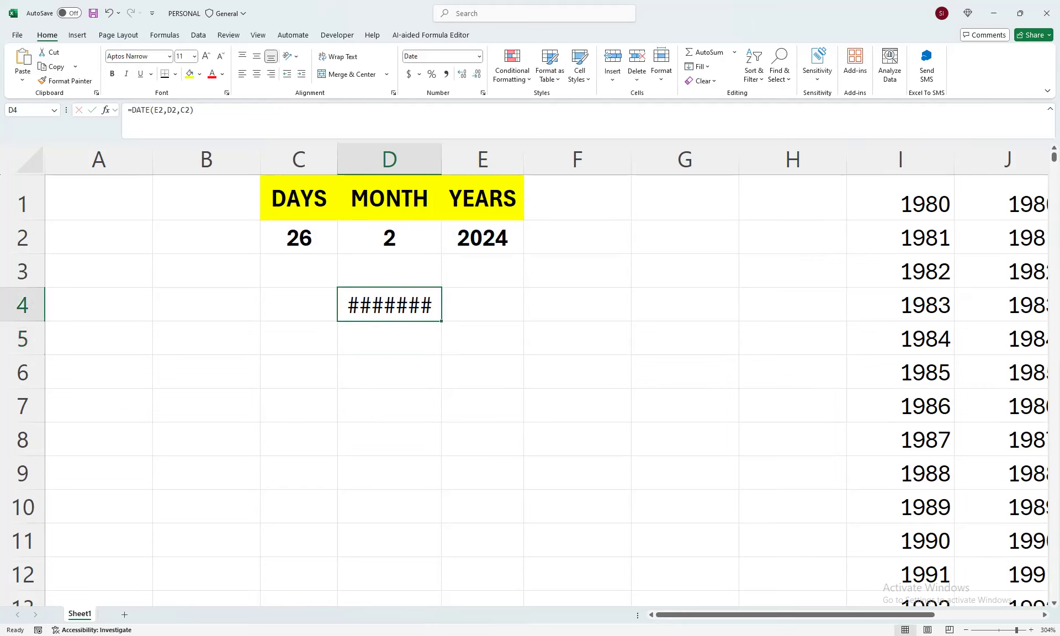
Step: Move the DATE formula from D4 to D3, formatted at font size 9 and centred
left_click(221, 56)
left_click(221, 56)
left_click_drag(386, 320, 386, 290)
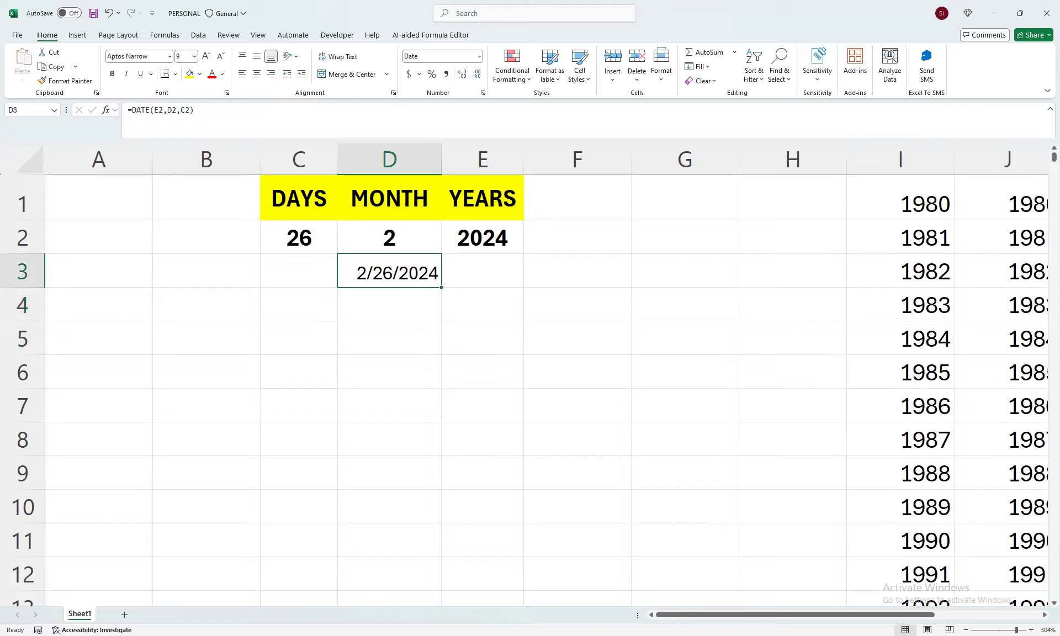
left_click(256, 74)
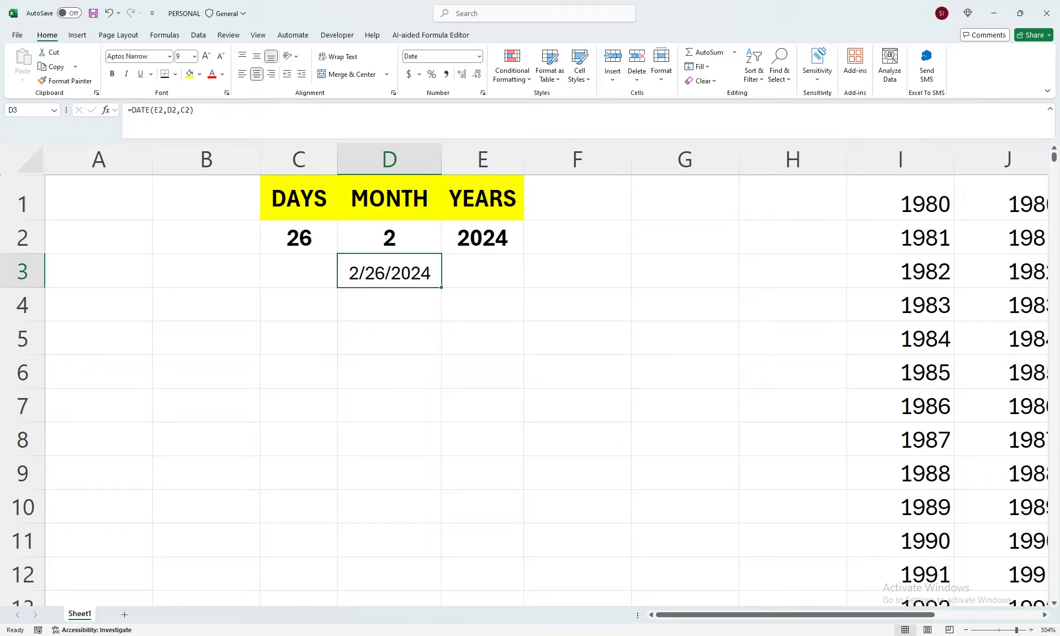
Step: Enter the labels Age in cell C4 and Month in cell C6
left_click(299, 338)
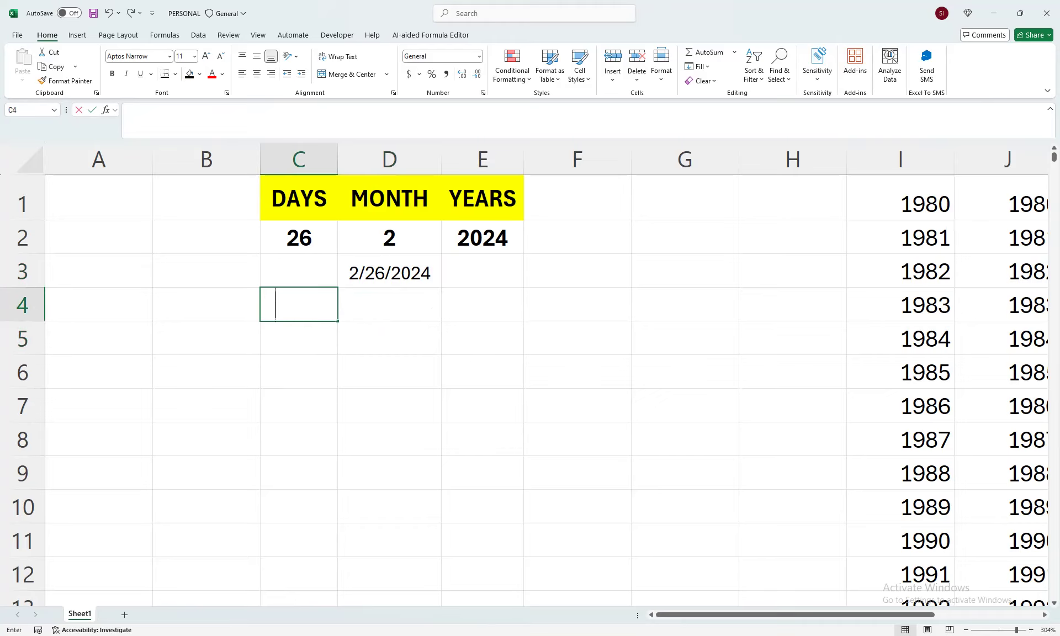
type("ZaG")
key("BackSpace")
key("BackSpace")
key("BackSpace")
type("aGE")
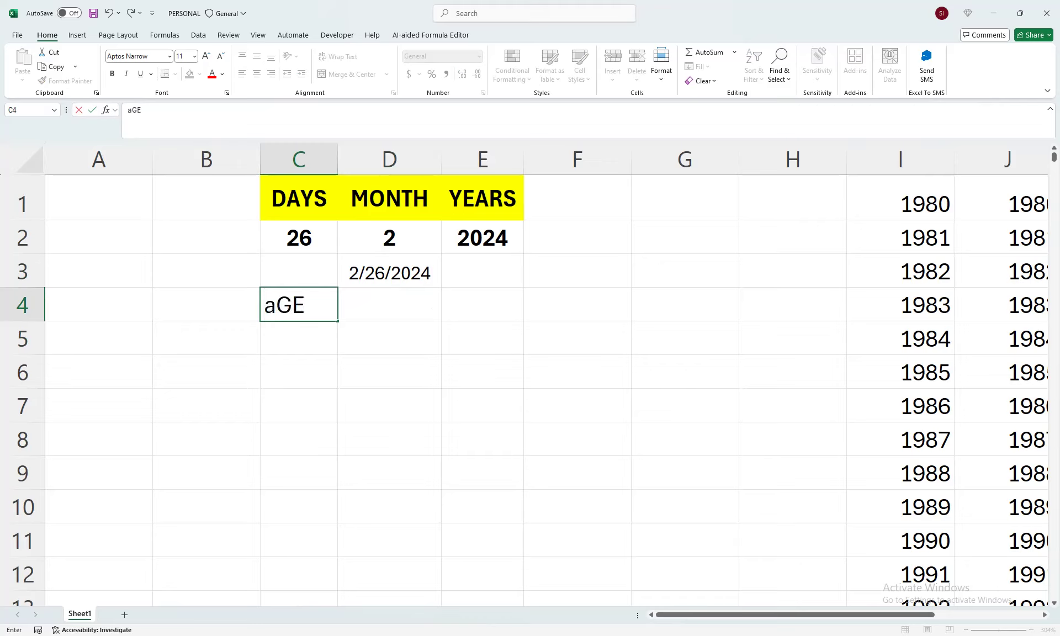
key("Return")
key("Down")
key("Down")
key("Up")
type("Month")
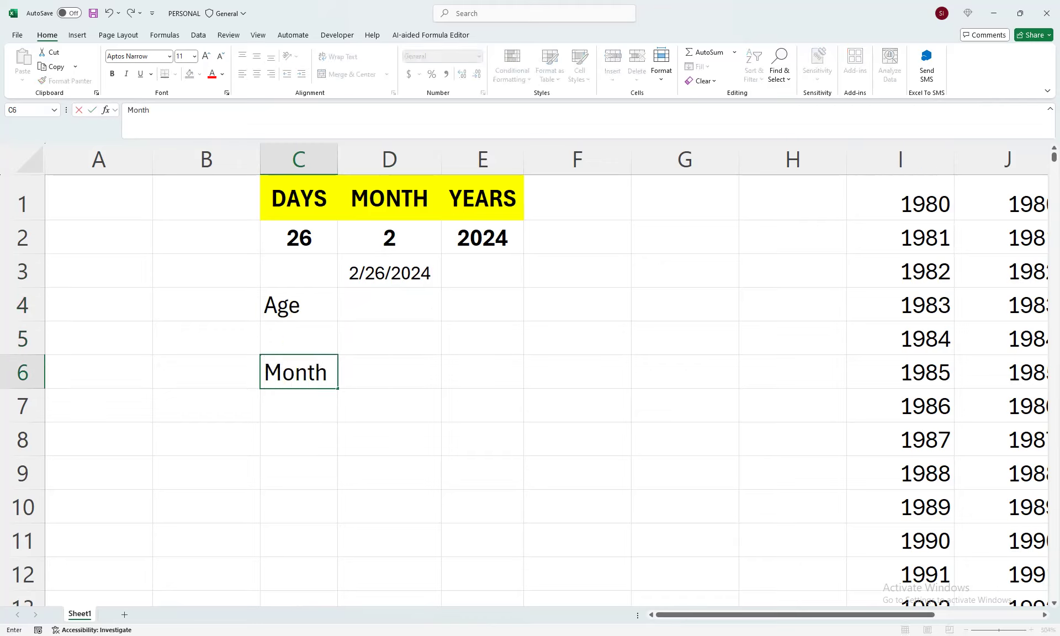
key("Return")
Step: Enter the labels Weeks in cell C8 and Days in cell C10
key("Down")
type("Weeks")
key("Return")
key("Down")
key("Down")
key("Up")
type("Dy")
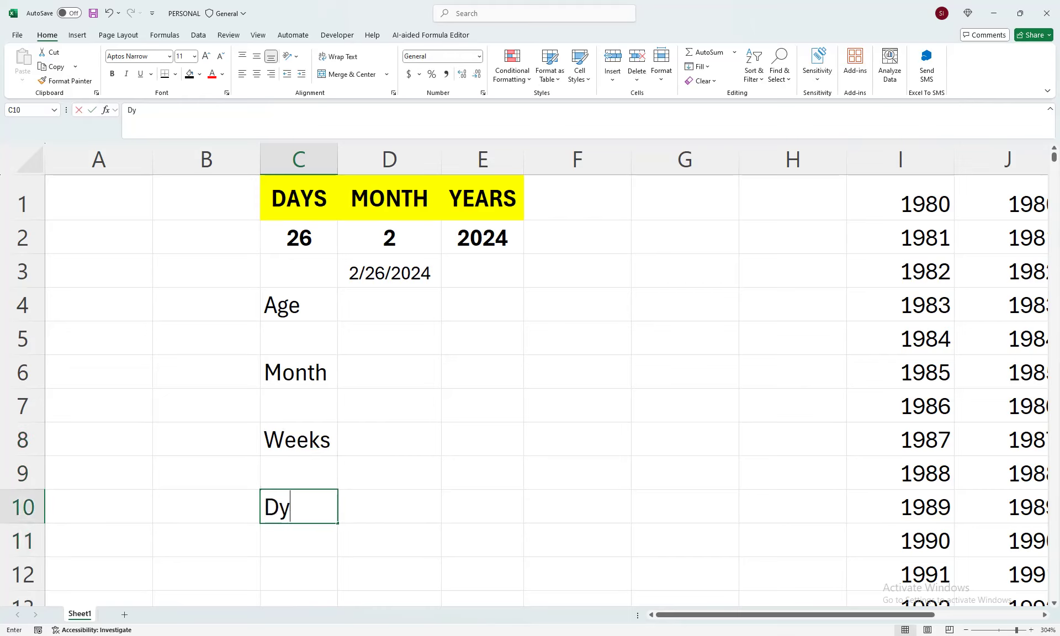
key("BackSpace")
type("ays")
key("Return")
Step: Merge and centre the ranges C5:E5, C7:E7, C9:E9 and C11:E11 below the labels
key("Up")
key("Up")
key("Up")
key("Up")
key("Up")
key("Up")
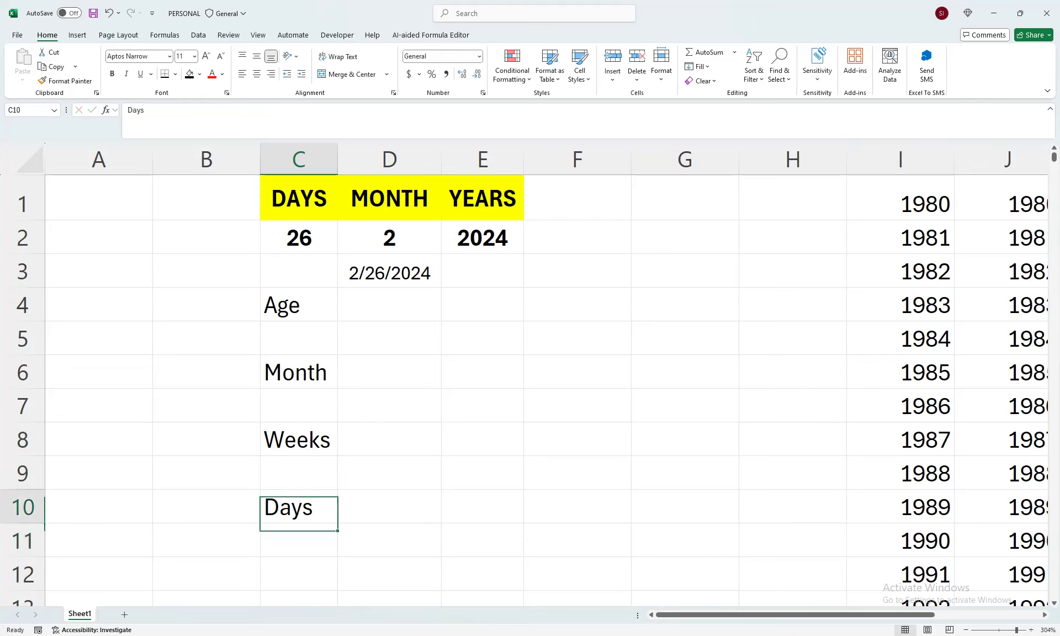
key("shift+Right")
key("shift+Right")
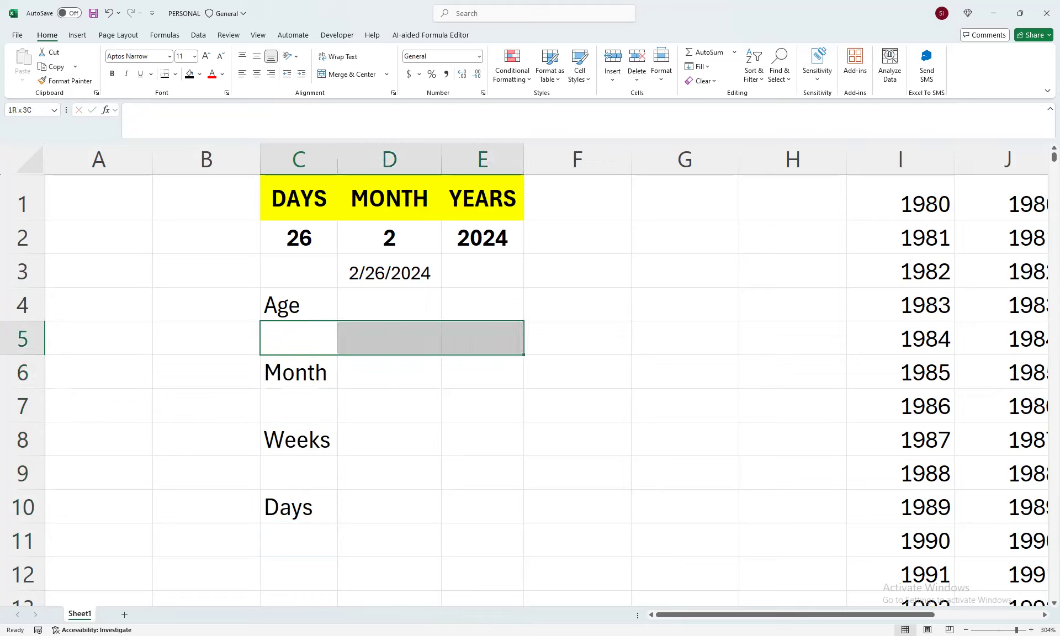
left_click_drag(298, 406, 483, 406)
left_click_drag(299, 474, 482, 473)
left_click_drag(298, 540, 483, 540)
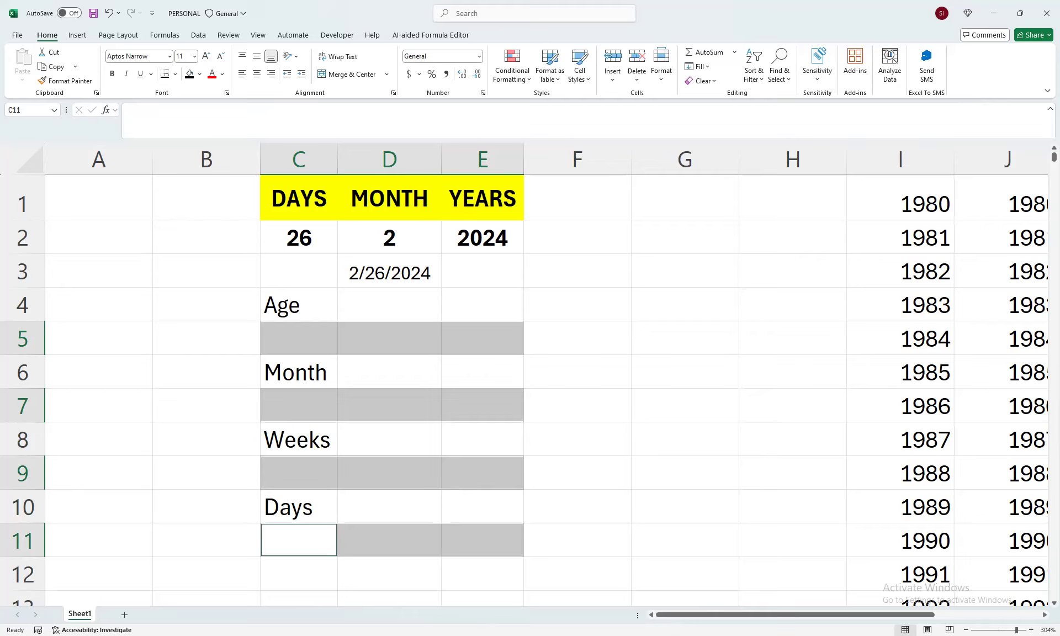
left_click(352, 74)
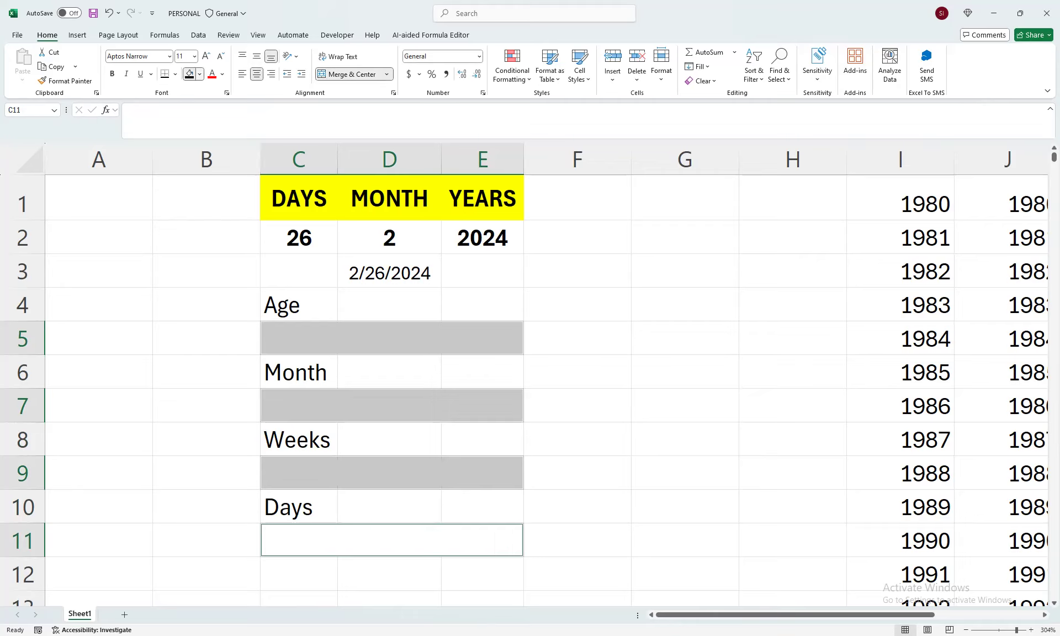
Step: Fill the four merged result cells in rows 5, 7, 9 and 11 with dark grey
left_click(199, 74)
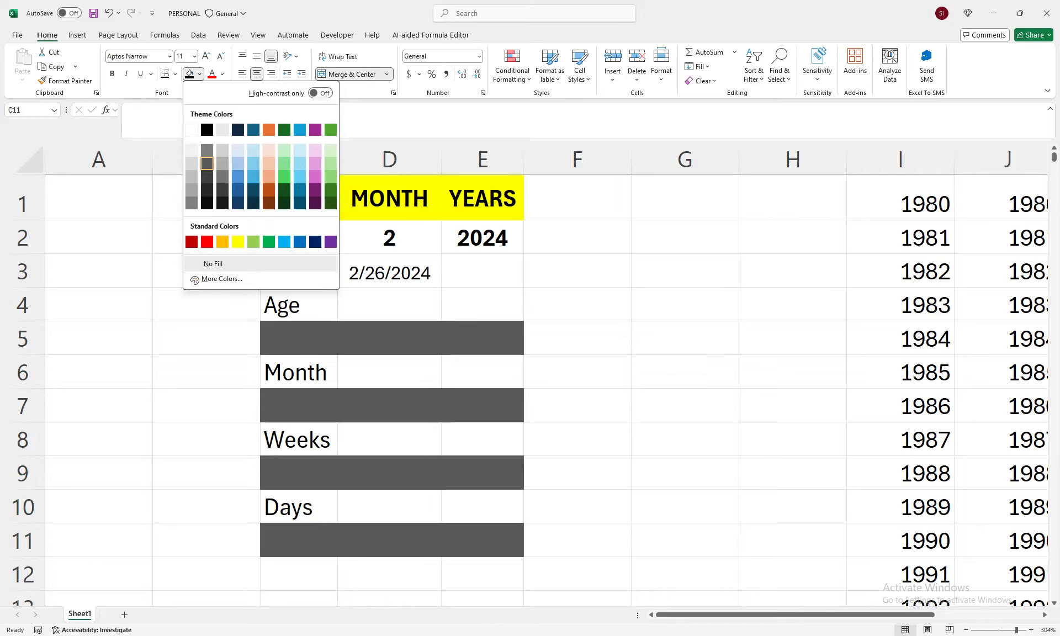
left_click(207, 164)
left_click(392, 338)
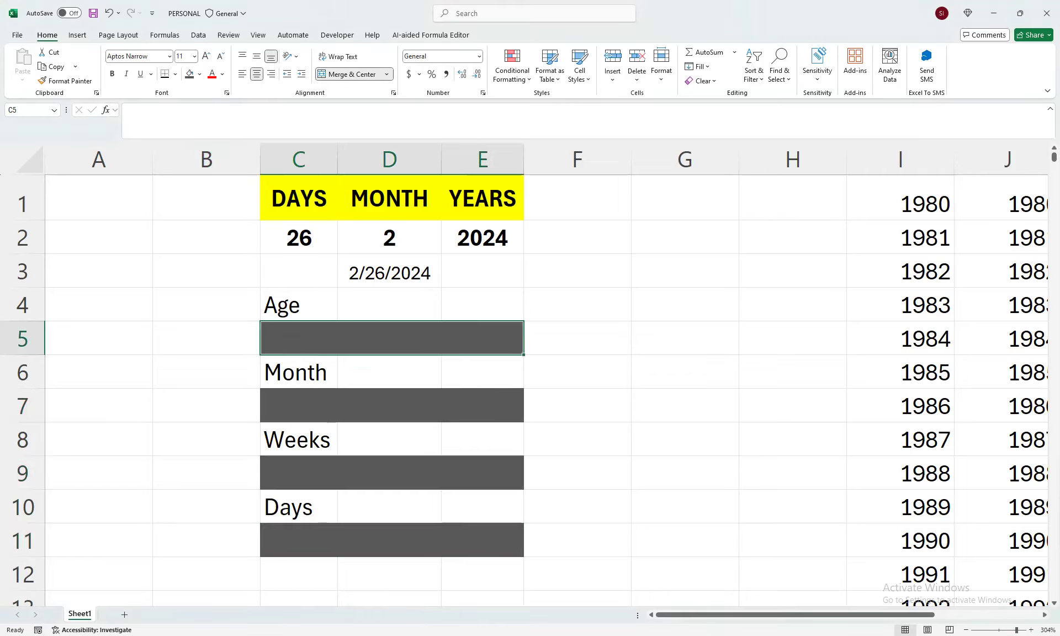
Step: Format the Age, Month, Weeks and Days labels as bold, font size 9 and vertically middle-aligned
left_click(298, 305)
left_click(299, 372, "ctrl")
left_click(299, 439, "ctrl")
left_click(299, 507, "ctrl")
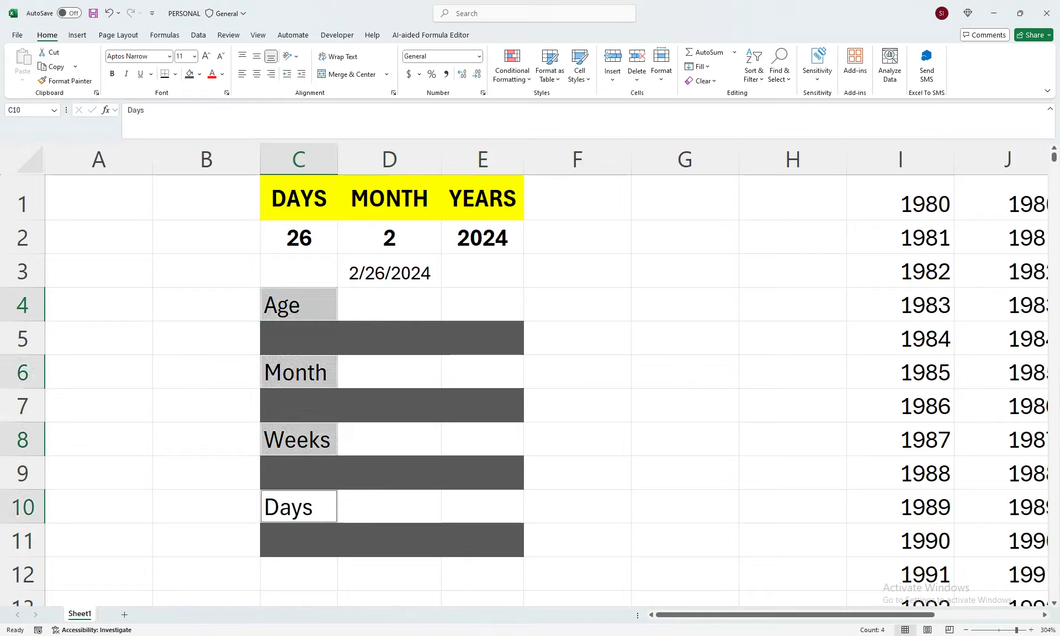
left_click(256, 56)
left_click(221, 57)
left_click(221, 56)
left_click(112, 73)
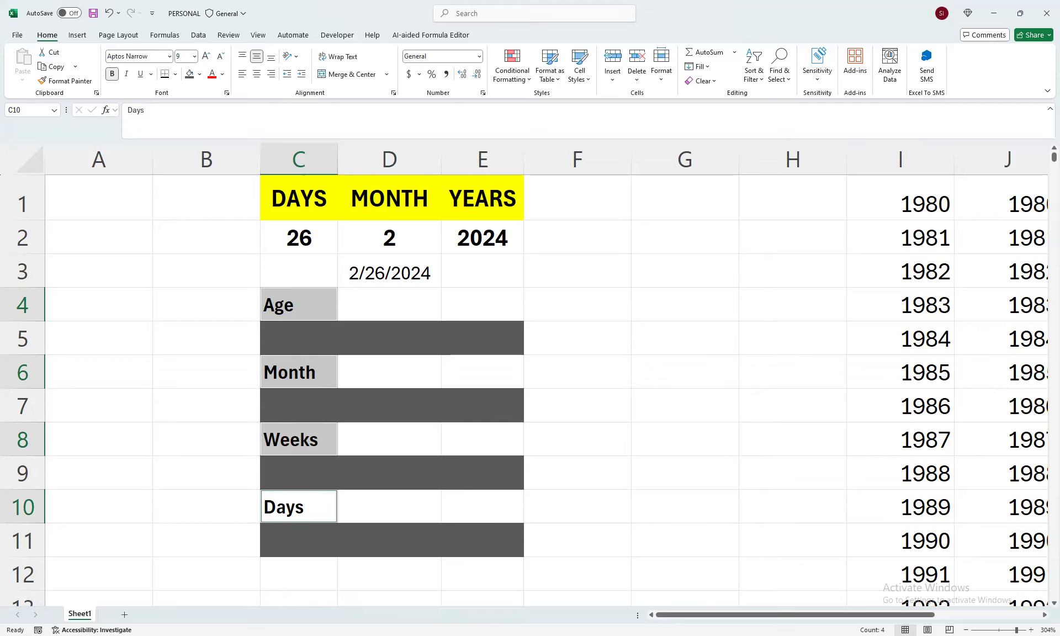
Step: Begin the age formula in the merged cell C5 as =datedif(D3,today(),"Y") &" Years" &
left_click(389, 373)
left_click(390, 339)
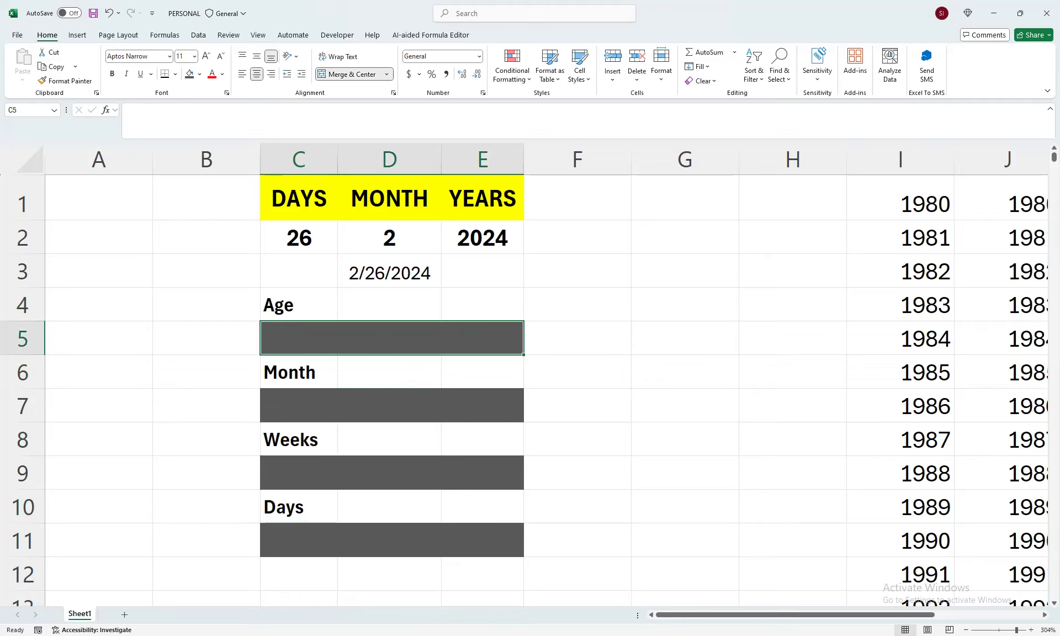
type("=d")
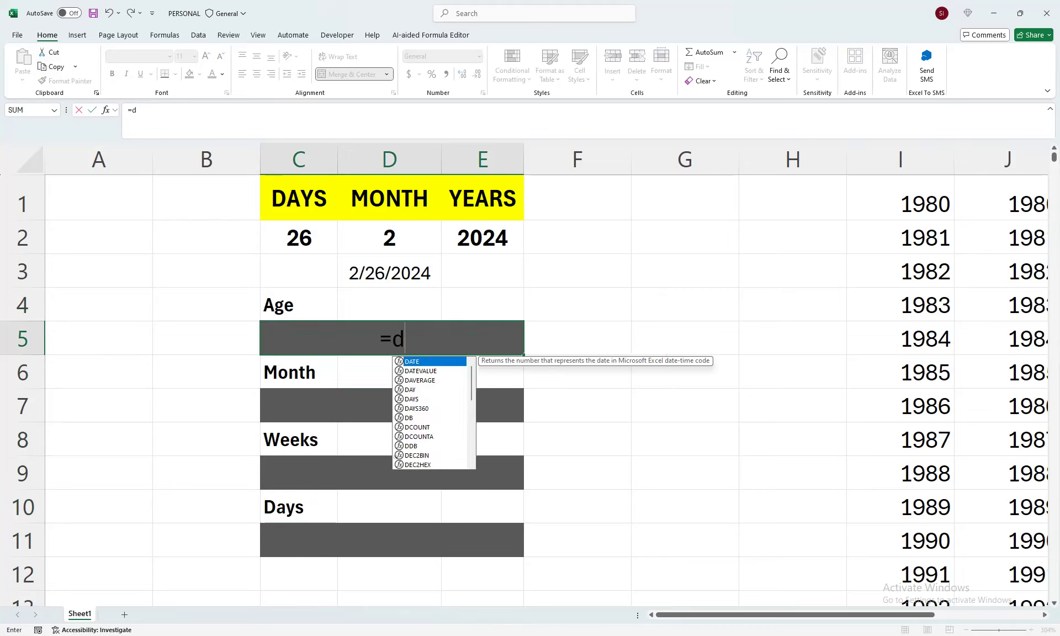
type("atedif")
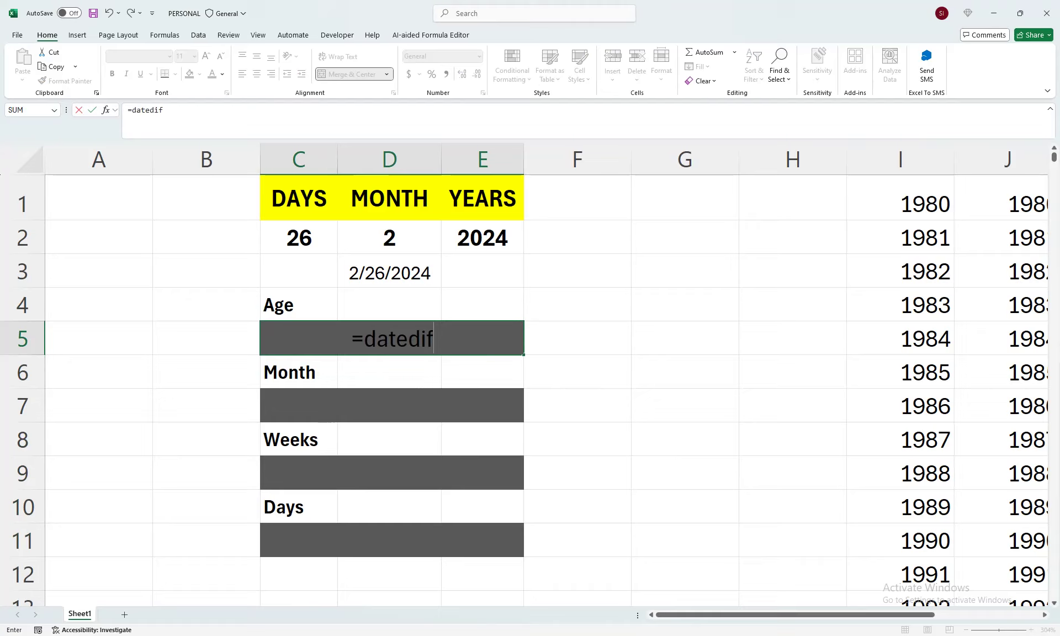
type("(")
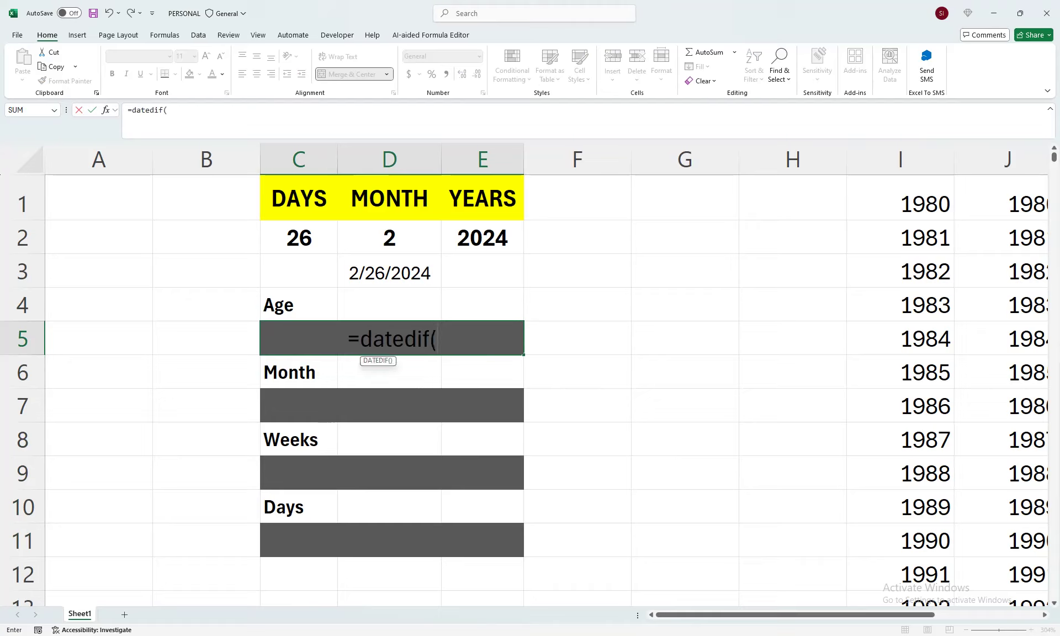
left_click(389, 272)
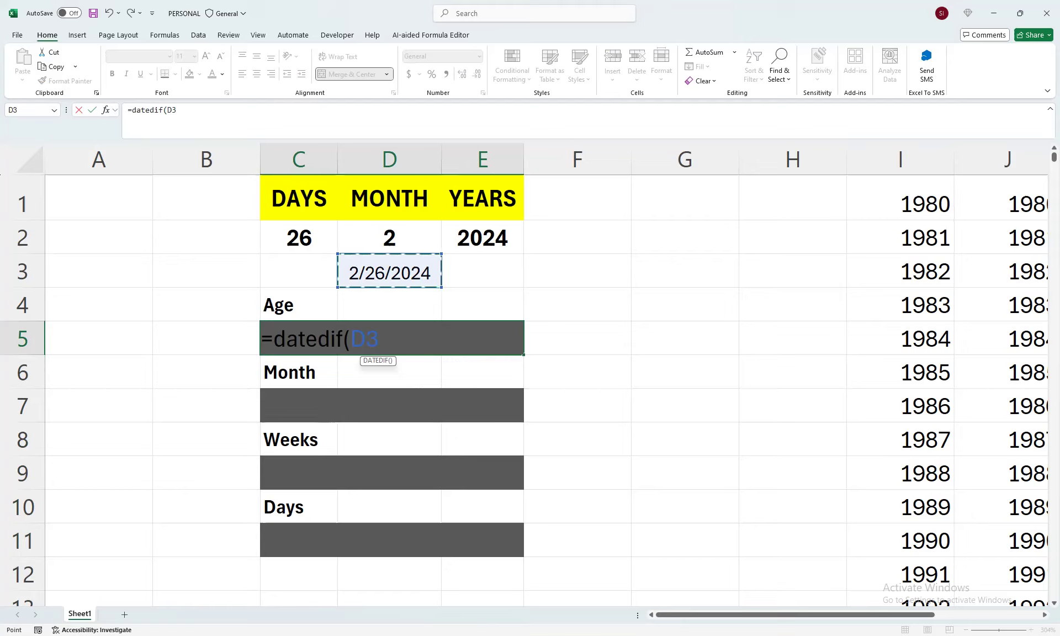
type(",tod")
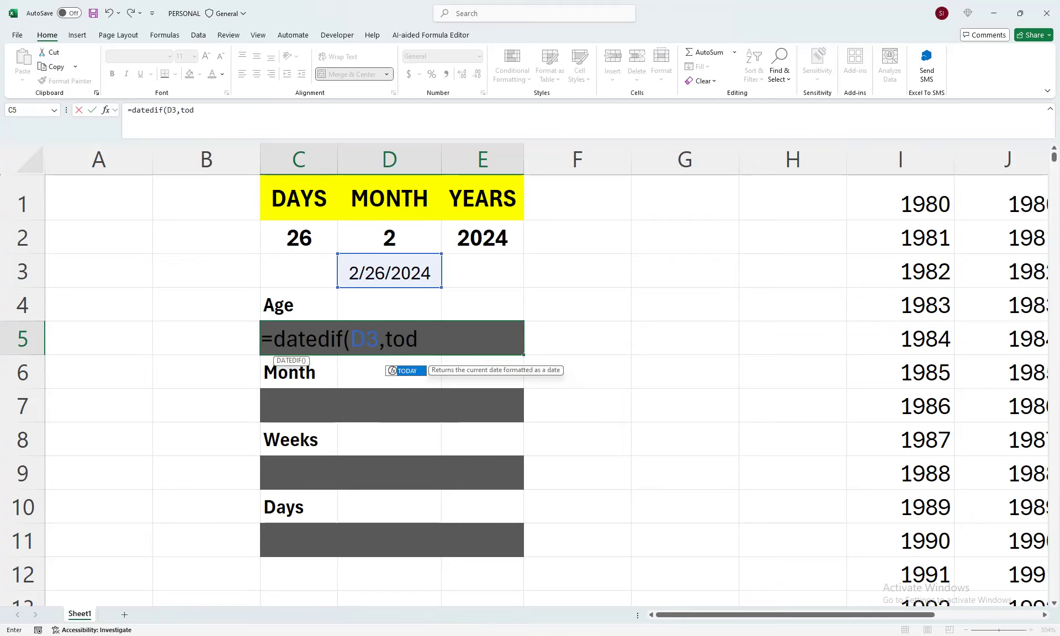
type("ay()")
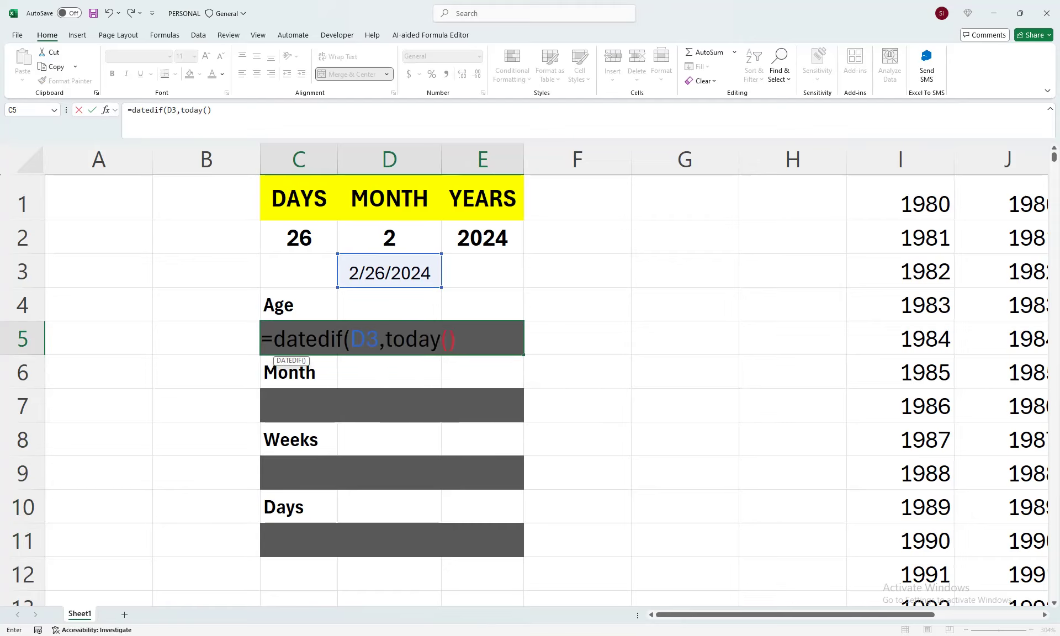
type(",\"Y\") &\"")
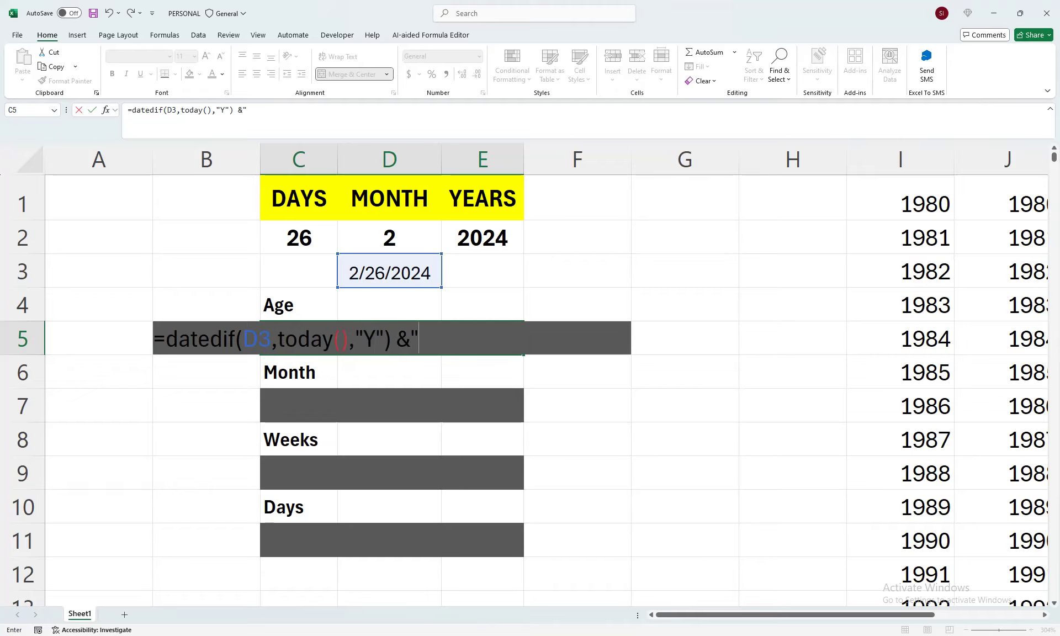
type(" Years\"")
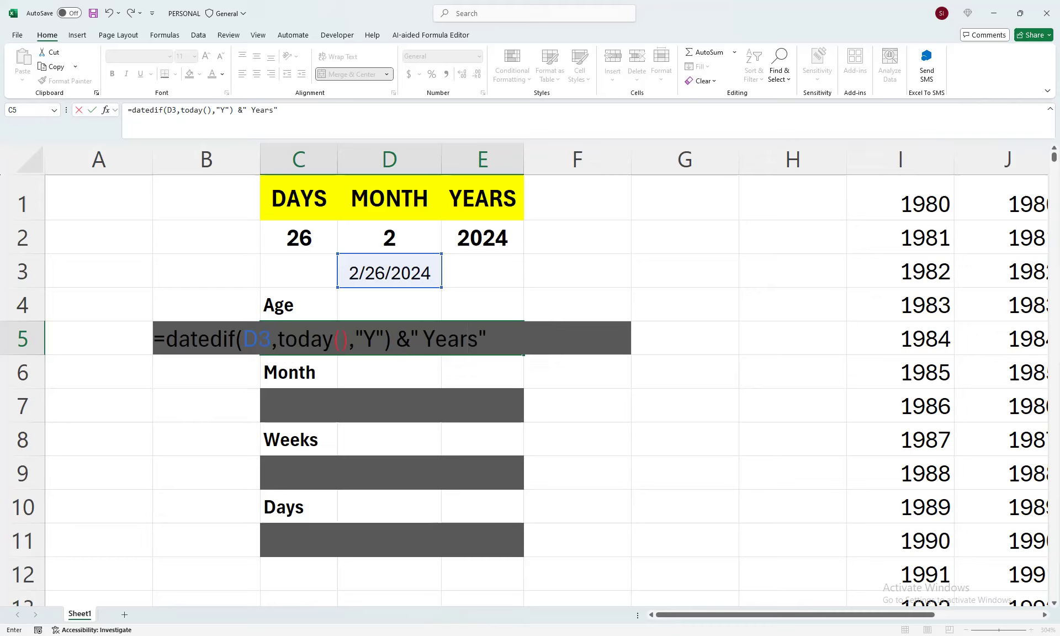
type(" &")
Step: Copy the whole datedif expression after the equals sign and append two copies of it to the C5 formula
key("shift+Left")
key("shift+Left")
key("shift+Left")
key("shift+Left")
key("shift+Left")
key("shift+Left")
key("shift+Left")
key("shift+Left")
key("shift+Left")
key("shift+Left")
key("shift+Left")
key("shift+Left")
key("shift+Left")
key("shift+Left")
key("shift+Left")
key("shift+Left")
key("shift+Left")
key("shift+Left")
key("shift+Left")
key("shift+Left")
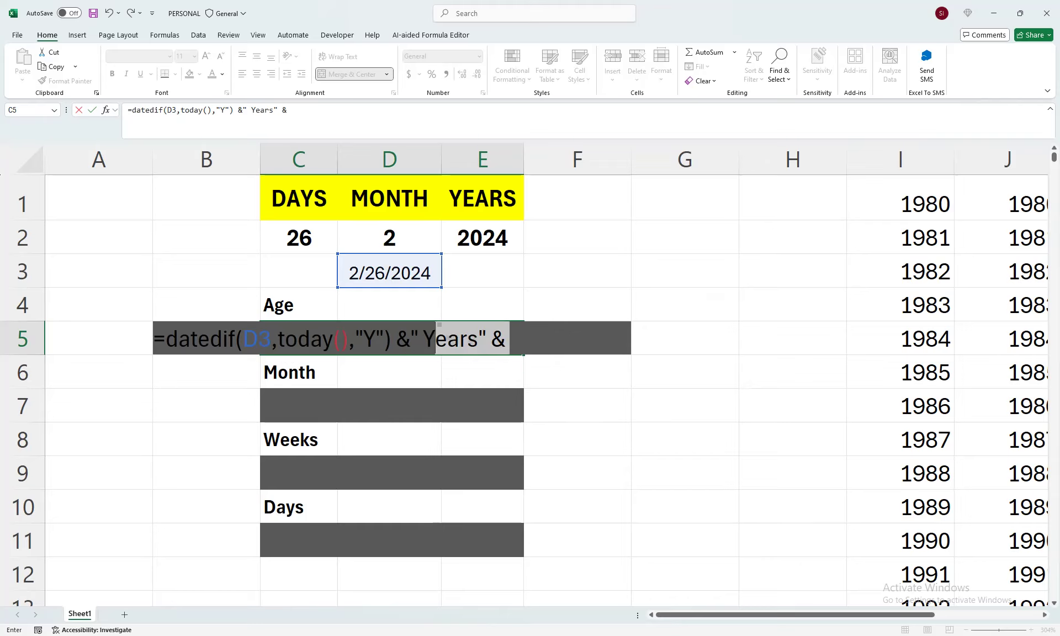
key("F2")
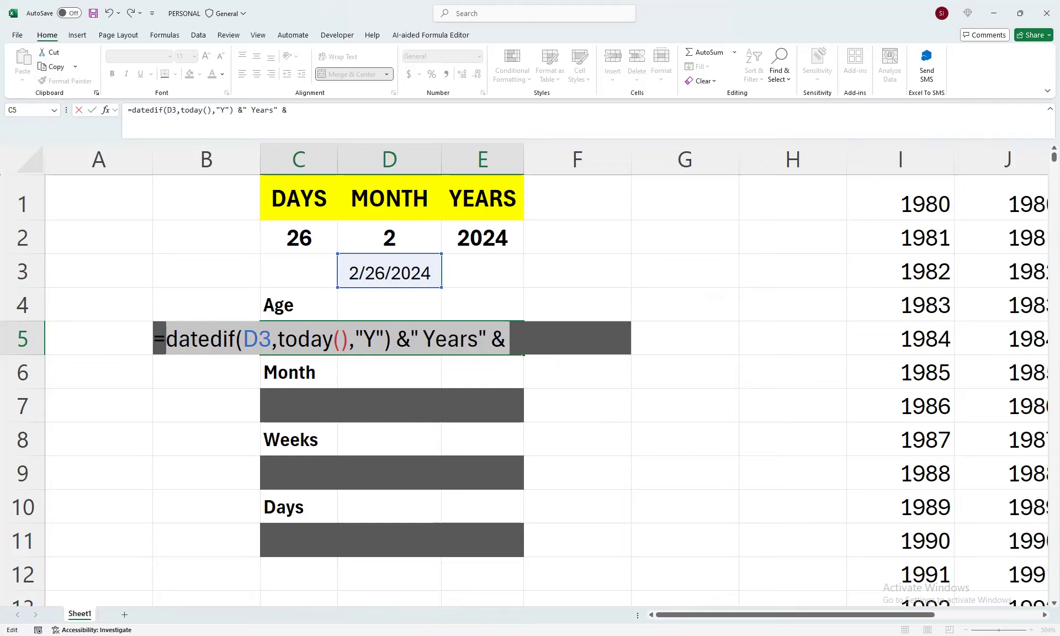
key("ctrl+c")
key("End")
key("ctrl+v")
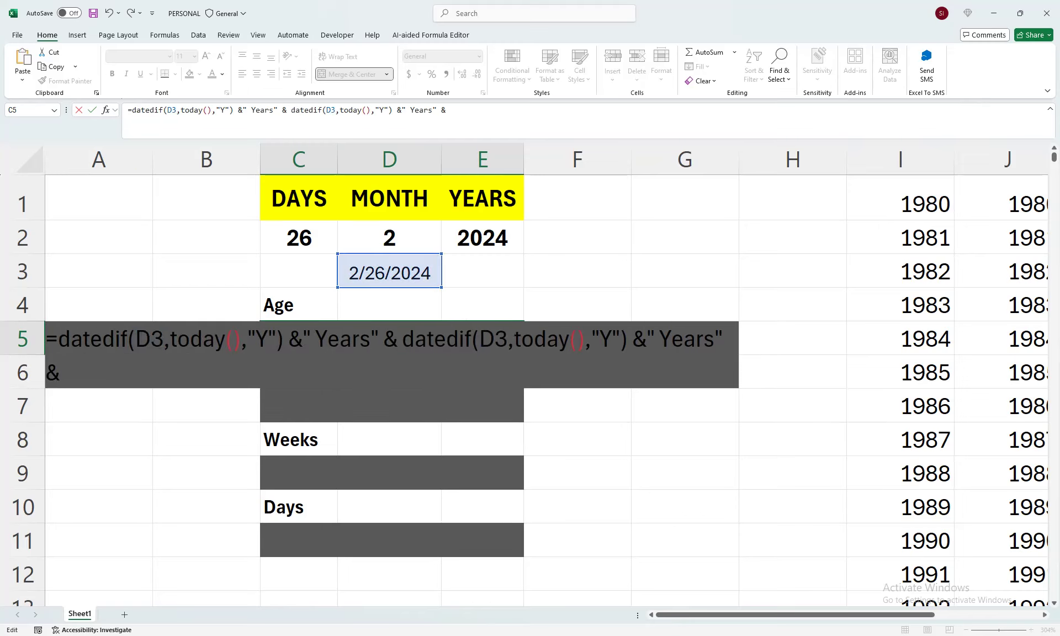
key("ctrl+v")
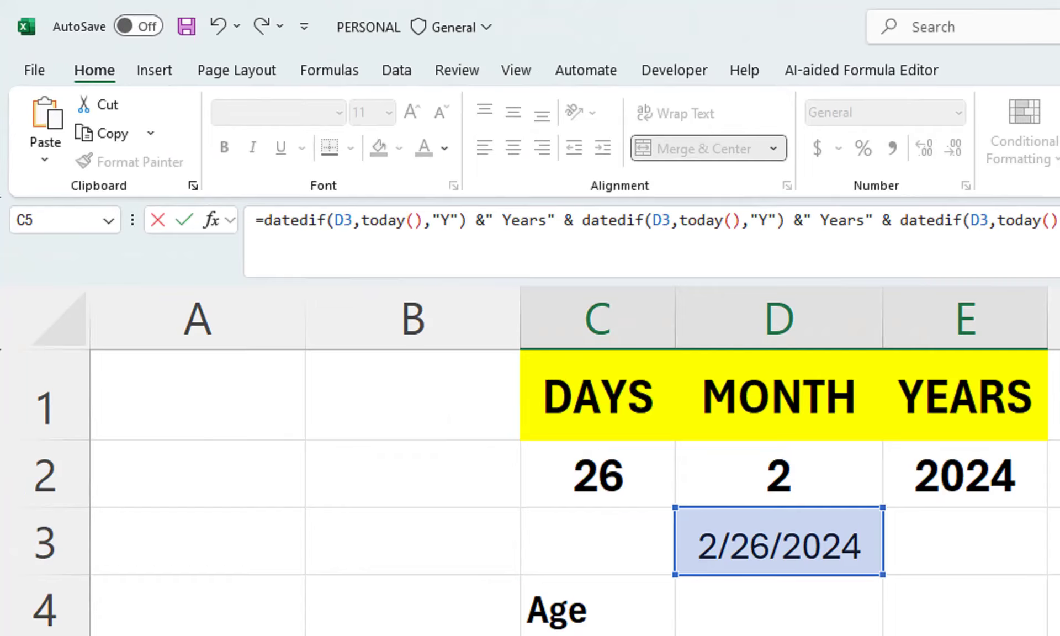
Step: Change the second datedif part of the C5 formula to unit "YM" with the text " Month"
double_click(767, 220)
left_click(768, 221)
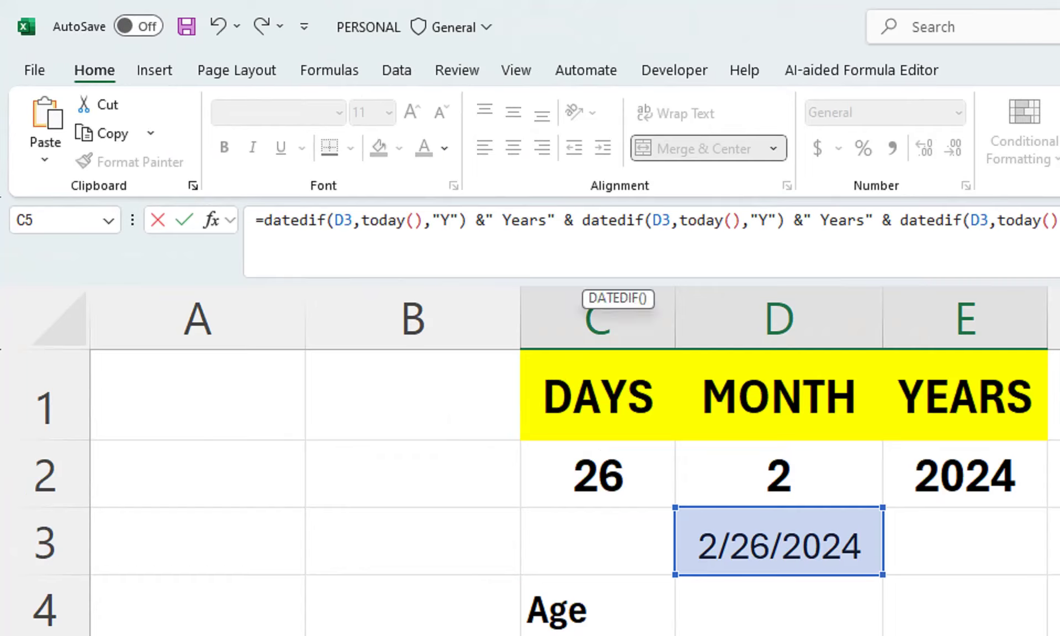
type("M")
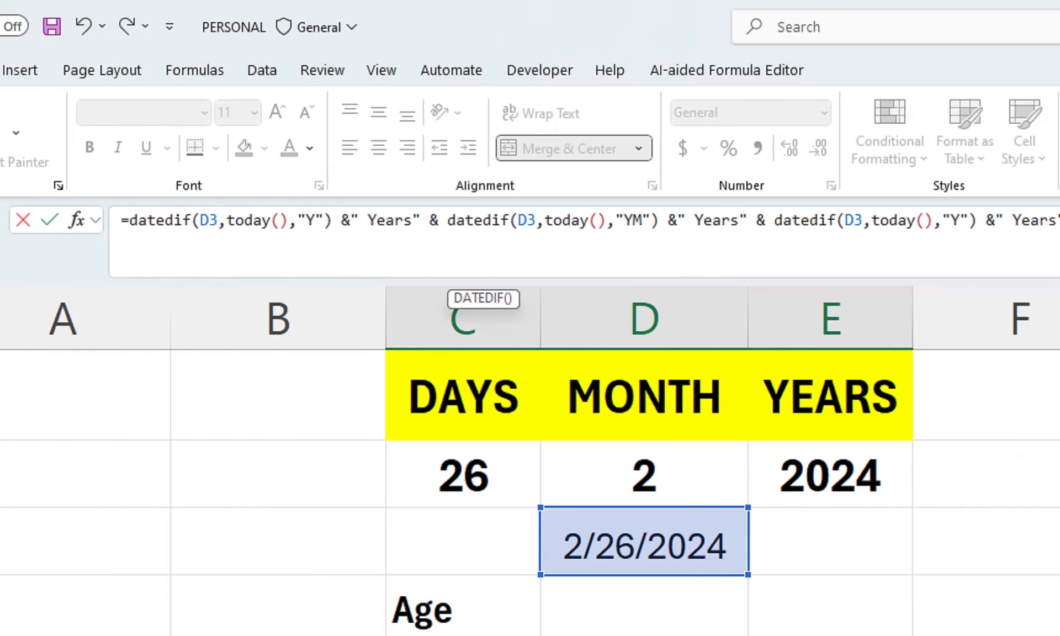
left_click_drag(816, 220, 789, 220)
left_click_drag(712, 221, 695, 221)
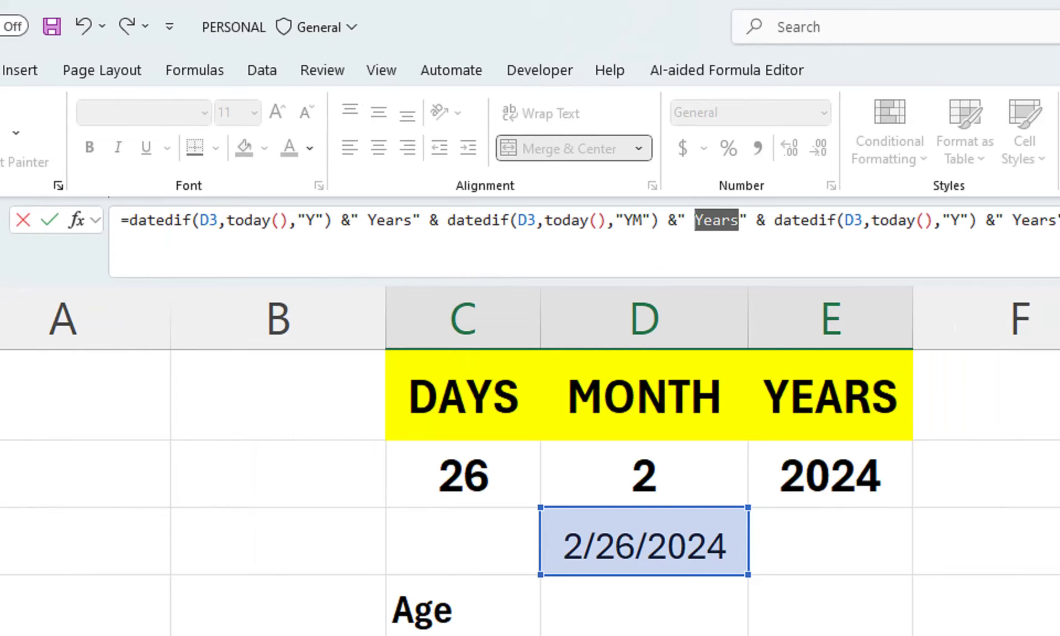
type("MOnt")
key("Return")
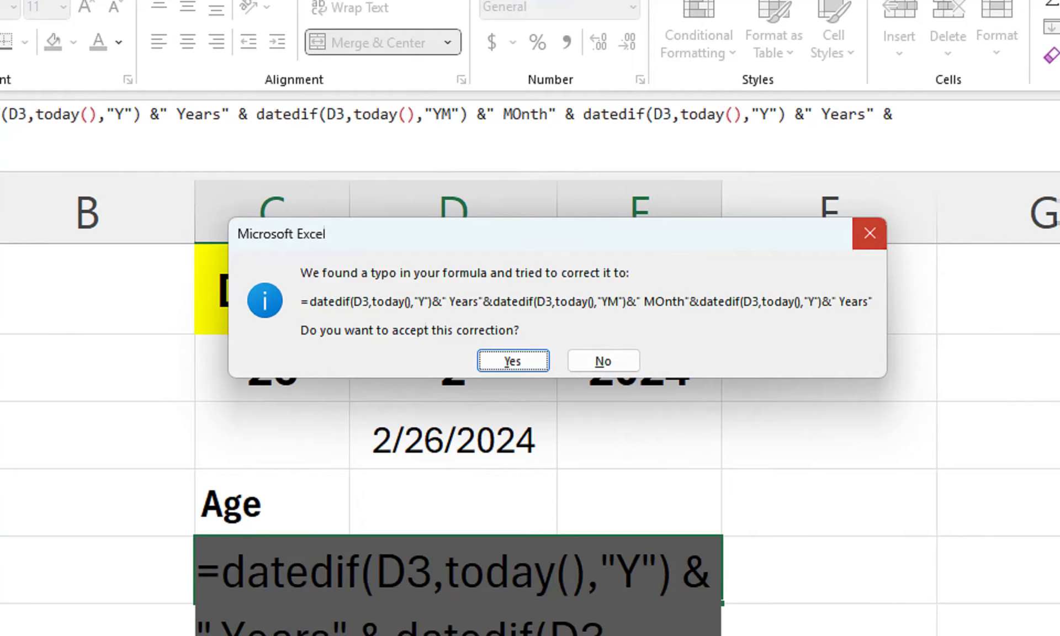
key("n")
key("Return")
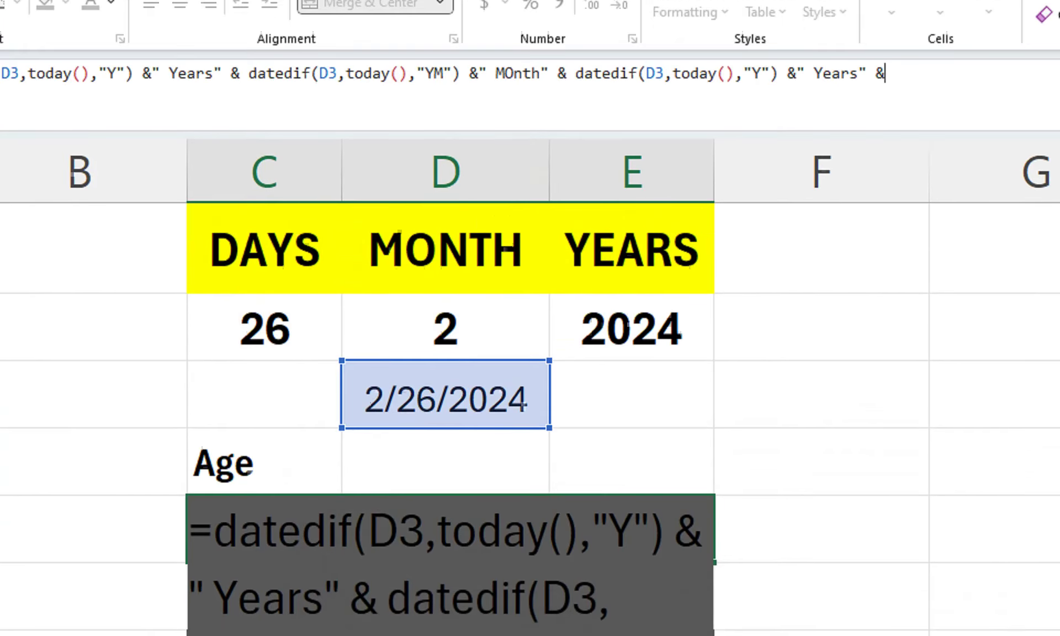
key("BackSpace")
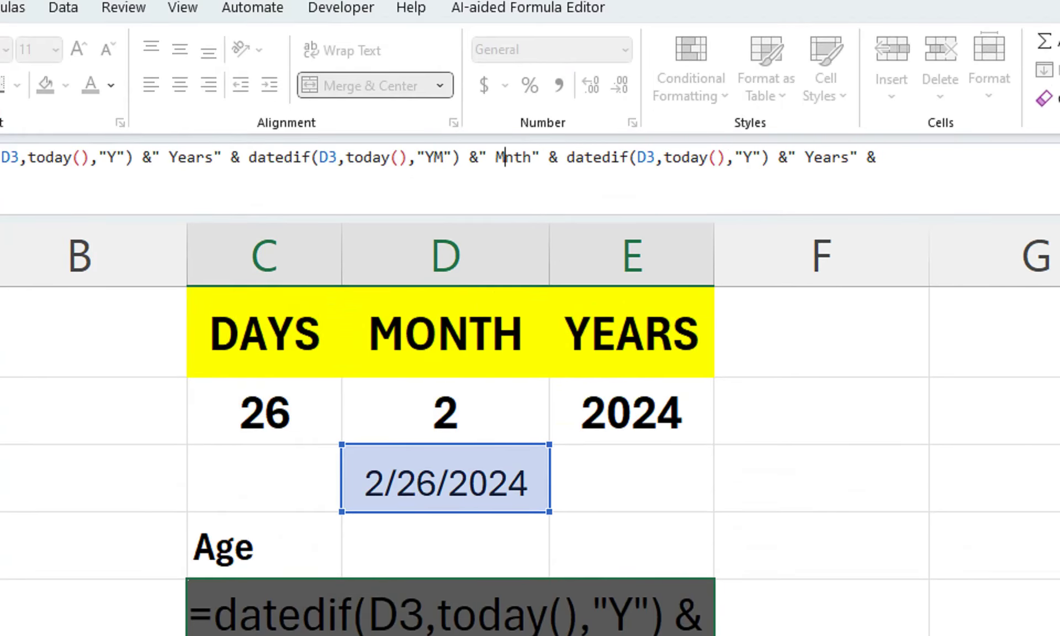
type("o")
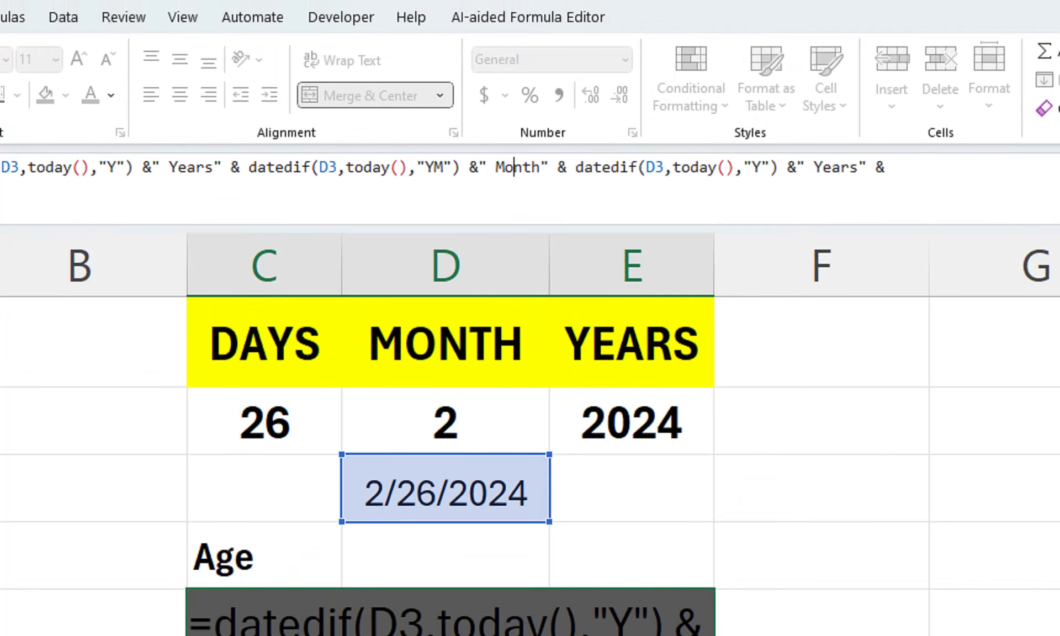
Step: Change the third datedif part to unit "Md" with the text " Days", remove the trailing &, and commit the C5 formula
left_click_drag(858, 158, 788, 170)
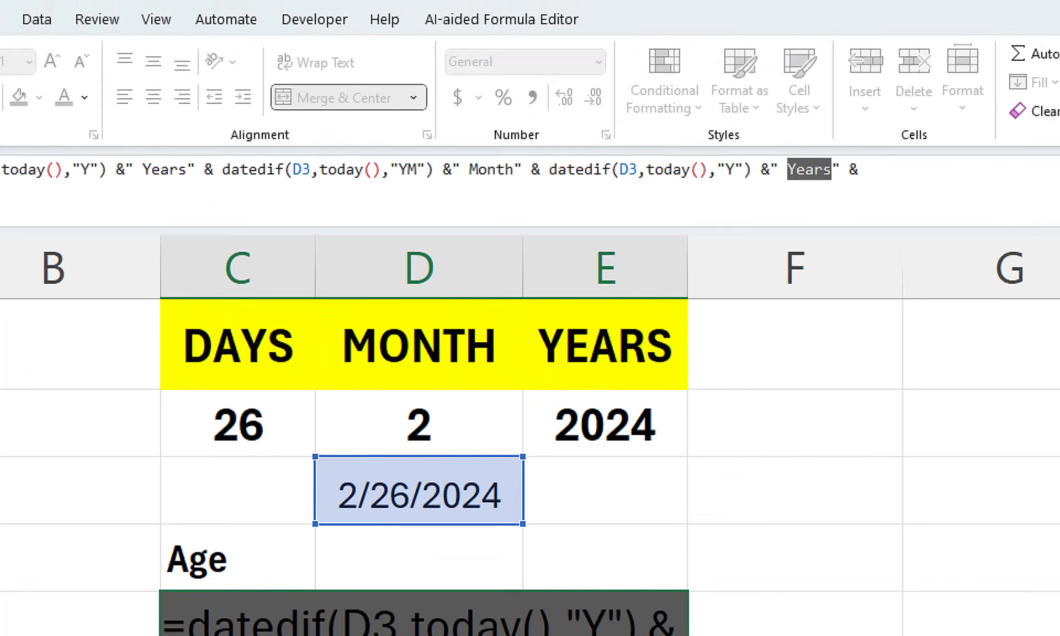
type("Days")
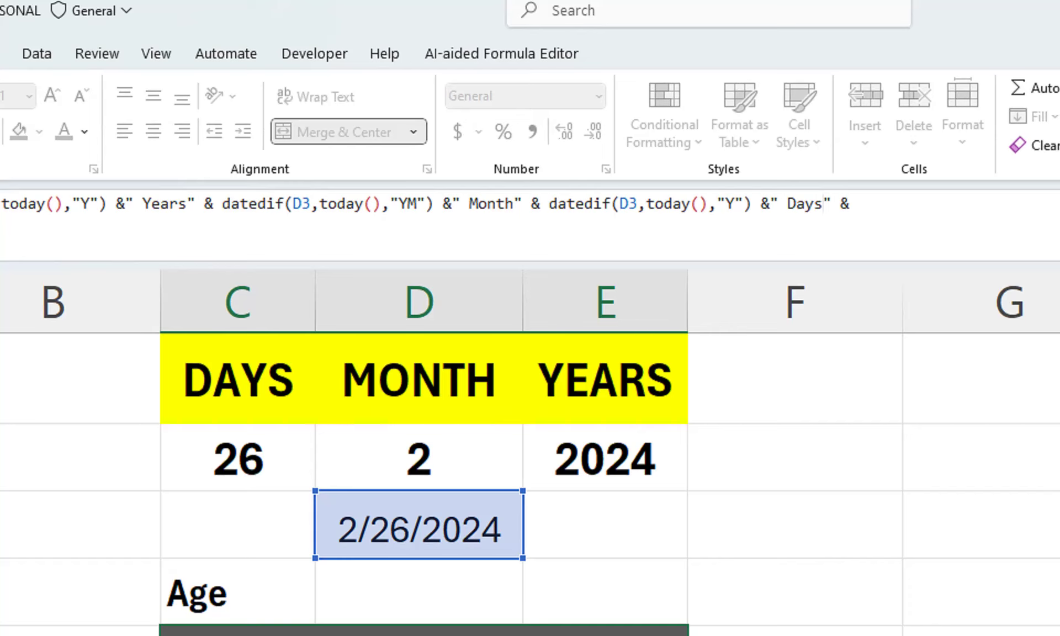
double_click(730, 177)
type("Md")
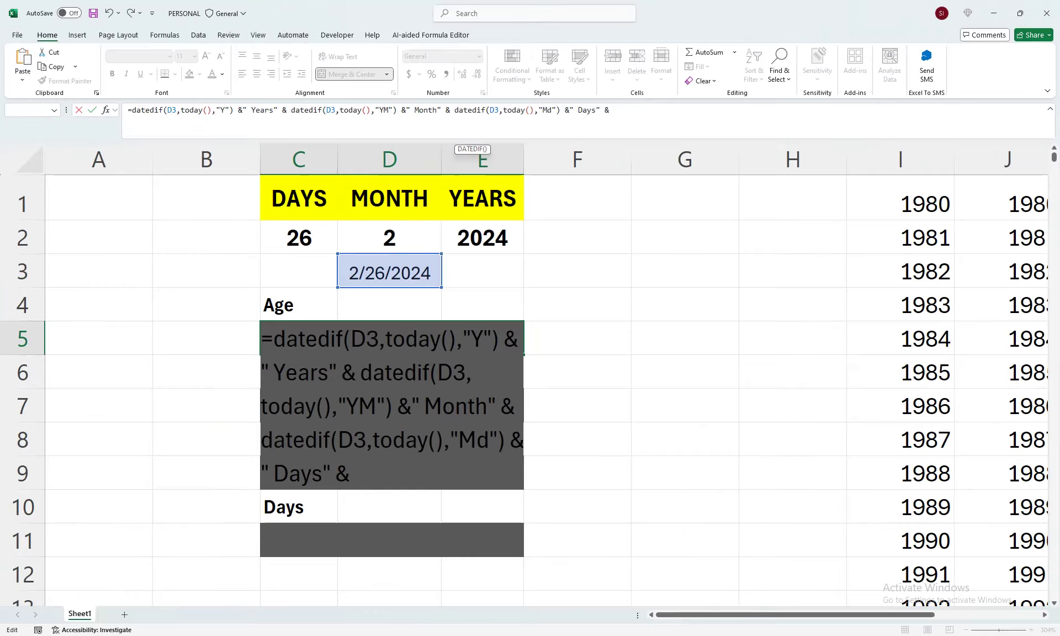
left_click(868, 204)
key("BackSpace")
key("BackSpace")
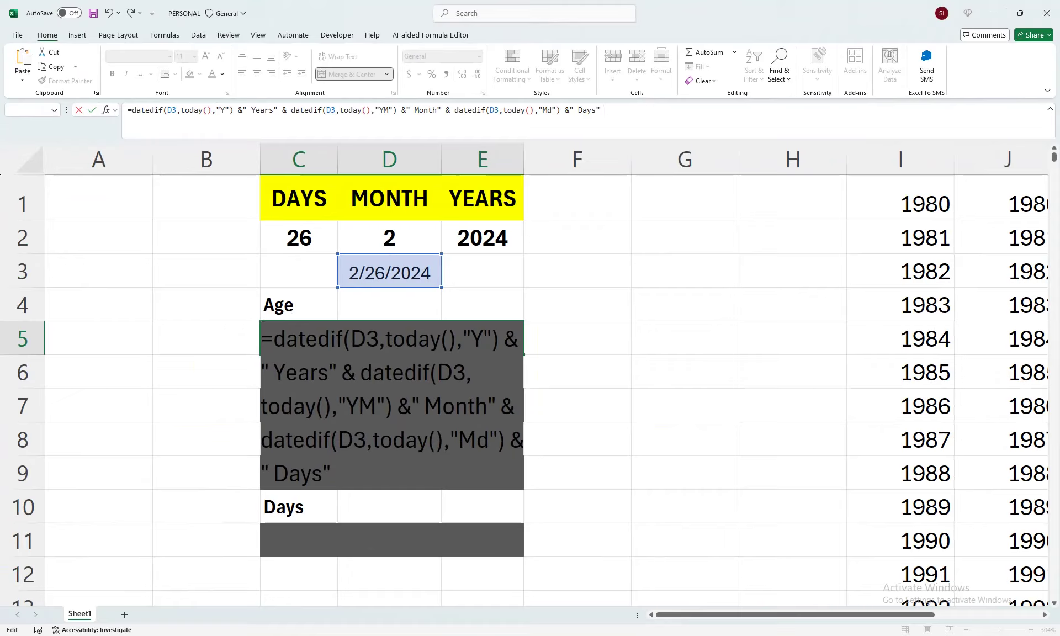
key("Return")
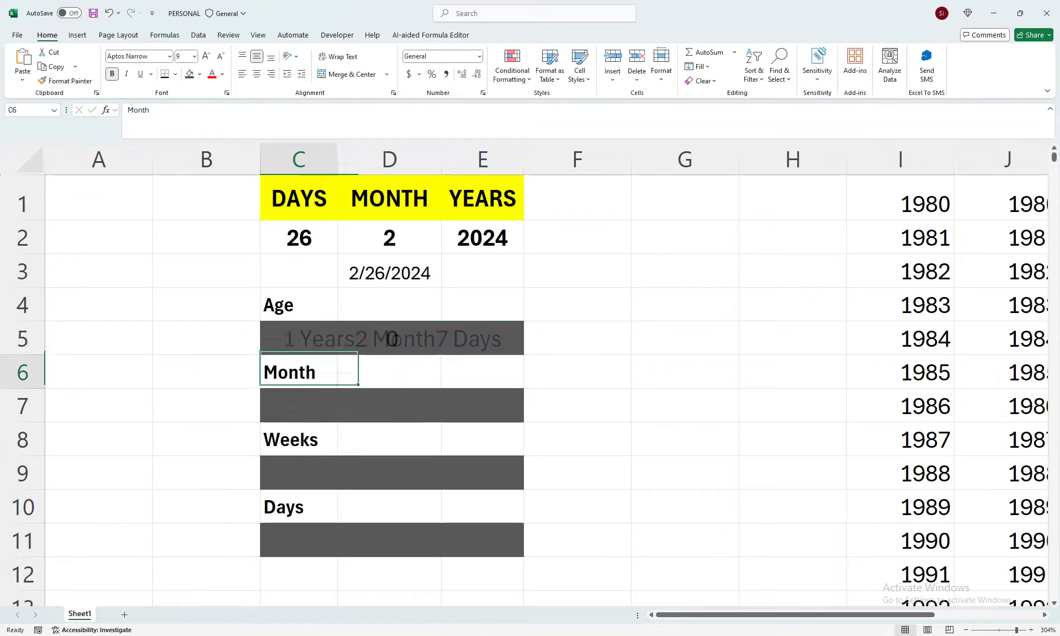
Step: Add a space after Years and after Month inside the quoted texts of the C5 formula
left_click(392, 338)
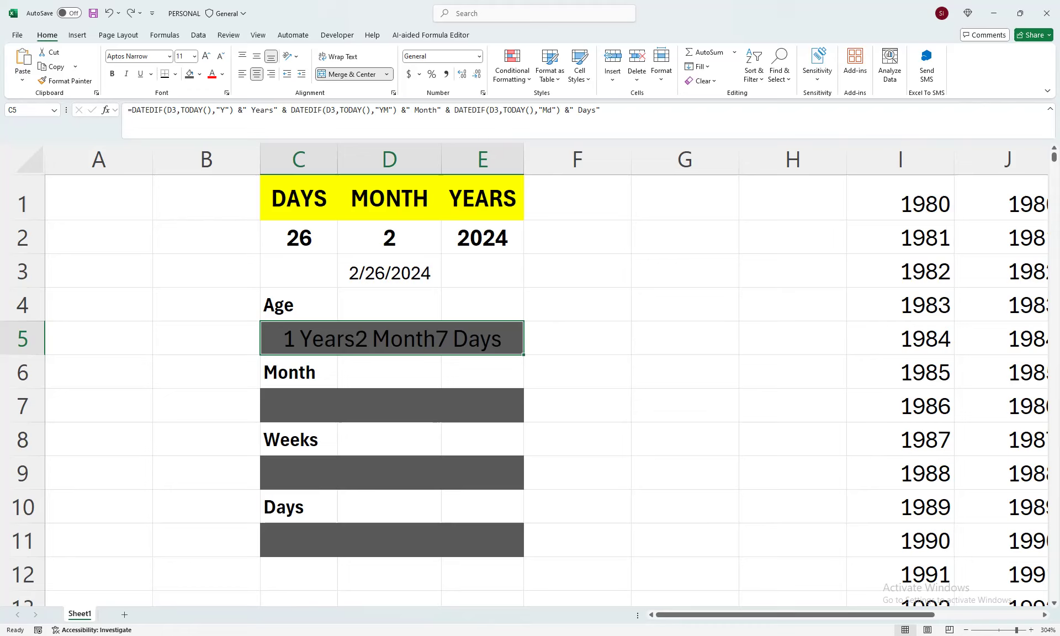
left_click(273, 110)
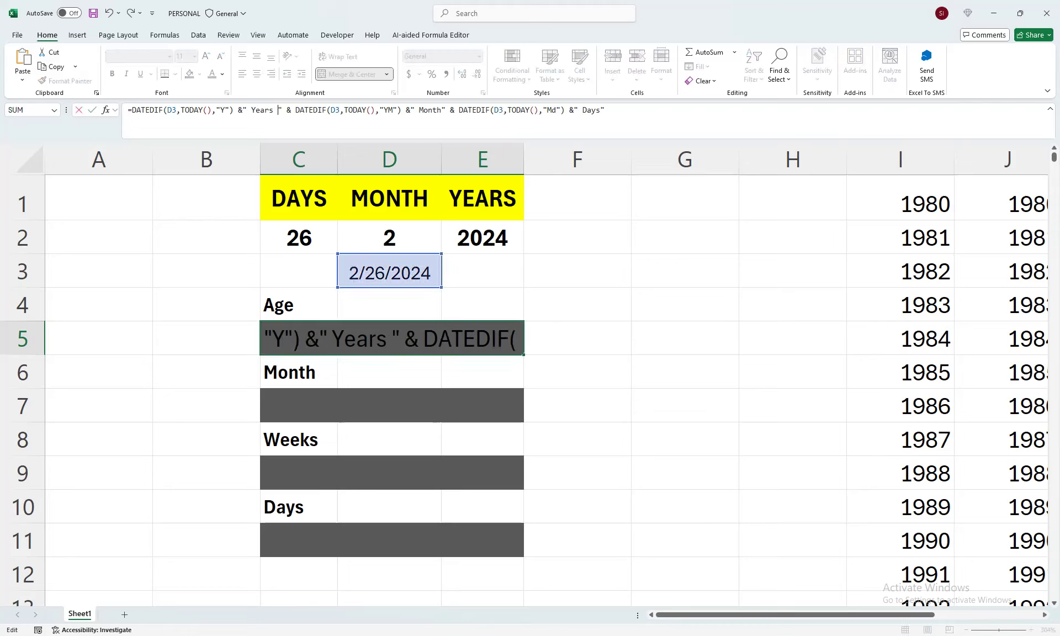
left_click(441, 110)
key("Return")
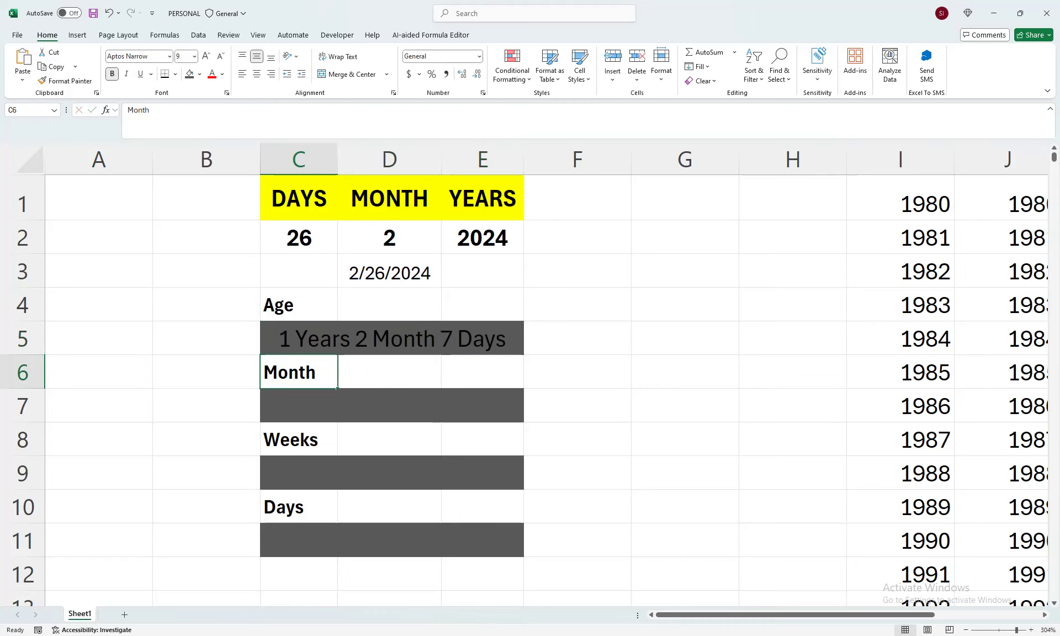
Step: Format the age result cell C5 with a black fill and white font
key("Up")
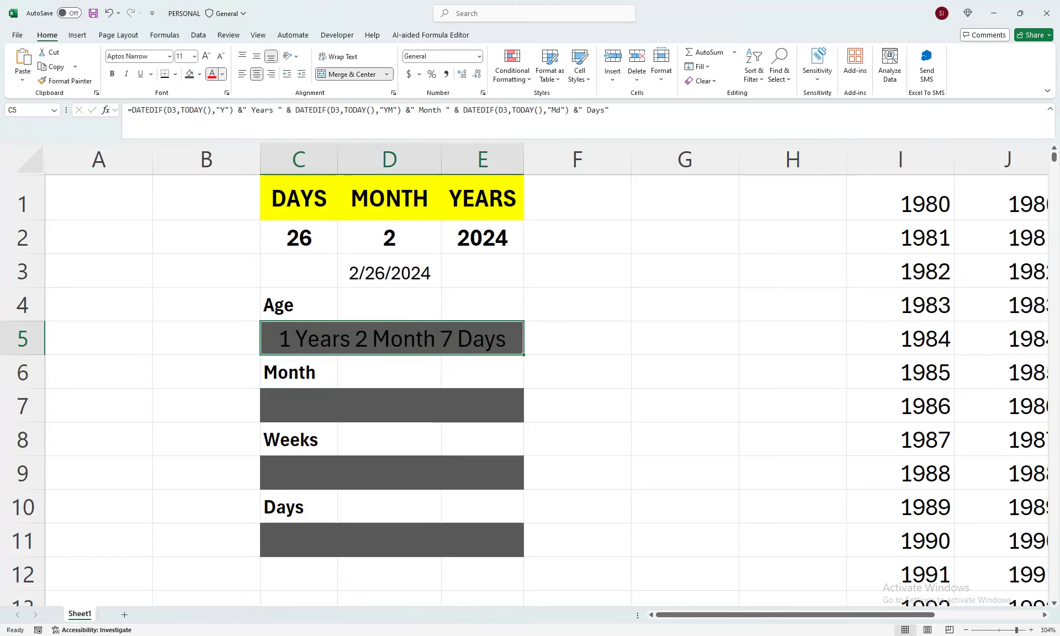
left_click(223, 74)
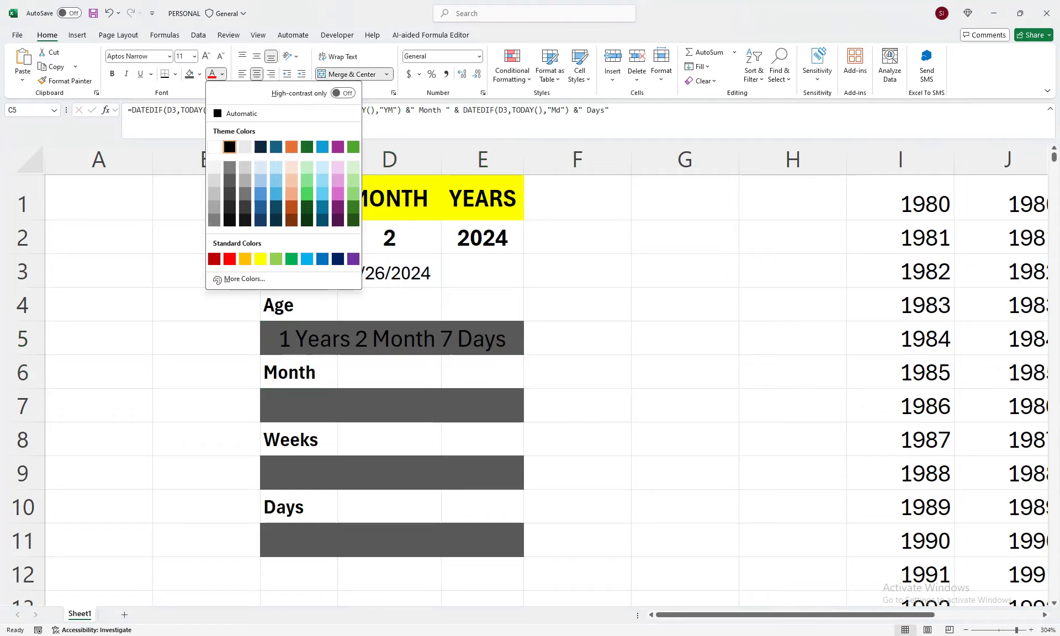
left_click(230, 147)
left_click(199, 74)
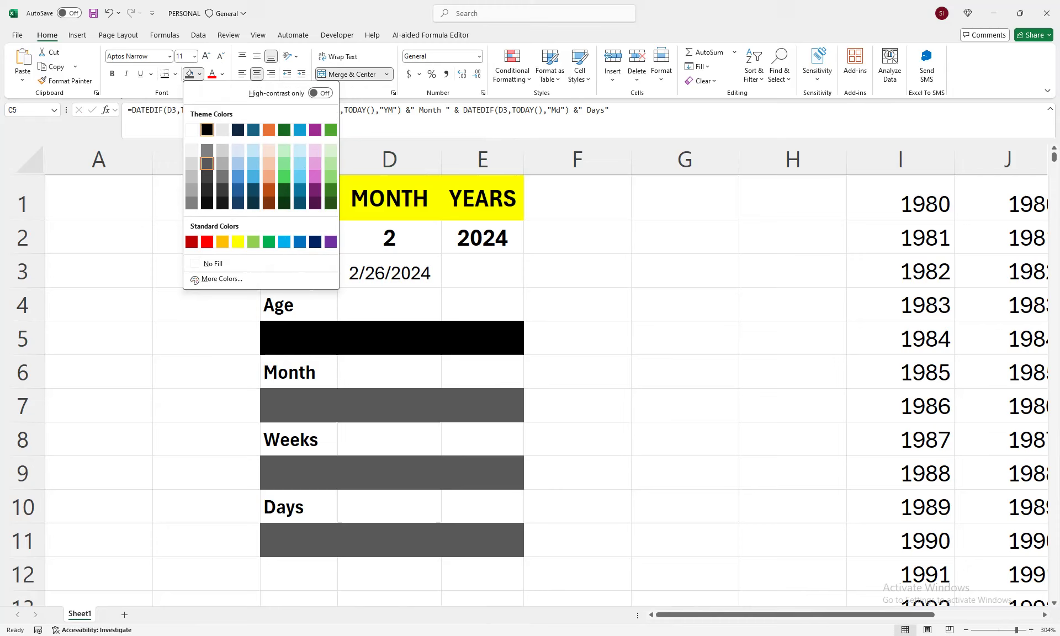
left_click(207, 129)
left_click(222, 74)
left_click(215, 146)
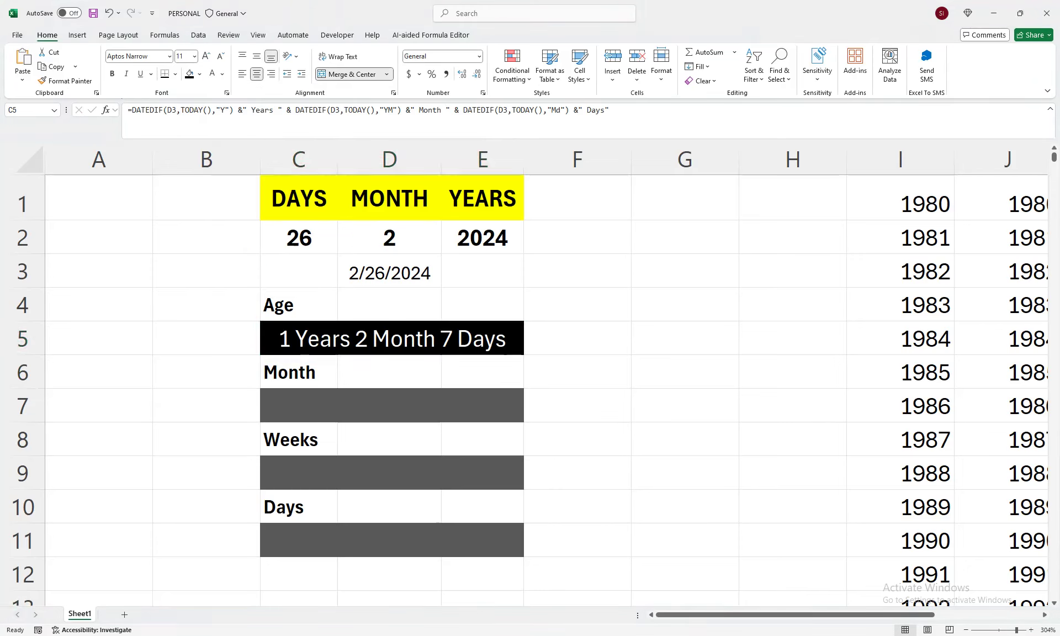
Step: Fill the merged result cells in rows 7, 9 and 11 with black
left_click(392, 406)
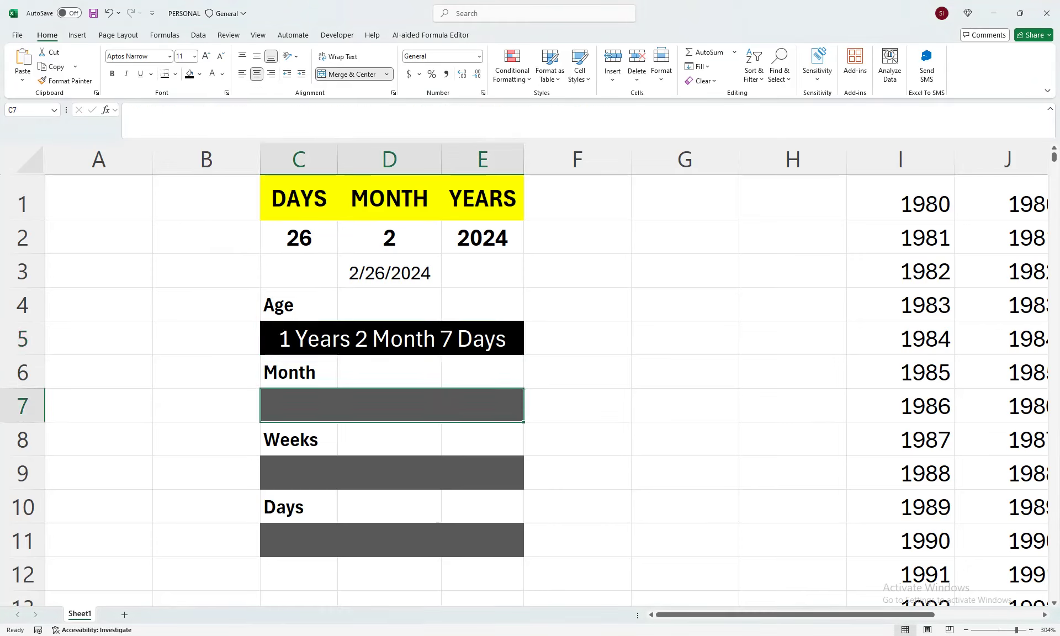
left_click(392, 473, "ctrl")
left_click(392, 541, "ctrl")
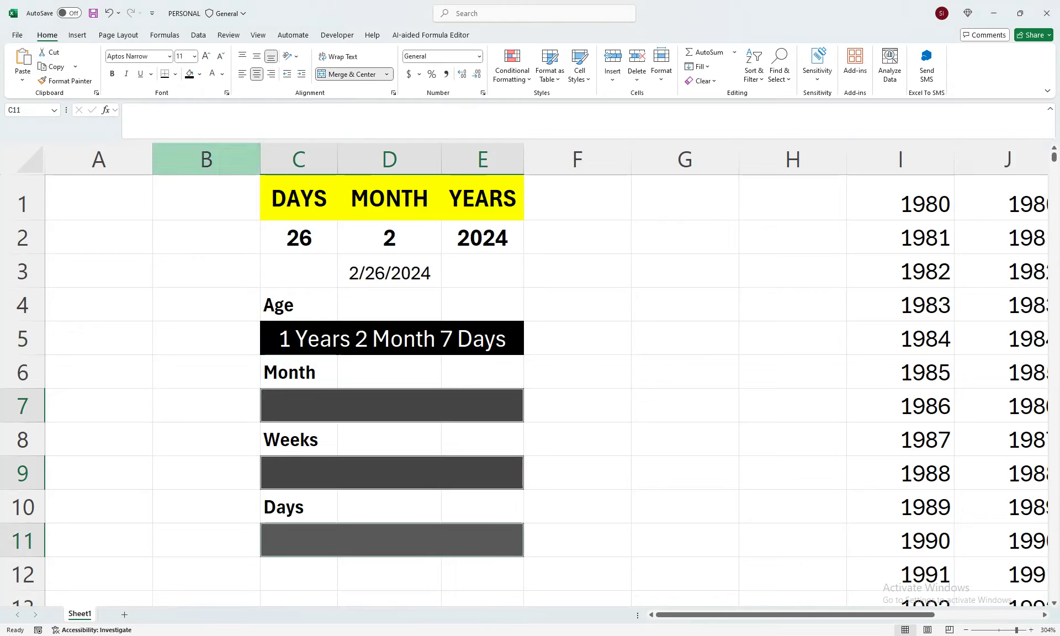
left_click(190, 73)
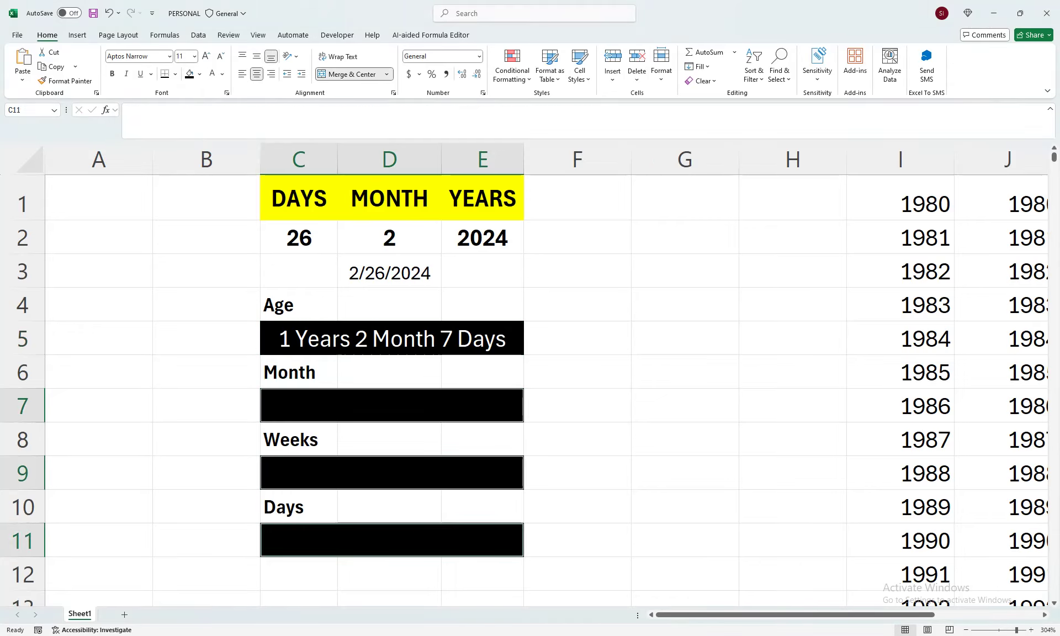
Step: Copy the month part, DATEDIF(D3,TODAY(),"YM") &" Month ", from the C5 formula and paste it after an equals sign in C7
left_click(392, 338)
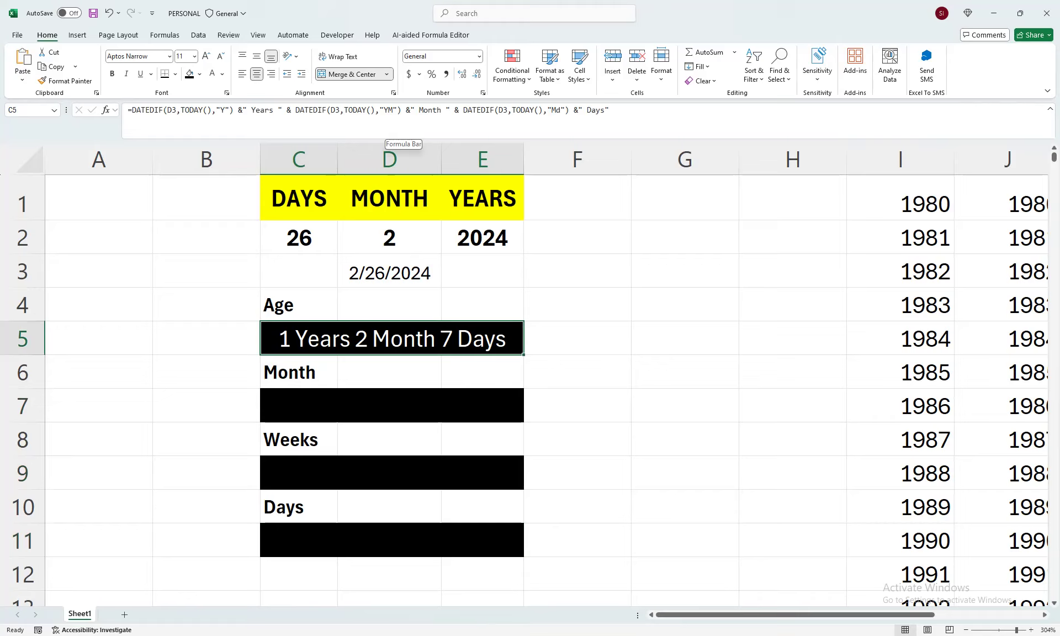
left_click_drag(451, 111, 296, 111)
key("ctrl+c")
key("Return")
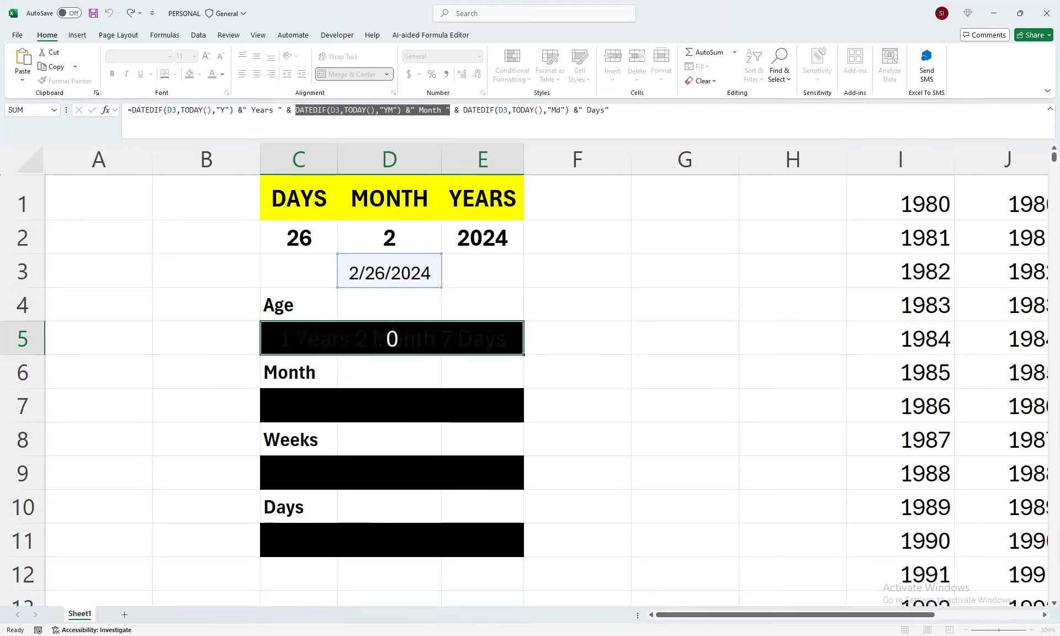
key("Down")
type("=")
key("ctrl+v")
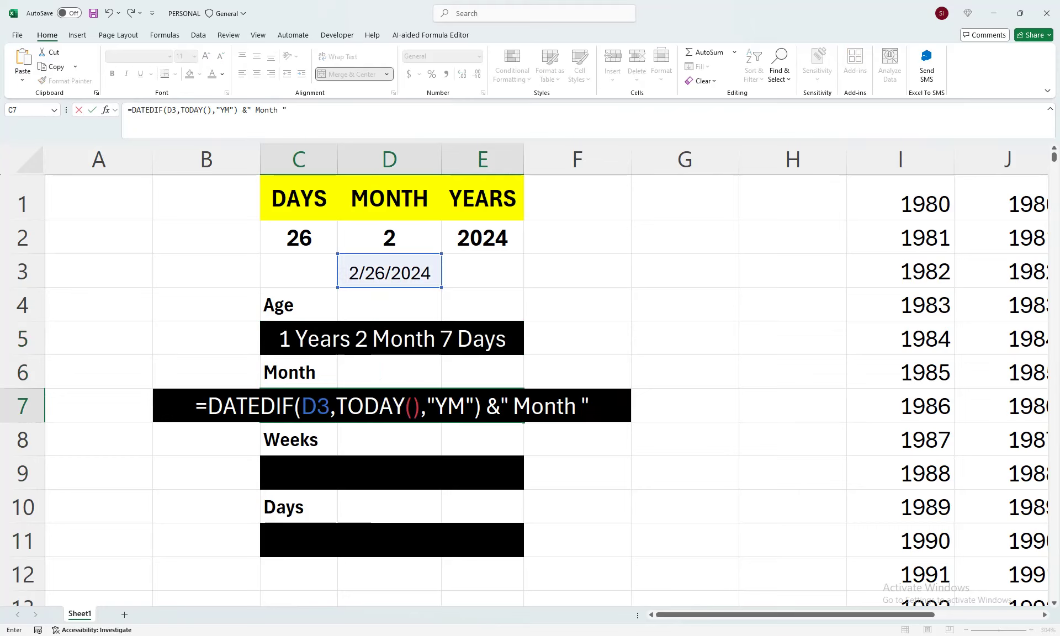
Step: Change the DATEDIF unit in the C7 formula to "M" and commit it
left_click(447, 407)
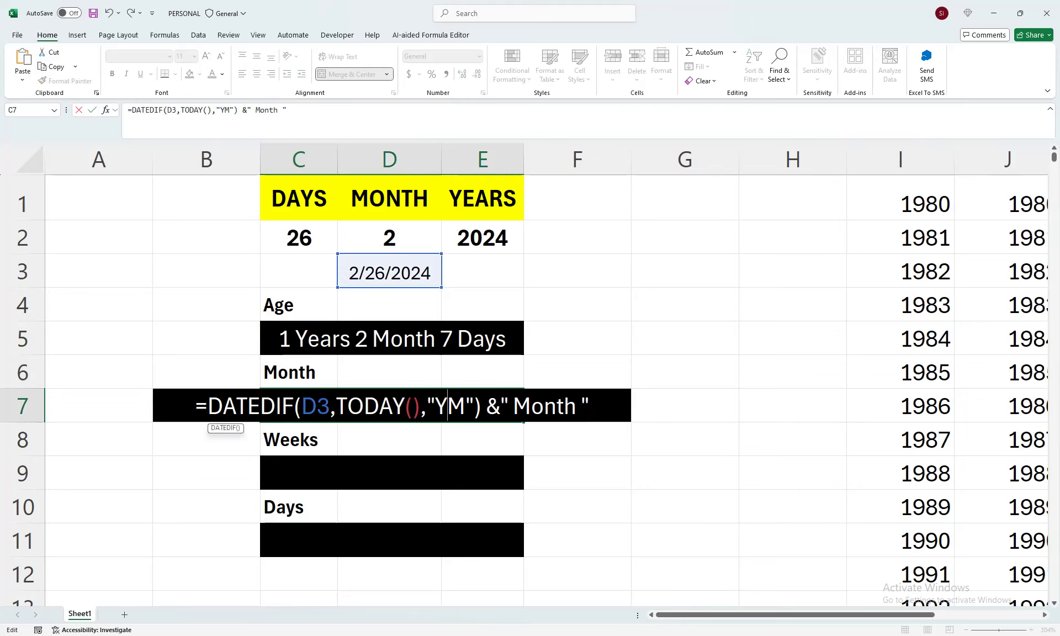
key("BackSpace")
key("Return")
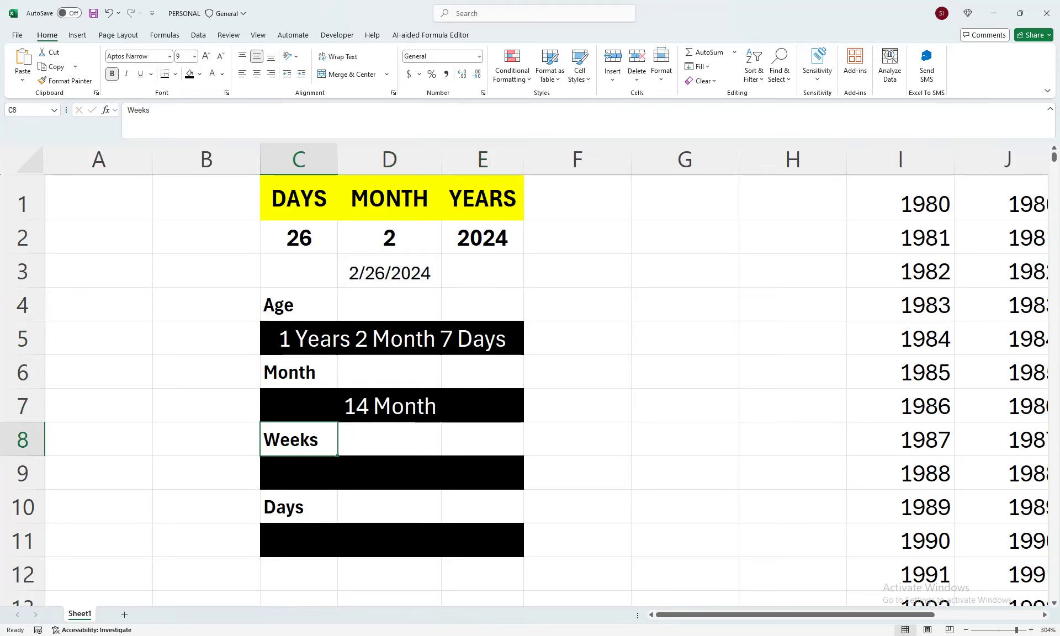
key("Up")
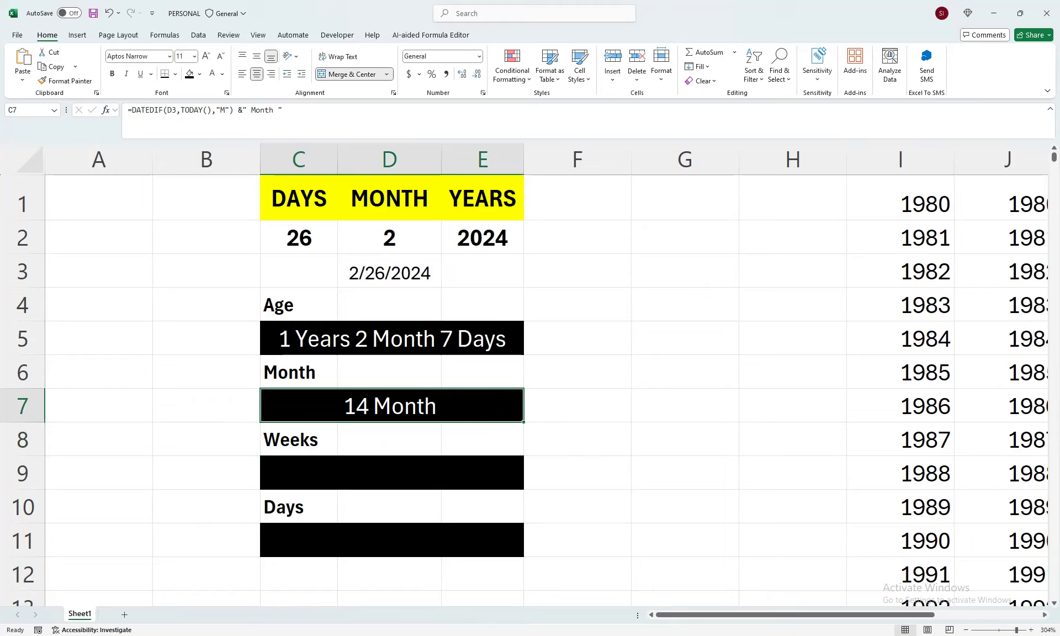
Step: Choose 2001 from the year drop-down in E2
left_click(299, 238)
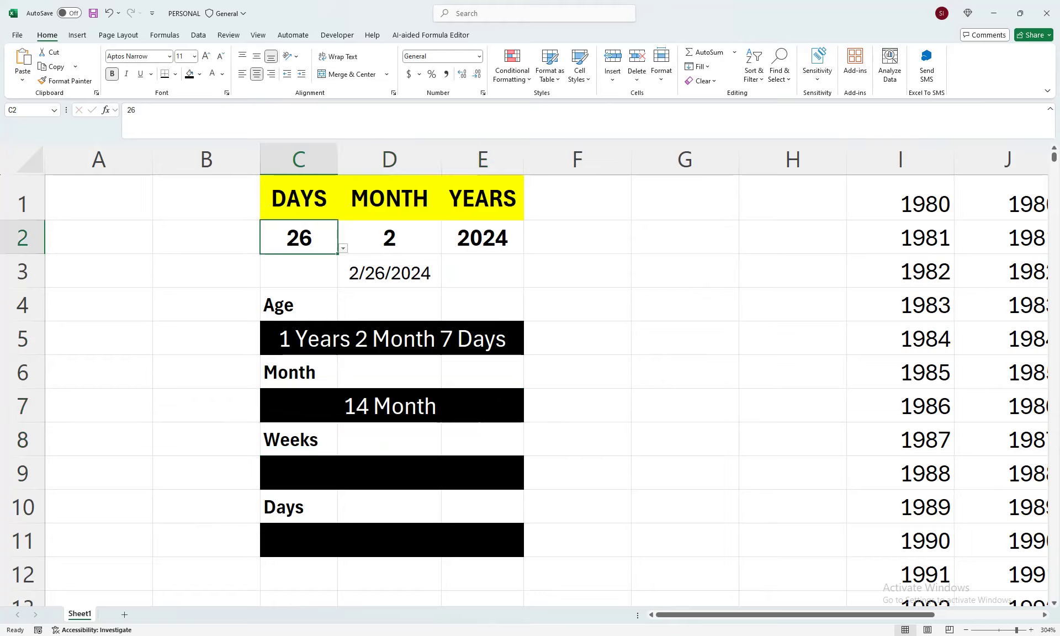
left_click(389, 238)
left_click(483, 238)
left_click(529, 248)
scroll(483, 309, "down", 10)
scroll(483, 309, "up", 17)
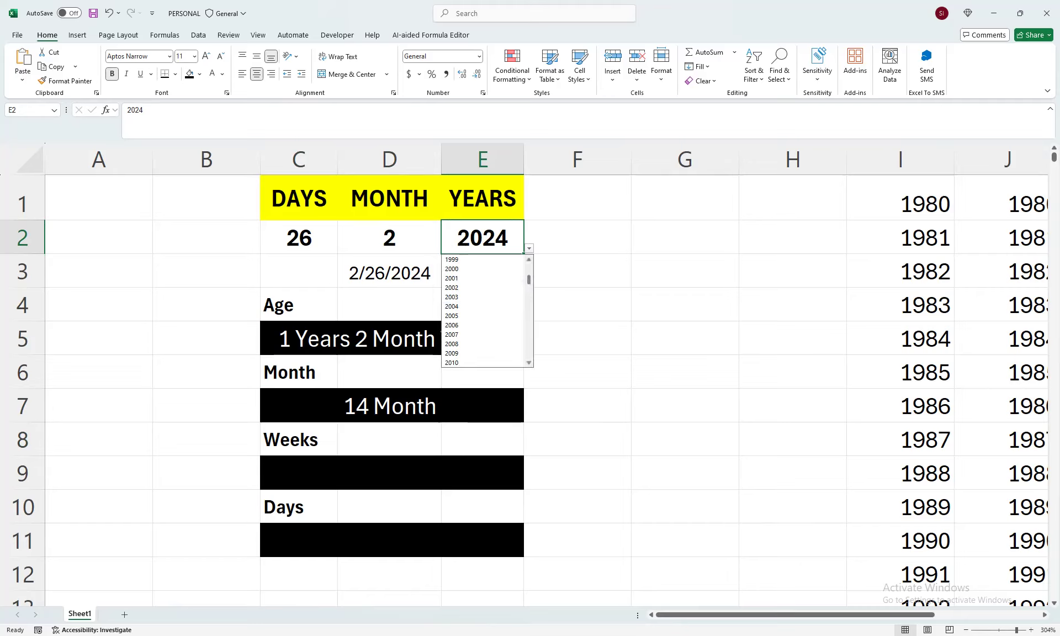
left_click(458, 278)
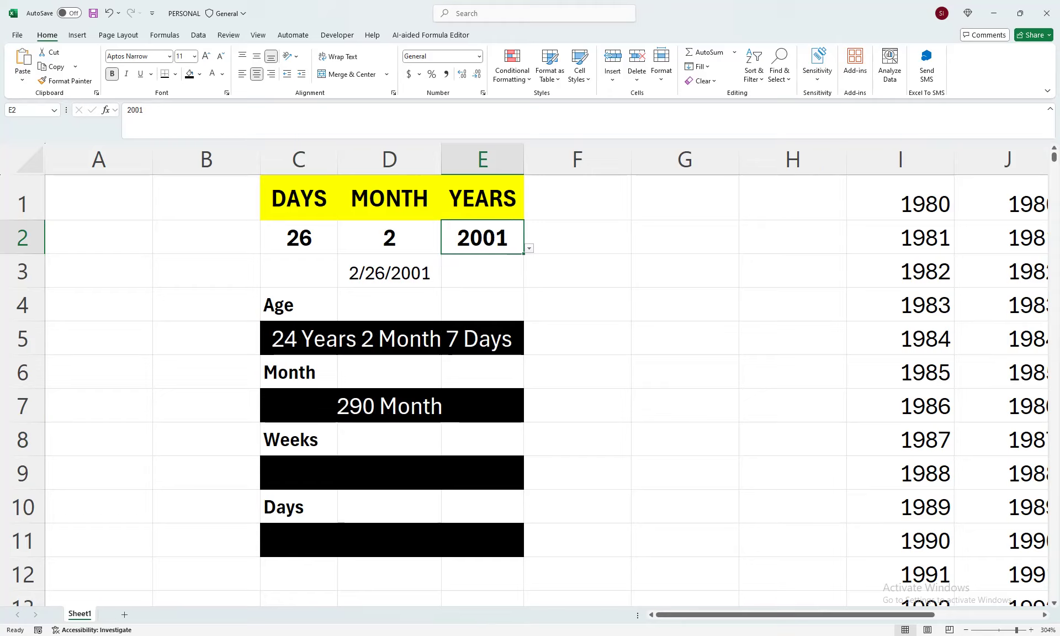
Step: Begin the Weeks formula in C9 with =int((today()-
left_click(392, 473)
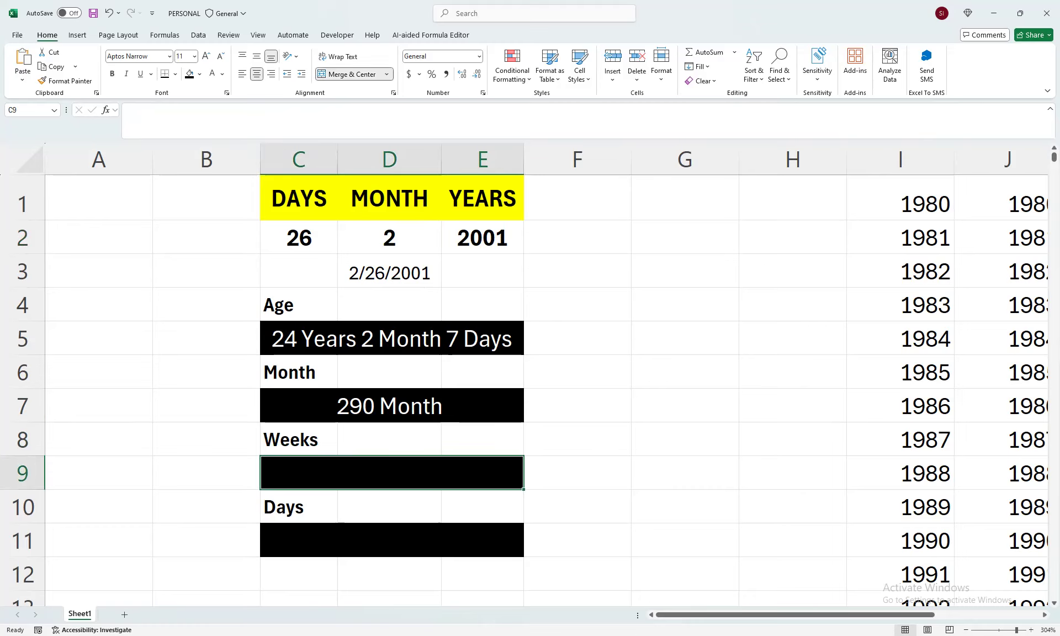
key("Left")
key("Right")
type("=int")
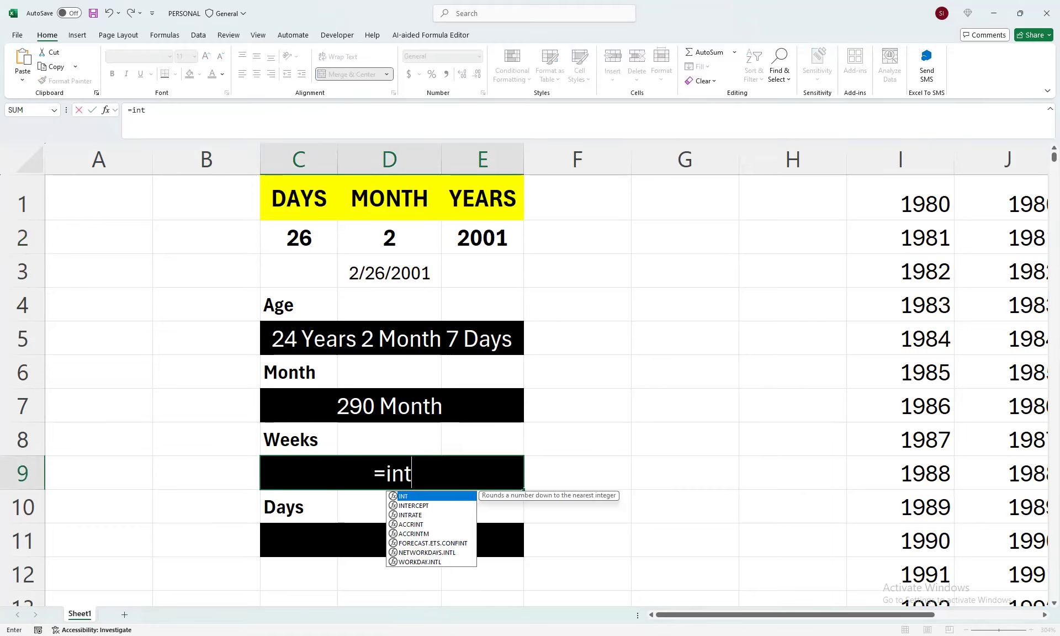
type("((")
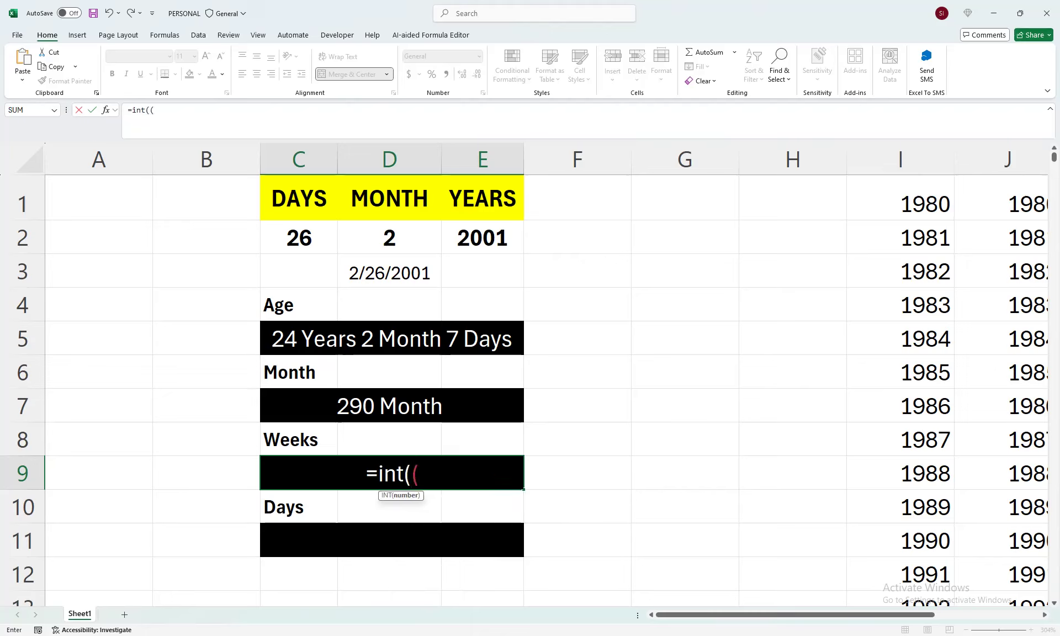
type("today")
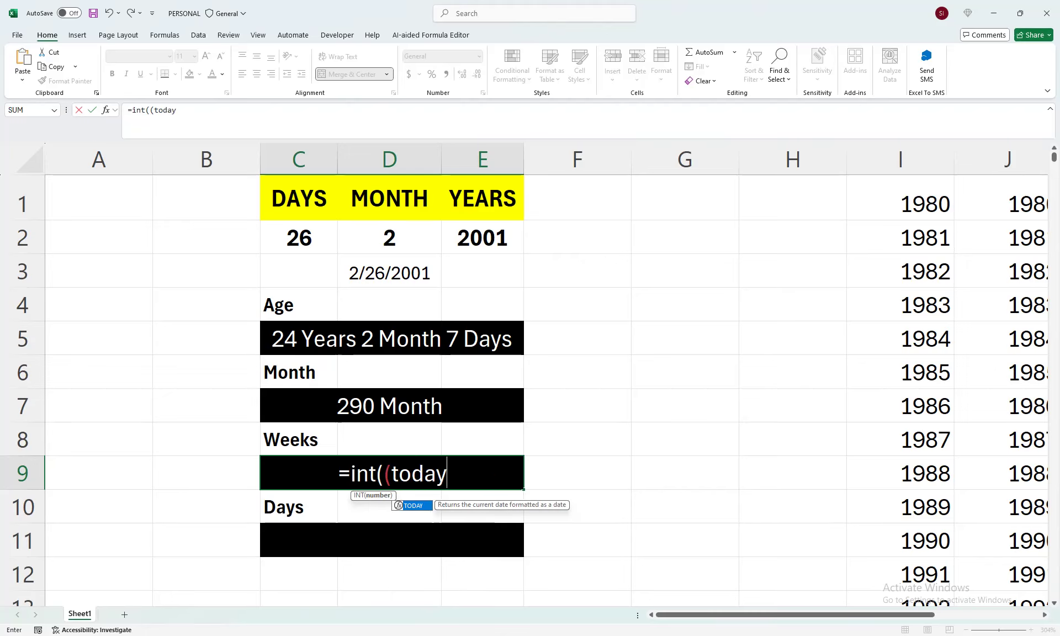
type("(()-")
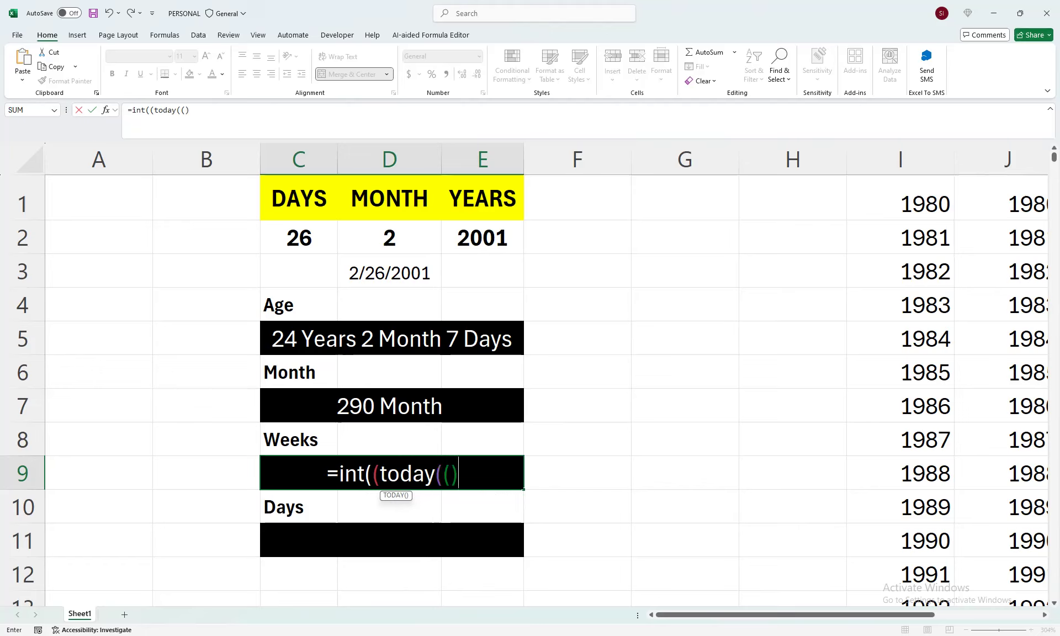
key("BackSpace")
key("BackSpace")
key("BackSpace")
type(")-")
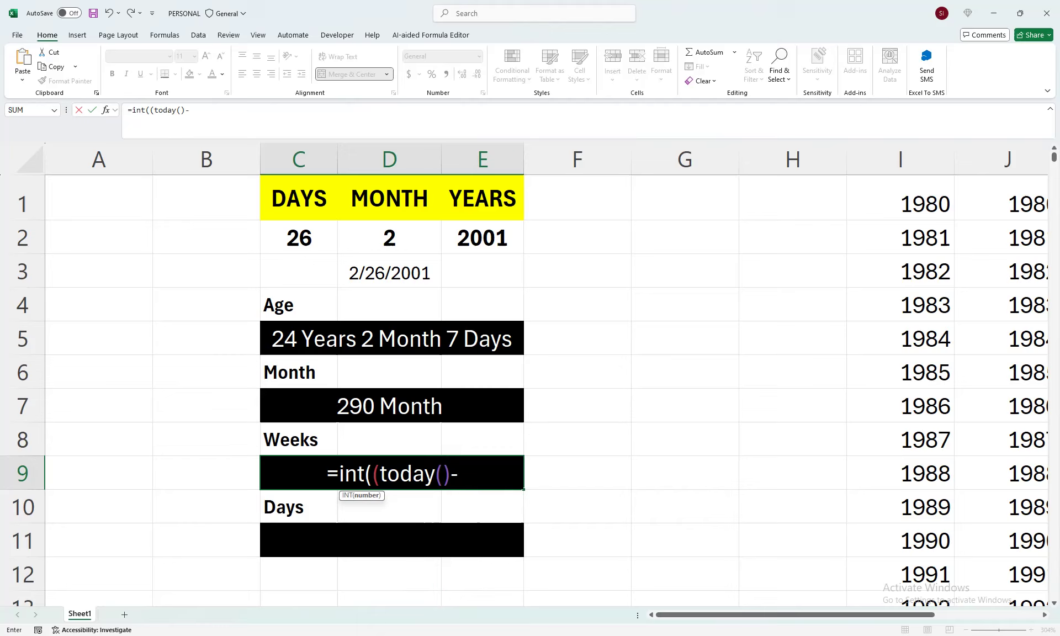
Step: Complete the C9 formula by subtracting D3 and dividing by 7, giving =INT((TODAY()-D3)/7)
left_click(390, 271)
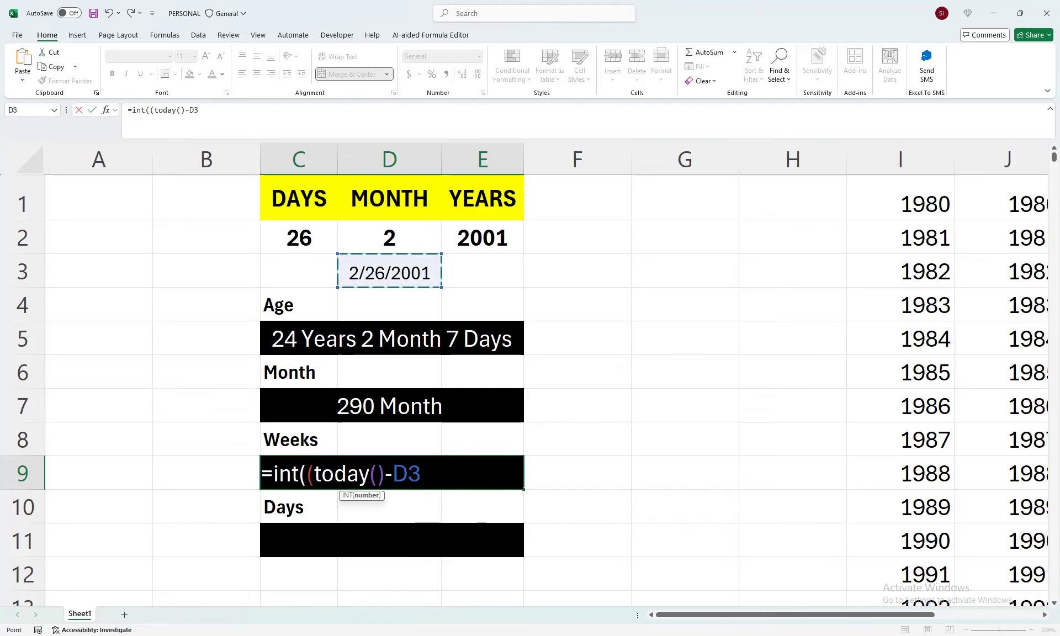
type(")/")
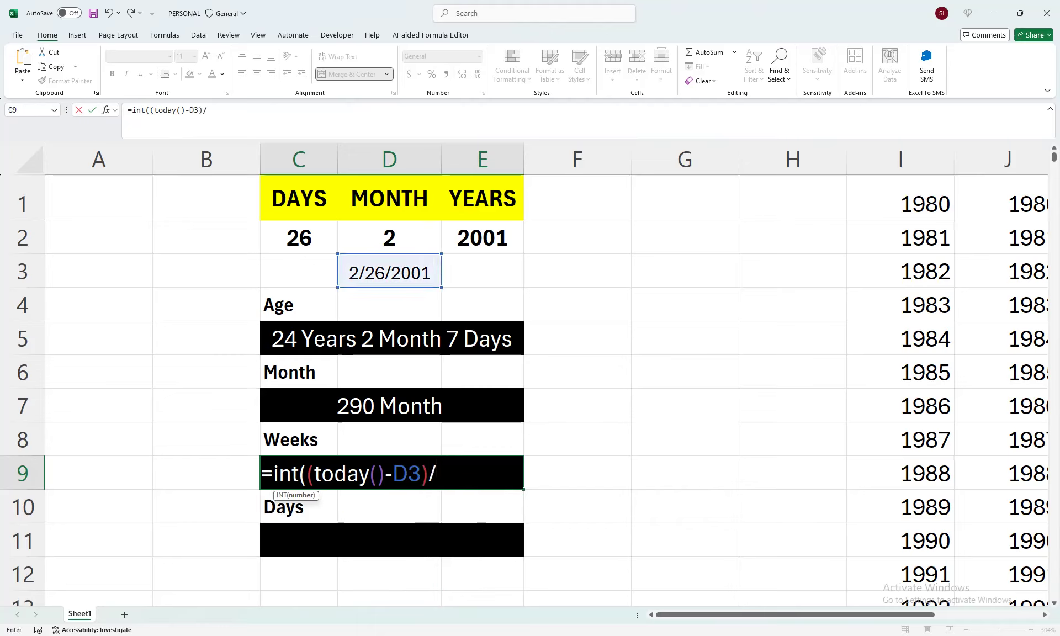
type("7)")
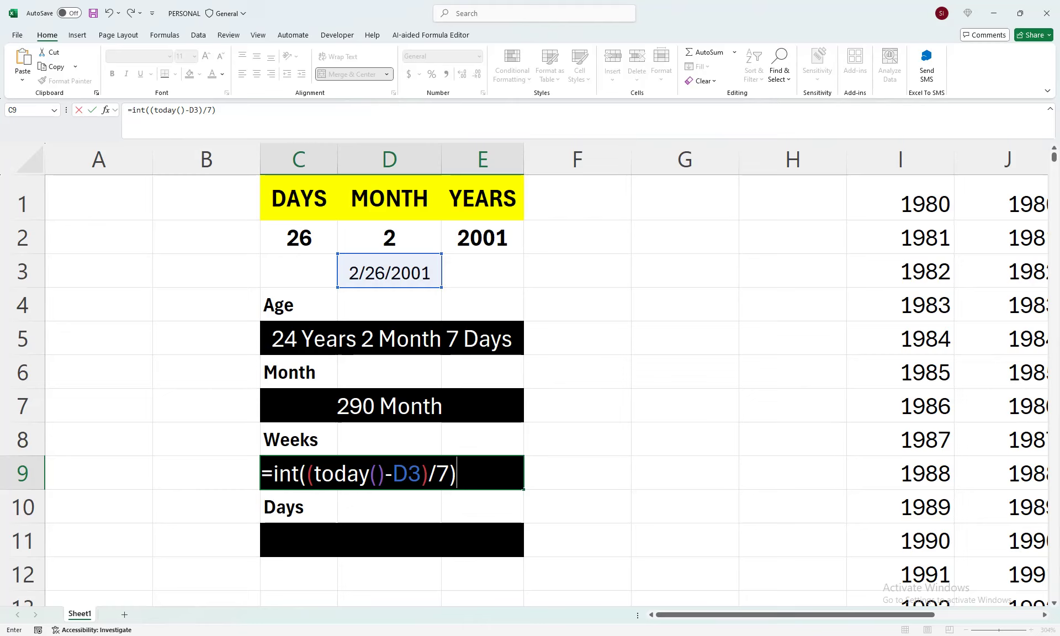
key("Return")
key("Up")
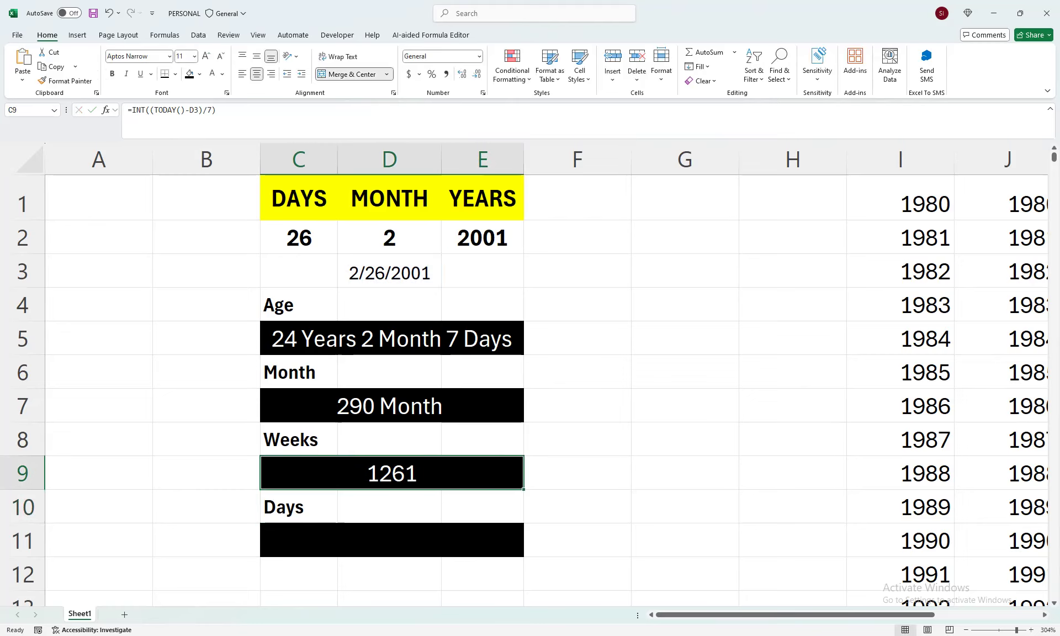
Step: Enter the formula =TODAY()-D3 in the Days result cell C11
left_click(299, 238)
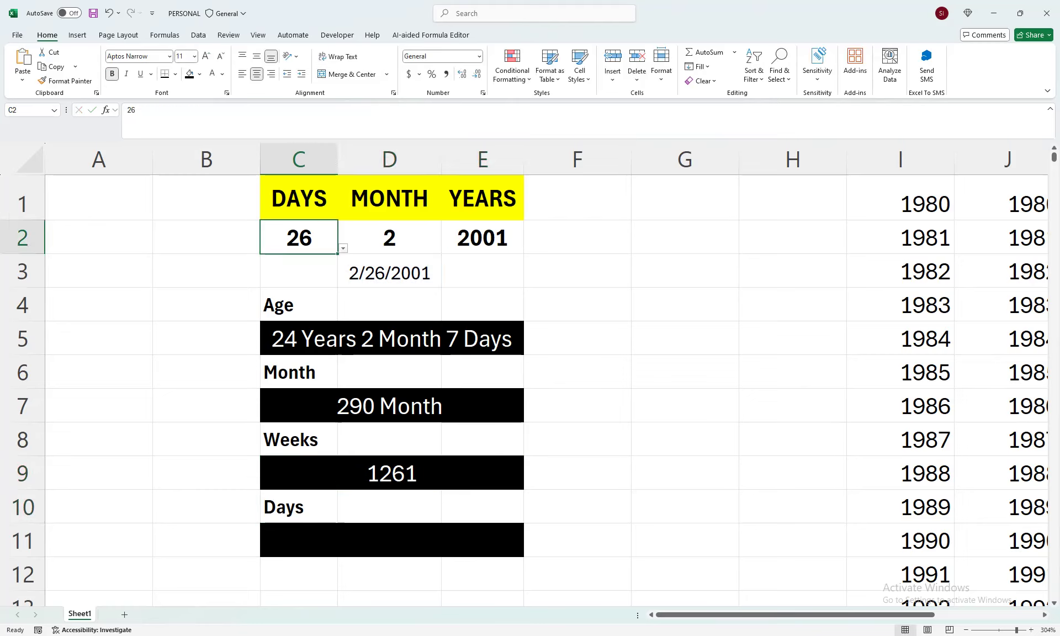
left_click(391, 540)
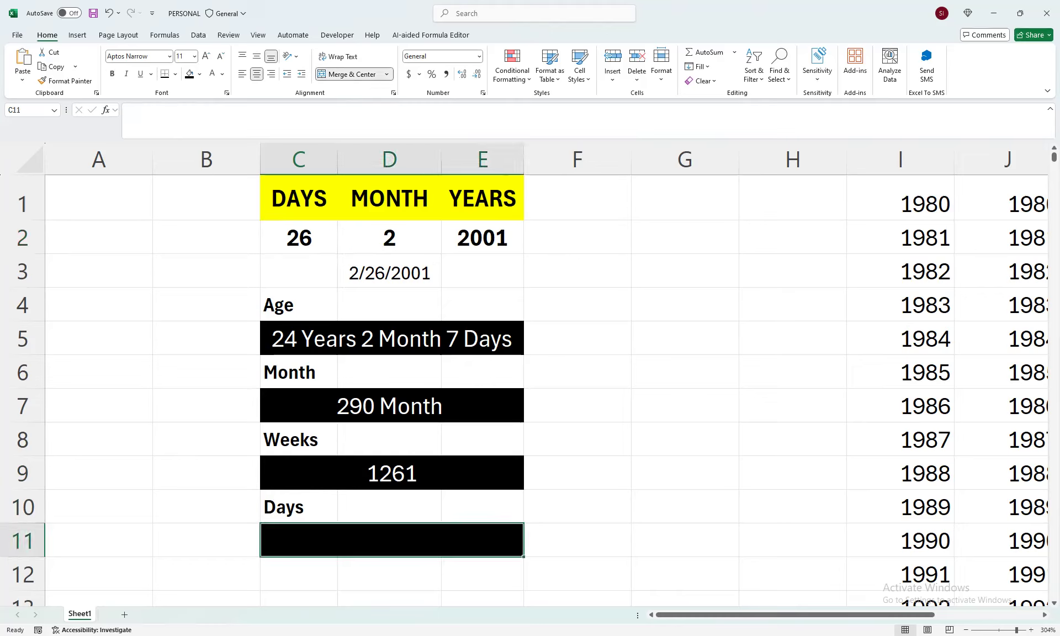
type("=t")
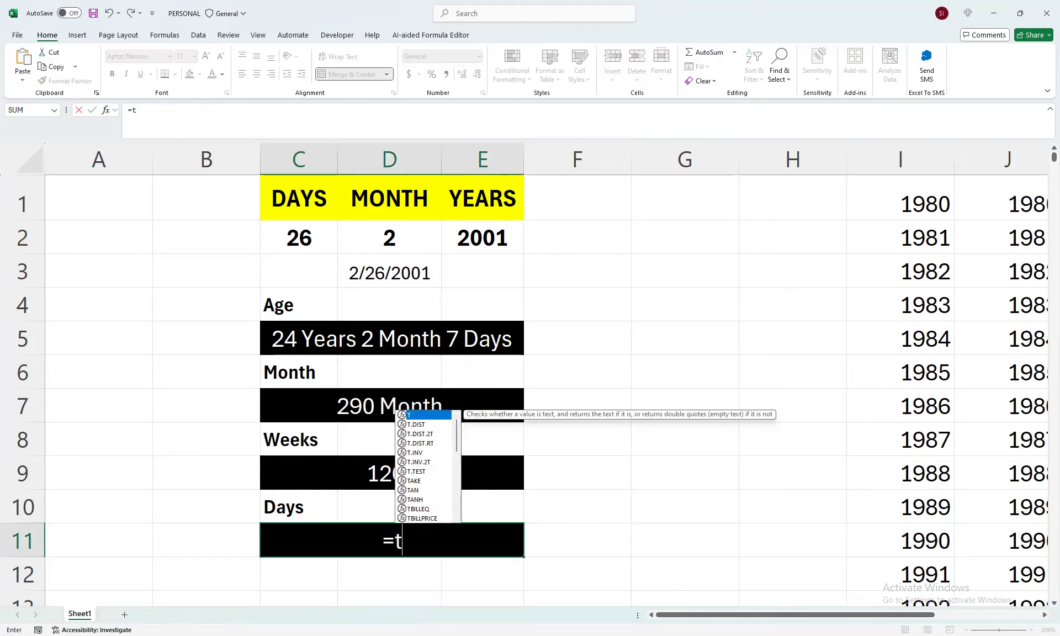
type("oday()-")
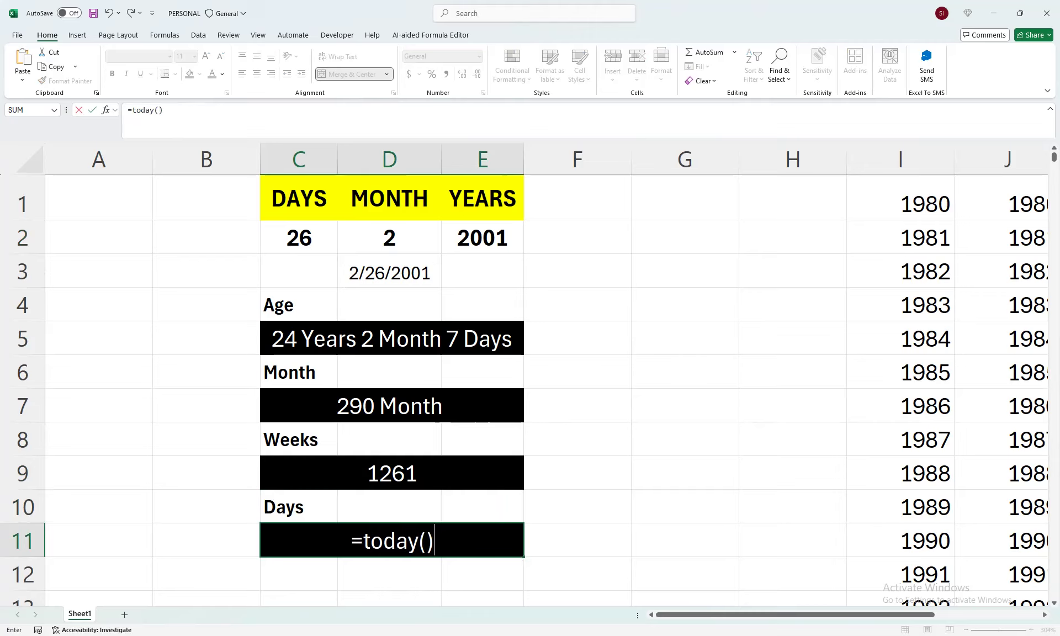
left_click(389, 271)
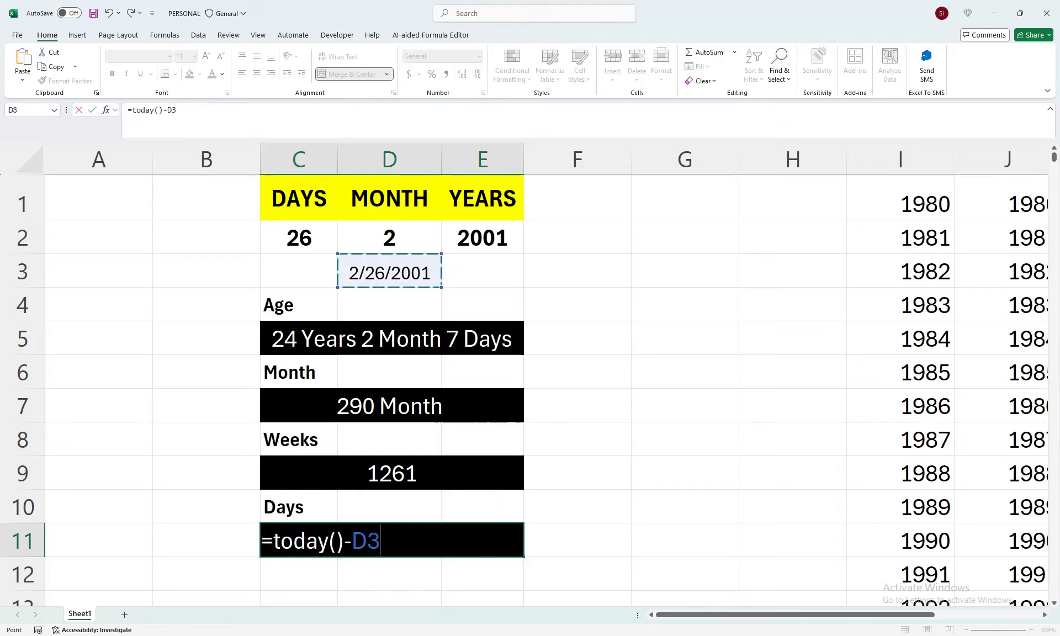
key("Return")
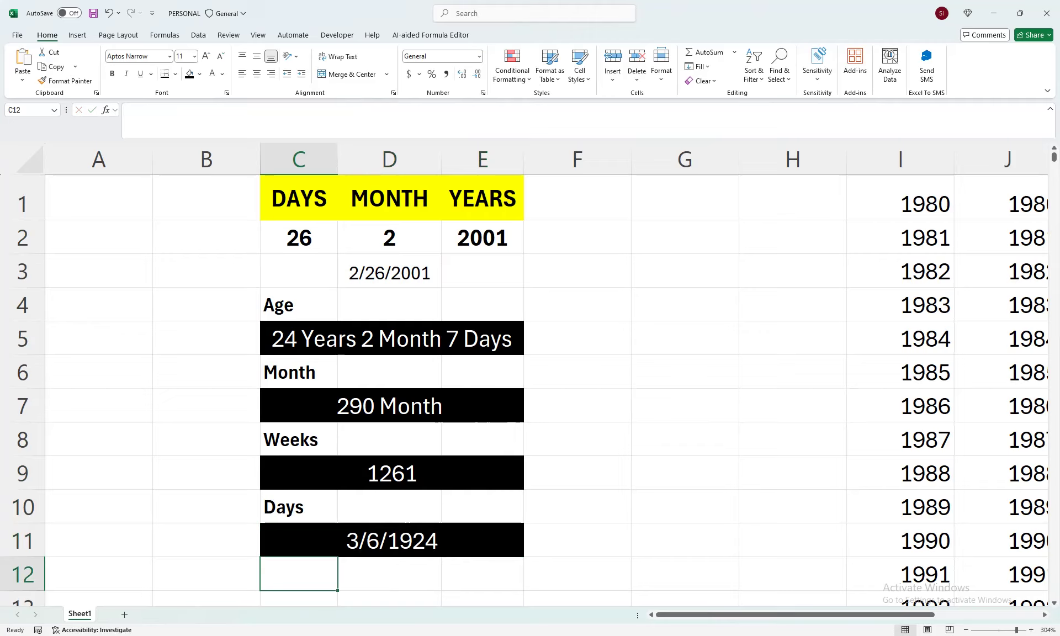
left_click_drag(392, 540, 391, 599)
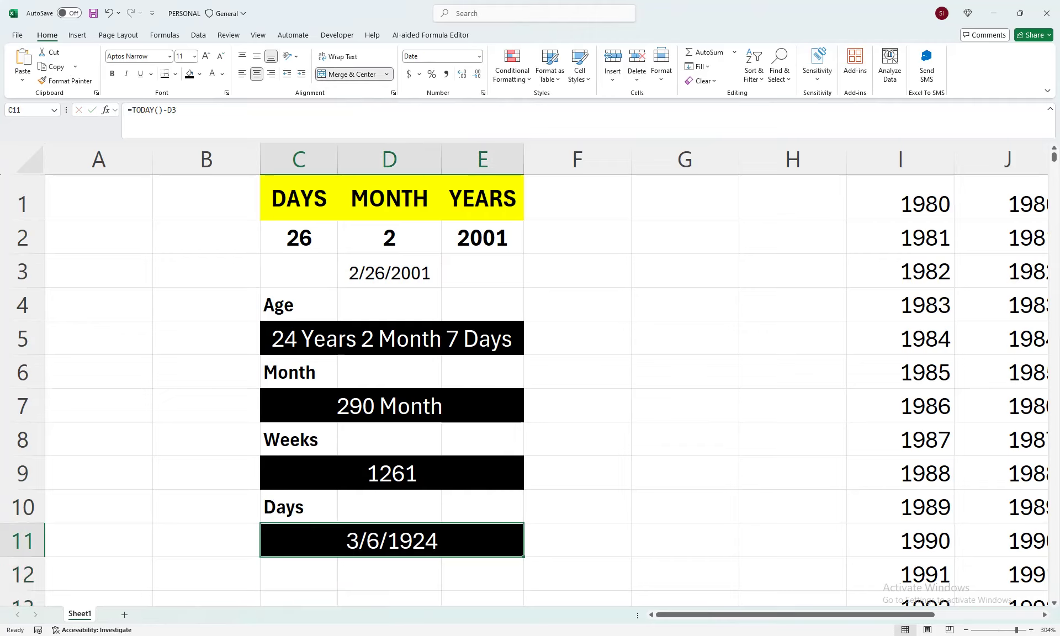
Step: Delete the empty column B and insert a new column directly after the YEARS column
right_click(186, 157)
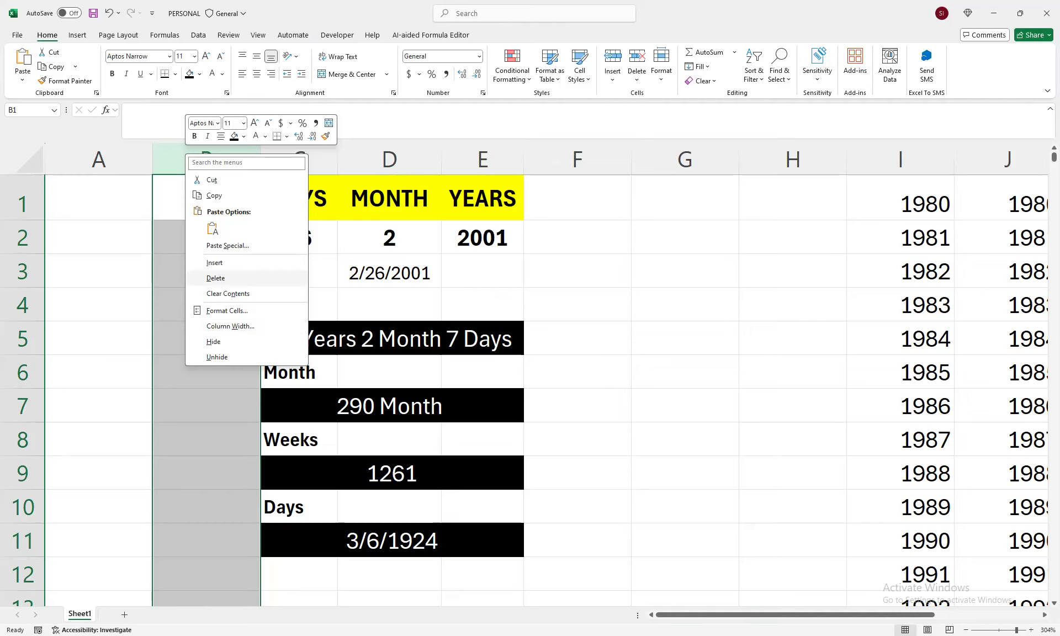
left_click(216, 278)
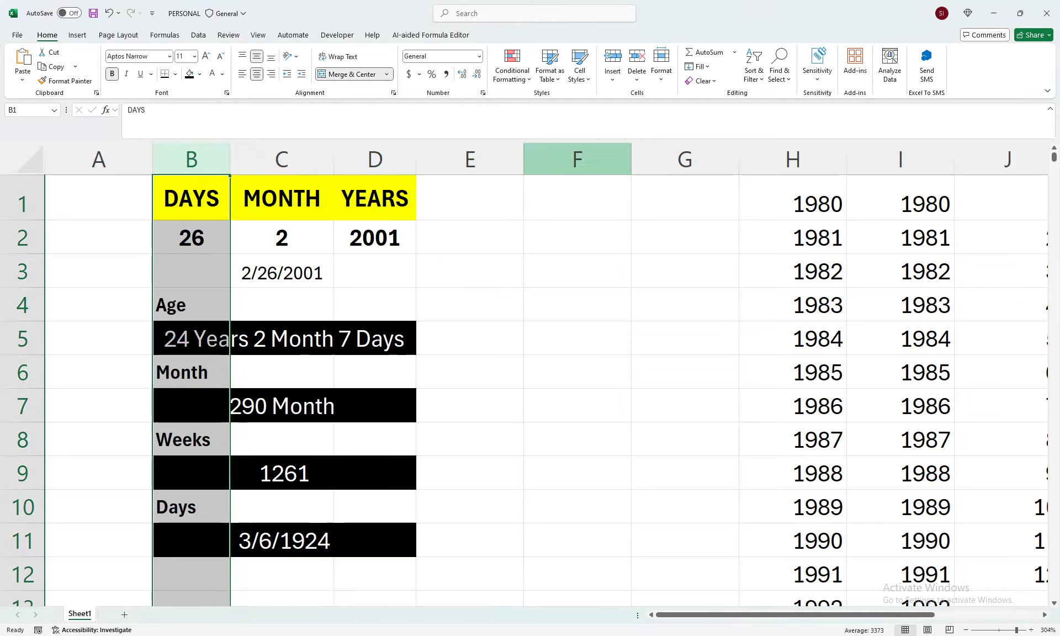
left_click(470, 160)
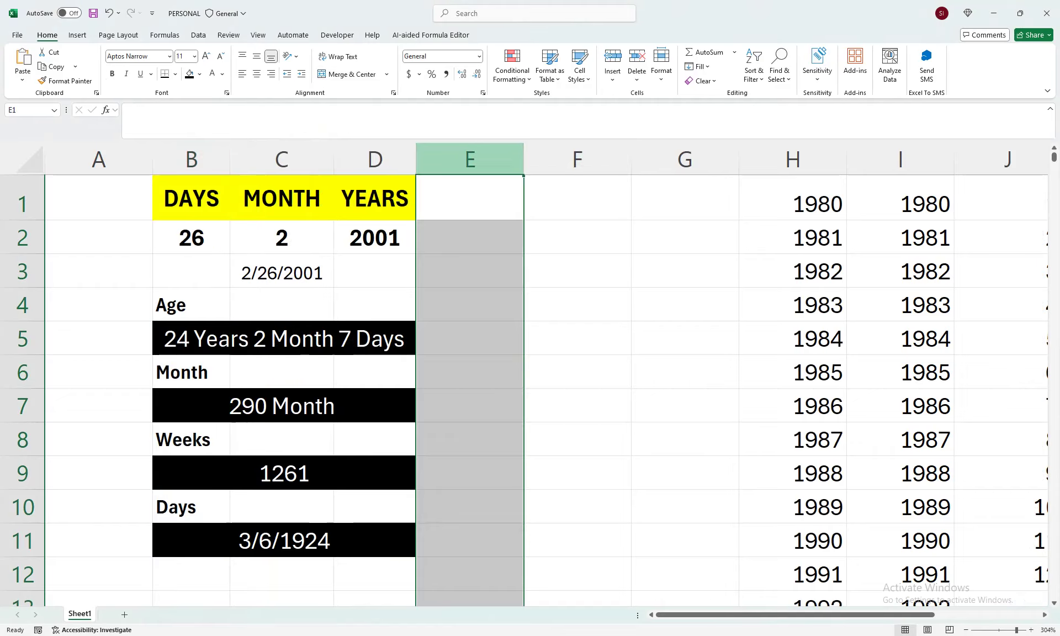
right_click(471, 166)
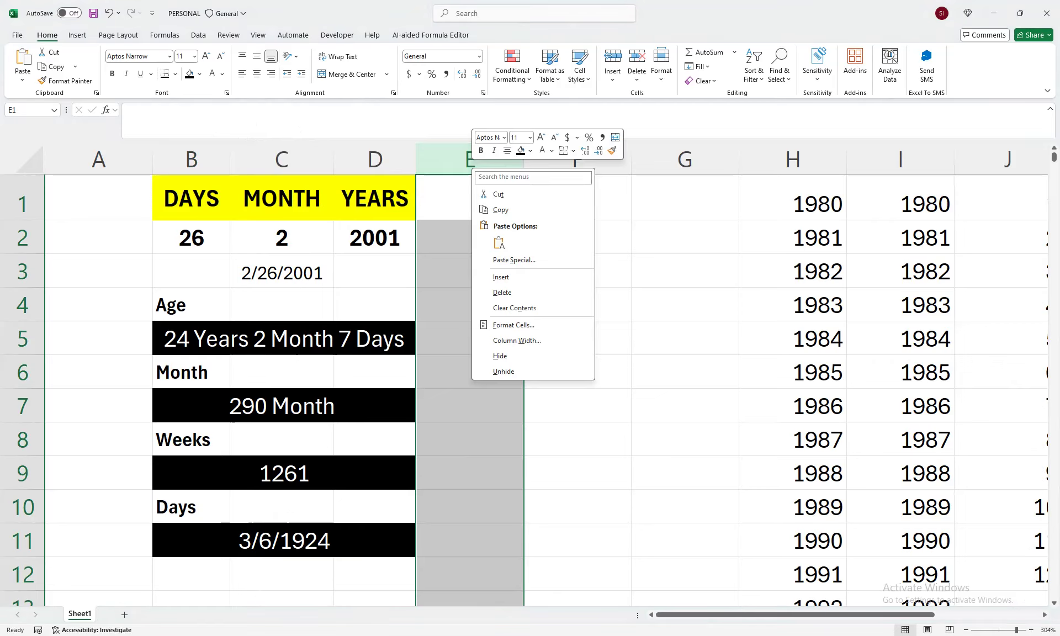
left_click(502, 277)
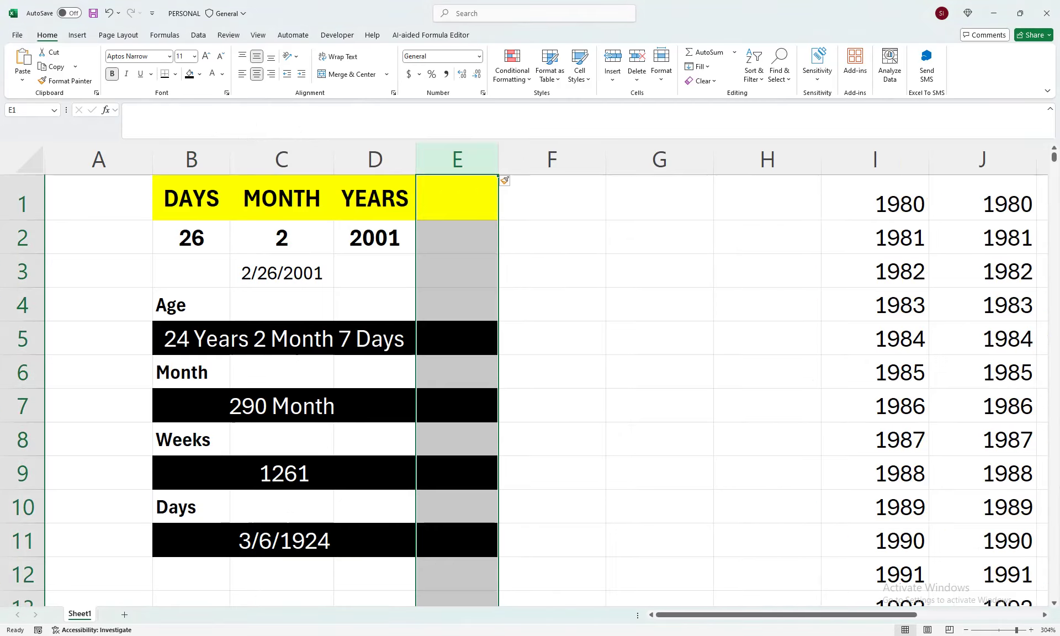
Step: Clear the inherited formatting from the new column E and narrow the column
left_click(703, 80)
left_click(717, 112)
left_click_drag(498, 159, 467, 159)
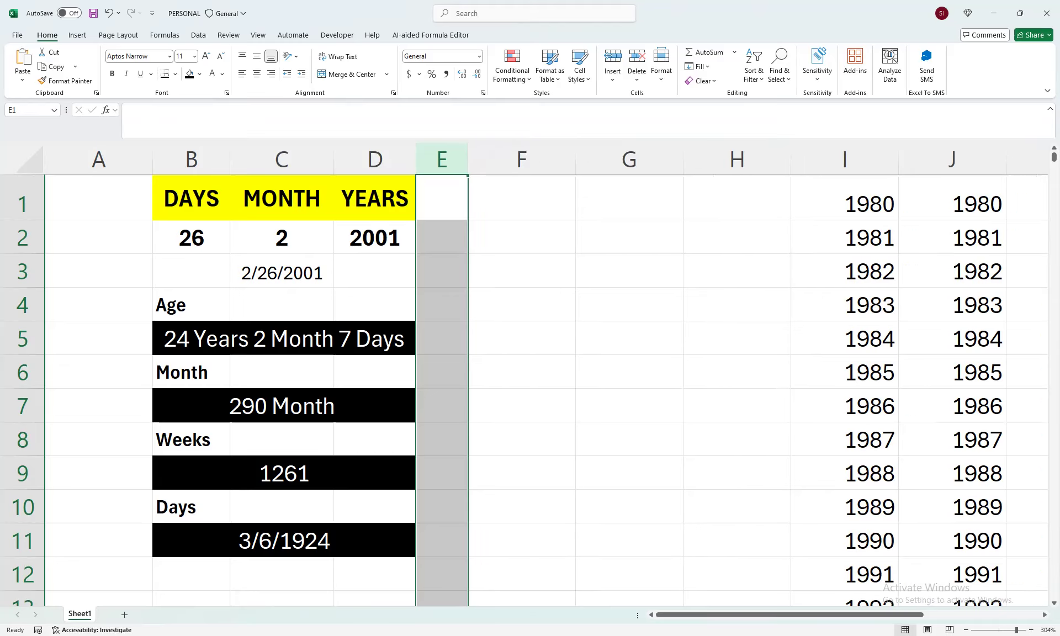
Step: Enter the label Hours in cell F4
left_click(521, 305)
type("Hurs")
key("BackSpace")
key("BackSpace")
key("BackSpace")
type("oursd")
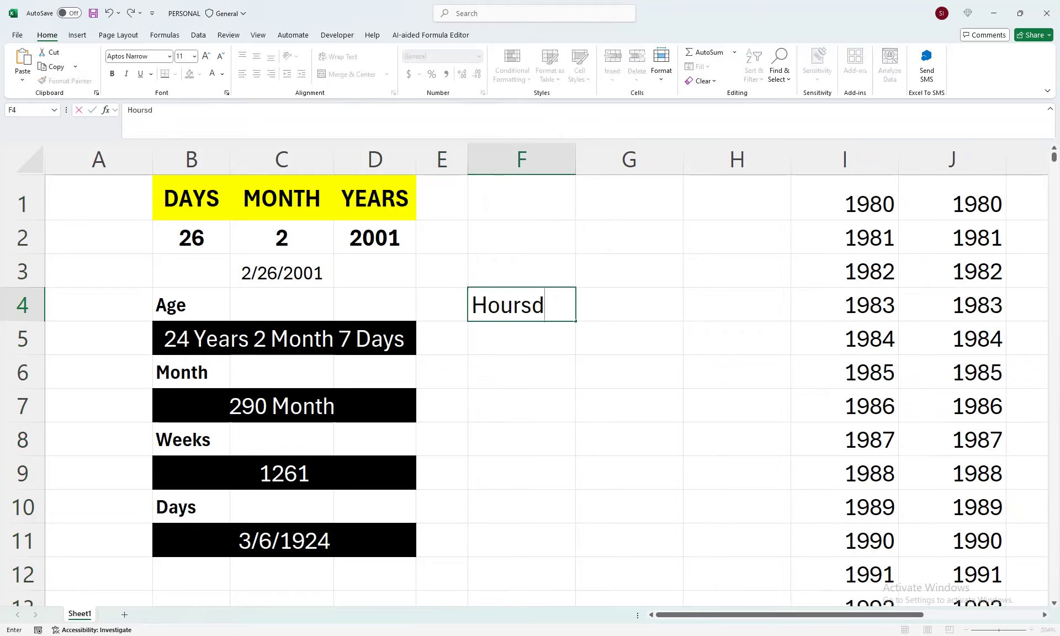
key("Return")
key("Up")
key("F2")
key("BackSpace")
key("Return")
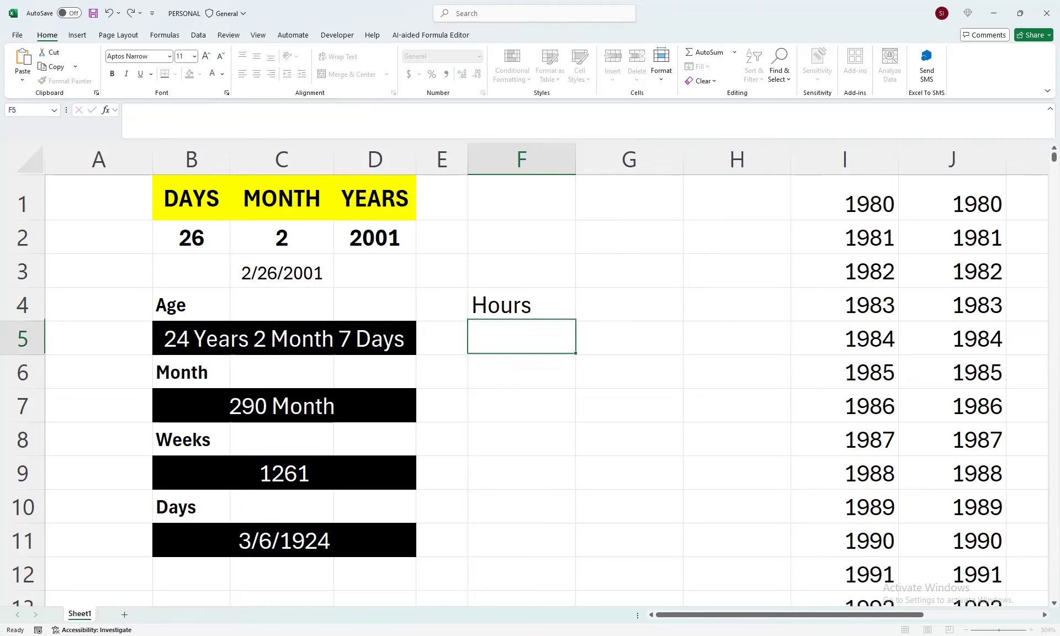
key("Return")
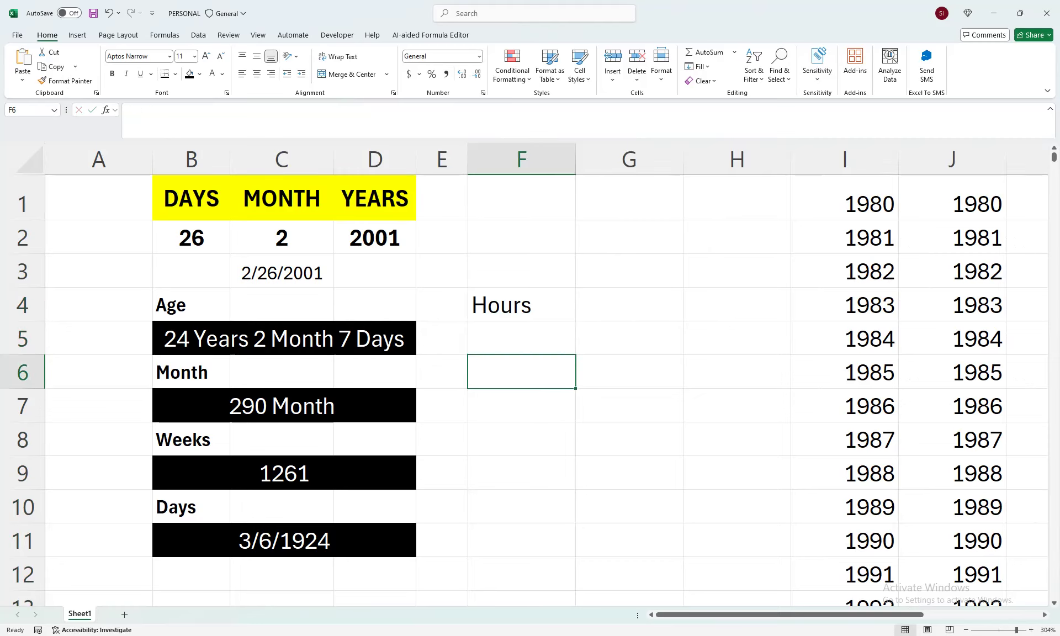
Step: Enter the label Minutes in cell F6 and the label Seconds in cell F8
type("Minutes")
key("Return")
key("Return")
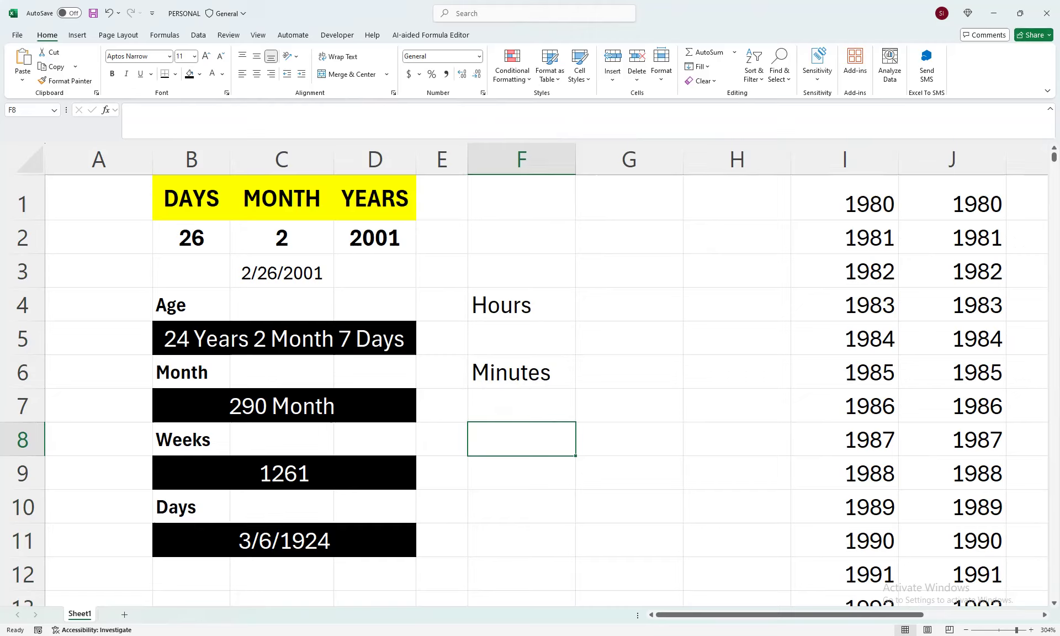
type("Seconds")
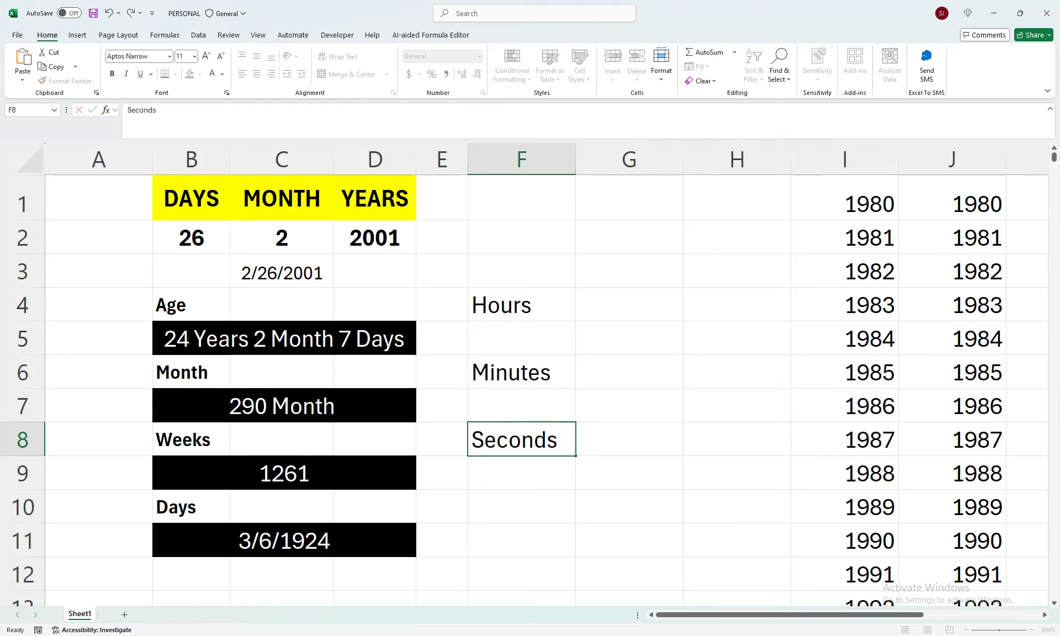
key("Return")
key("Return")
Step: Enter the label Days Of Next Birthday in cell F10
type("Dyas")
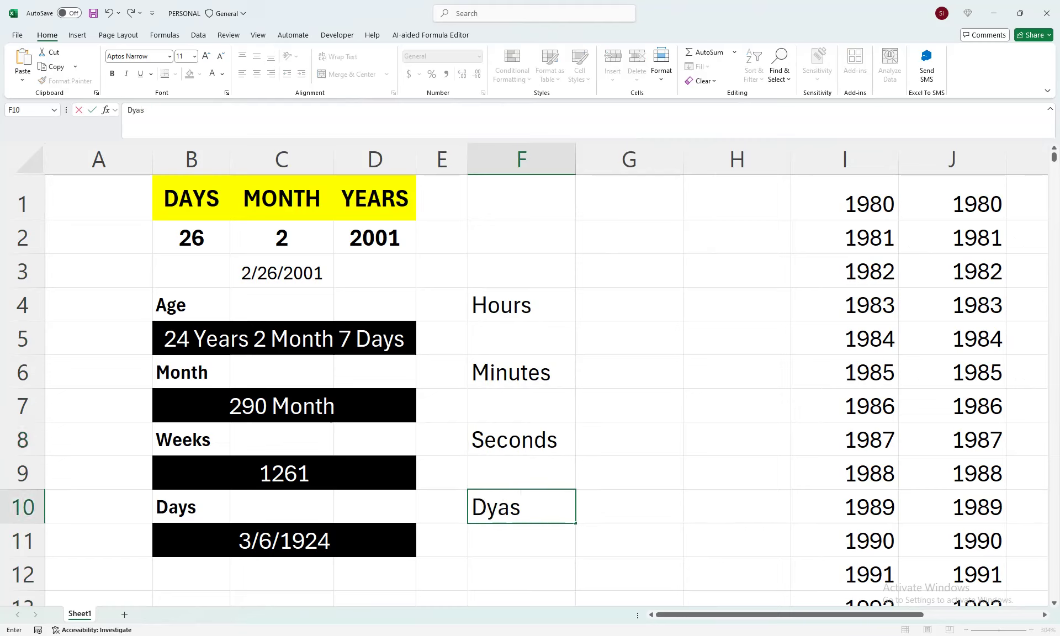
key("BackSpace")
key("BackSpace")
key("BackSpace")
type("a")
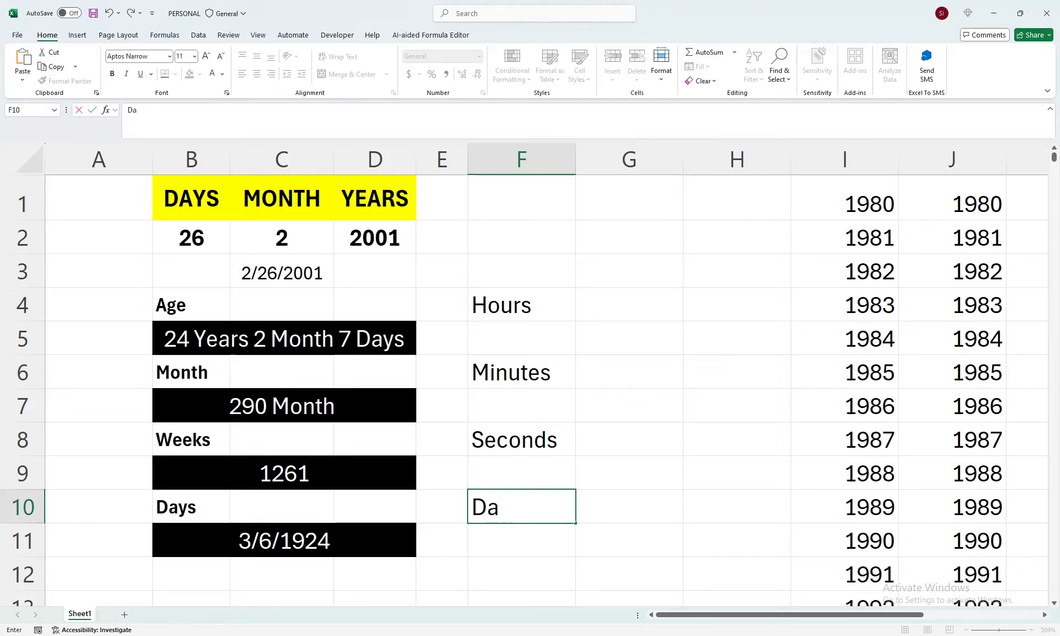
type("ys Of Next ")
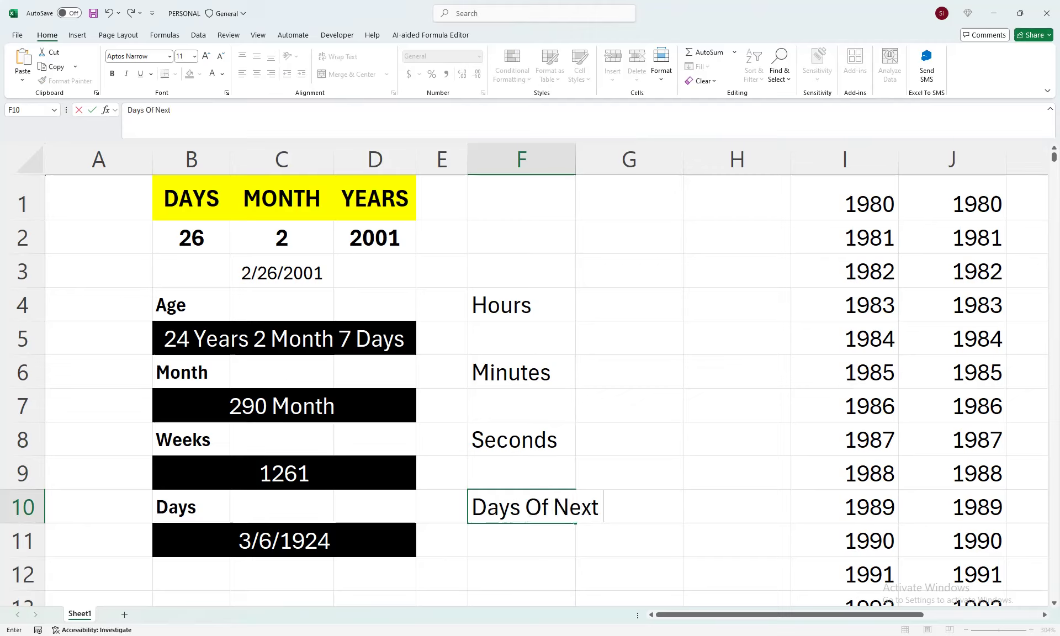
type("Birthday")
key("Return")
key("Up")
Step: Merge and center columns F to H in rows 5, 7, 9 and 11 and fill the merged cells black
left_click_drag(522, 540, 740, 540)
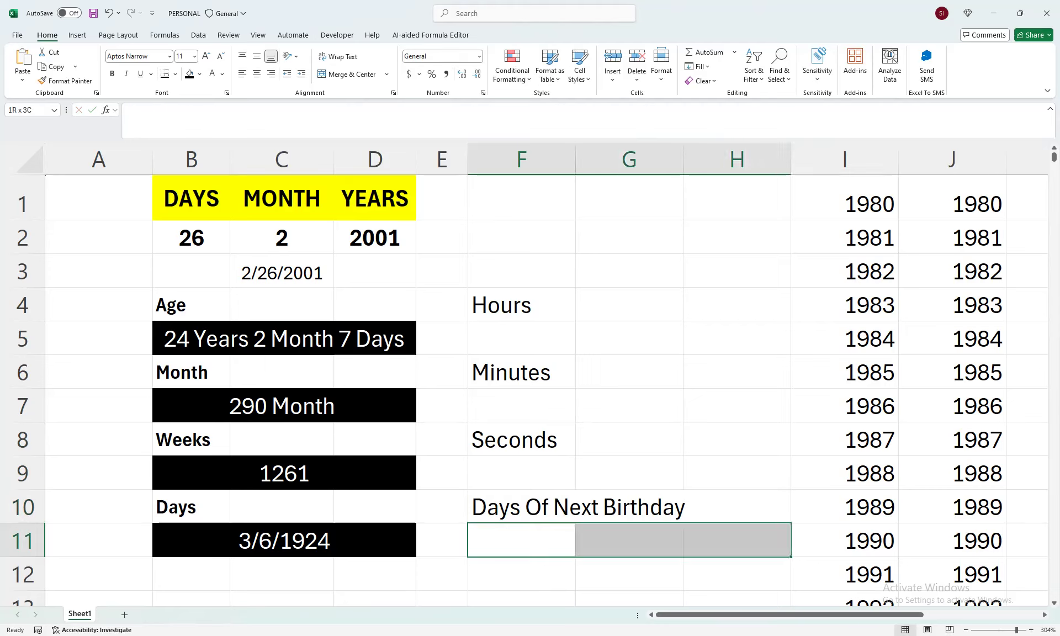
left_click_drag(522, 473, 740, 473)
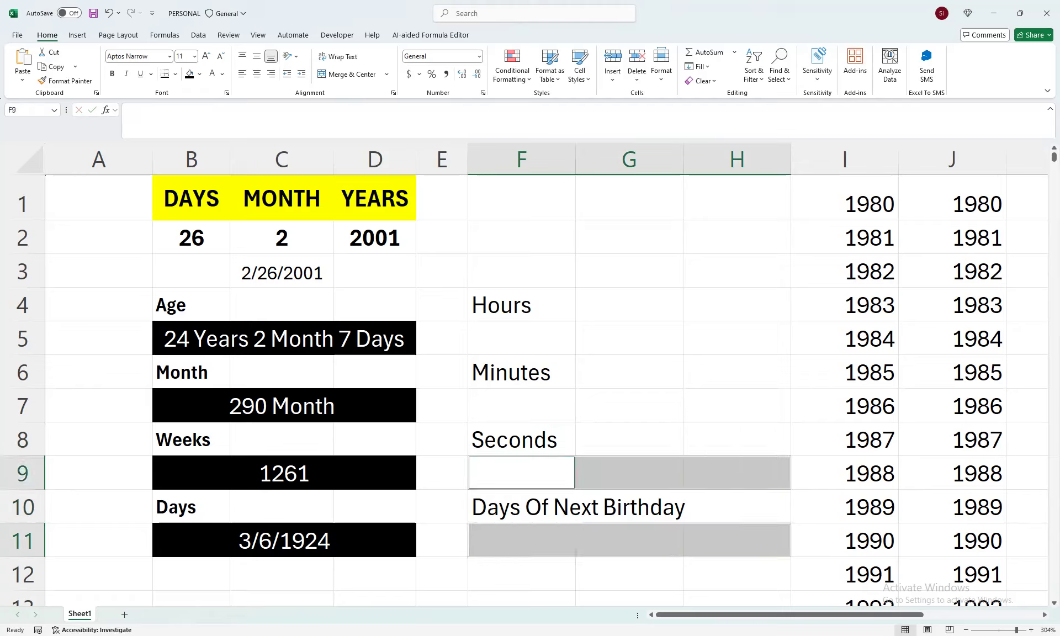
left_click_drag(522, 406, 737, 406)
left_click_drag(737, 338, 522, 338)
left_click(351, 74)
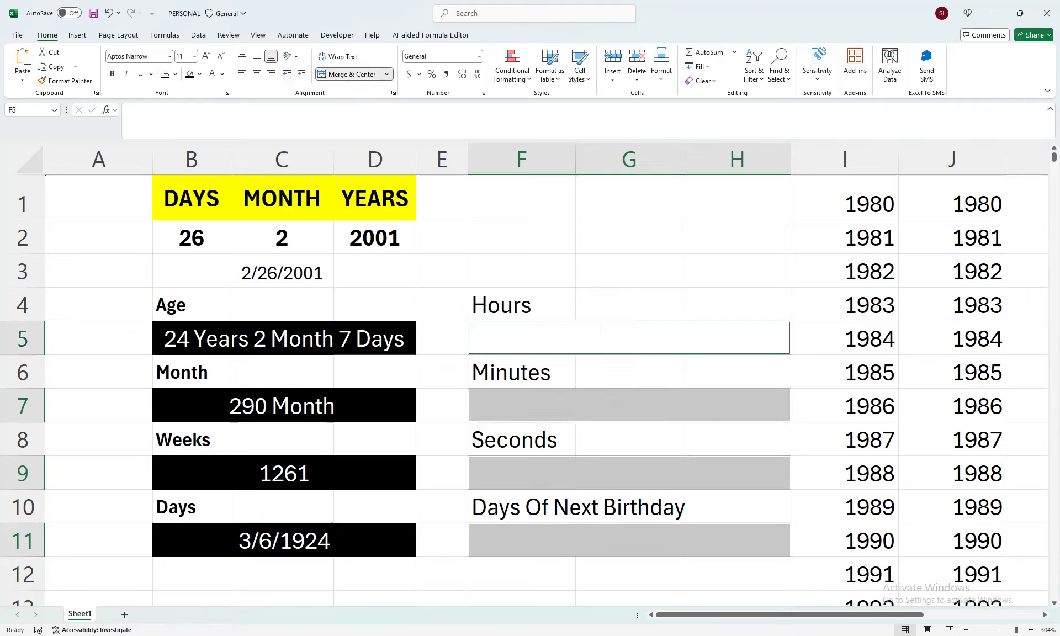
left_click(190, 74)
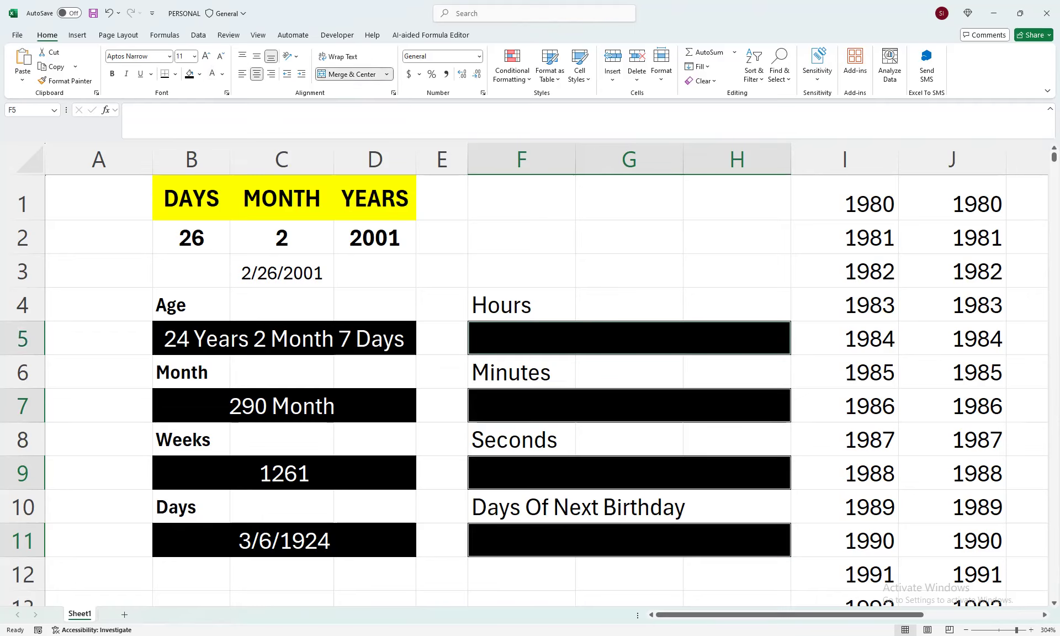
Step: Format the labels in F4, F6, F8 and F10 as bold, font size 9 and middle-aligned
key("Up")
key("ctrl+Left")
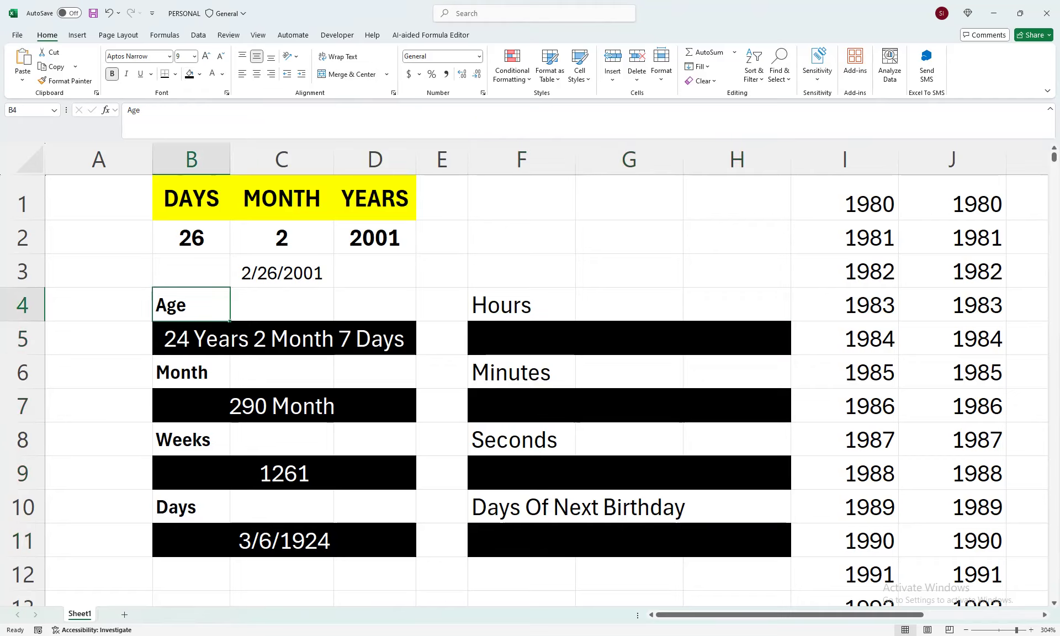
key("ctrl+Right")
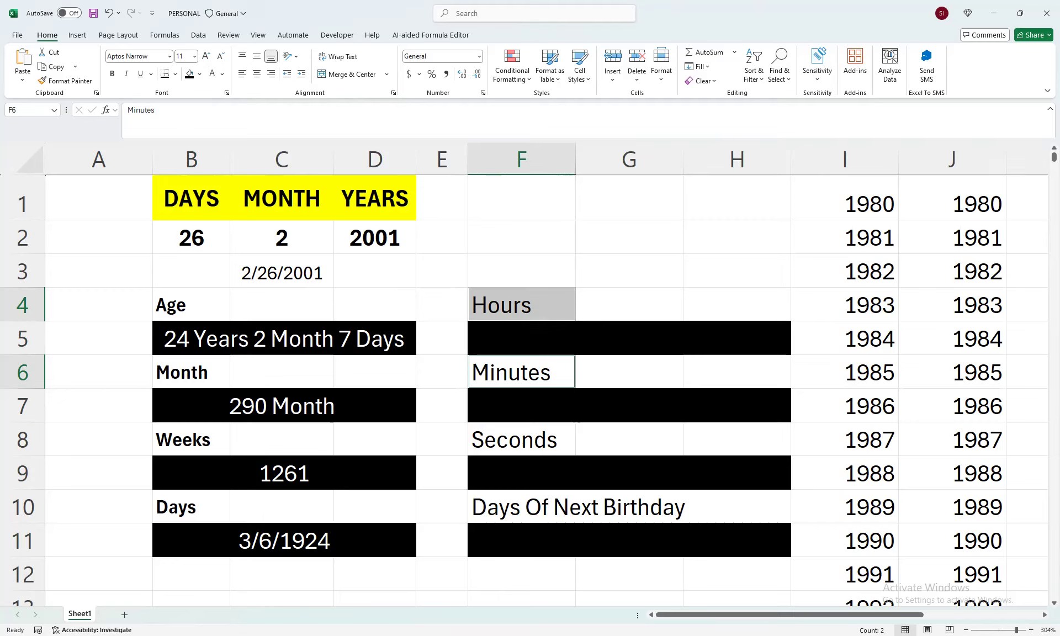
left_click(522, 440, "ctrl")
left_click(522, 507, "ctrl")
left_click(220, 56)
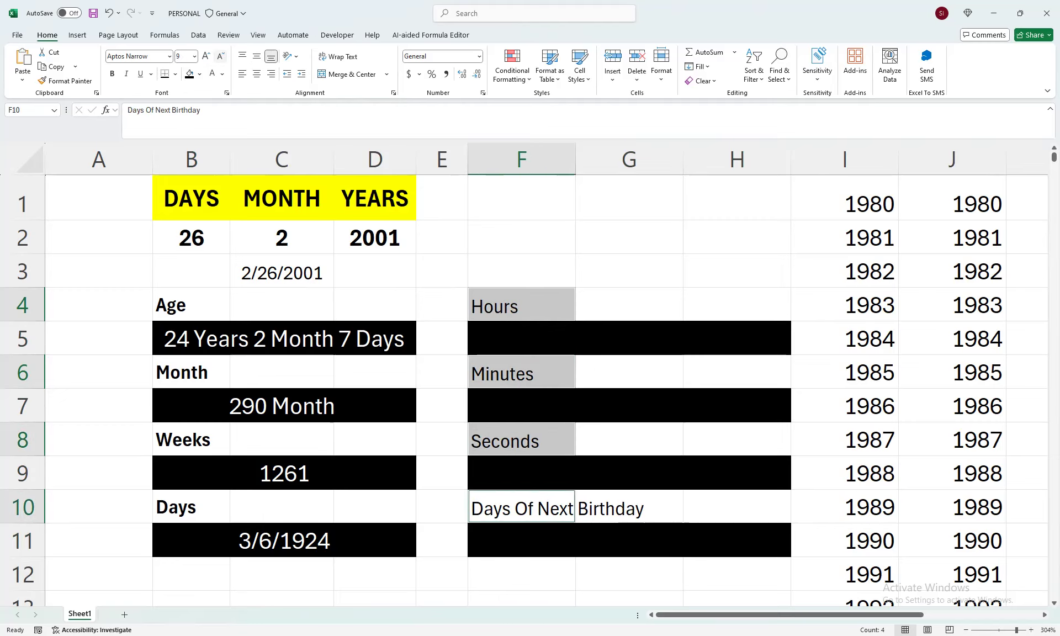
left_click(256, 55)
left_click(112, 74)
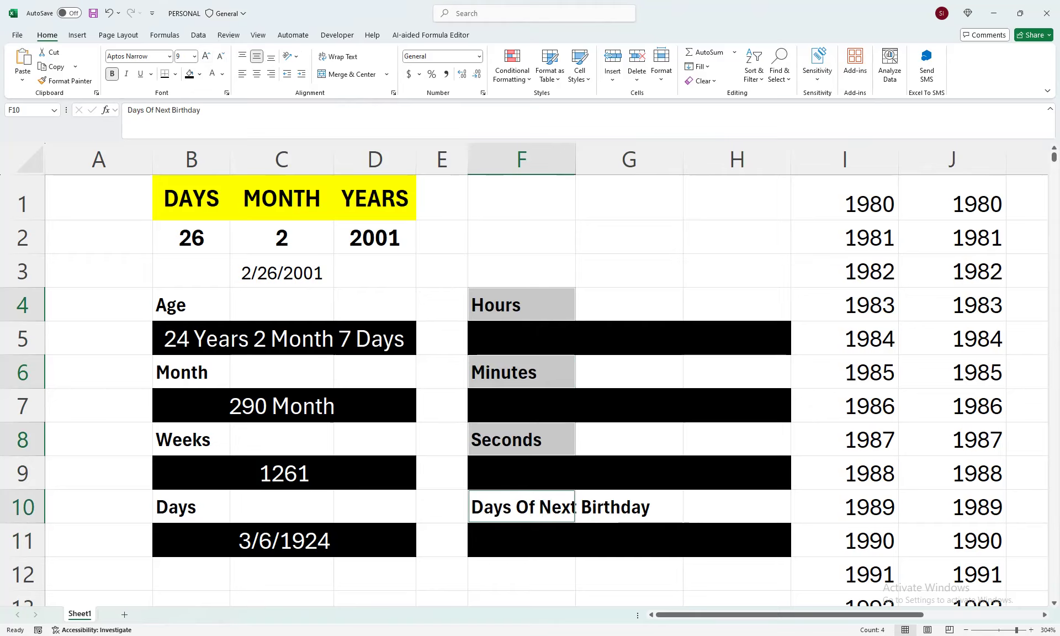
Step: Enter the formula =(NOW()-C3)*24 in the Hours result cell F5
left_click(630, 271)
left_click(629, 338)
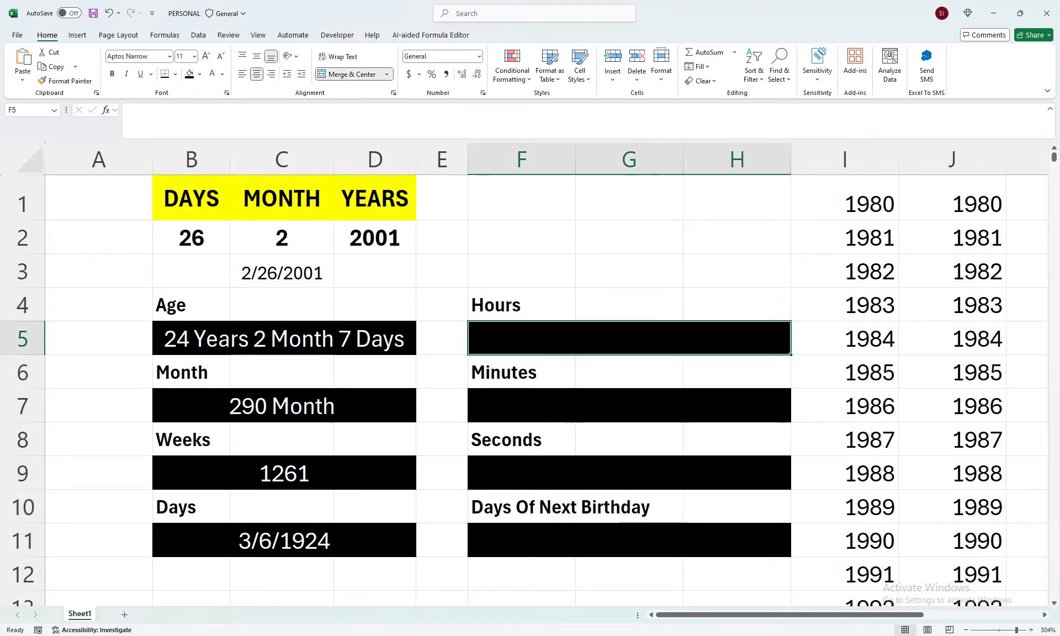
type("=")
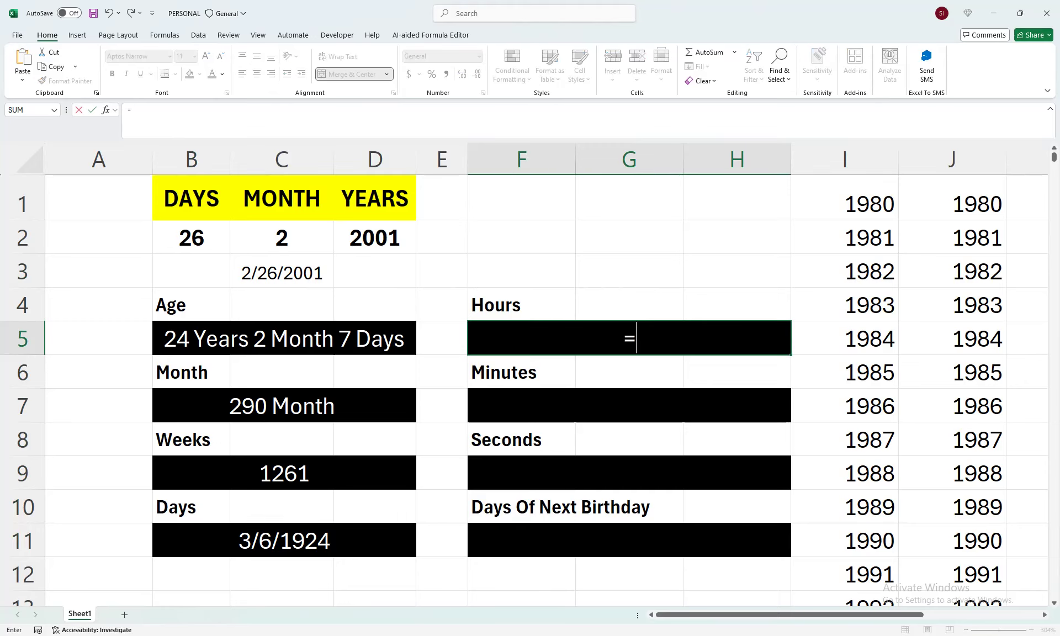
type("(no")
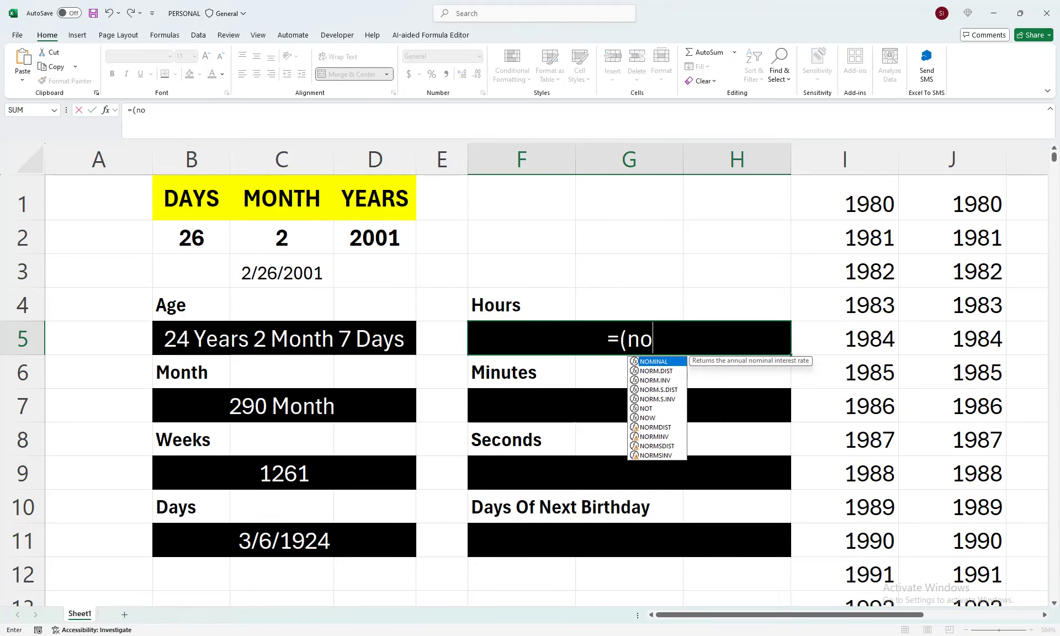
type("w()")
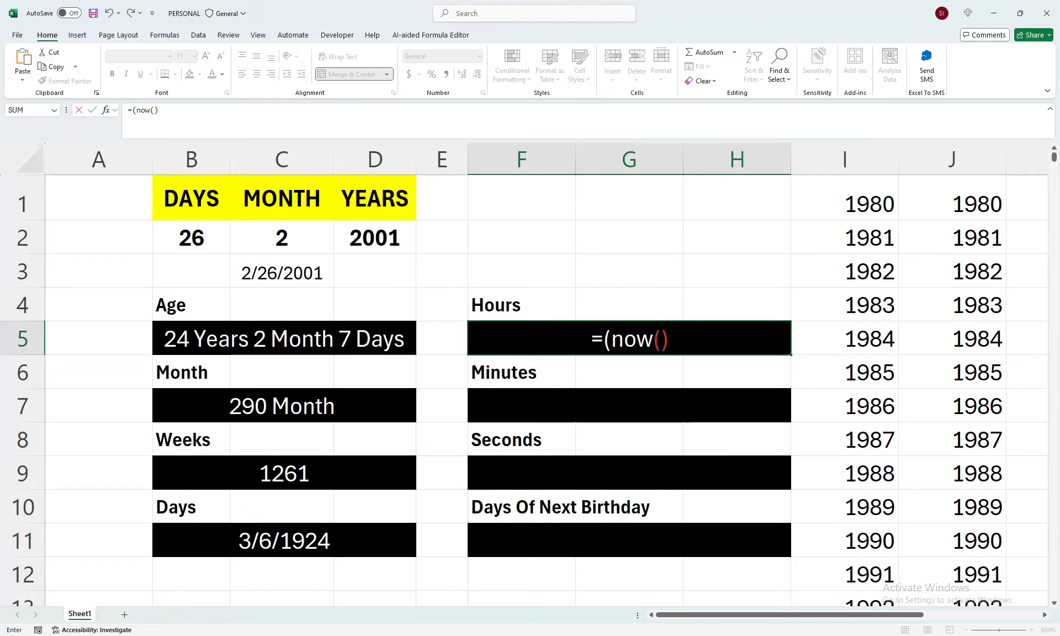
type("-")
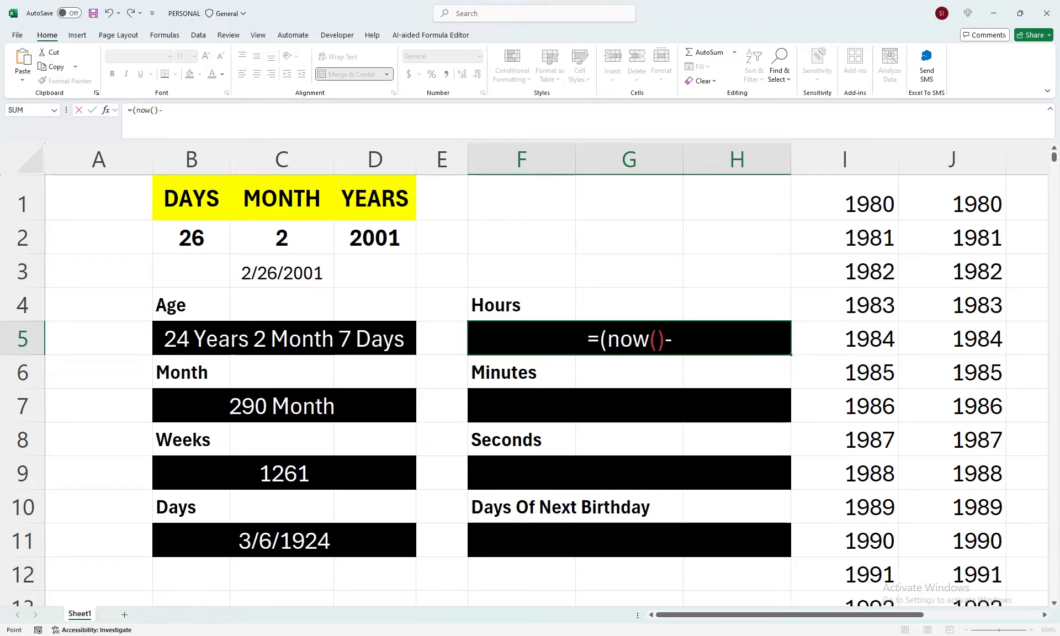
left_click(281, 271)
type(")")
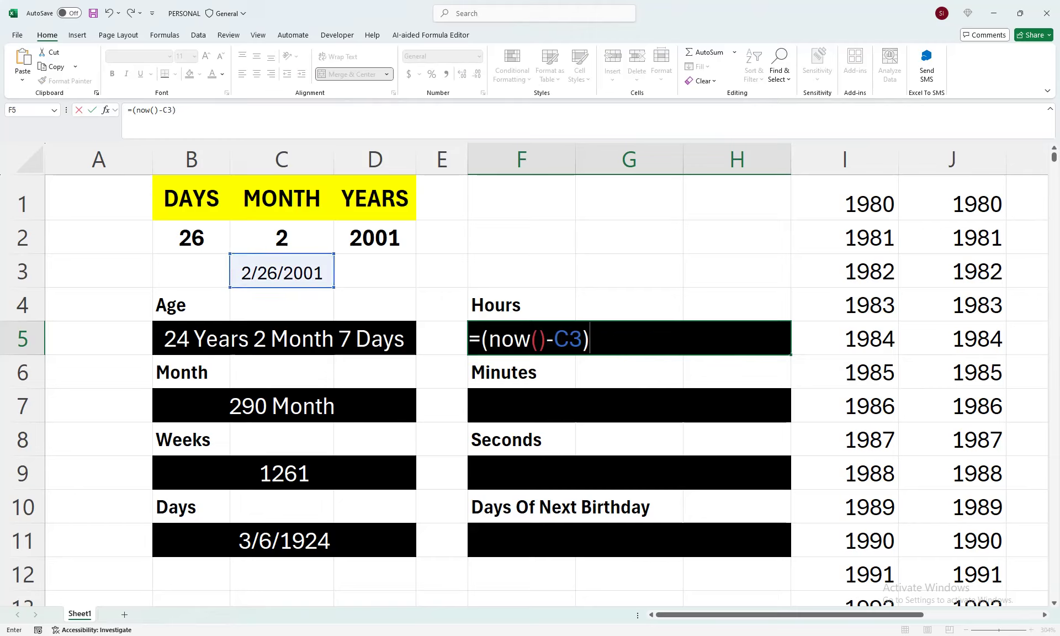
type("*")
type("24")
key("Return")
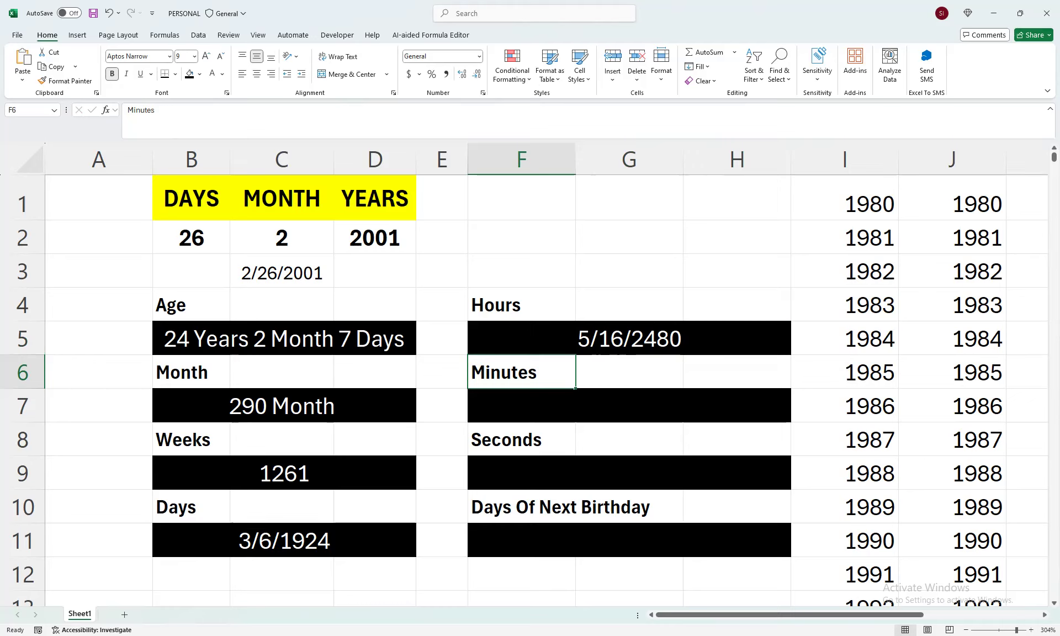
Step: Format the Hours result as a number with thousands separators and no decimals
left_click(629, 338)
left_click(479, 56)
left_click(437, 75)
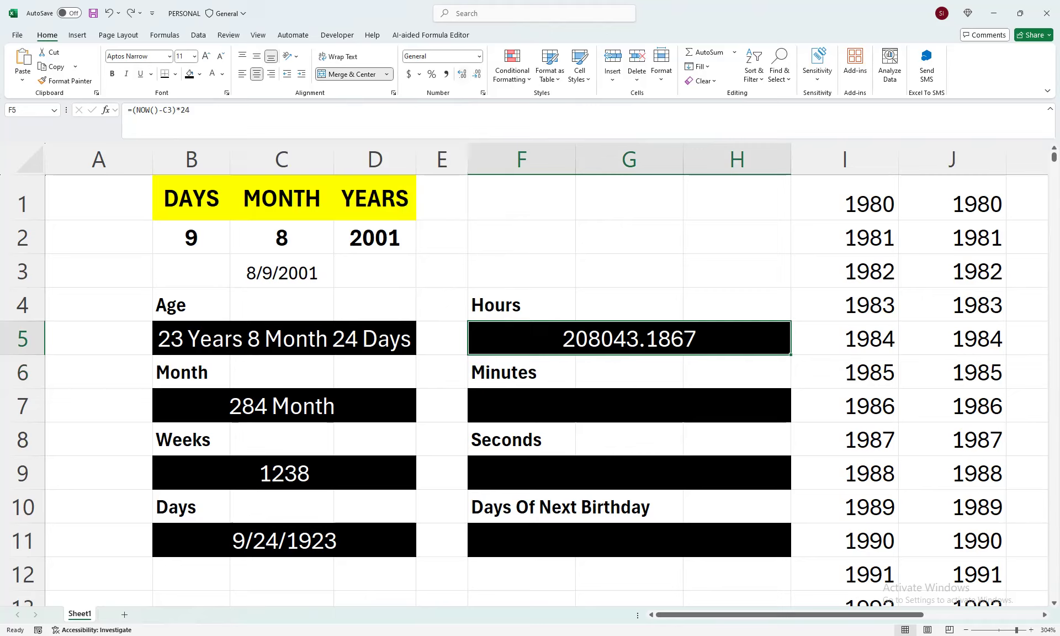
left_click(446, 74)
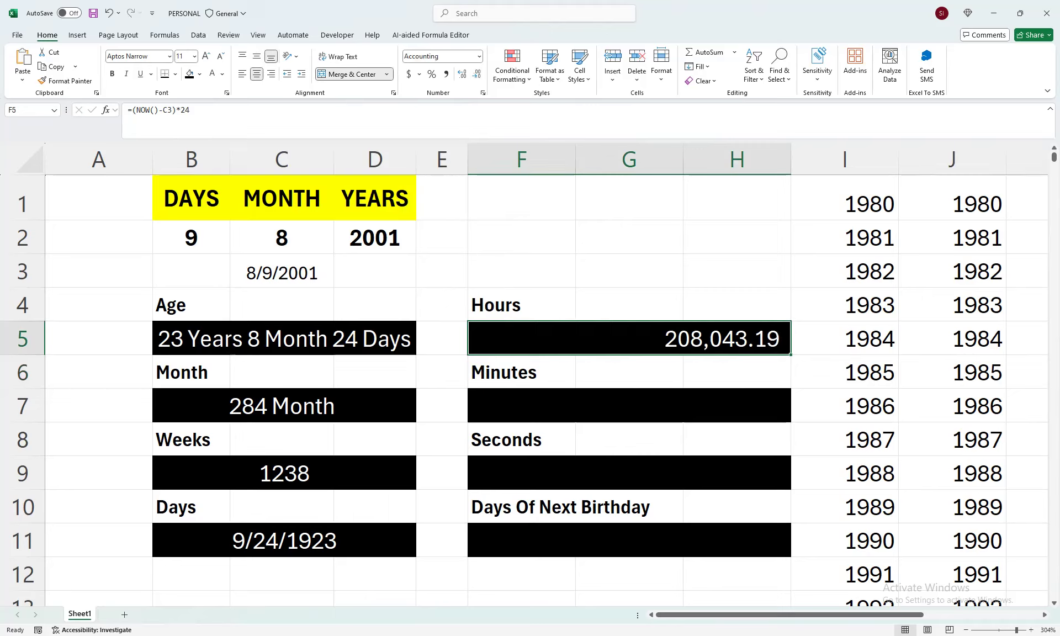
left_click(476, 74)
left_click(476, 74)
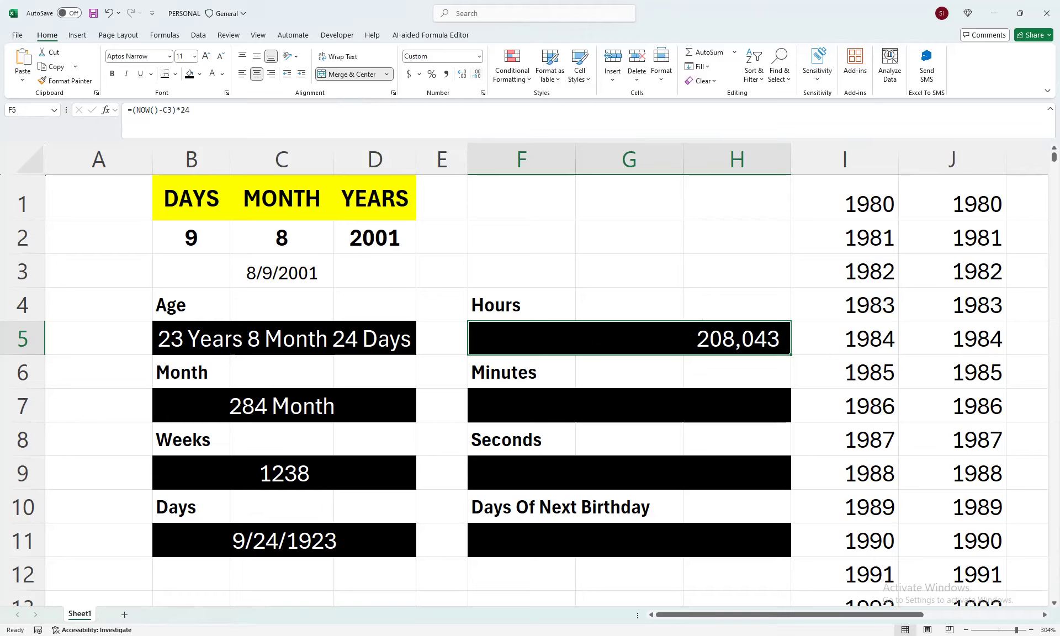
Step: Copy the Hours formula text into the Minutes result cell F7 and extend it to =(NOW()-C3)*24*60
left_click(629, 406)
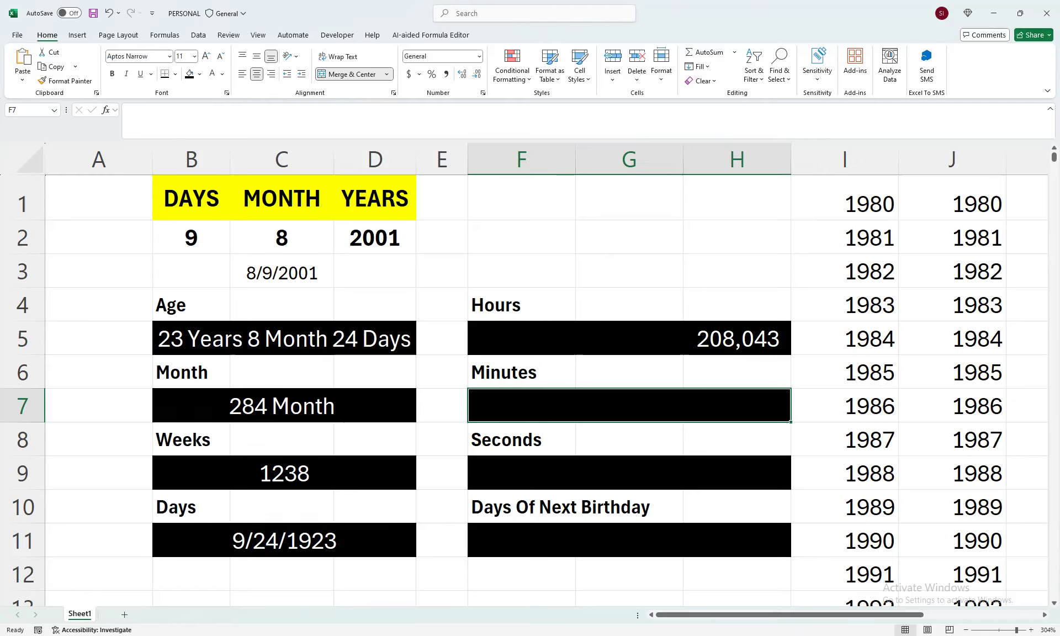
left_click(629, 339)
key("F2")
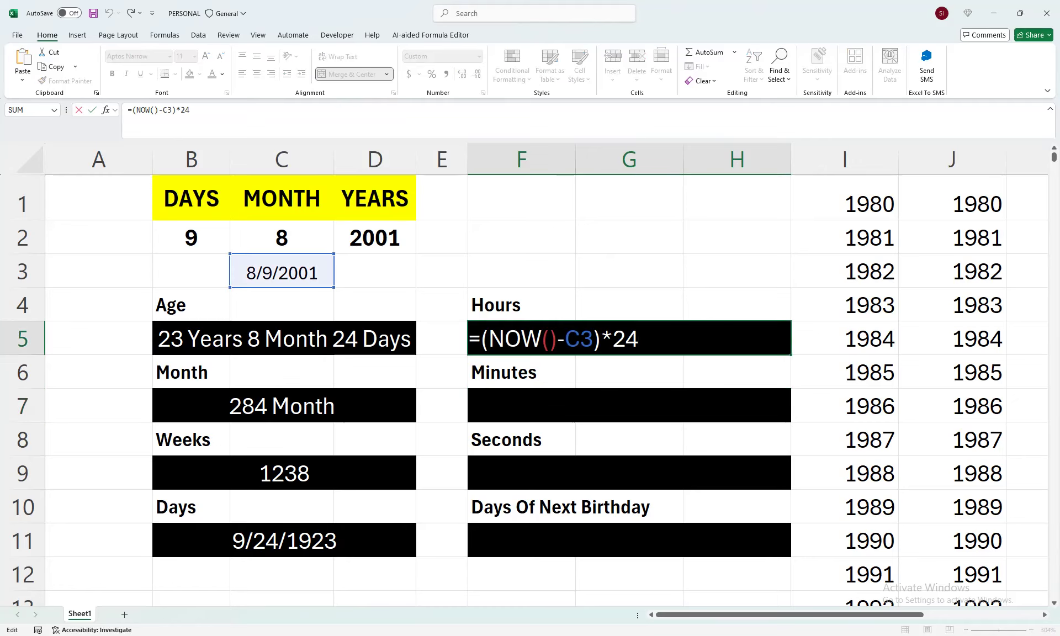
left_click_drag(640, 339, 468, 338)
key("ctrl+c")
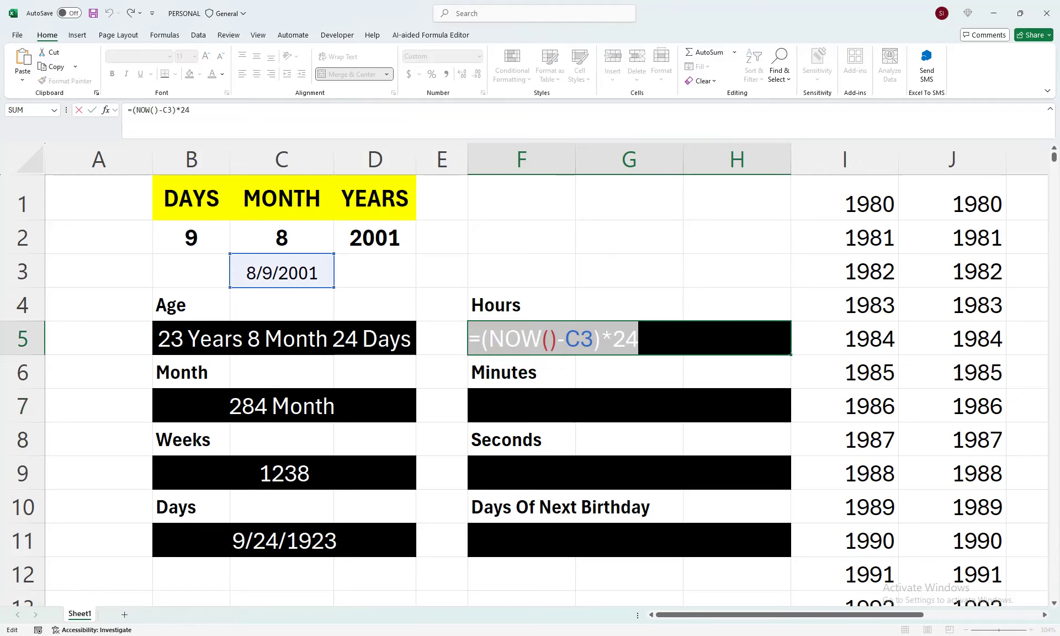
key("Return")
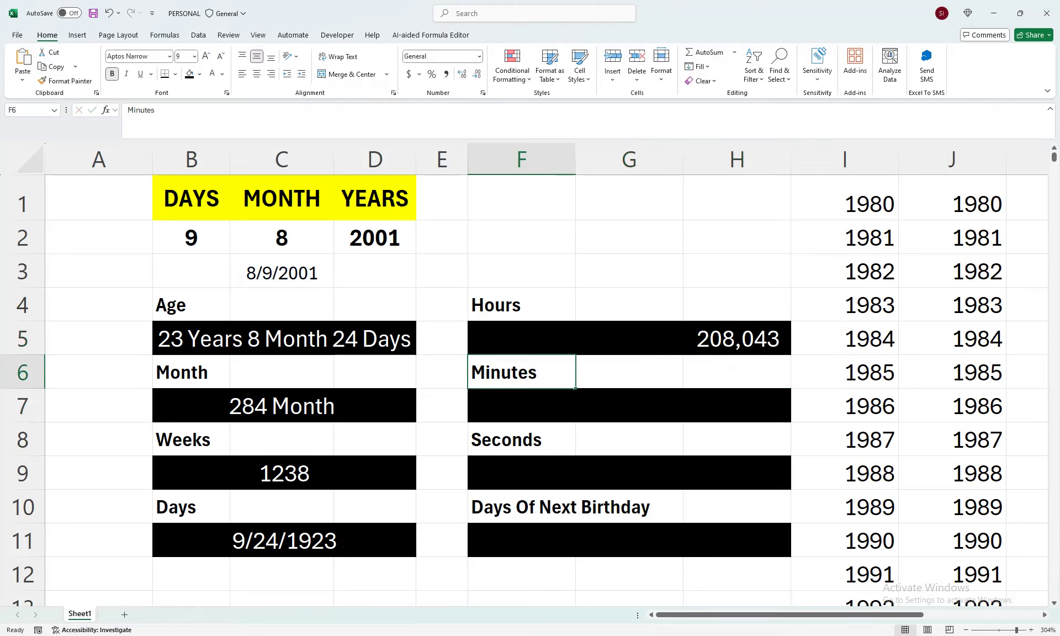
key("Down")
key("ctrl+v")
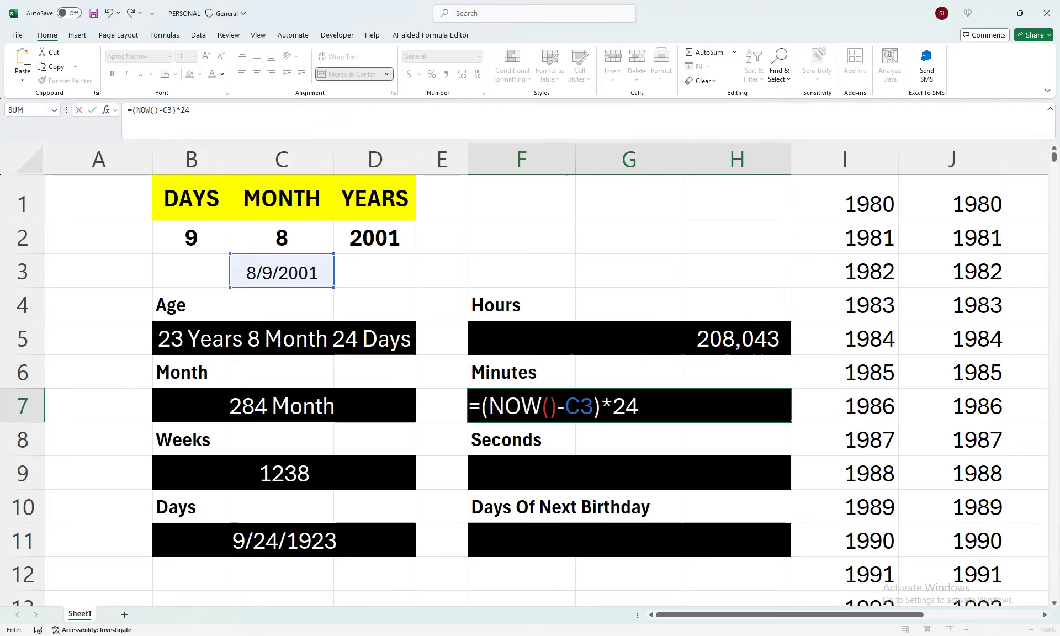
type("*6+0")
key("BackSpace")
key("BackSpace")
type("0")
key("Return")
Step: Format the Minutes result in F7 as a number with thousands separators and no decimals
left_click(638, 405)
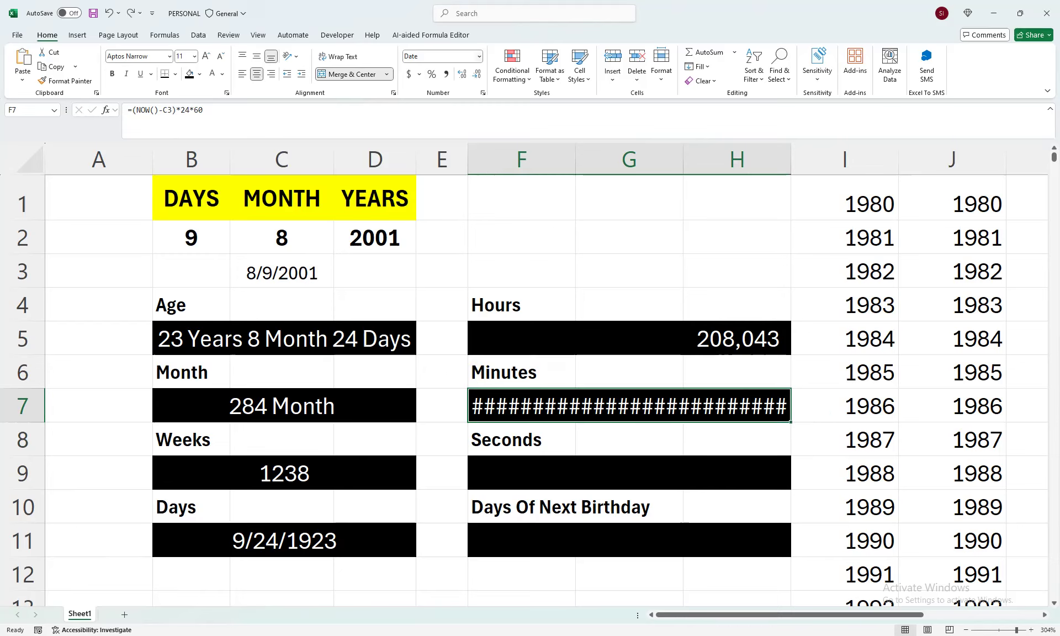
left_click(479, 56)
left_click(456, 77)
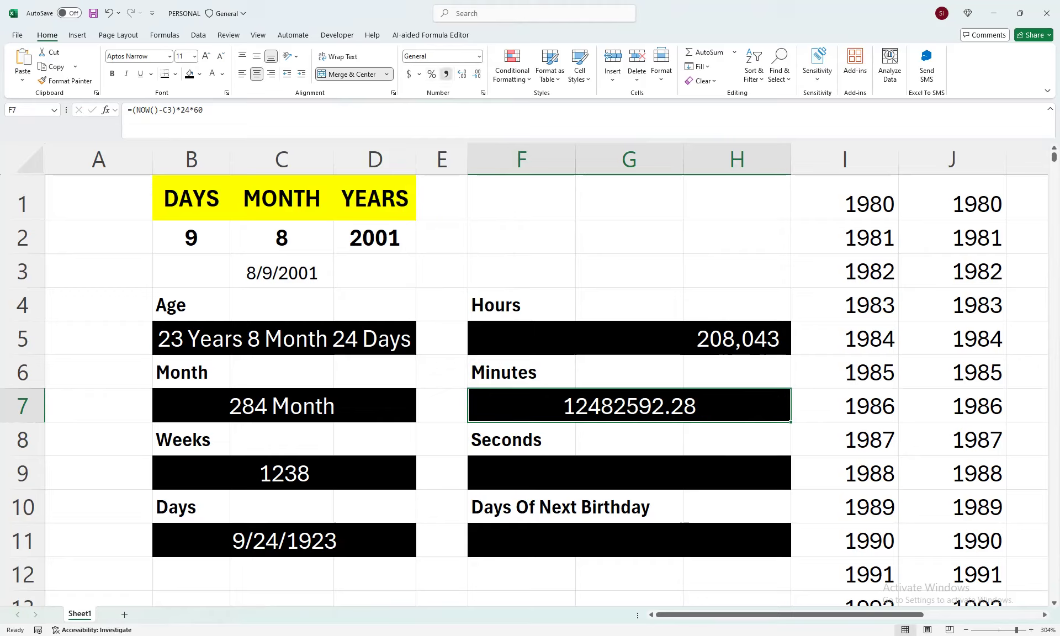
left_click(446, 74)
left_click(477, 74)
left_click(476, 74)
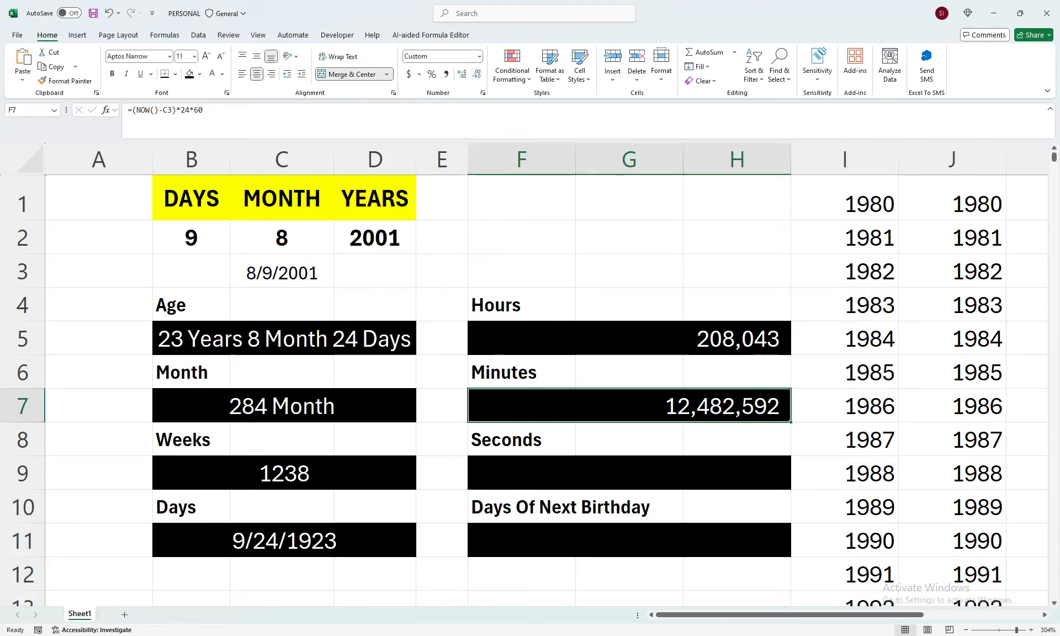
Step: Replace the Seconds label in cell F8 with Duration Days, Hours, Minutes
left_click(623, 473)
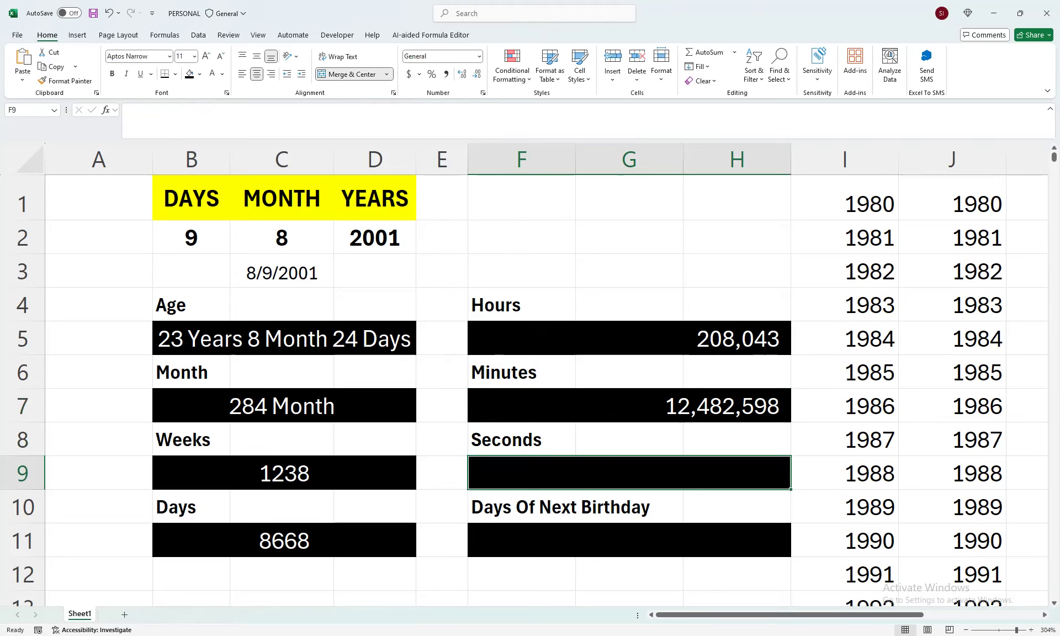
left_click(522, 439)
key("Delete")
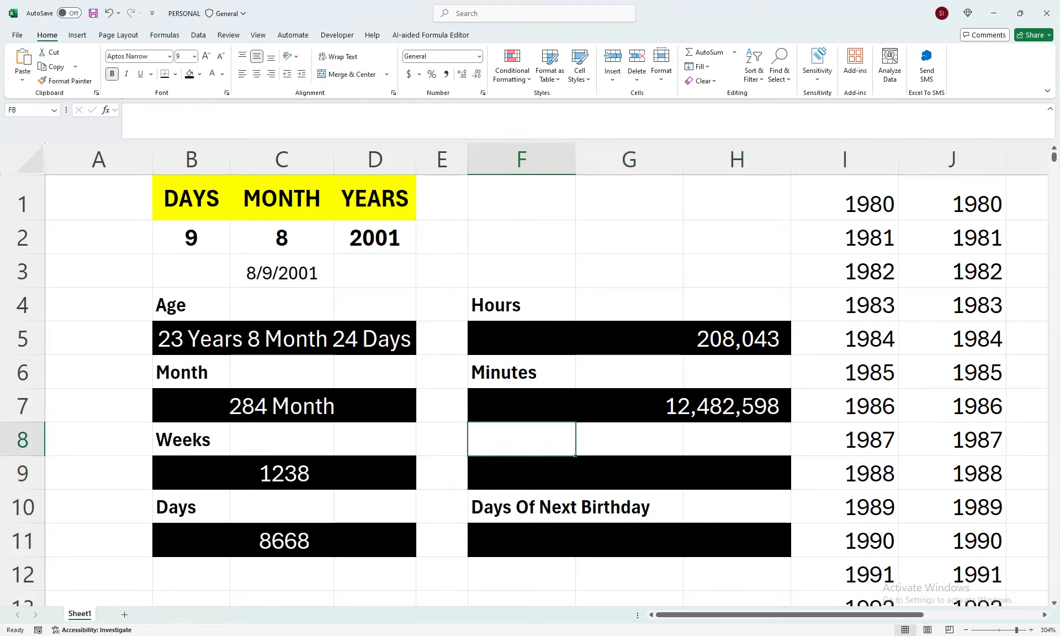
type("Duration Days, Hours, Minutes")
key("Return")
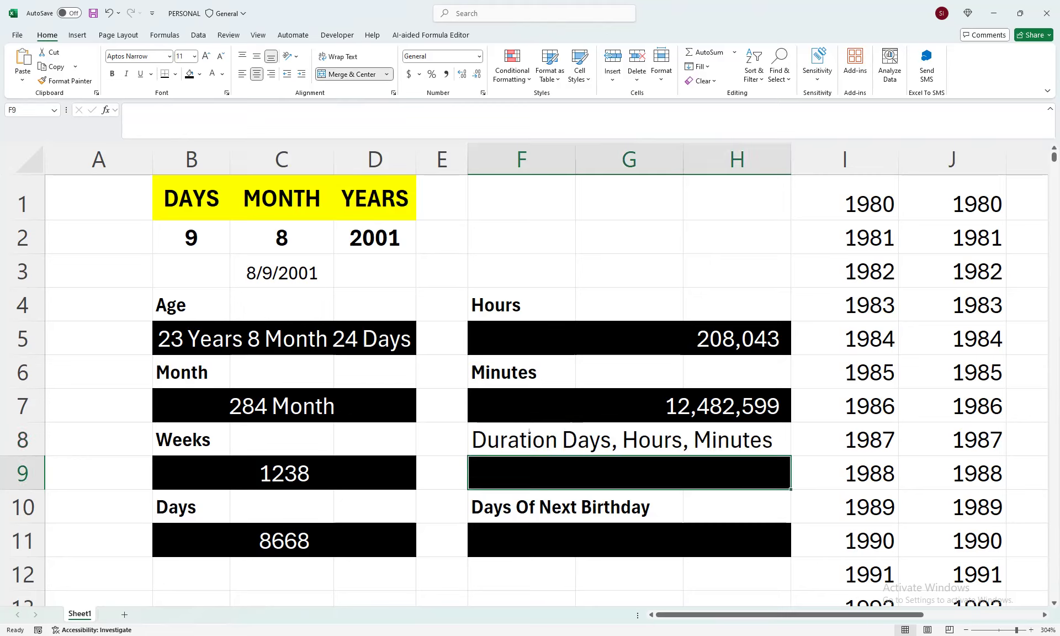
Step: Begin the duration formula in cell F9 with =INT(today()-C3)
type("=int")
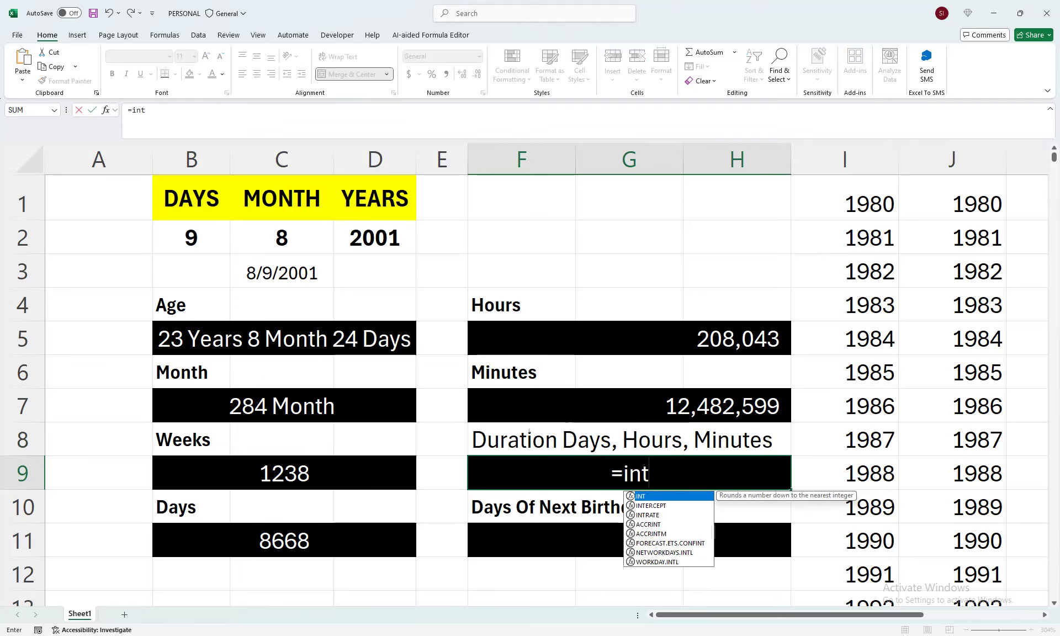
key("Tab")
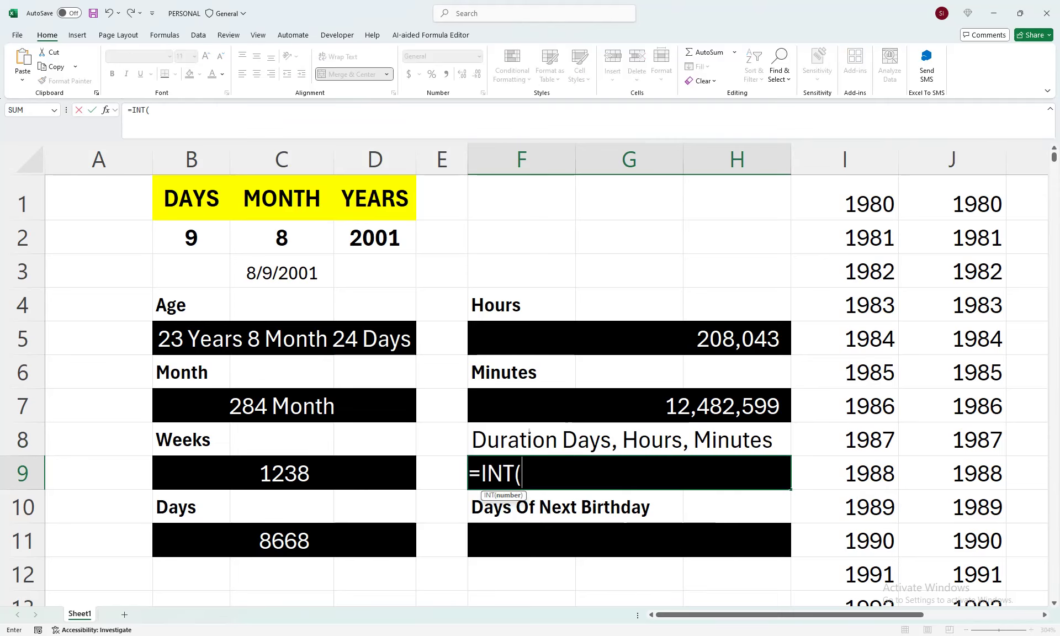
type("toda")
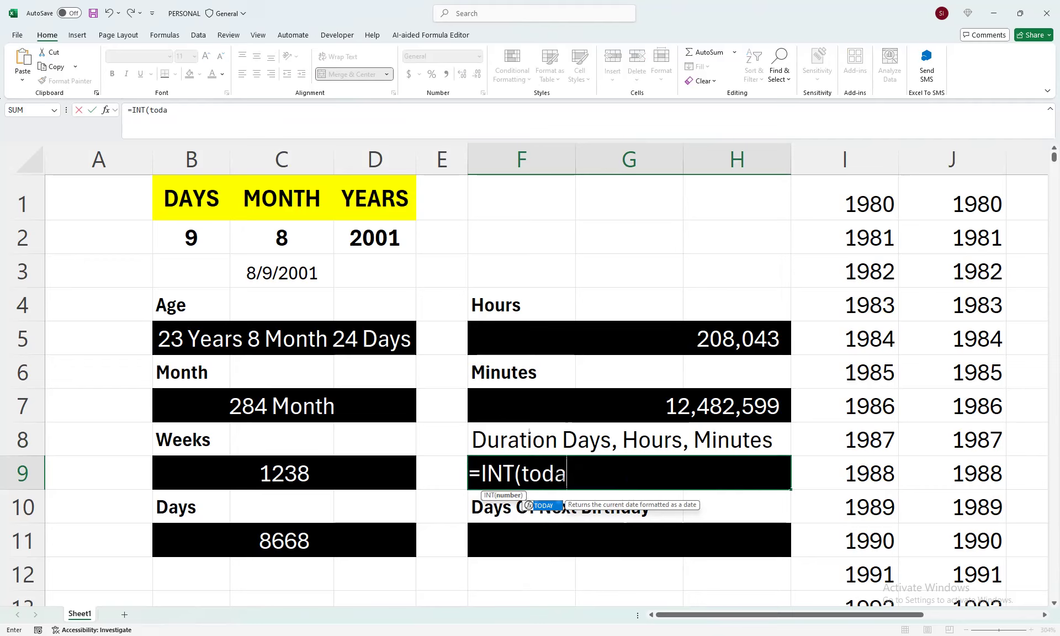
type("y()")
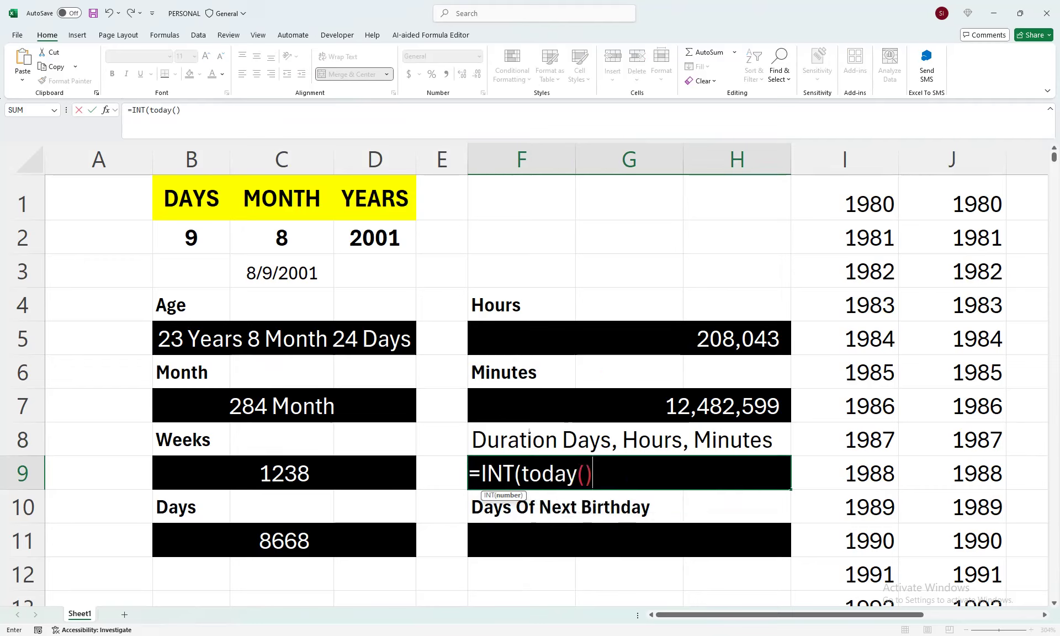
type("-")
left_click(281, 271)
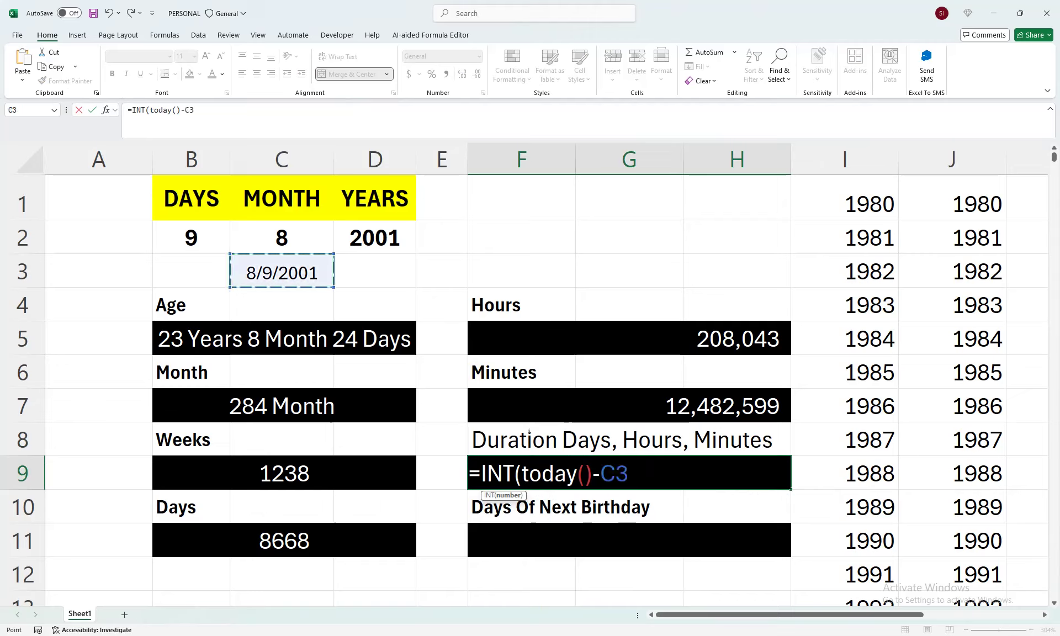
type(")*")
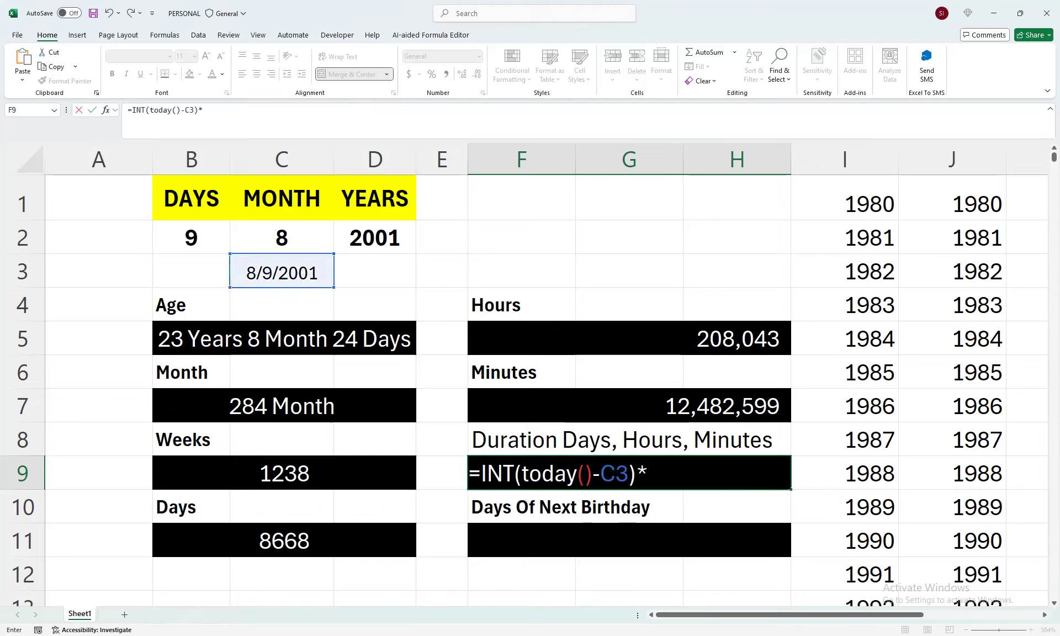
type("24")
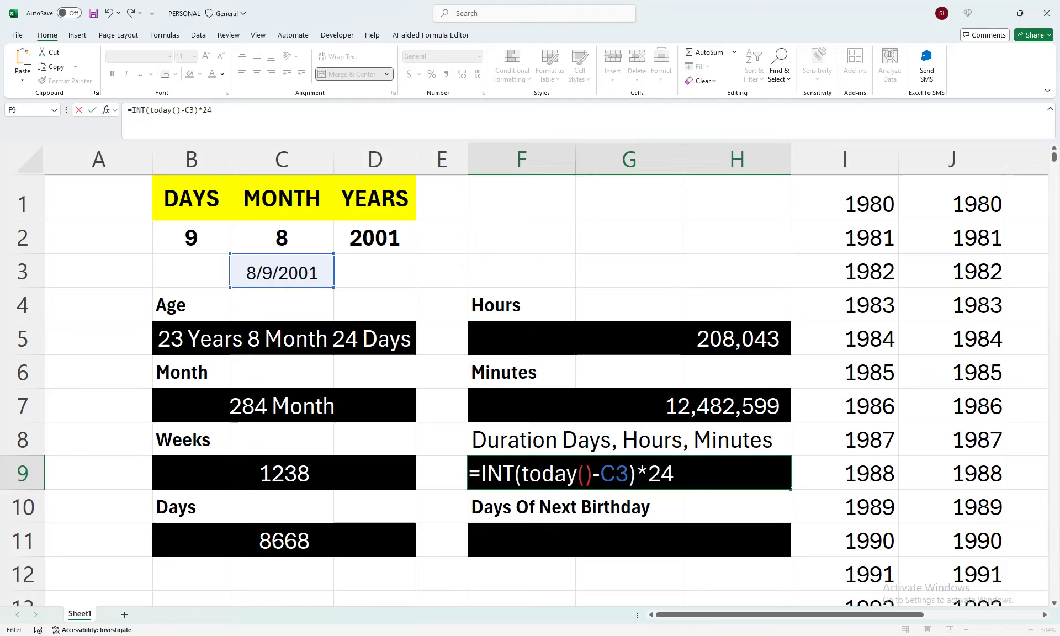
key("BackSpace")
key("BackSpace")
key("BackSpace")
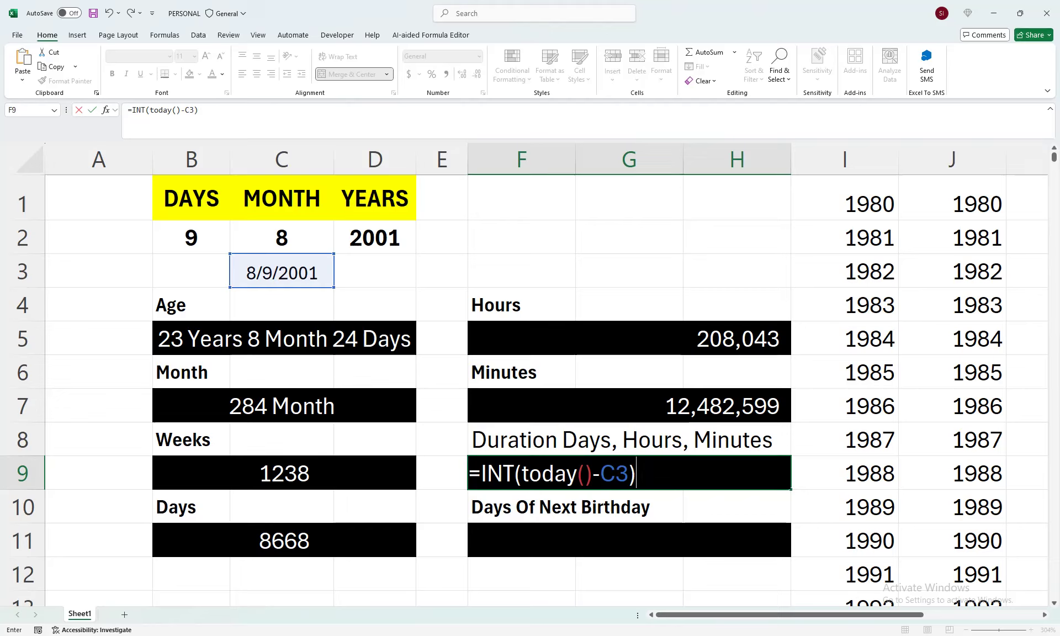
Step: Append & "Days" to the duration formula in F9, closing the quotation marks
type("& \"Days")
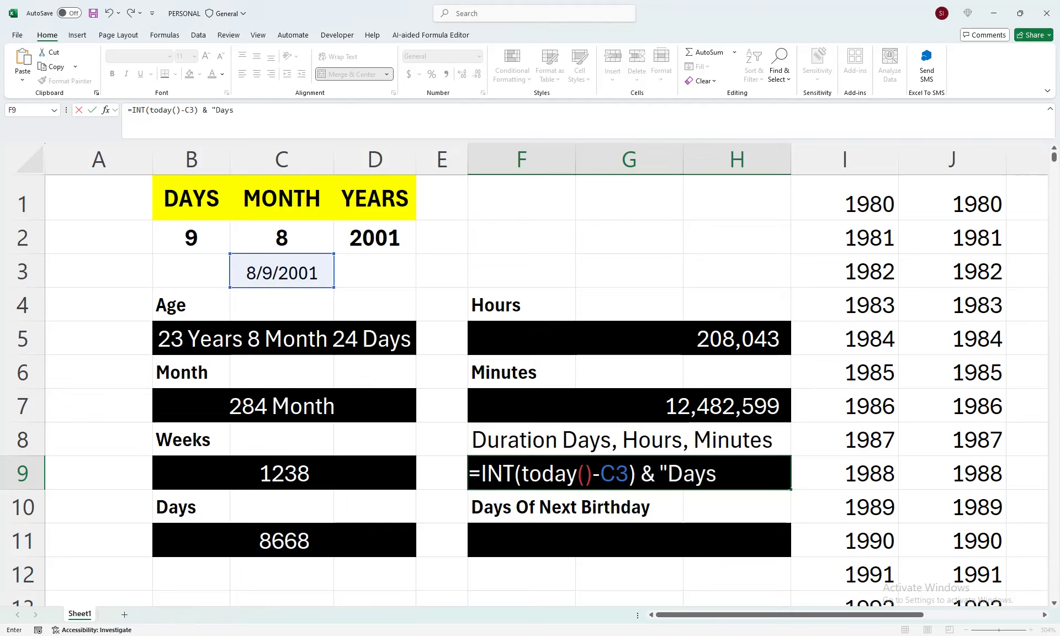
key("Return")
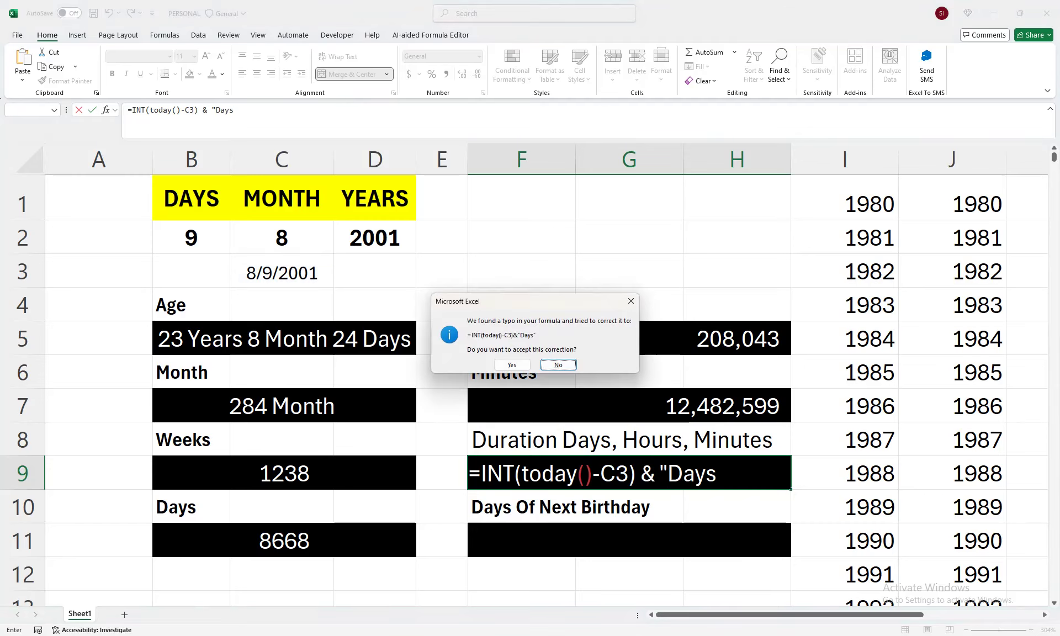
key("Return")
key("Return")
key("Left")
key("F2")
key("BackSpace")
key("BackSpace")
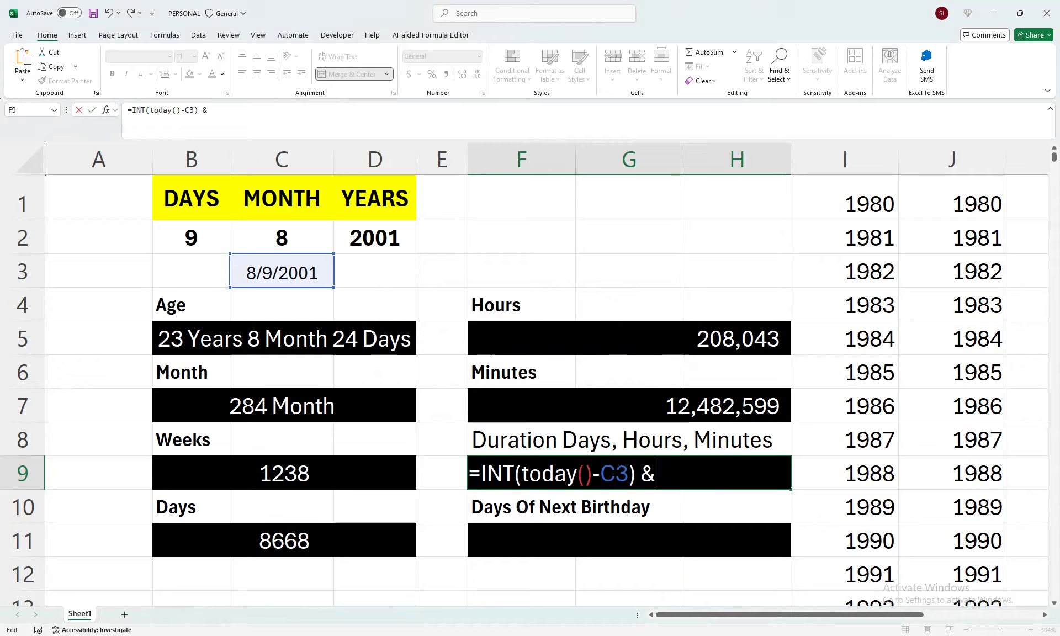
type("\"Days")
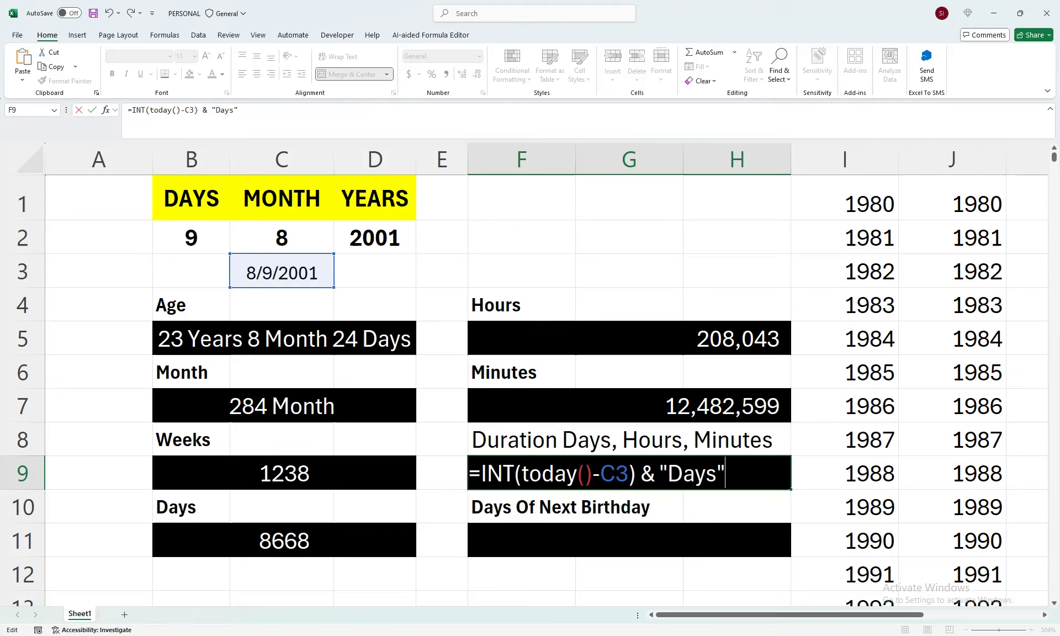
Step: Change the days label in the F9 formula to " Days, " and join another INT function after it with &
key("Left")
key("Left")
key("Left")
key("Left")
key("Left")
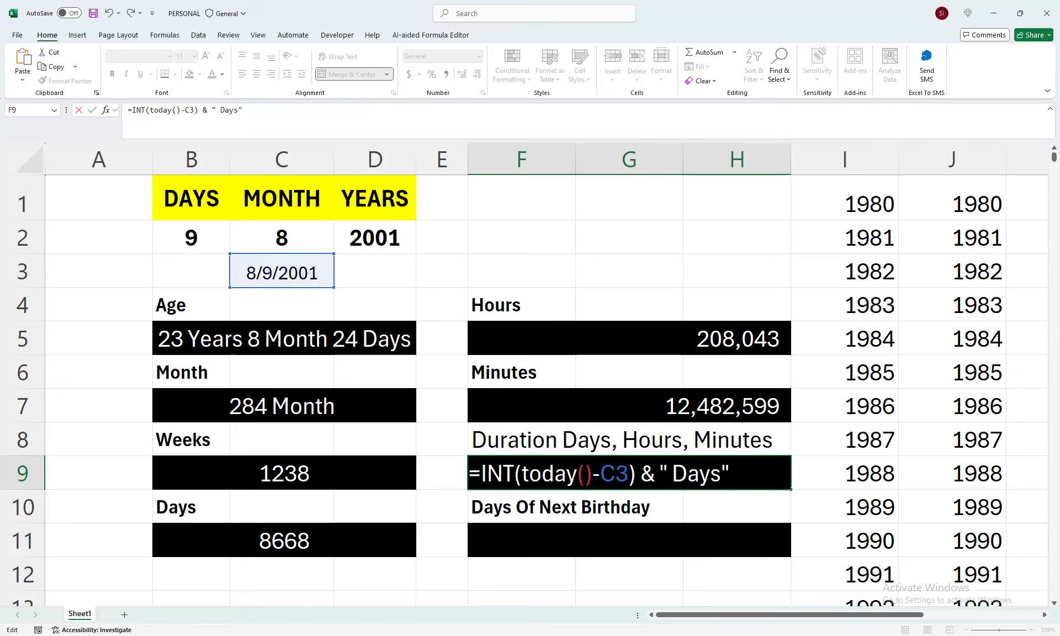
key("BackSpace")
type(", \"& in")
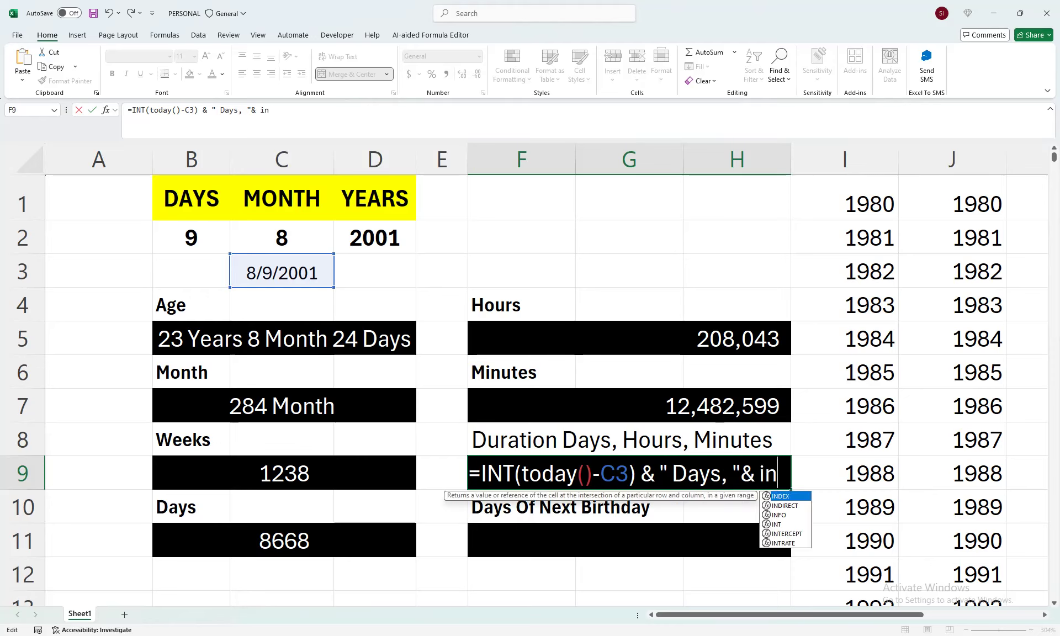
Step: Add the hours part INT(MOD((now()-C3*24,24)) to the duration formula in F9
key("Tab")
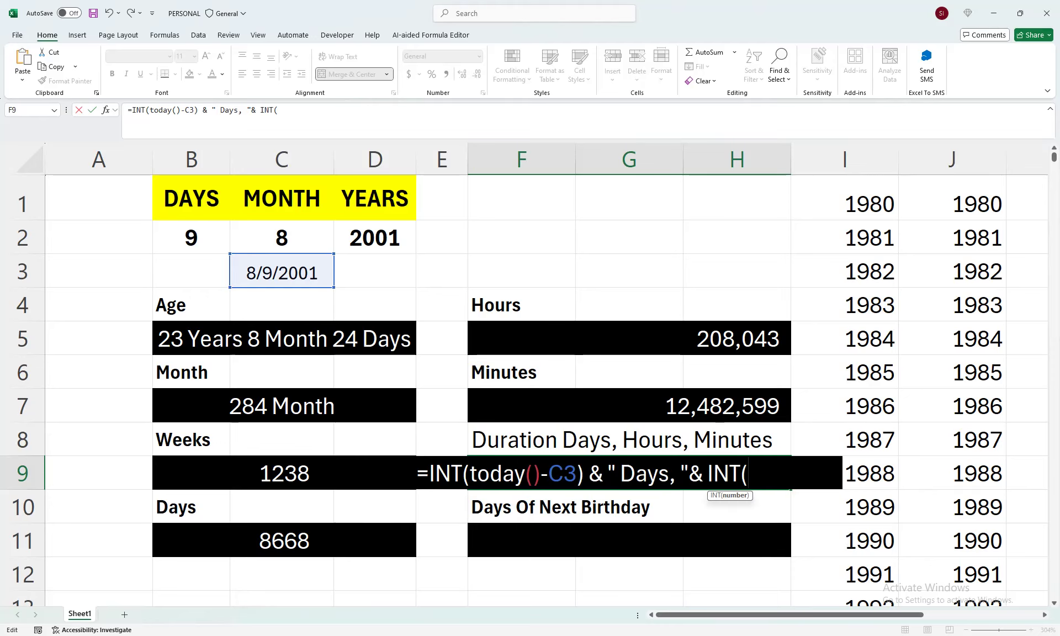
type("mod")
key("Tab")
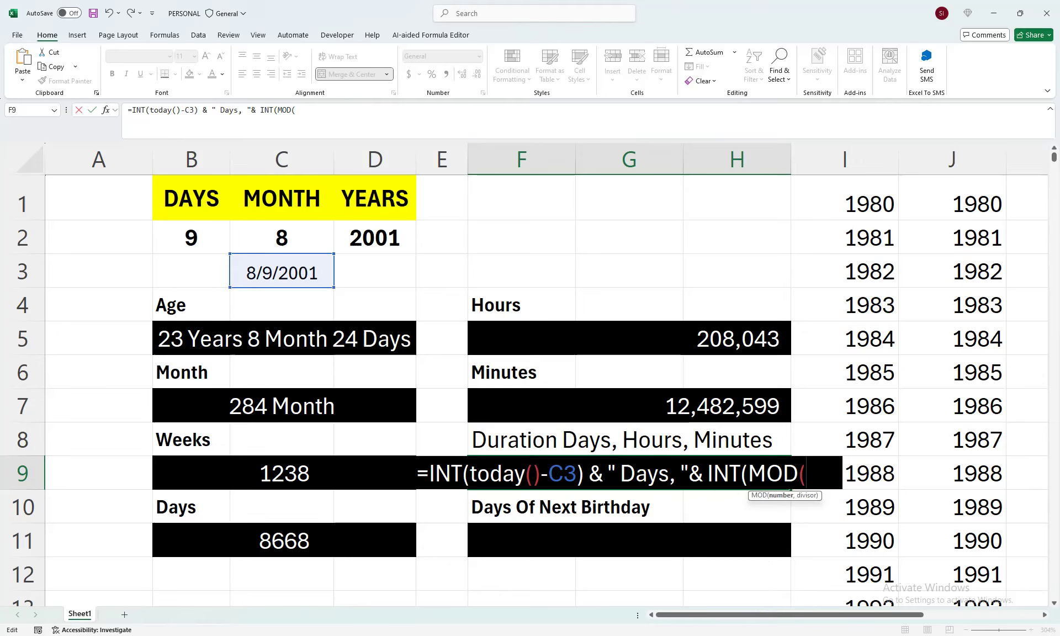
type("(now")
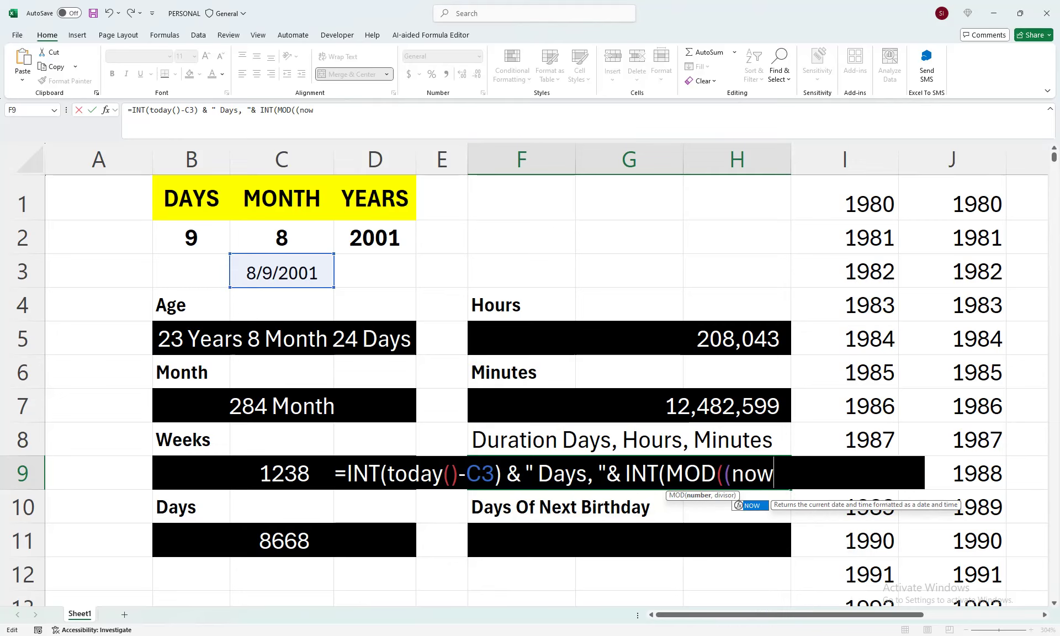
type("*")
key("BackSpace")
type("()")
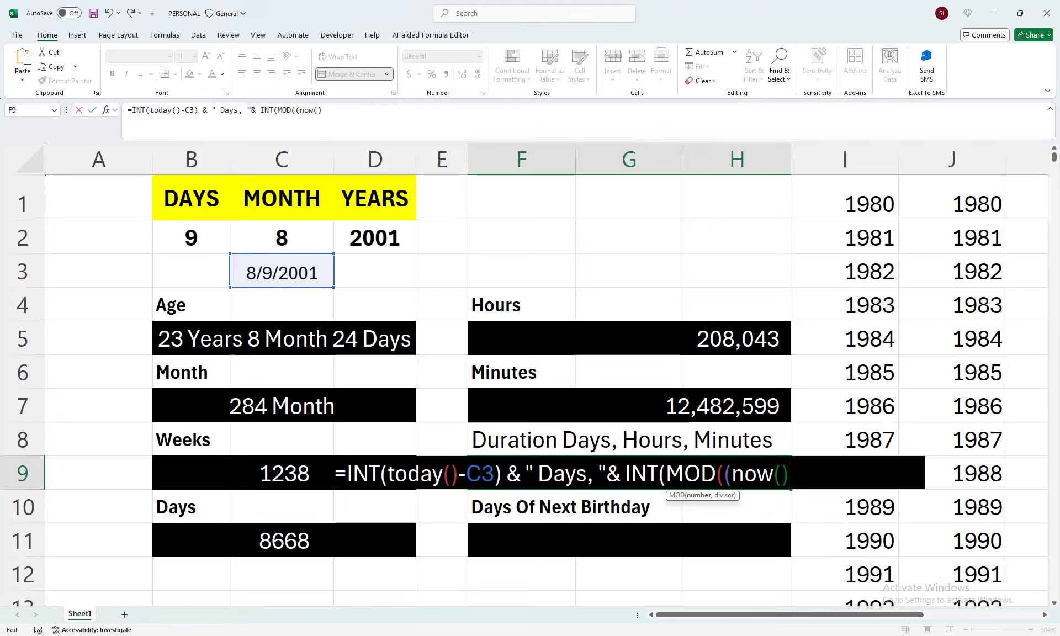
type("-")
left_click(282, 272)
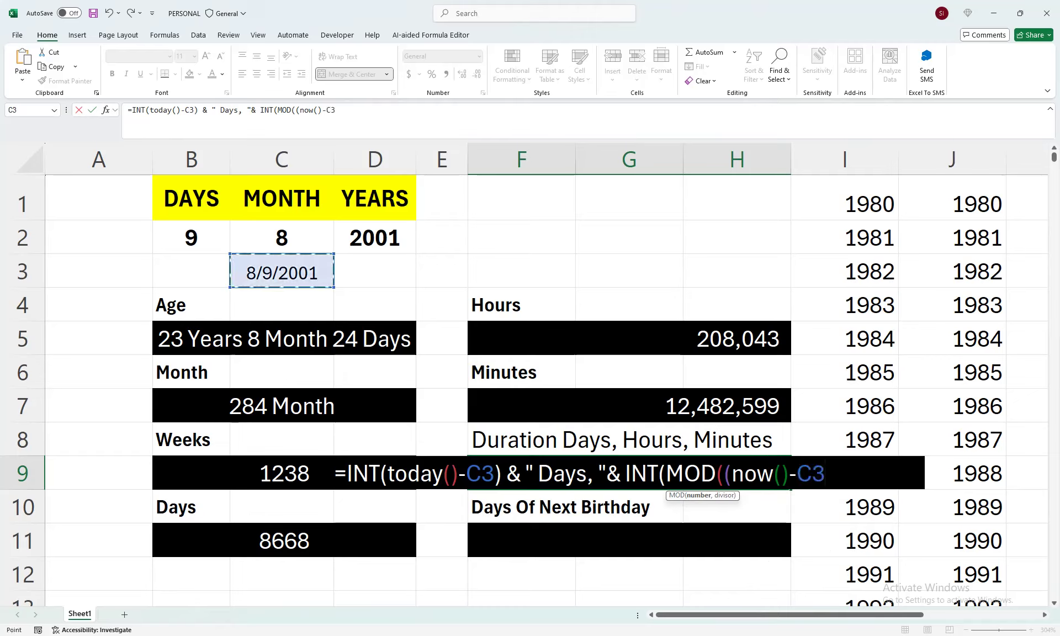
type("*24")
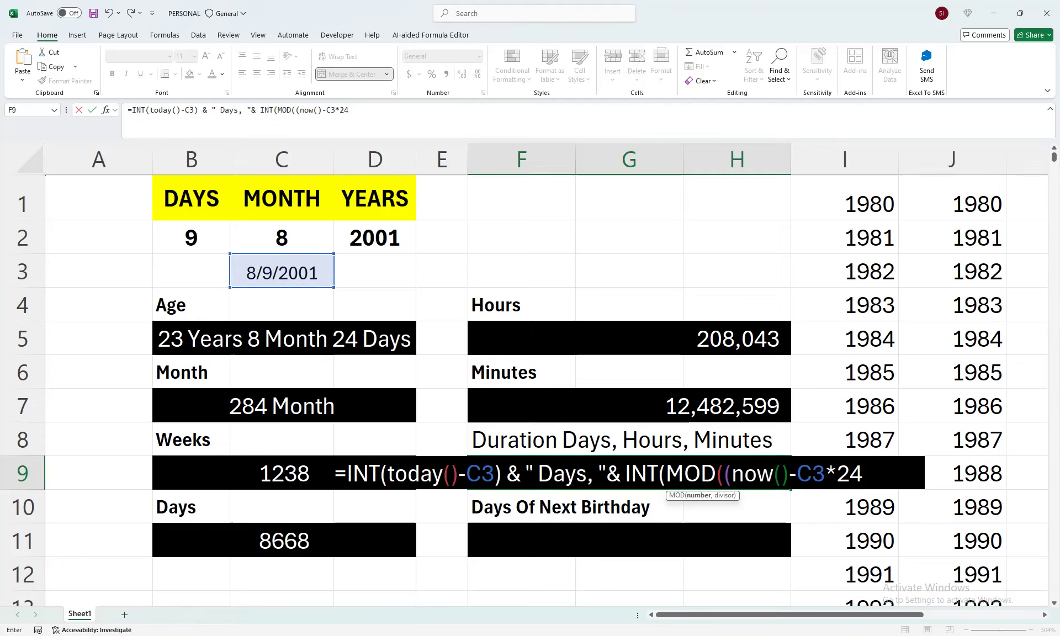
type(",24))")
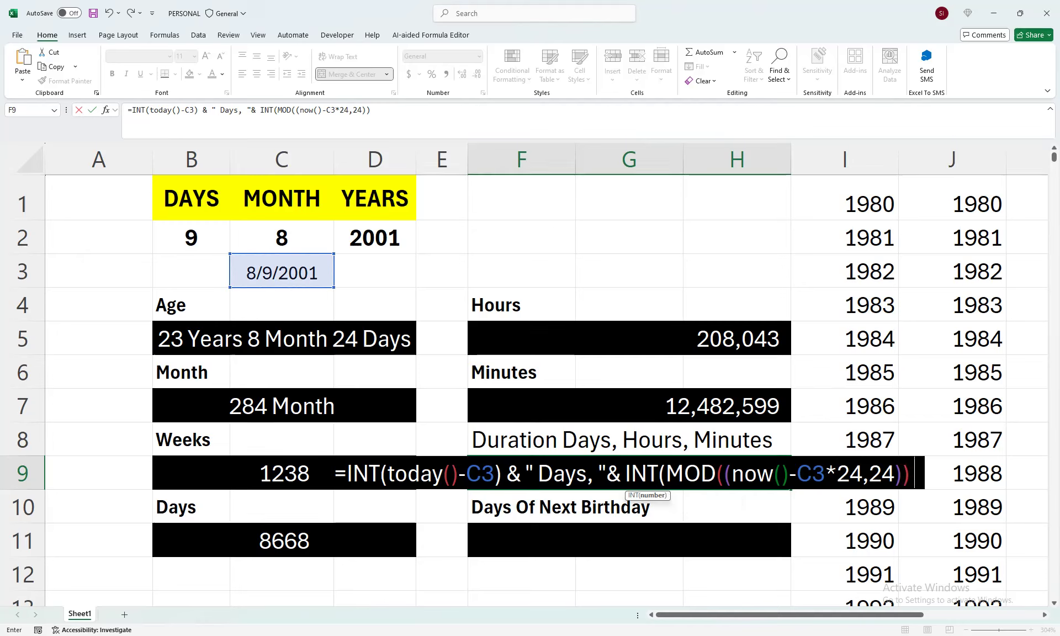
Step: Append the label & " Hours, " after the hours part and join another INT function with &
type(" &")
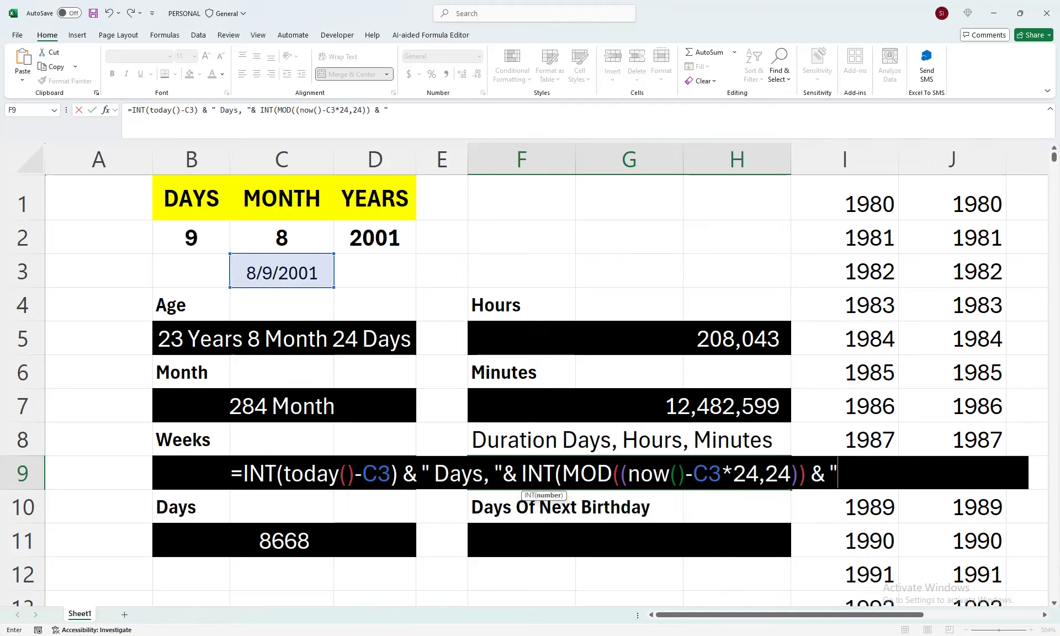
type(" \" Hours")
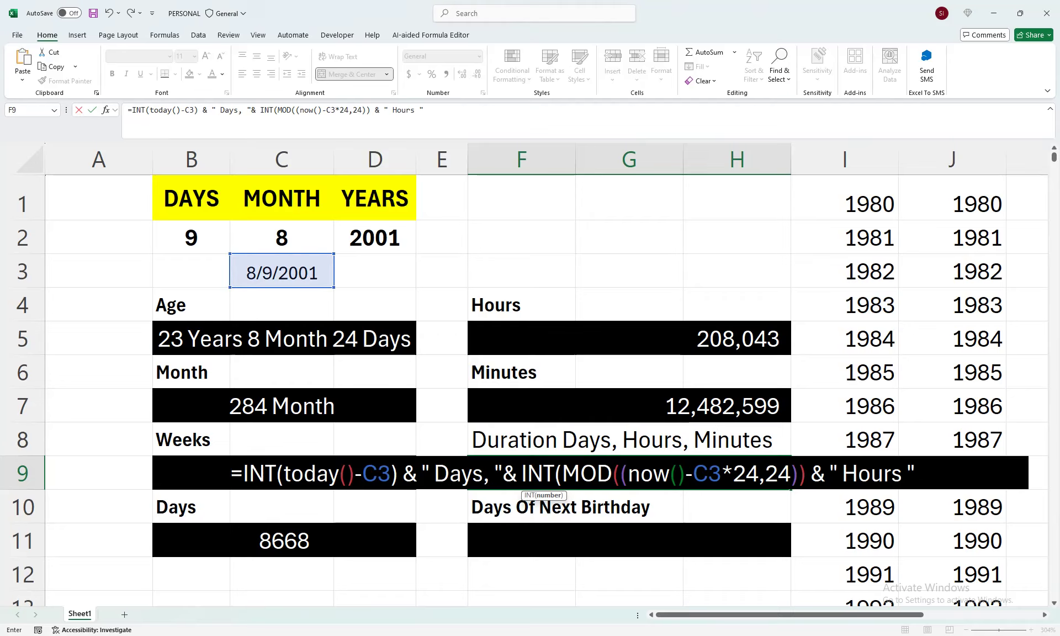
key("BackSpace")
type(", \" & int")
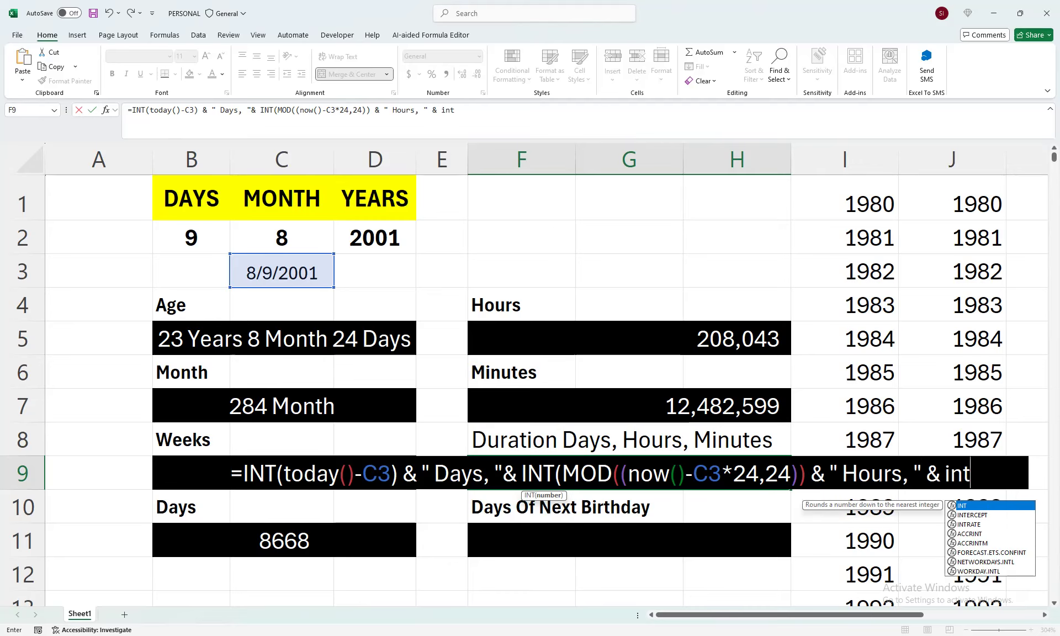
Step: Add the minutes part INT(MOD((now()-C3)*24*60,60)) to the duration formula in F9
key("Tab")
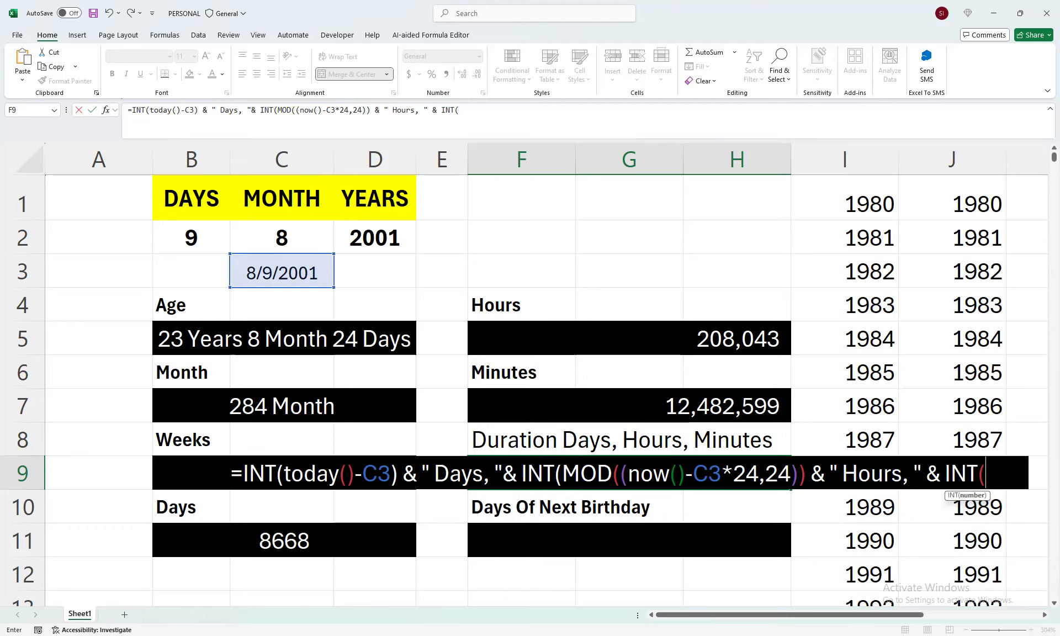
type("mi")
key("BackSpace")
type("od")
key("Tab")
type("(")
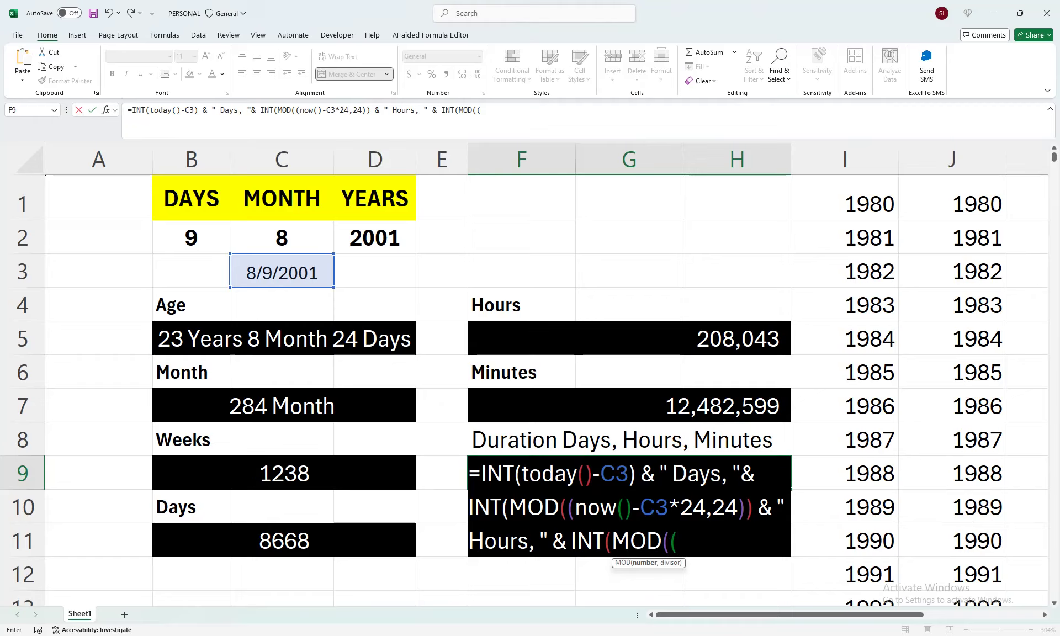
type("now()-")
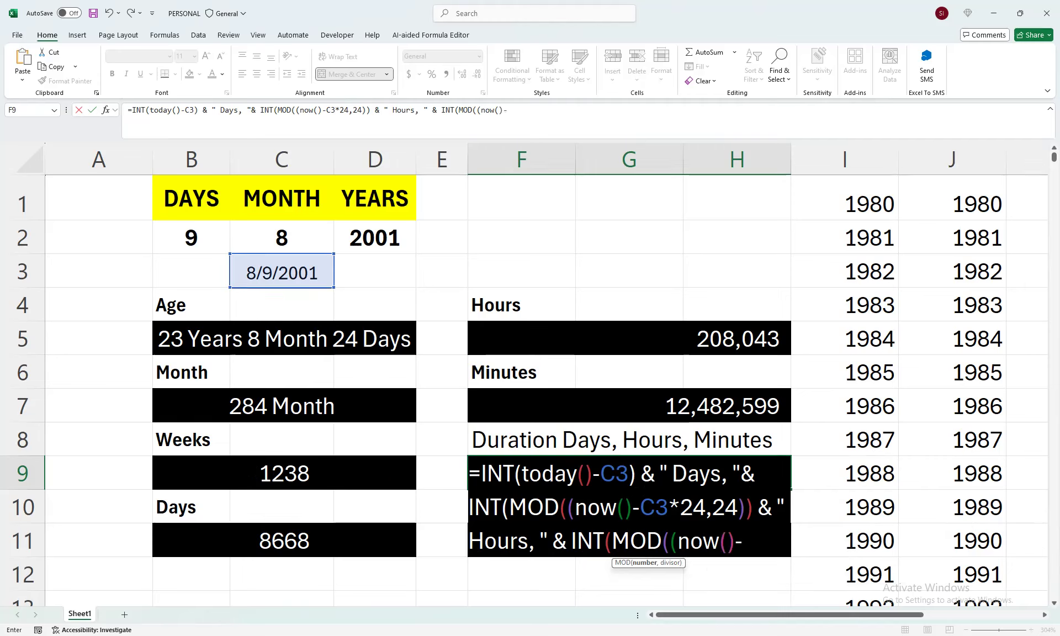
left_click(281, 271)
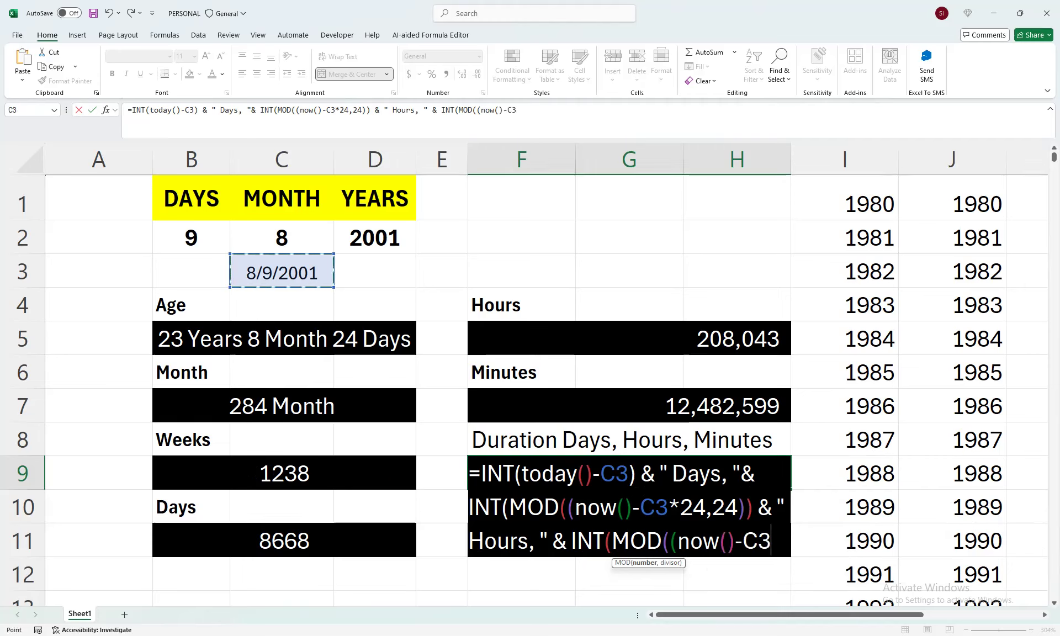
type(")*24")
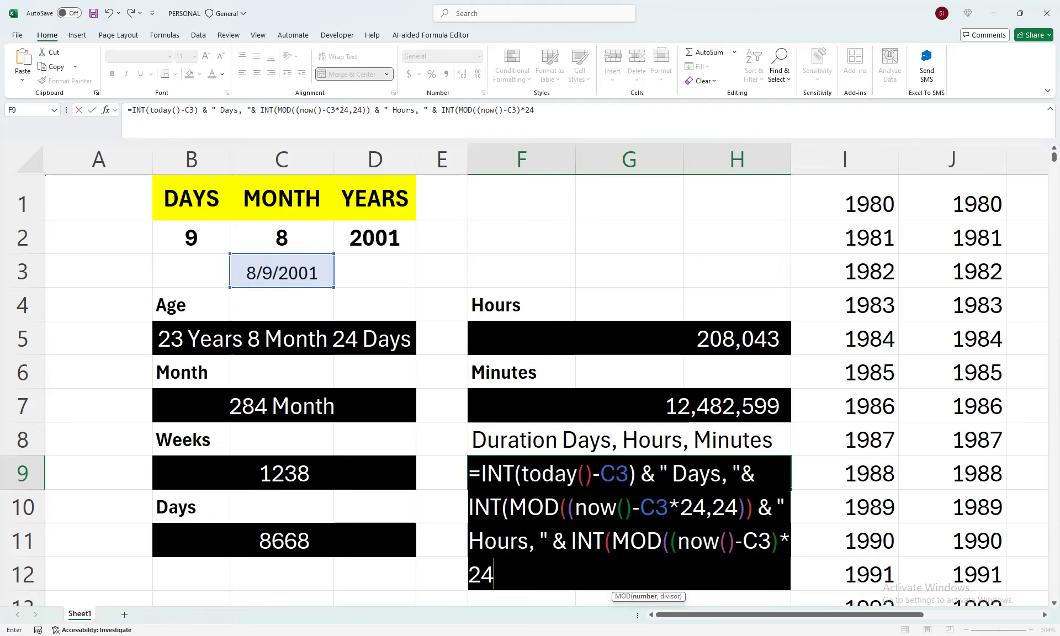
type("*60,")
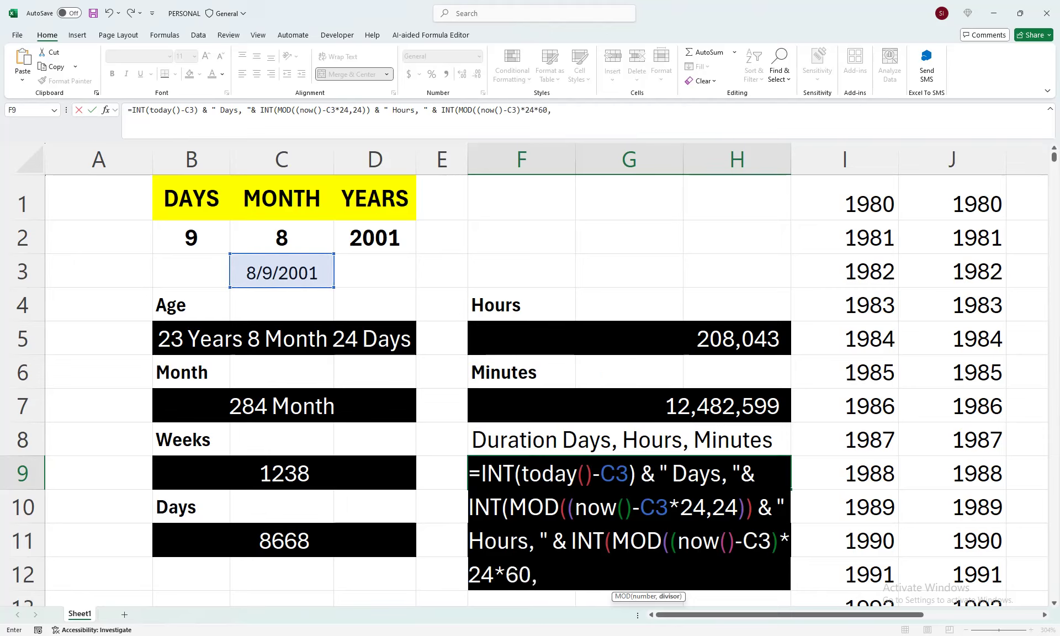
type("60)")
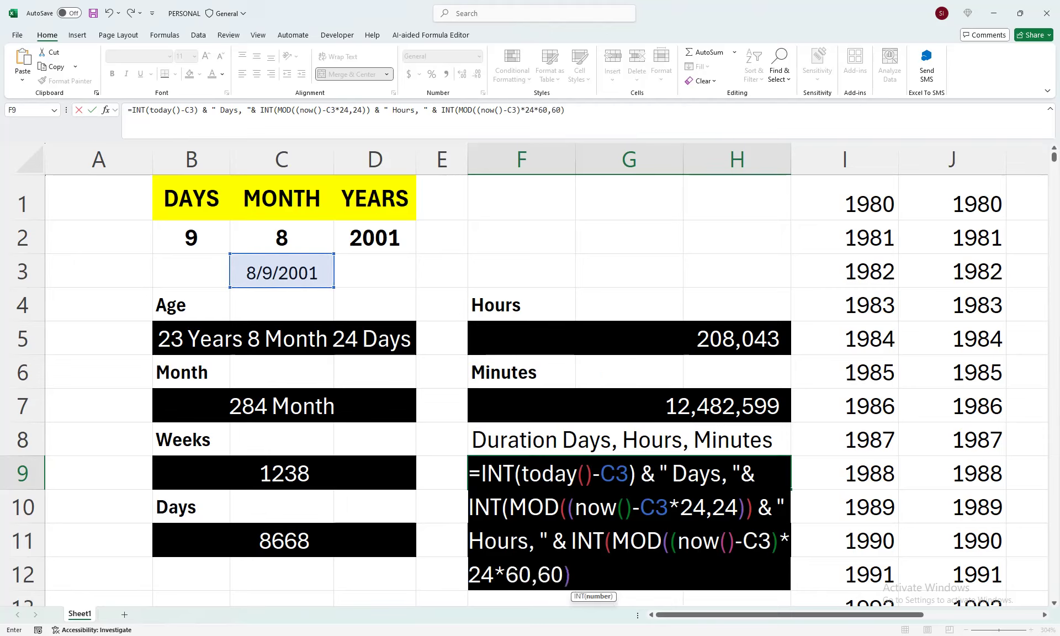
type(")")
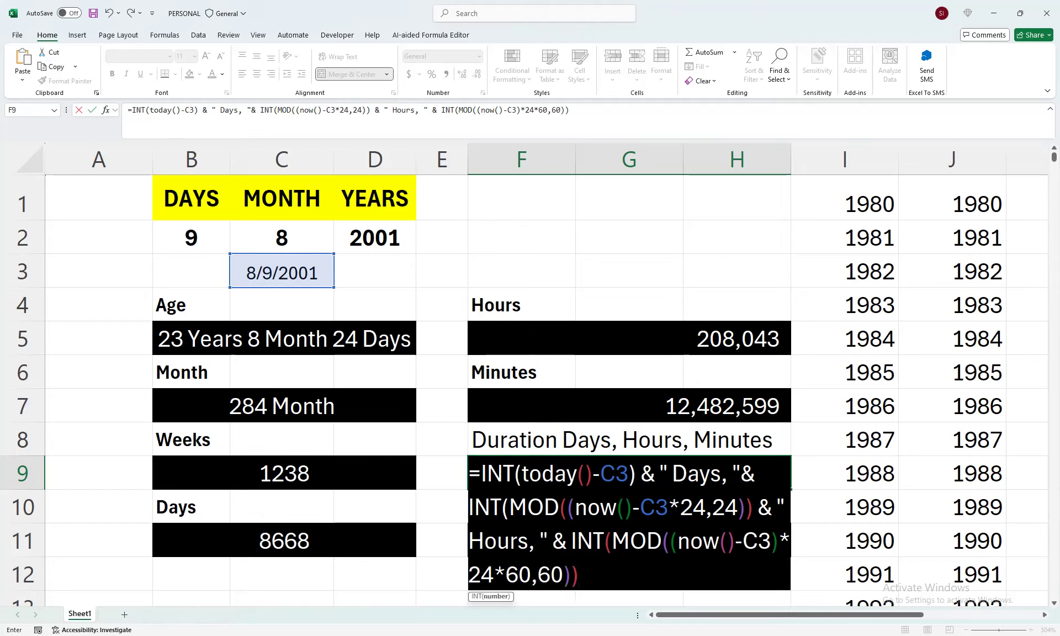
Step: Append & "Minuts" to the end of the duration formula and try to enter it in F9
type(" & \"")
type("Minue")
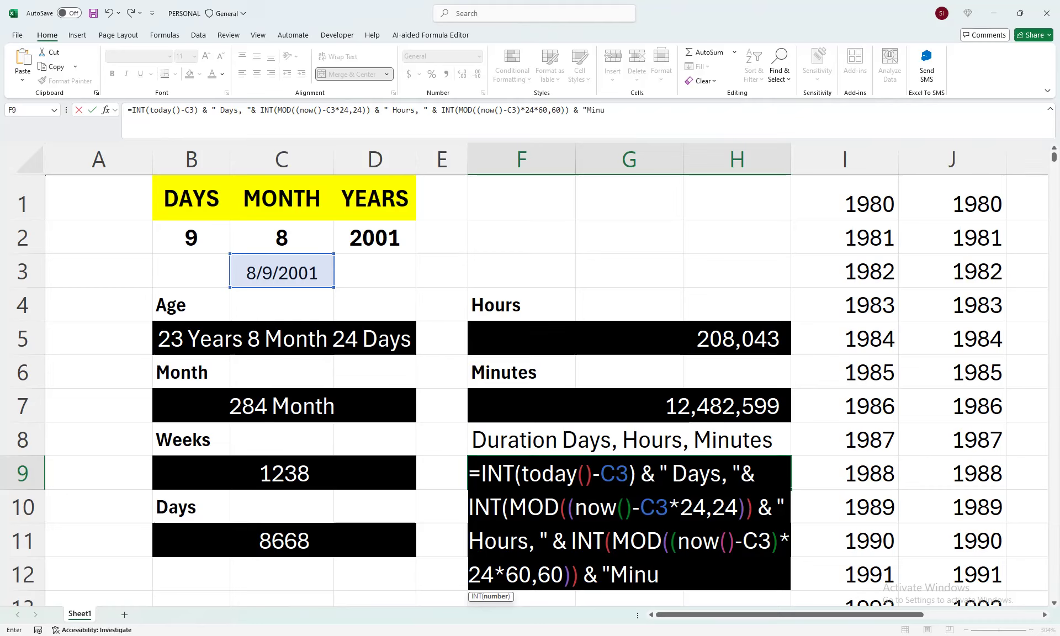
key("BackSpace")
key("BackSpace")
type("uts\"")
key("Return")
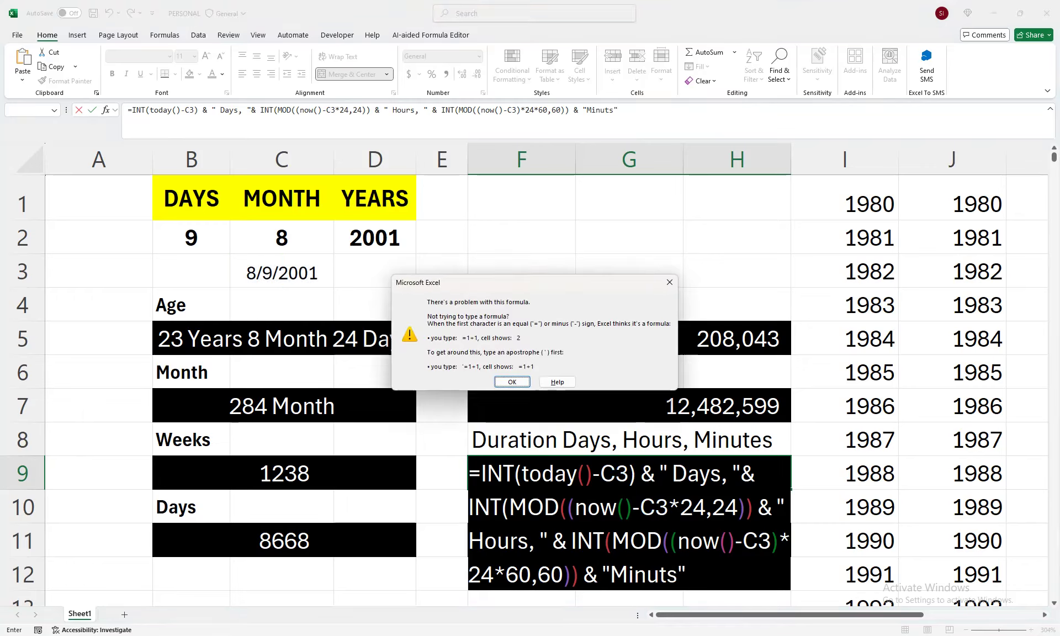
key("Return")
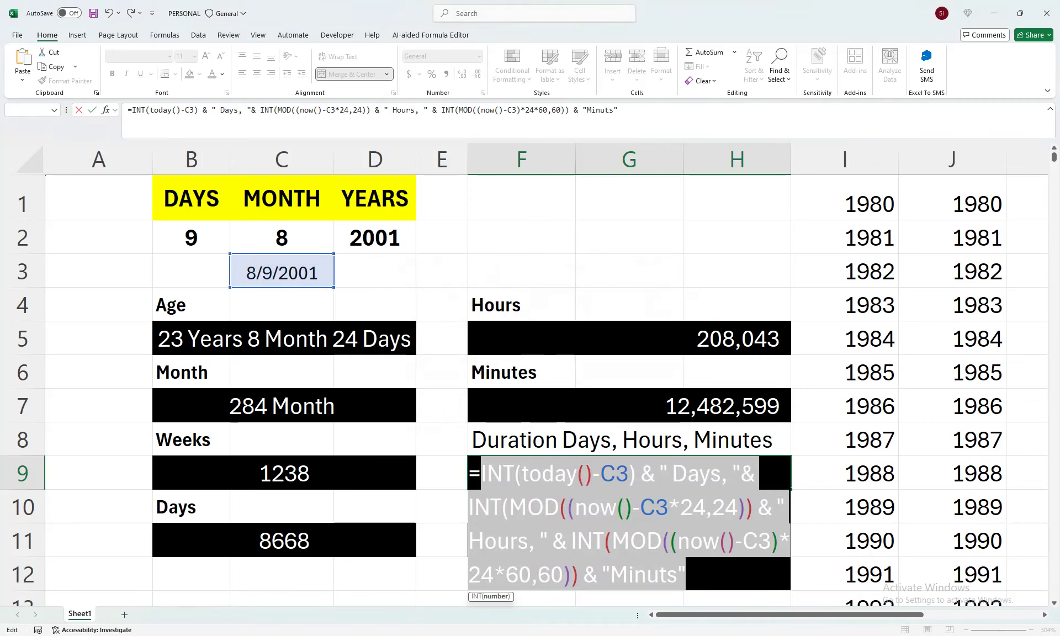
Step: Close the parenthesis after NOW()-C3 in the hours part of the duration formula in F9 and enter the formula
left_click(488, 473)
key("Return")
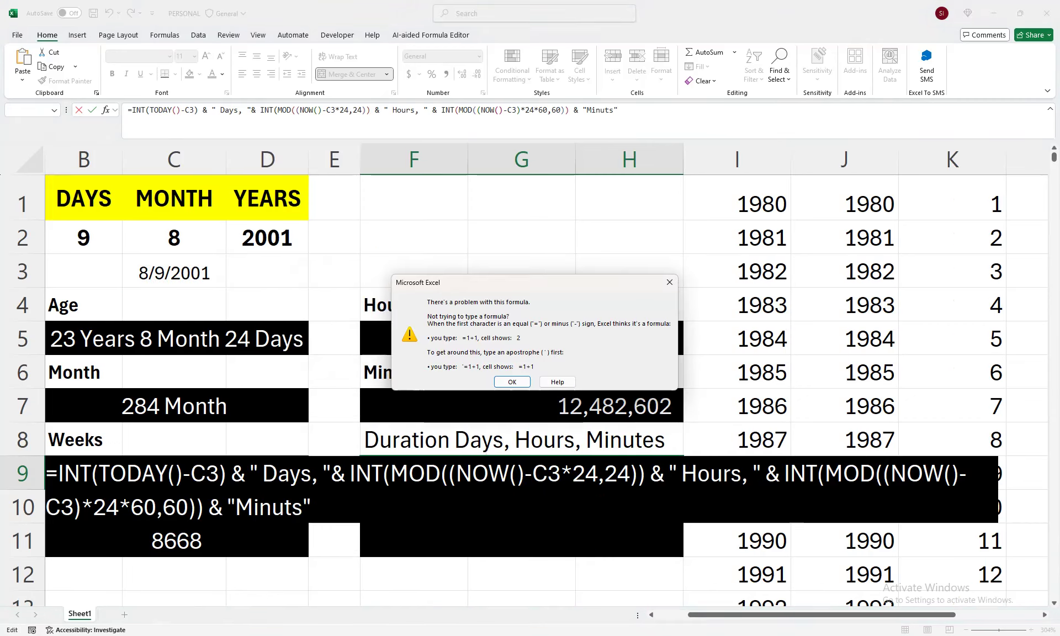
key("Return")
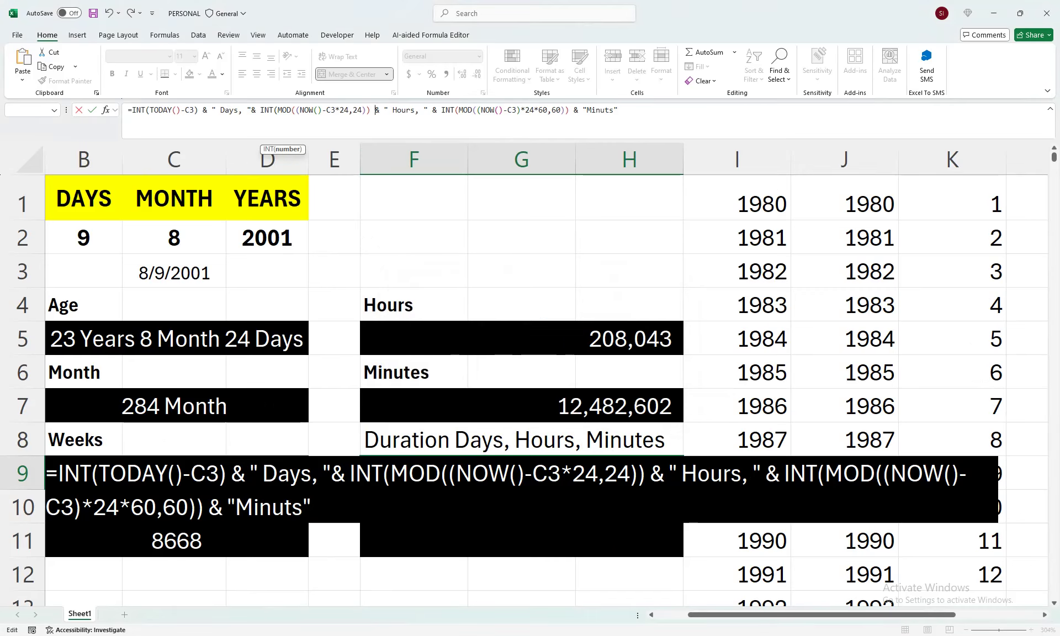
left_click(335, 110)
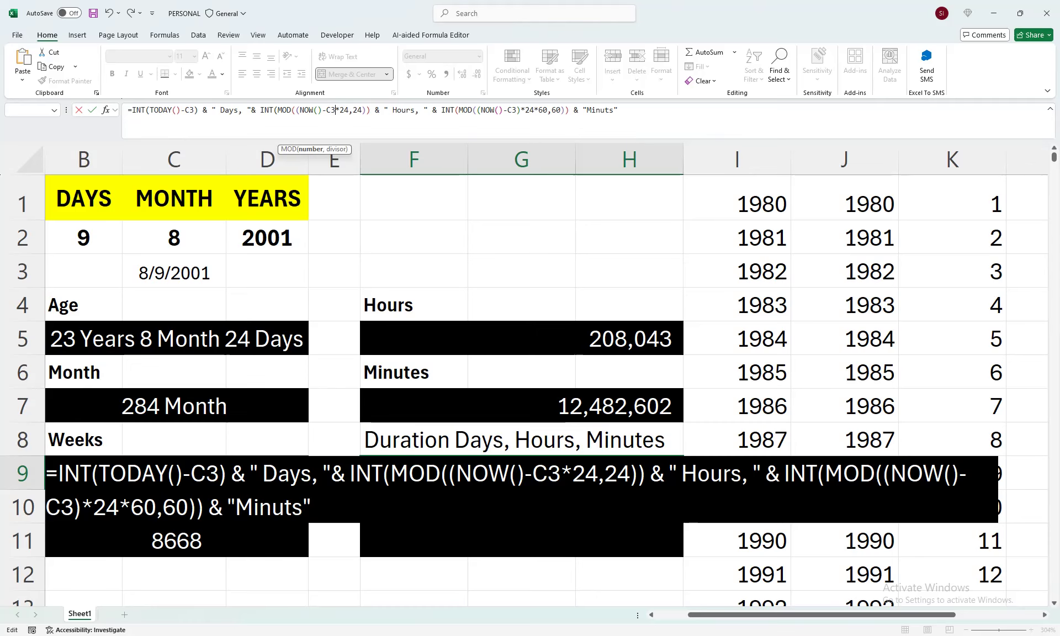
type(")")
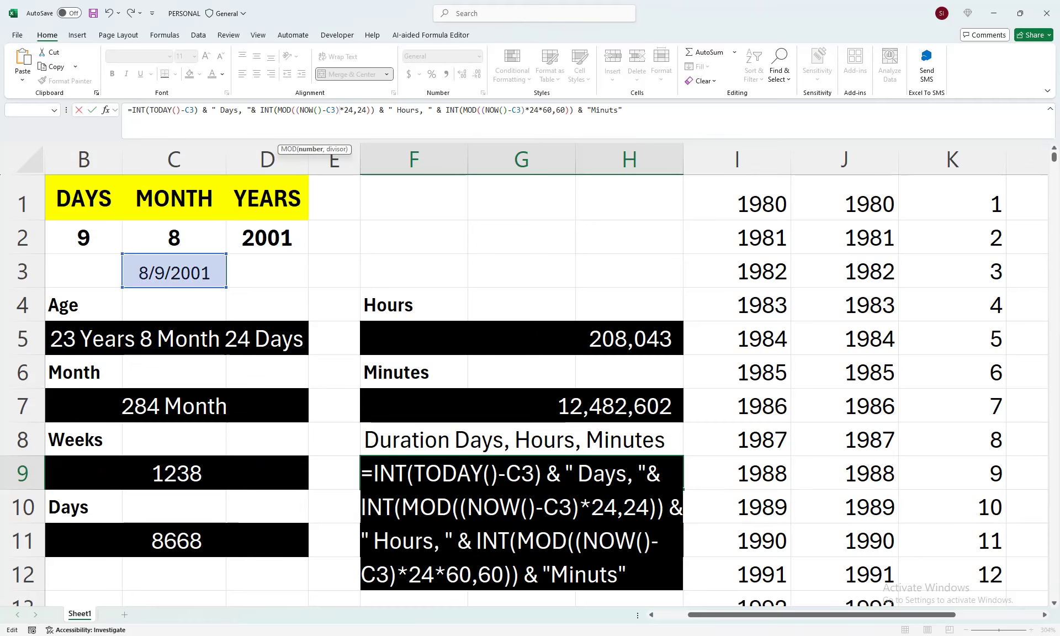
key("Return")
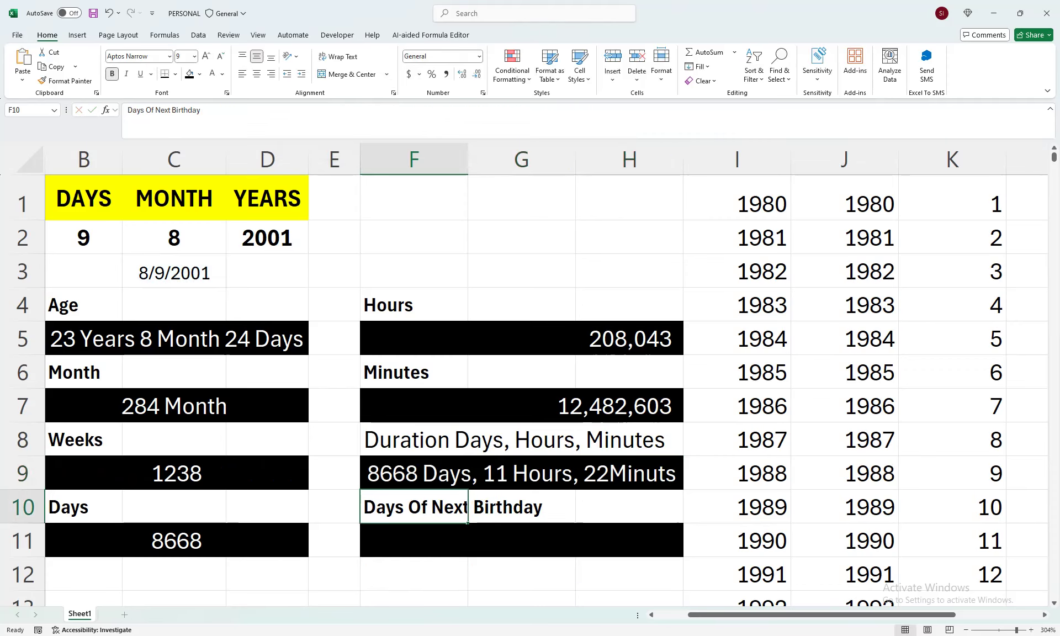
key("Up")
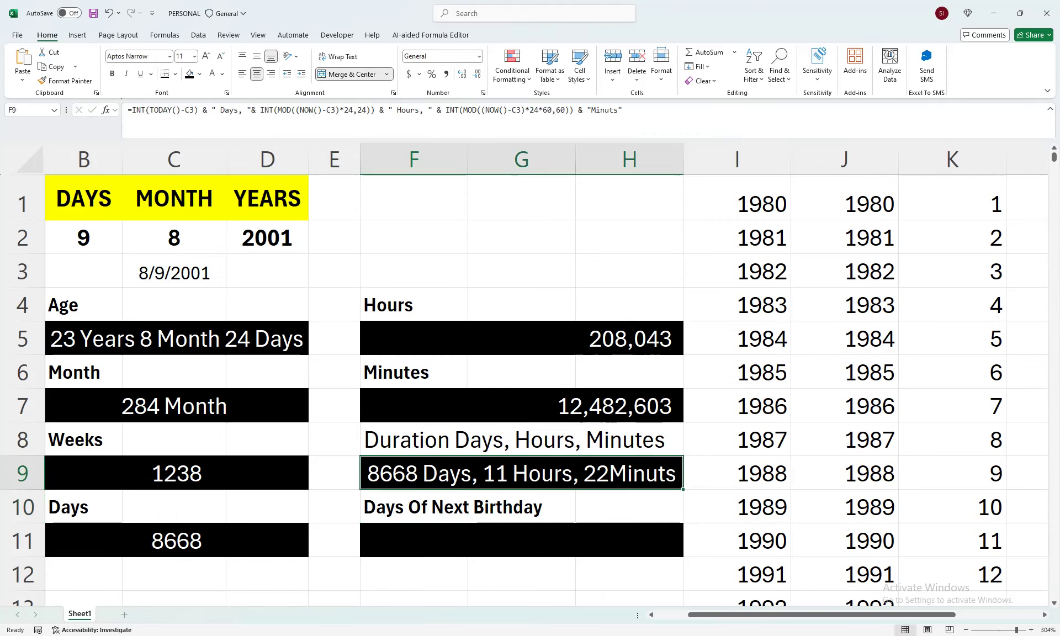
Step: Insert a space before Minuts in the last text label of the duration formula in F9
left_click(176, 541)
left_click_drag(821, 615, 789, 614)
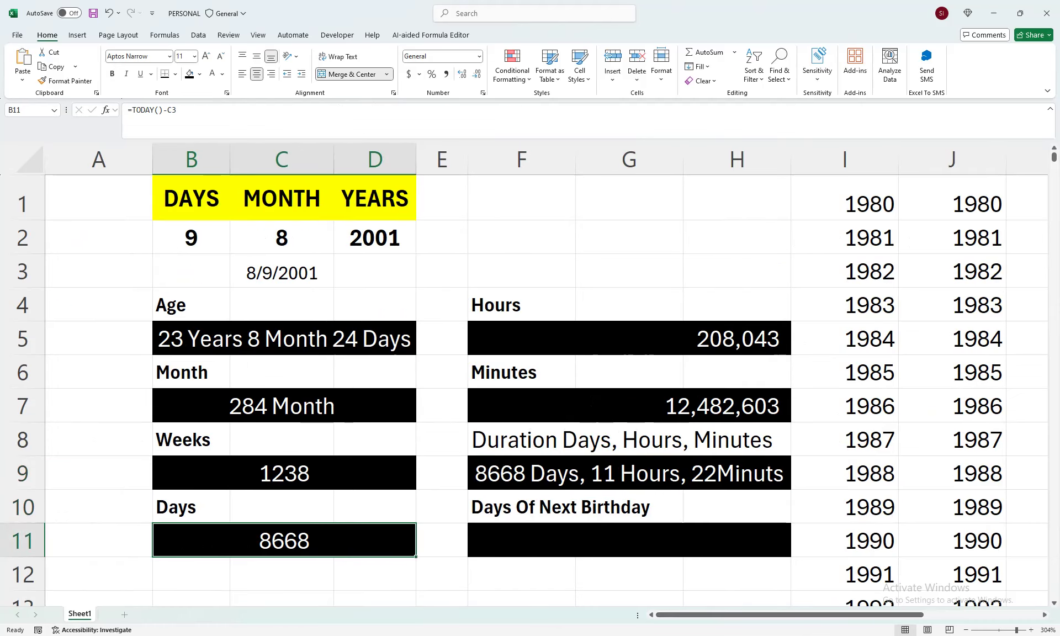
left_click(630, 440)
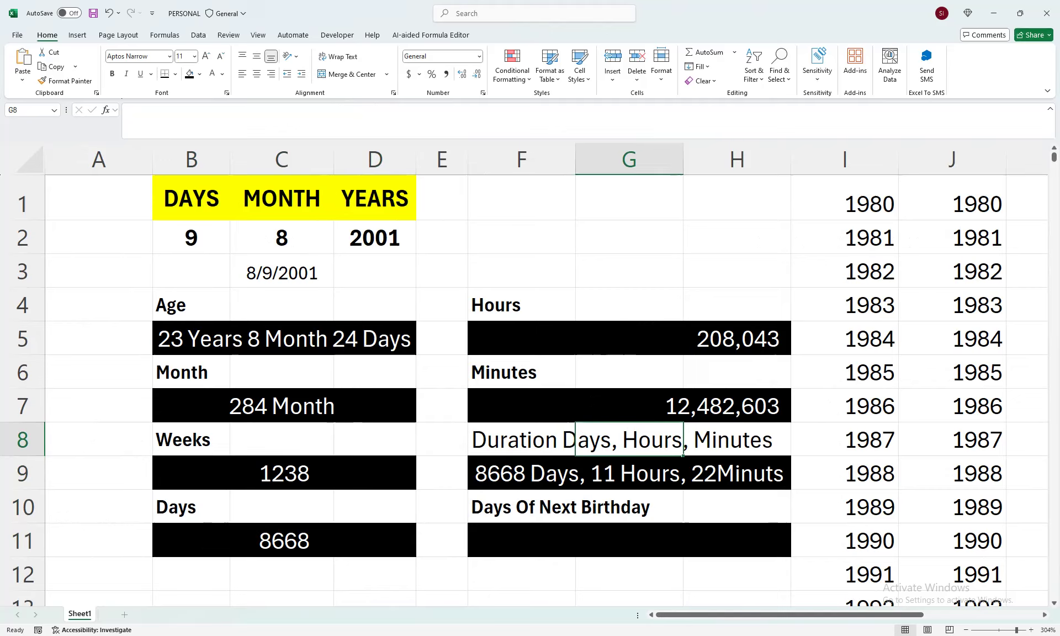
left_click(629, 474)
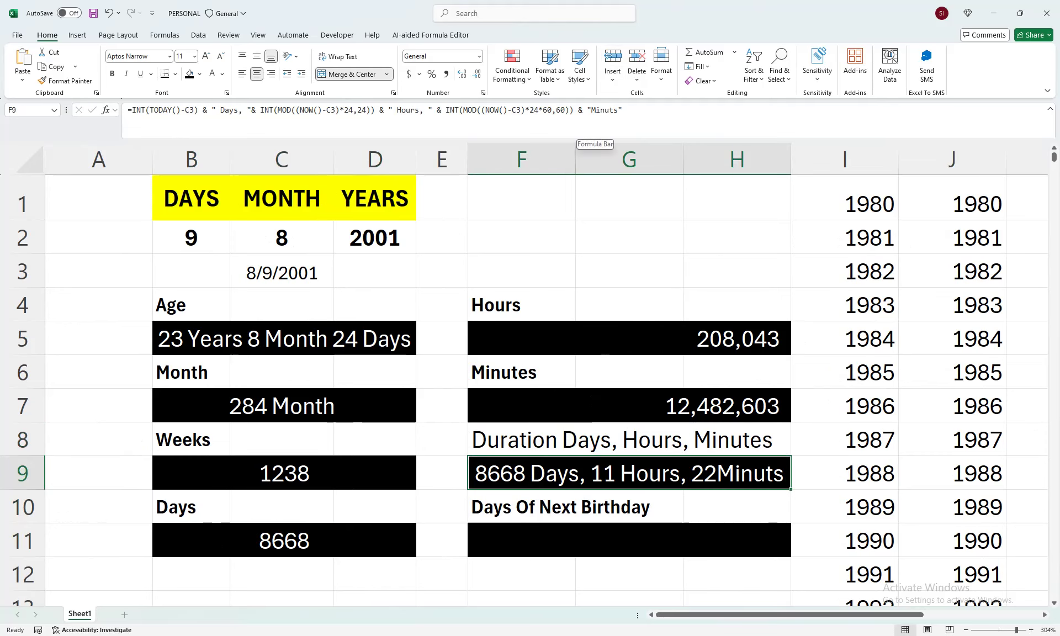
left_click(591, 130)
key("Return")
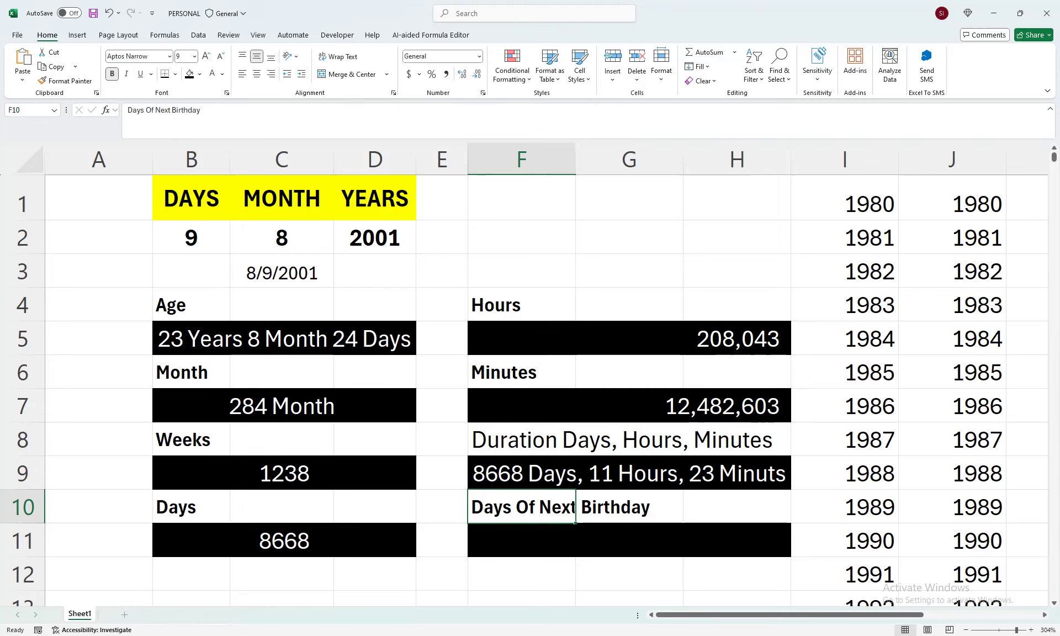
Step: Change the label in F10 to Days to Next Birthday
left_click(629, 540)
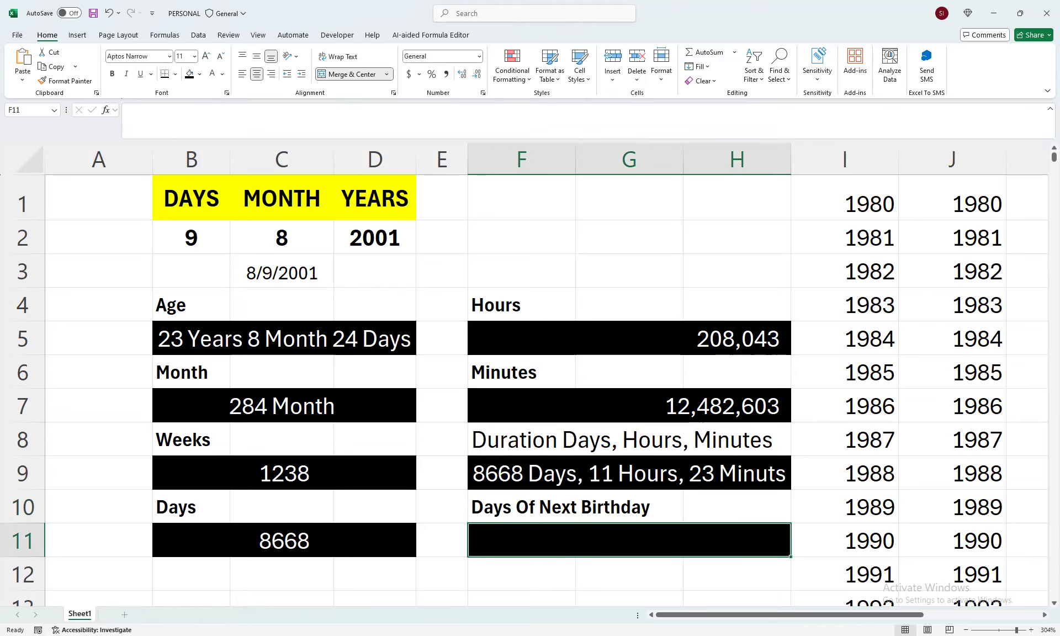
left_click(521, 305)
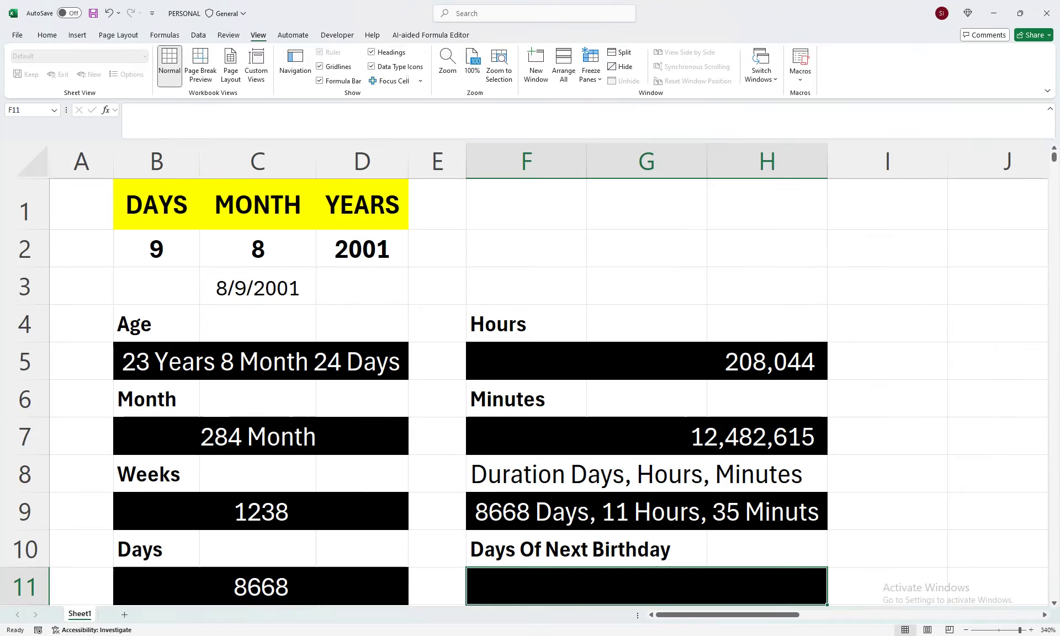
double_click(539, 549)
key("BackSpace")
key("BackSpace")
type("to")
key("Return")
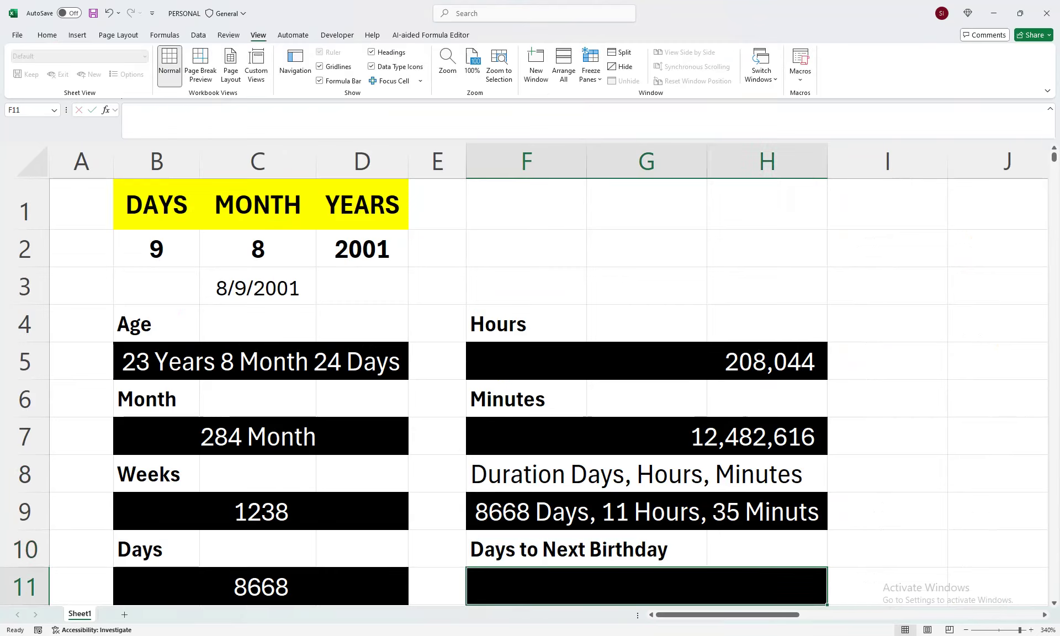
Step: Begin a formula in F11 with =datedif(today() as the start date
type("=date")
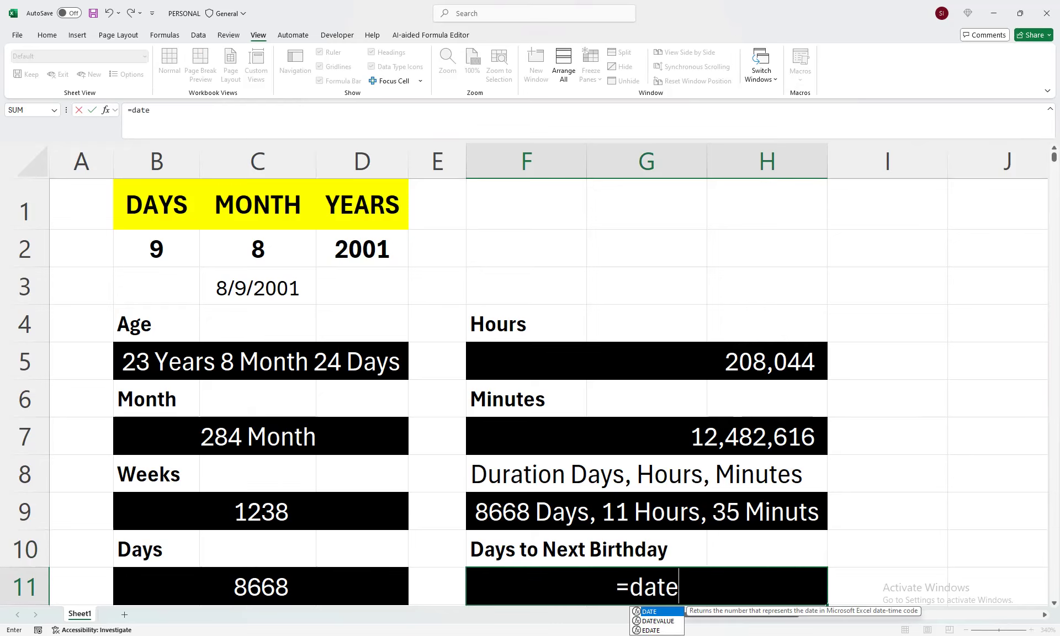
type("dif(")
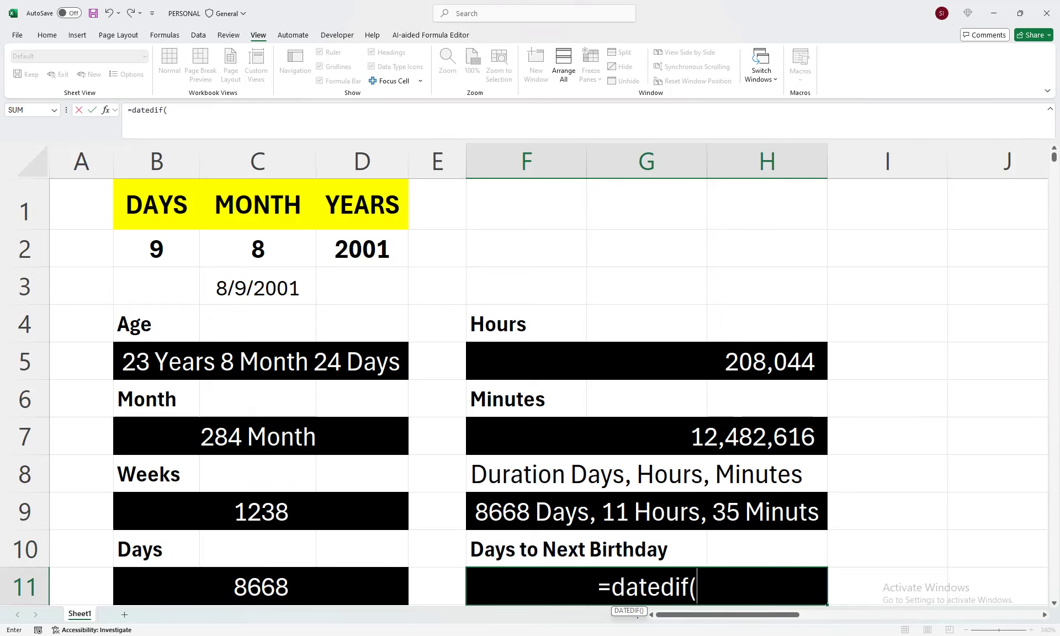
type("today(")
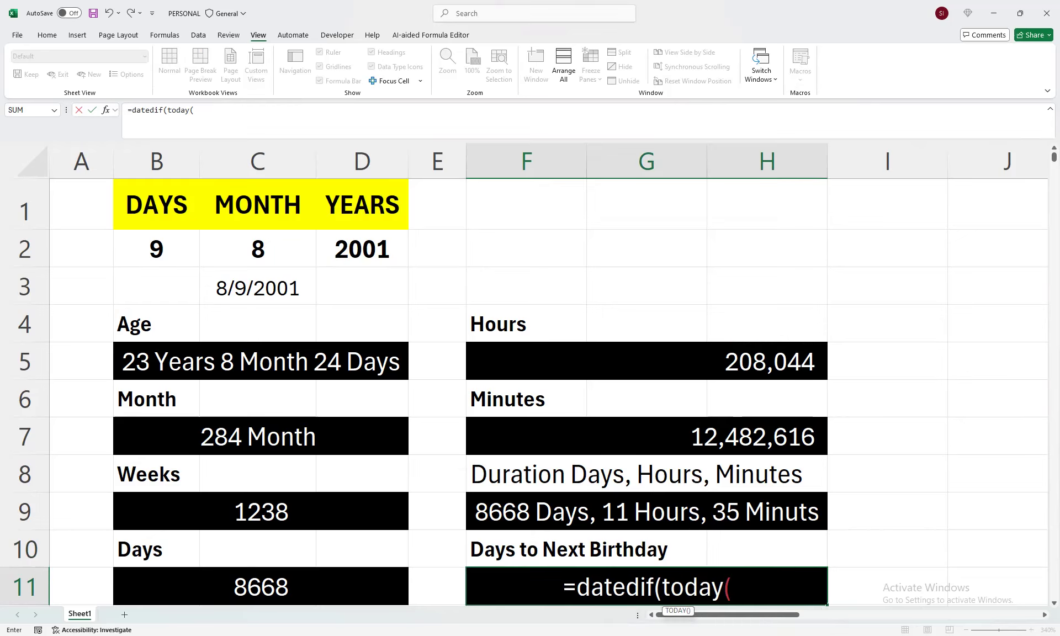
type(")")
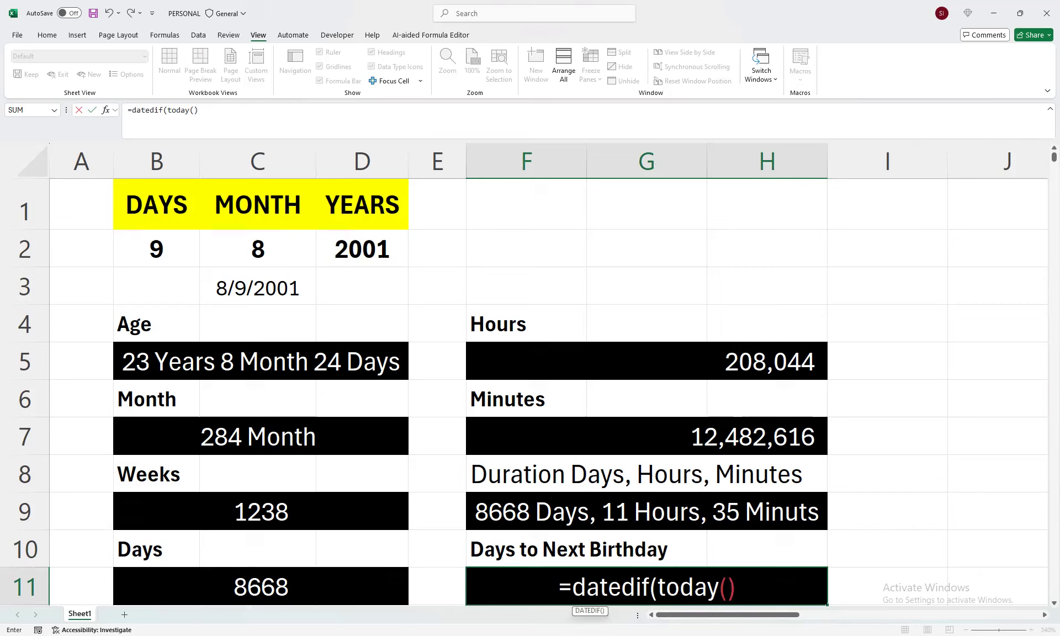
Step: Add a DATE function as the end date in the F11 formula, with YEAR(today()) as its year
type(",date")
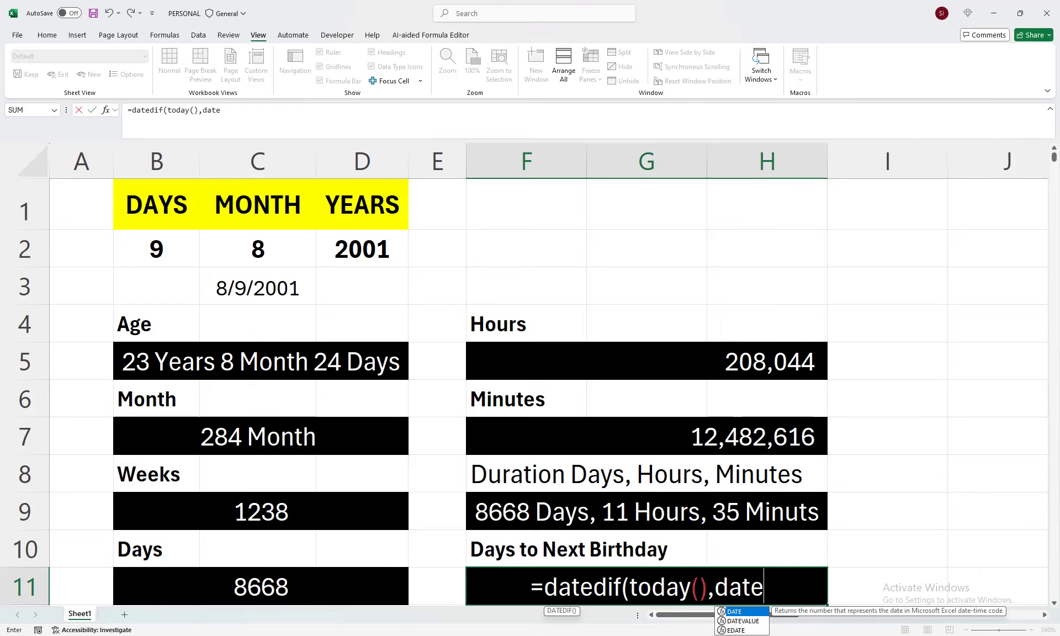
key("Tab")
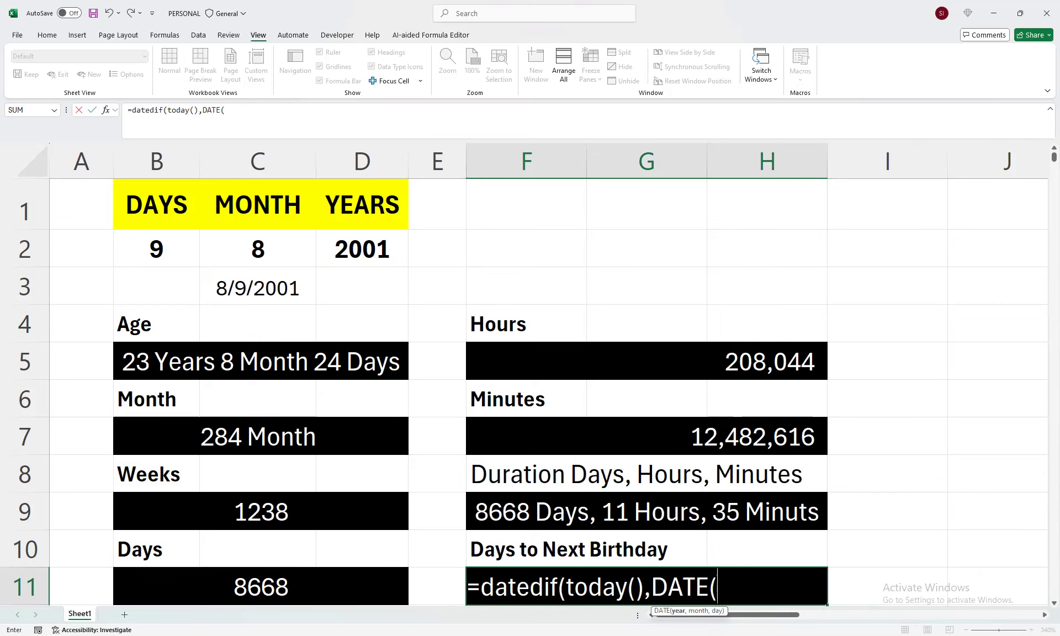
type("yea")
key("Tab")
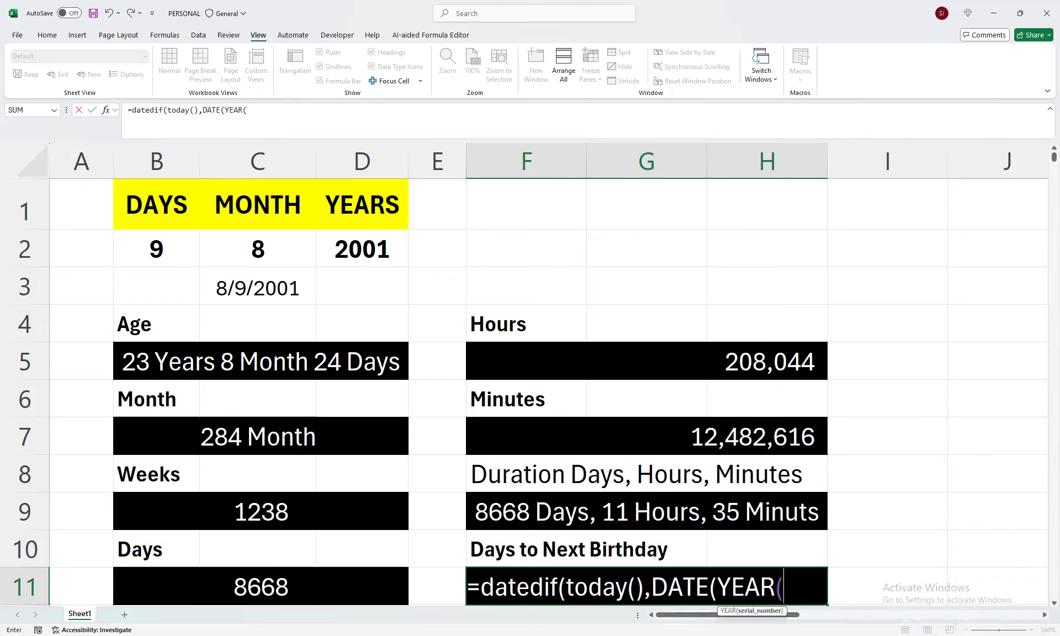
type("today(")
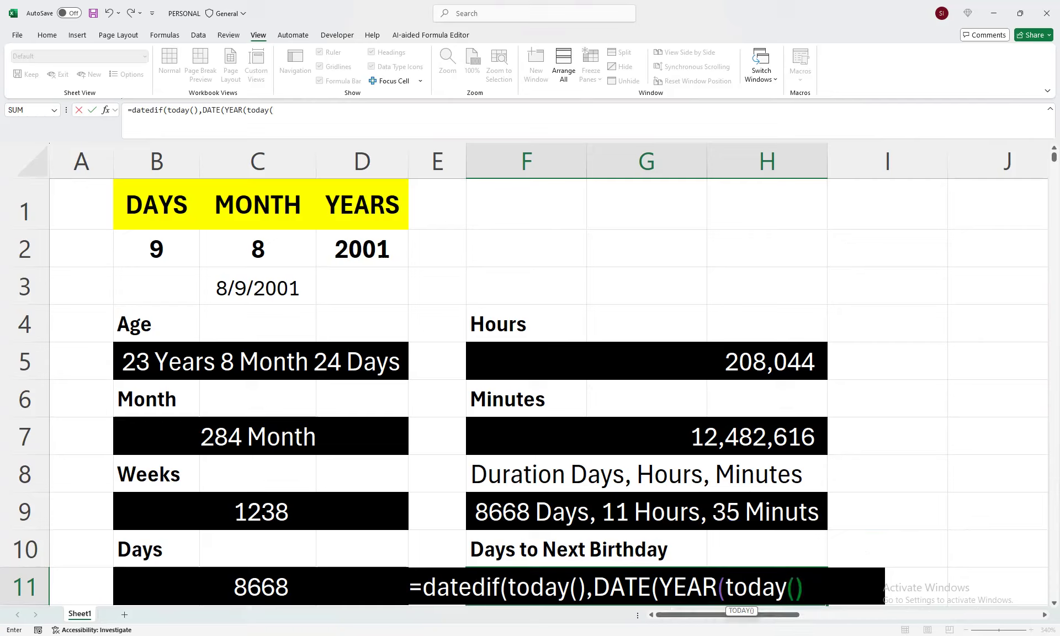
type("))")
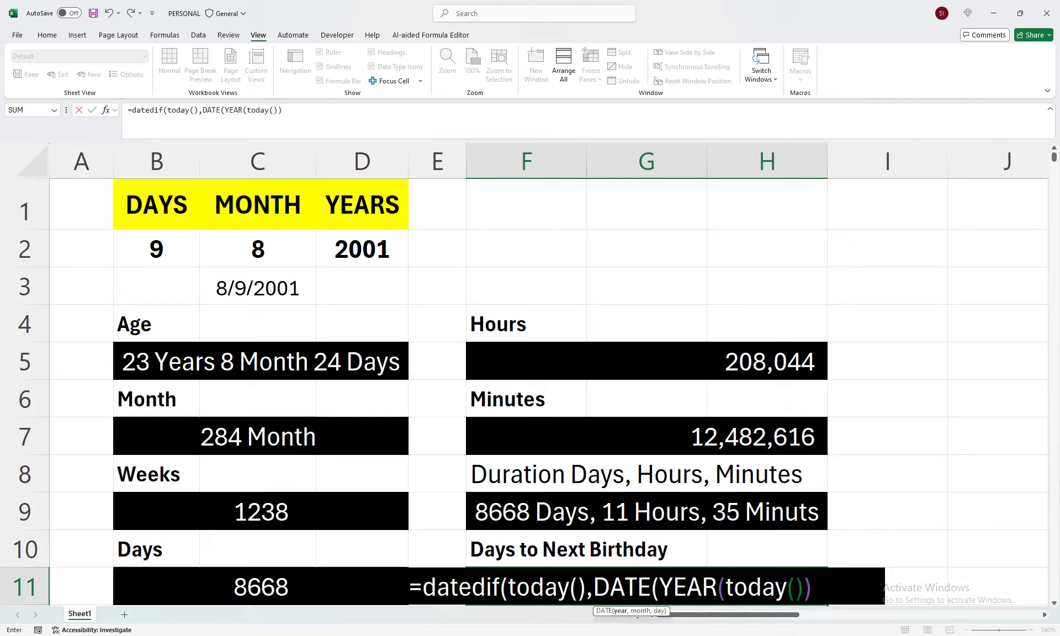
Step: Append +(DATE(YEAR(today()) to the year argument in the F11 formula
type("+(date")
key("Tab")
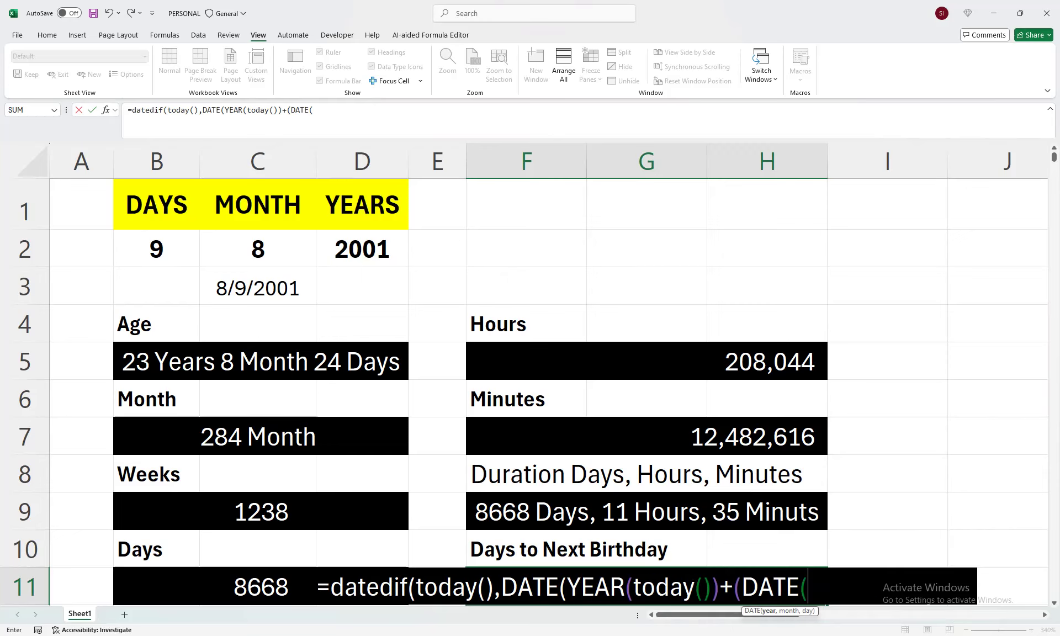
type("year")
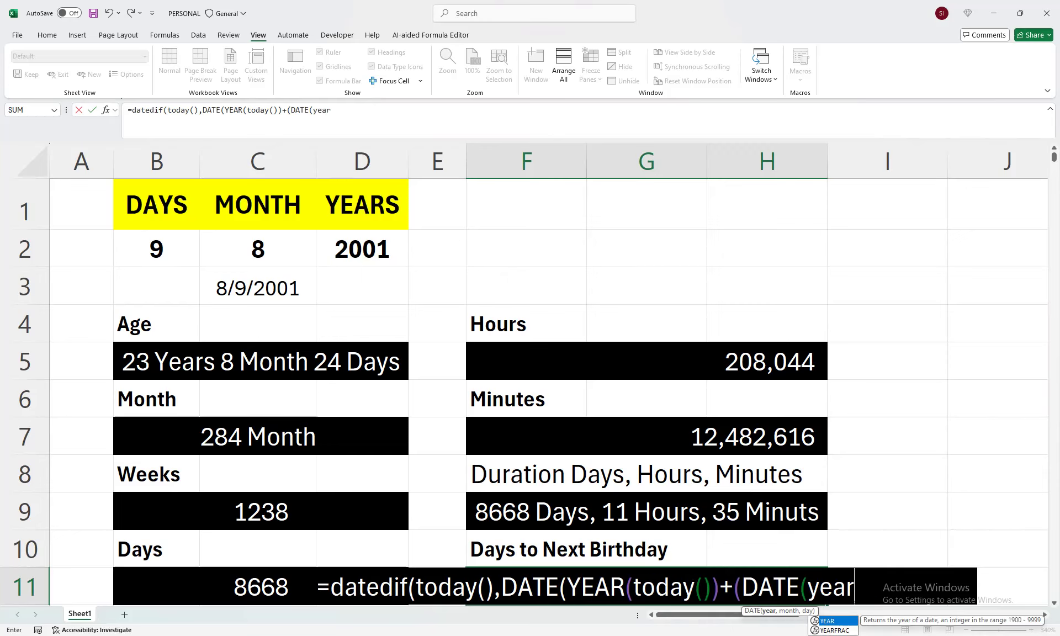
key("Tab")
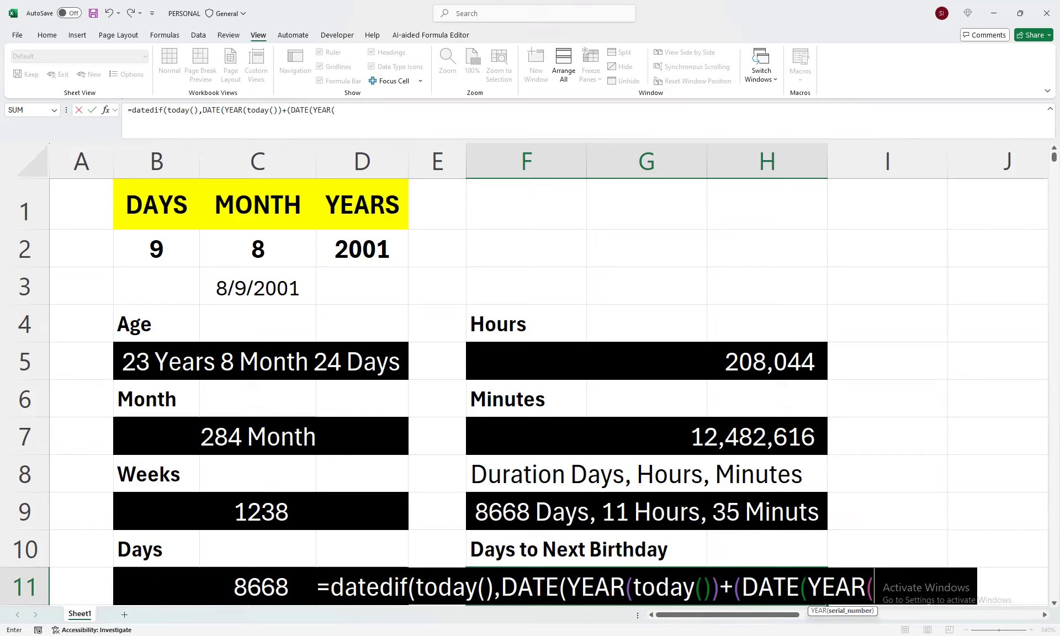
type("today")
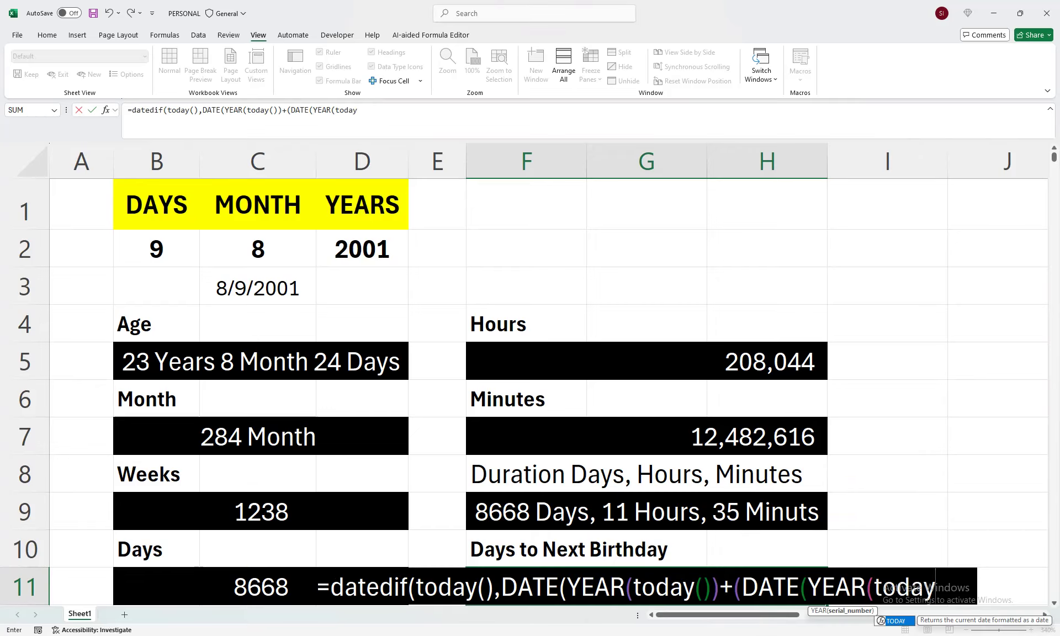
type("())")
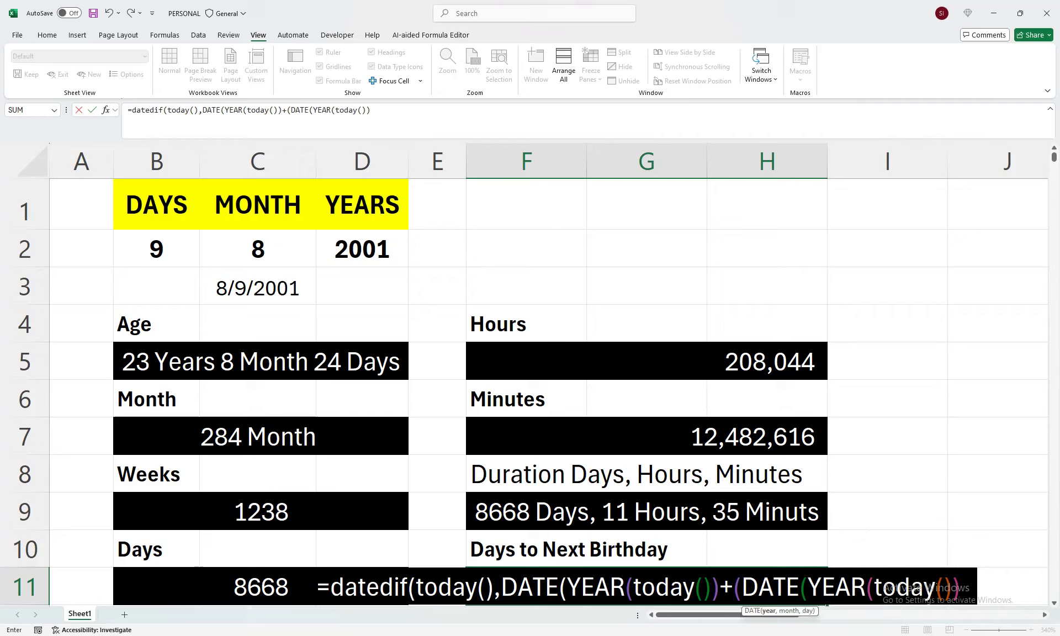
Step: Add MONTH(C3) as the month argument of the inner DATE function in the F11 formula
type("),mo")
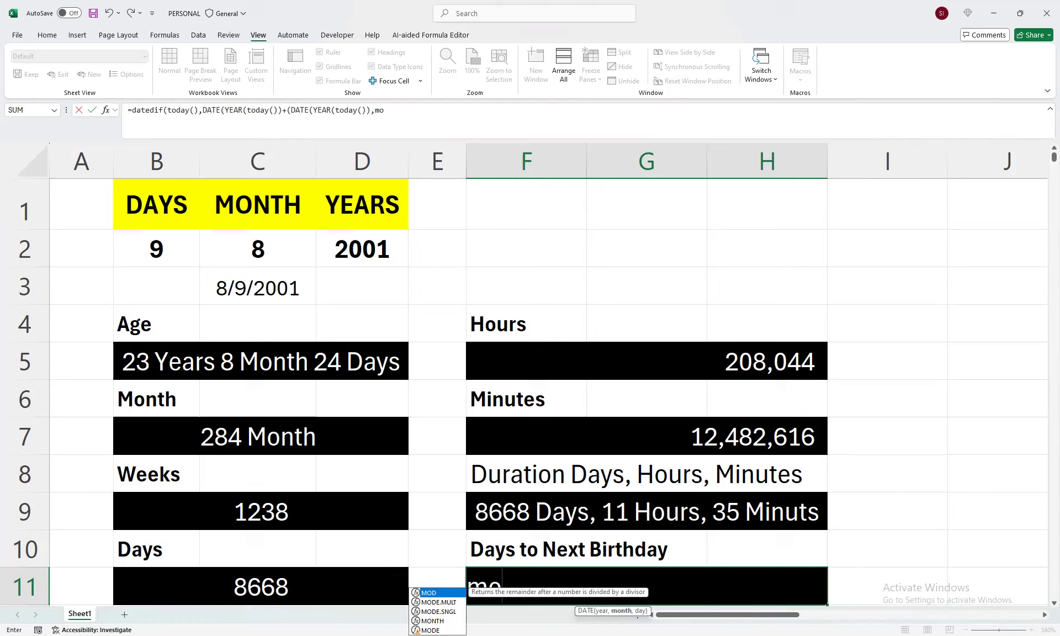
type("n")
key("Tab")
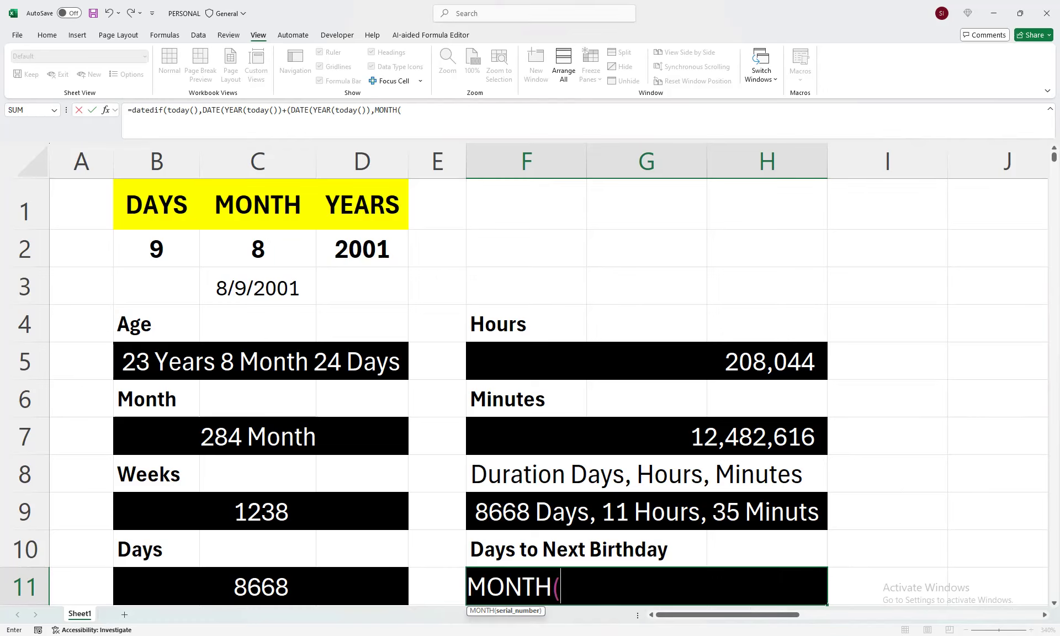
left_click(258, 287)
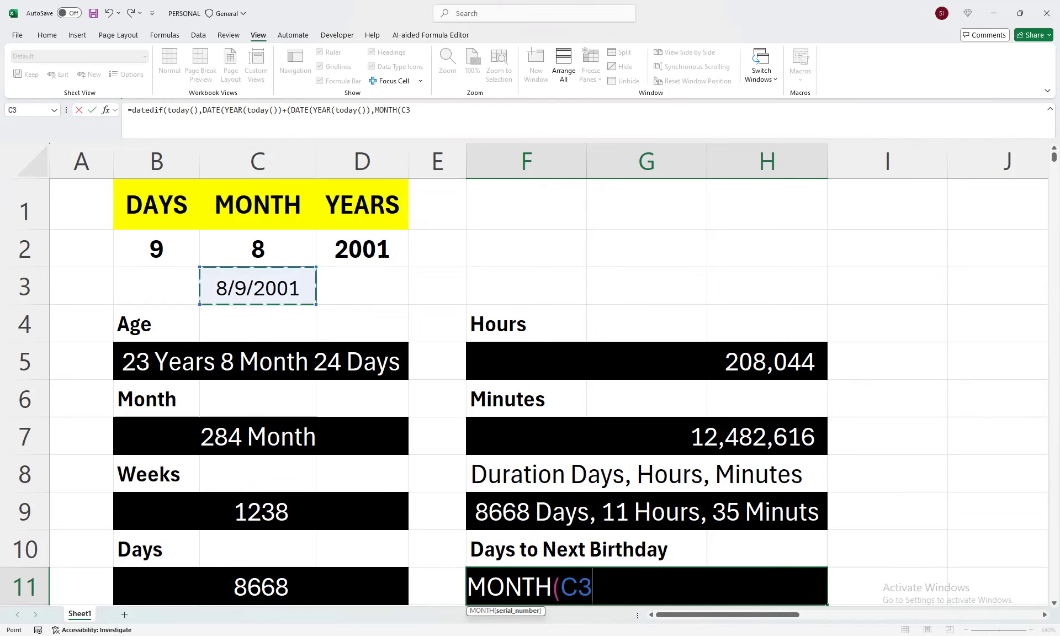
type(")")
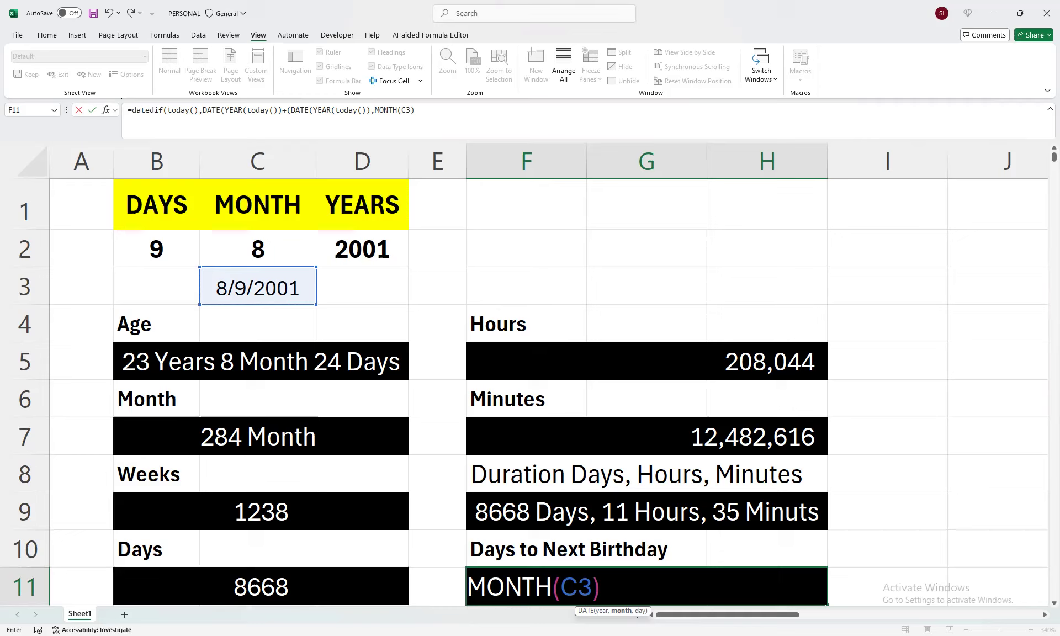
Step: Add DAY(C3) as the day argument and close the inner DATE function in the F11 formula
type(",day")
key("Tab")
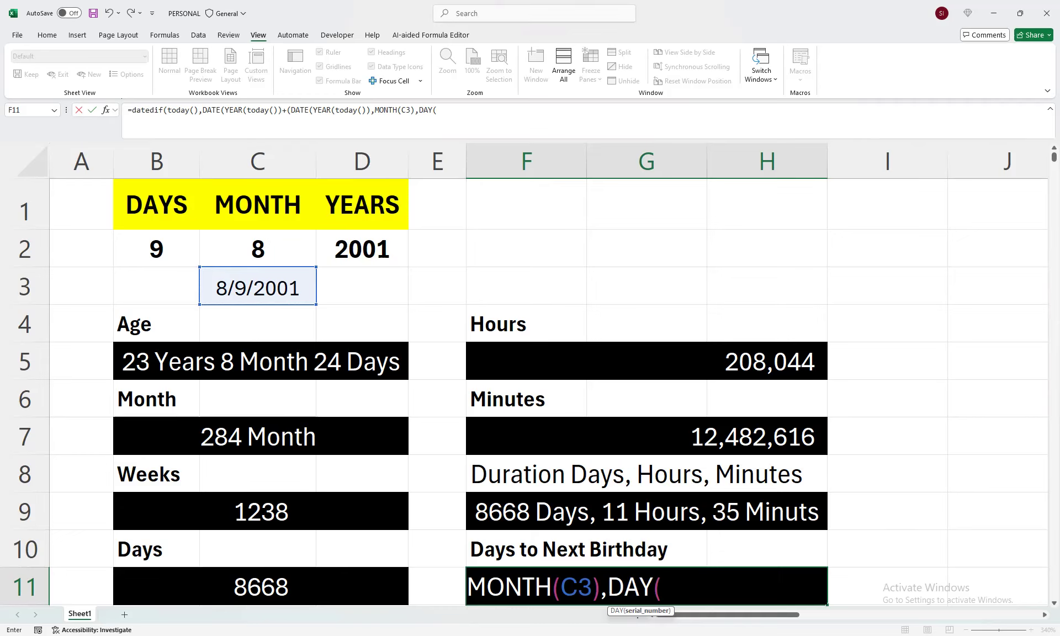
left_click(258, 287)
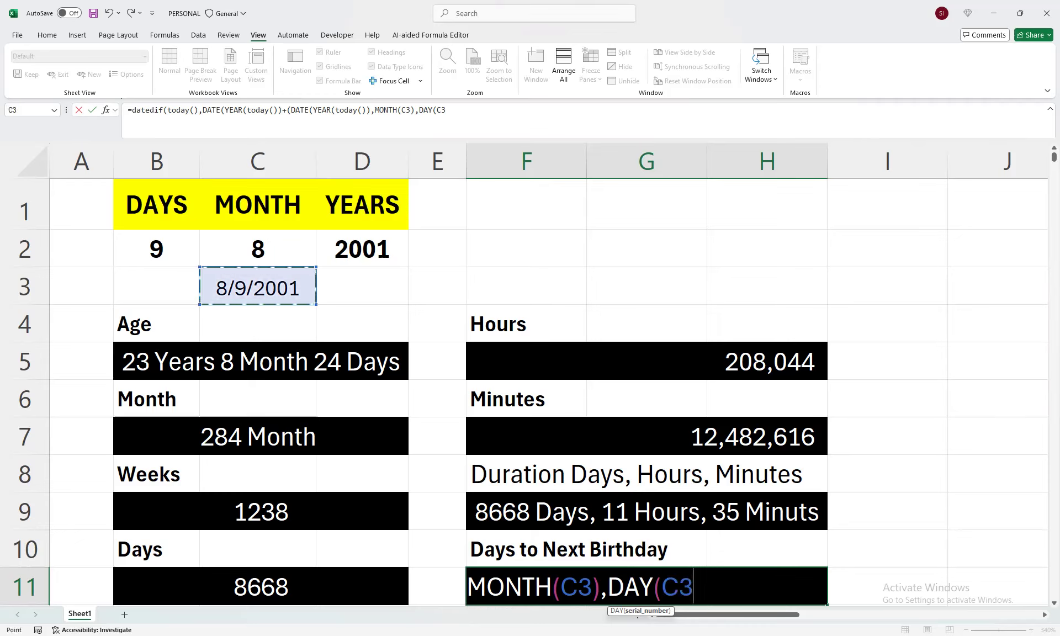
type(")")
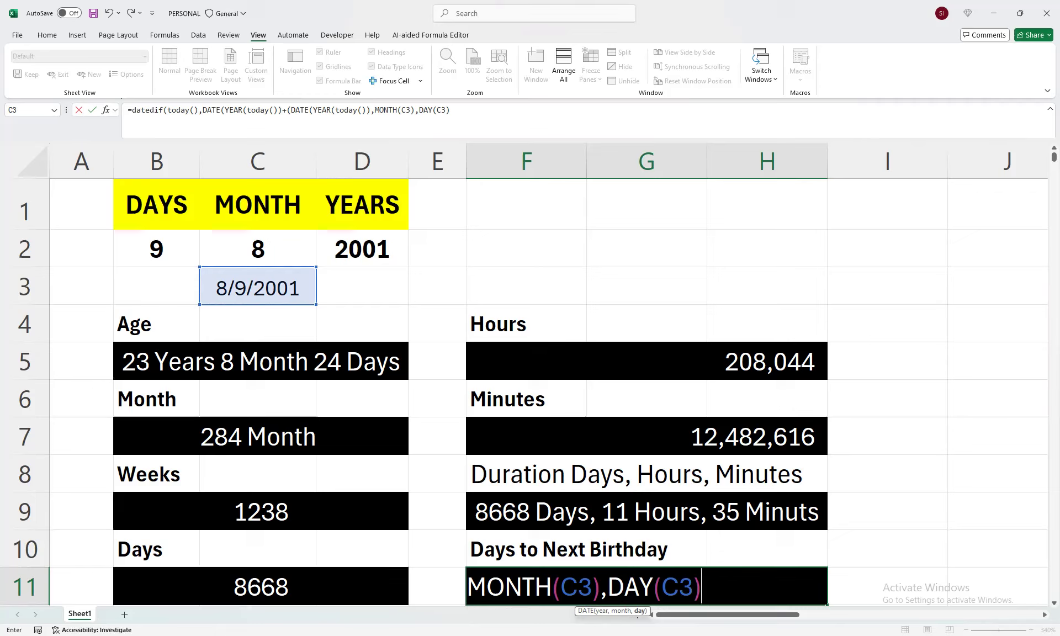
type(")")
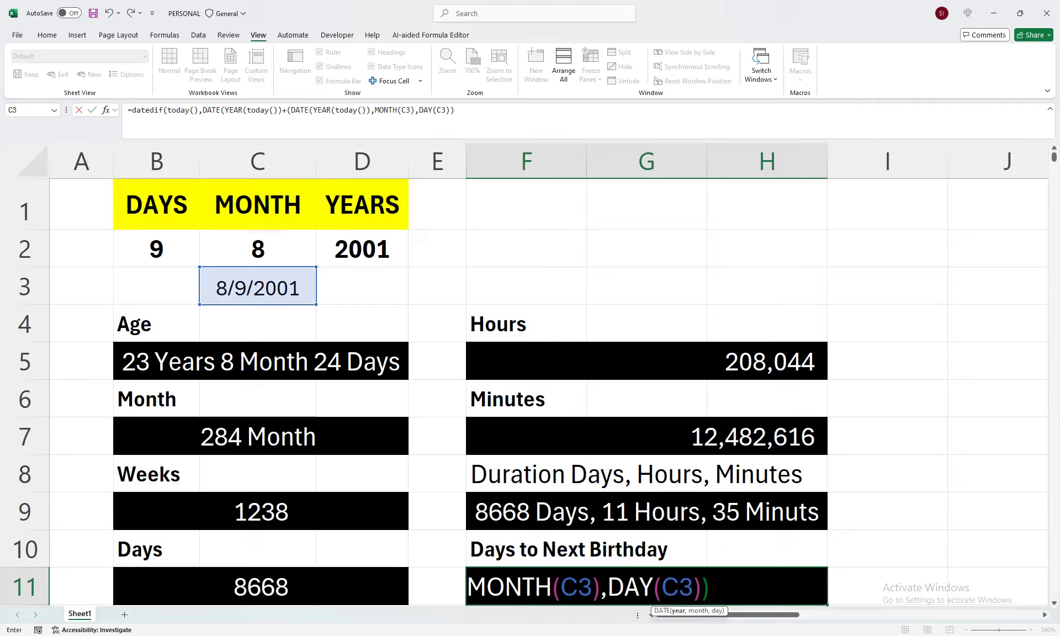
Step: Complete the year argument in the F11 formula with <today()) and add MONTH(C3) as the outer DATE function's month argument
type("<today")
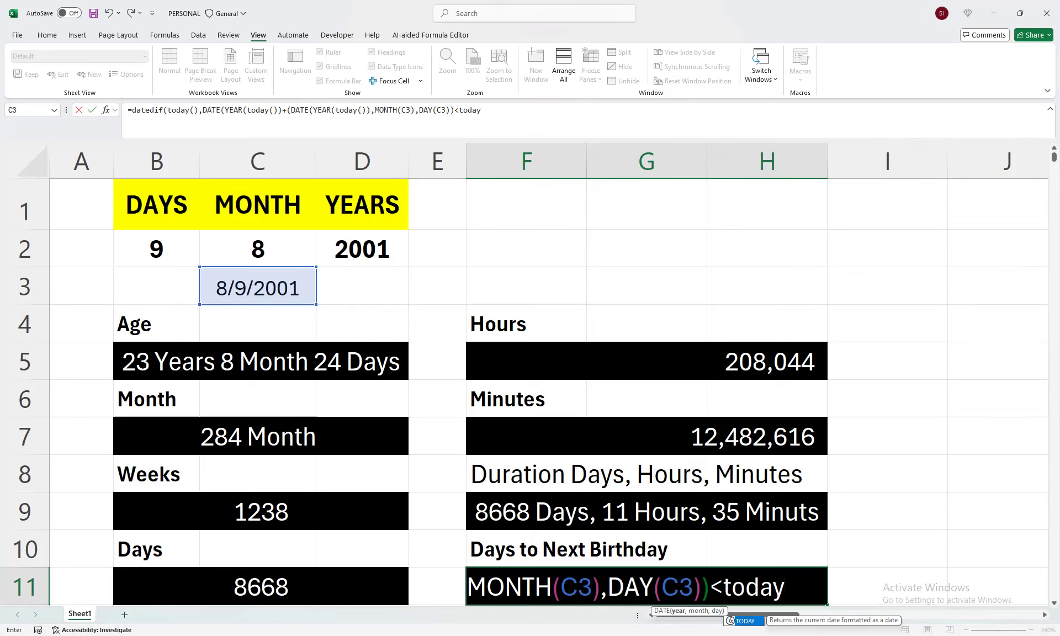
type("())")
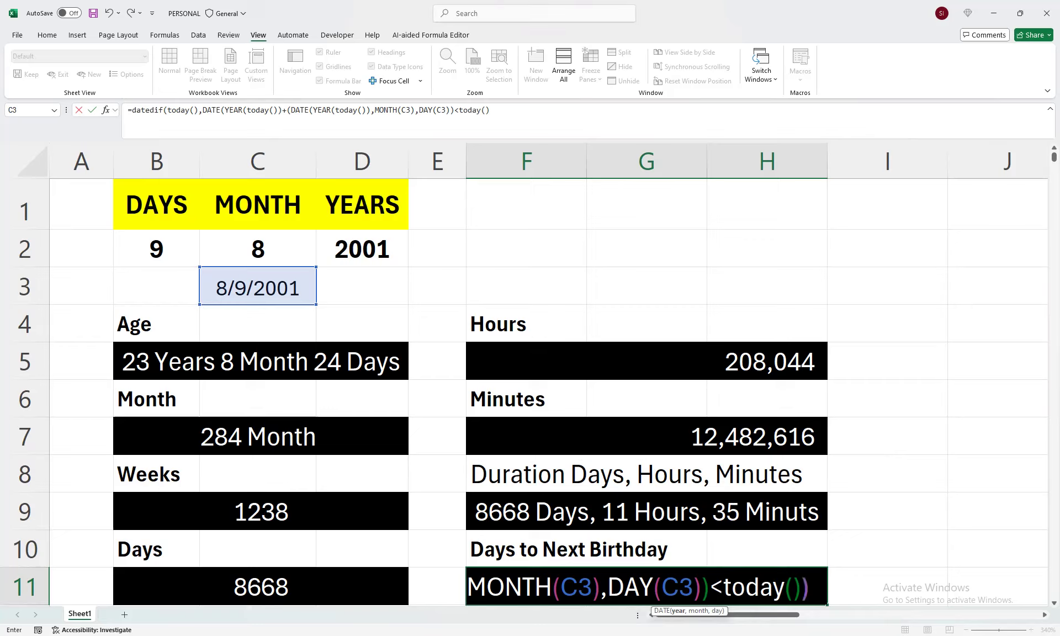
type(",mo")
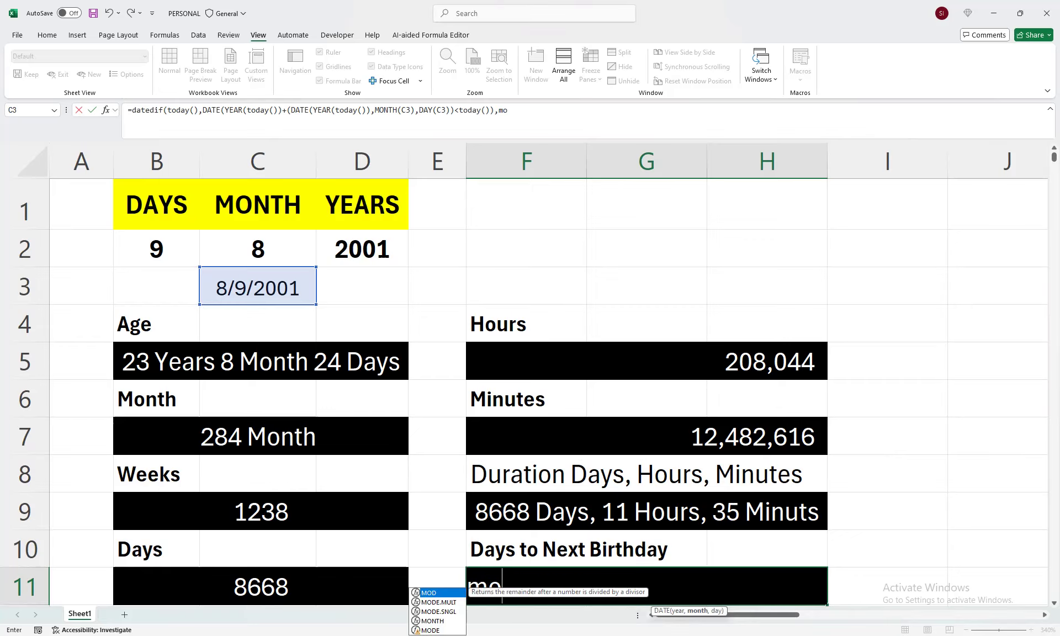
type("n")
key("Tab")
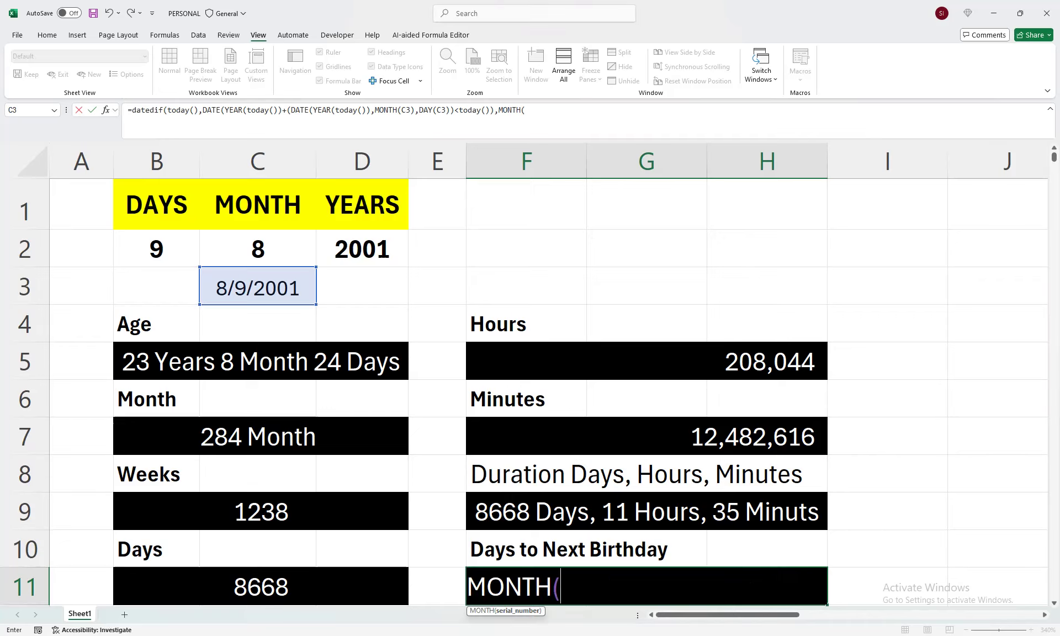
left_click(258, 286)
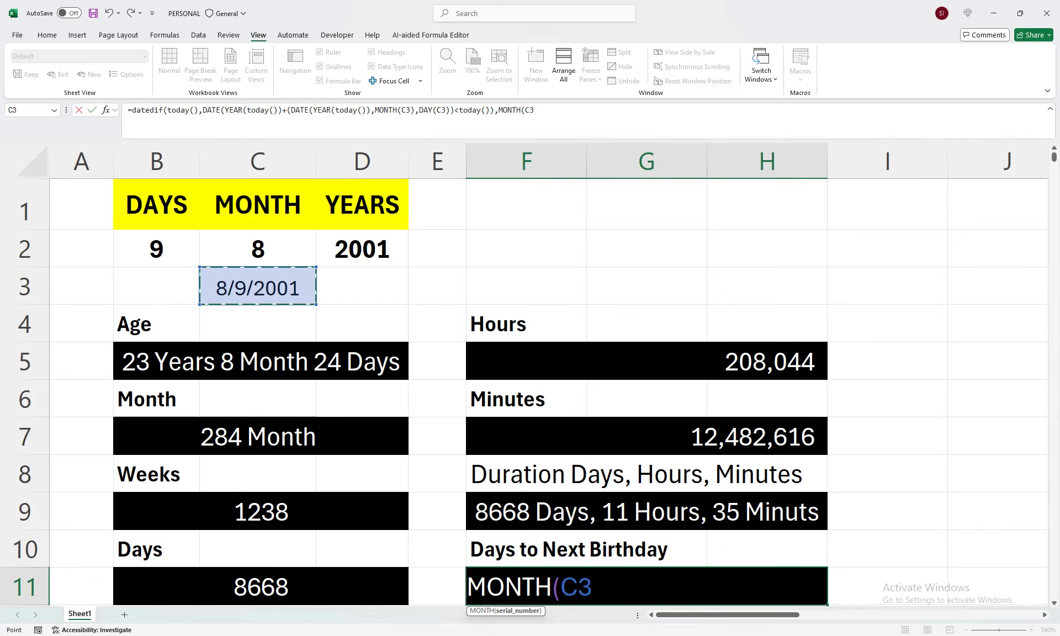
type(")")
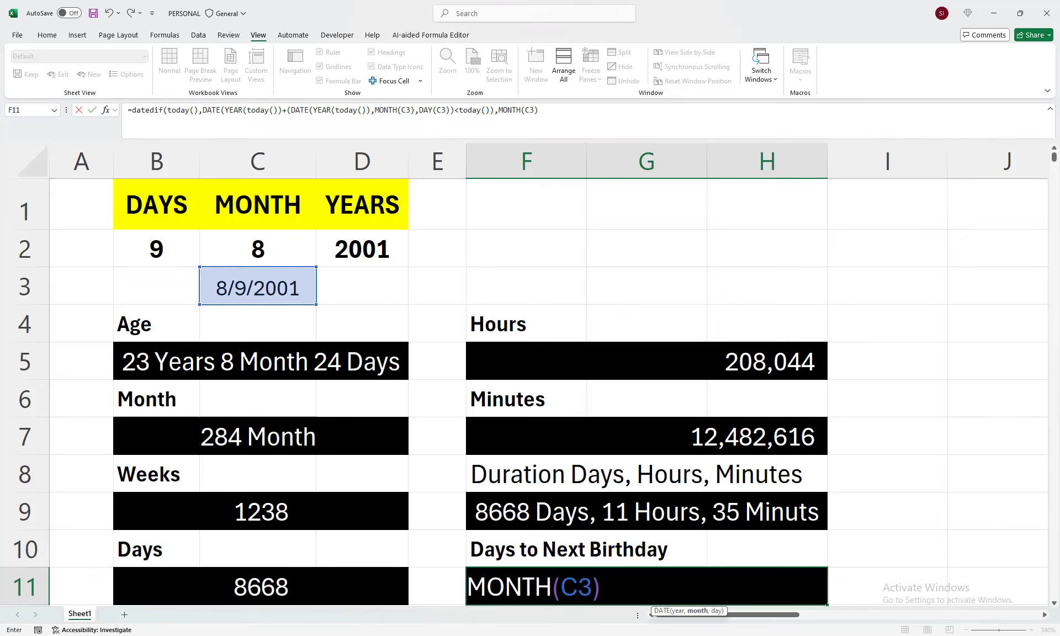
Step: Add DAY((C3)) as the day argument of the outer DATE function in the F11 formula
type(",day")
key("Tab")
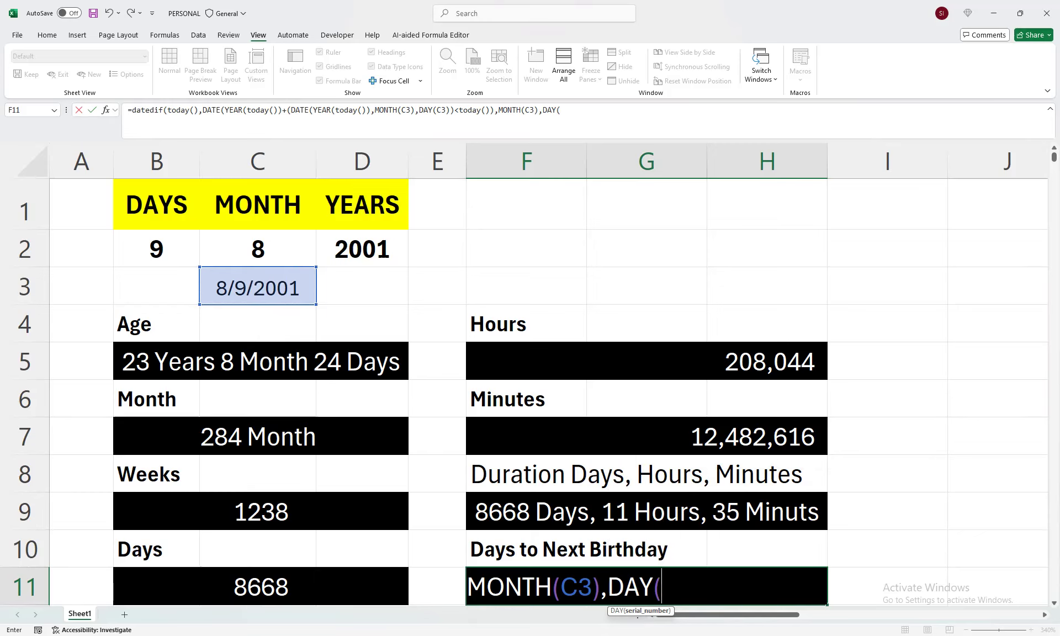
type("(")
left_click(258, 286)
type(")")
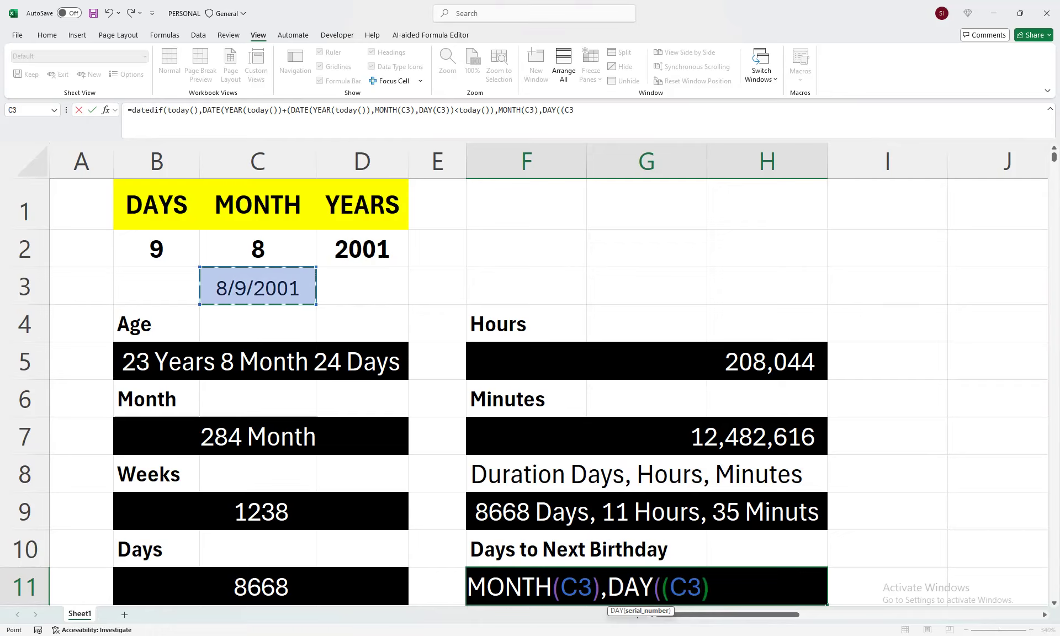
type(")")
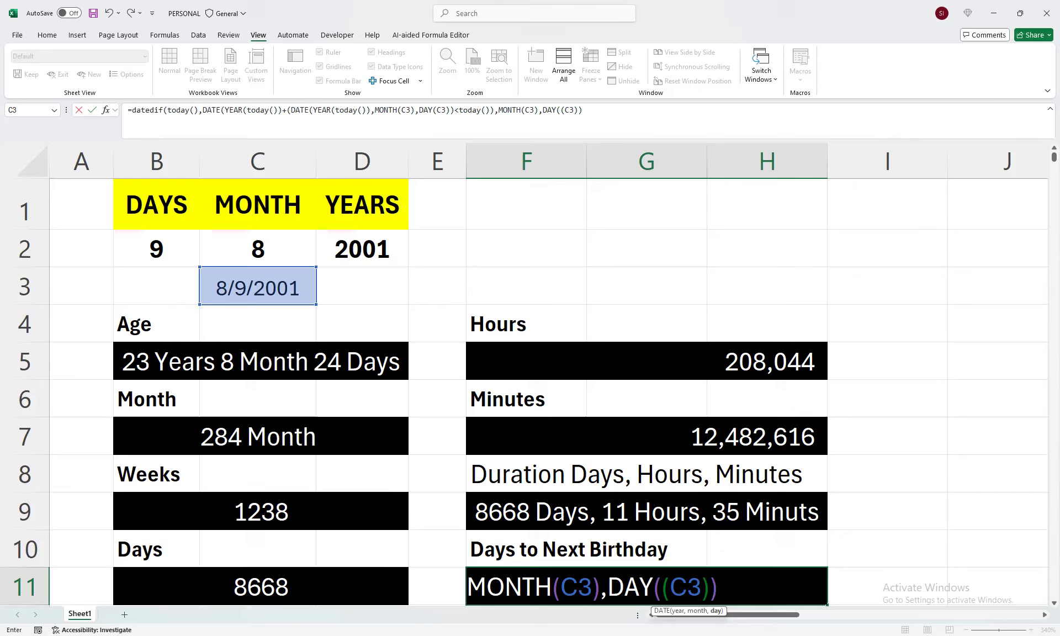
Step: Remove the extra opening parenthesis after DAY and finish the F11 formula with "d" as the DATEDIF unit
key("F2")
key("Left")
key("Left")
key("Left")
key("Left")
key("BackSpace")
key("End")
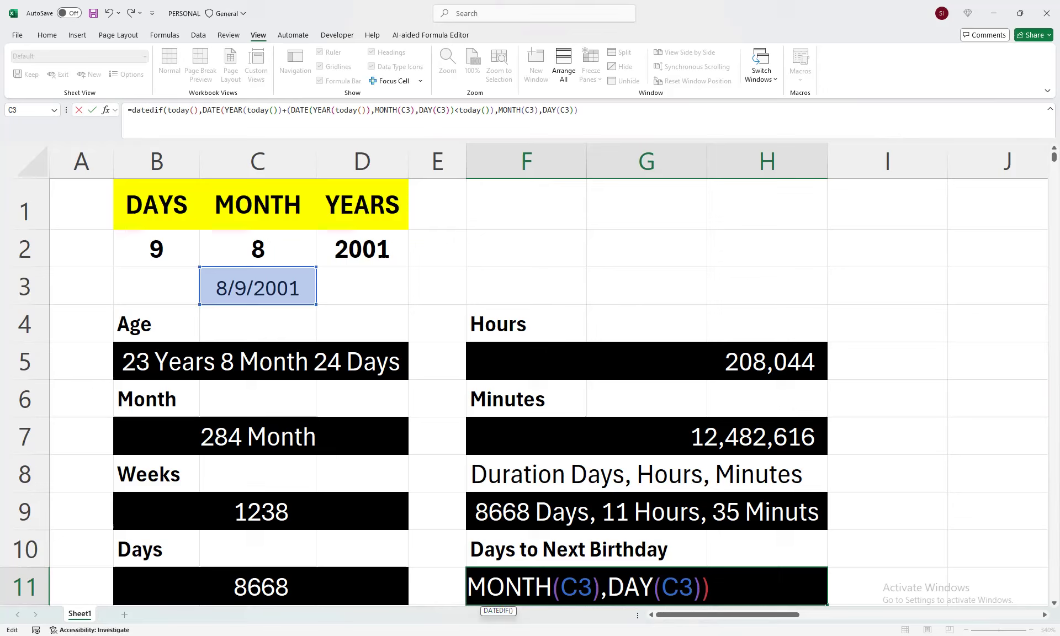
type(",\"d\")")
key("Return")
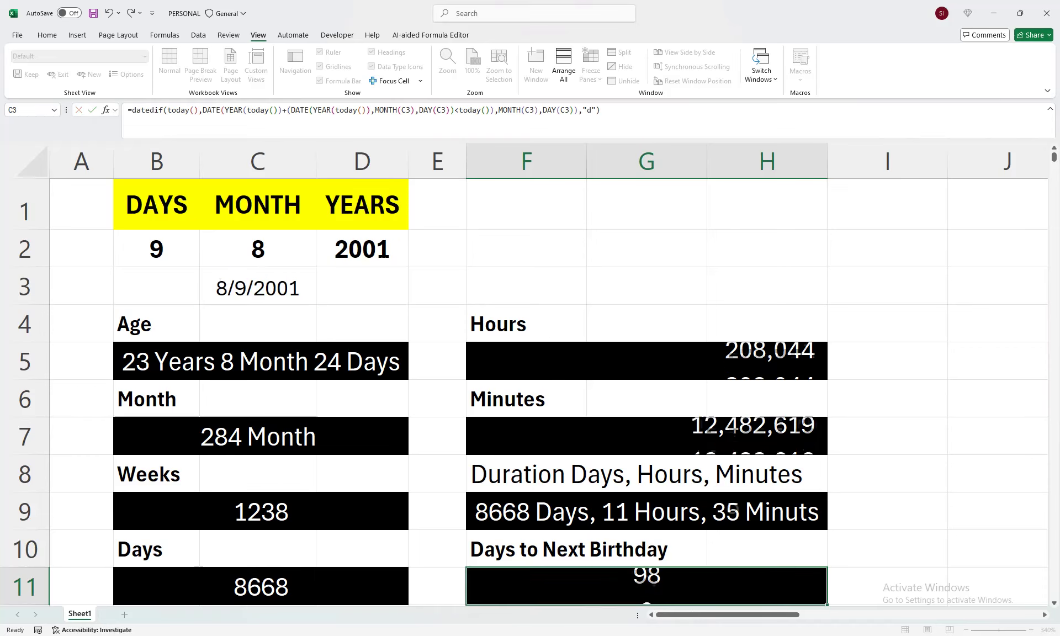
Step: Review the calculated results from the Days to Next Birthday cell up to the first row
key("Up")
key("Up")
key("Up")
key("Up")
key("Up")
key("Up")
key("Up")
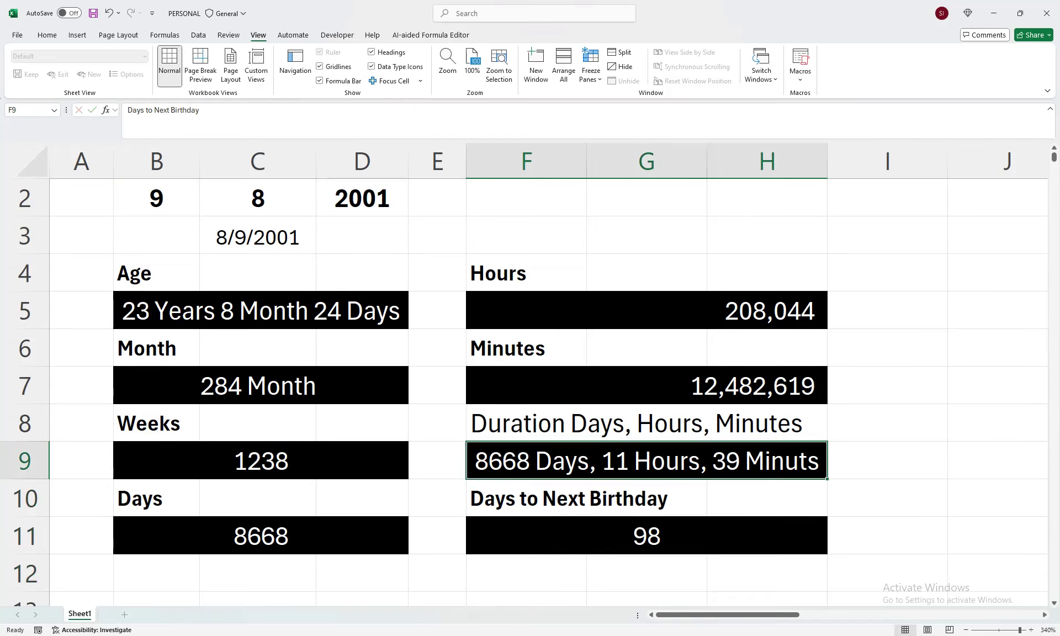
key("Up")
key("Up")
key("Up")
key("Up")
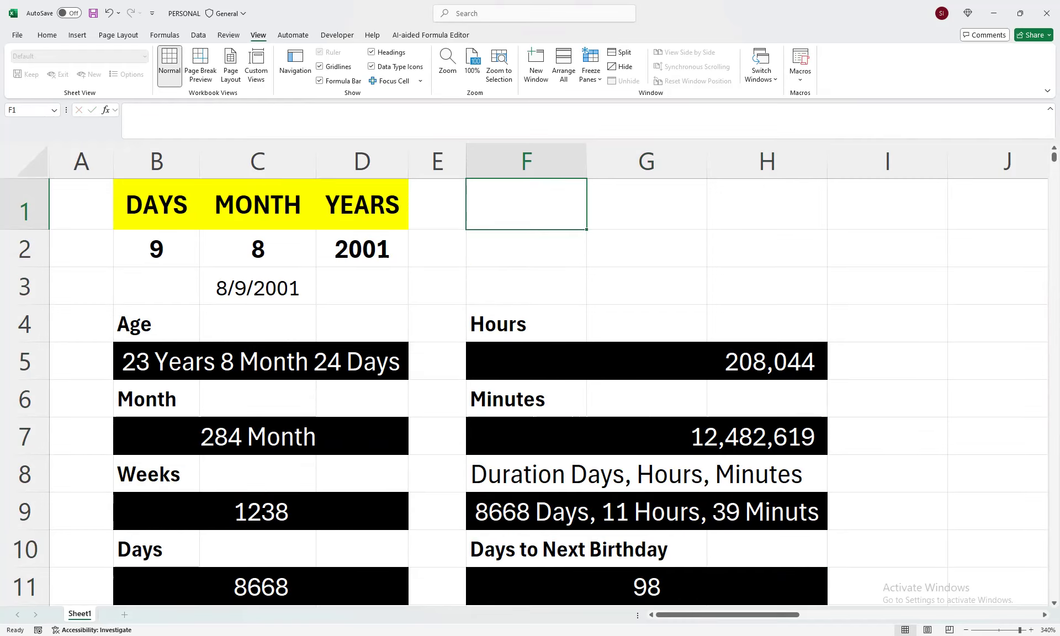
Step: Choose 3 as the month in the drop-down of cell C2
left_click(258, 250)
key("alt+Down")
key("Up")
key("Up")
key("Up")
key("Up")
key("Up")
key("Return")
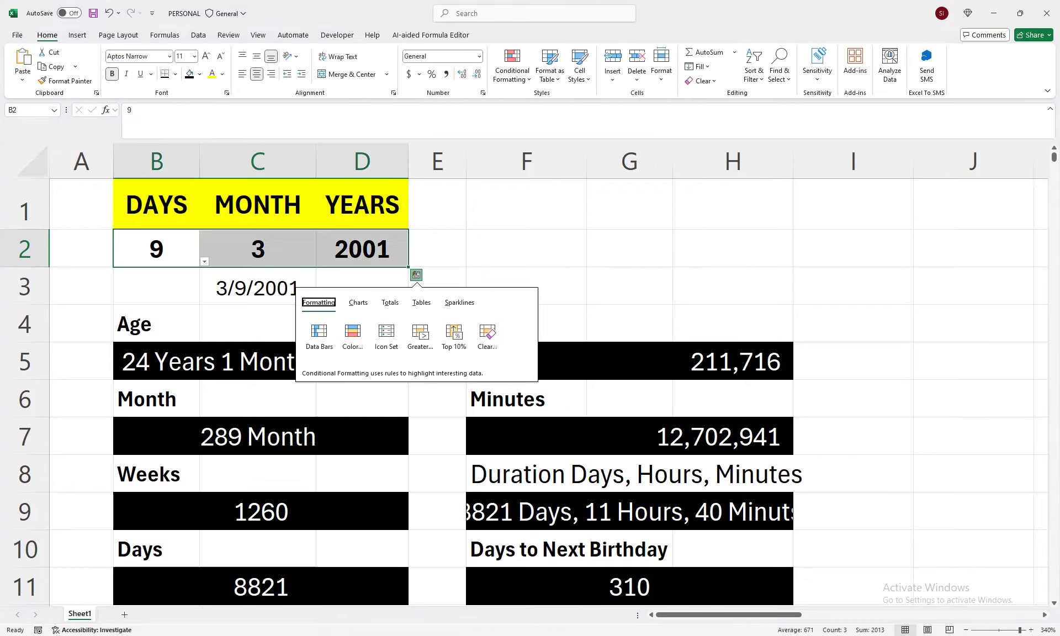
Step: Set the font colour of the date in C3 to white
left_click(629, 286)
left_click(258, 287)
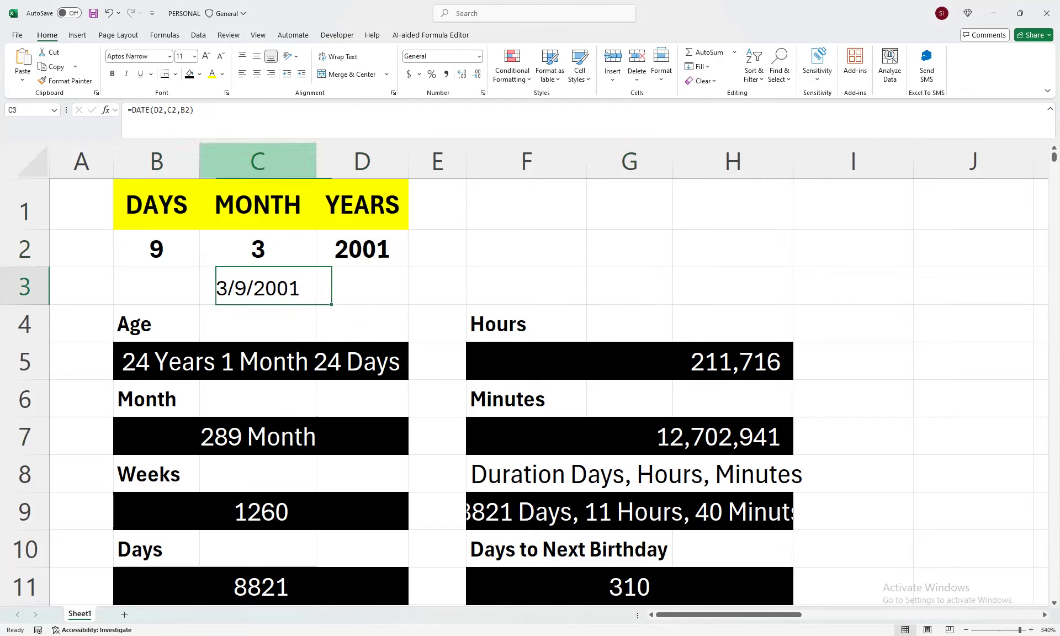
left_click(222, 74)
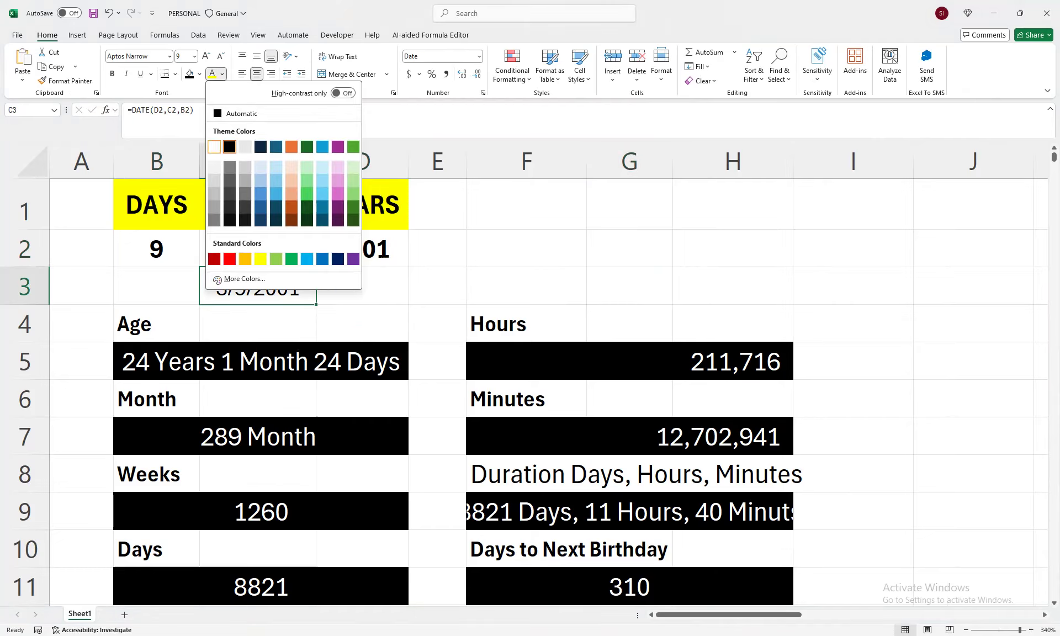
left_click(217, 145)
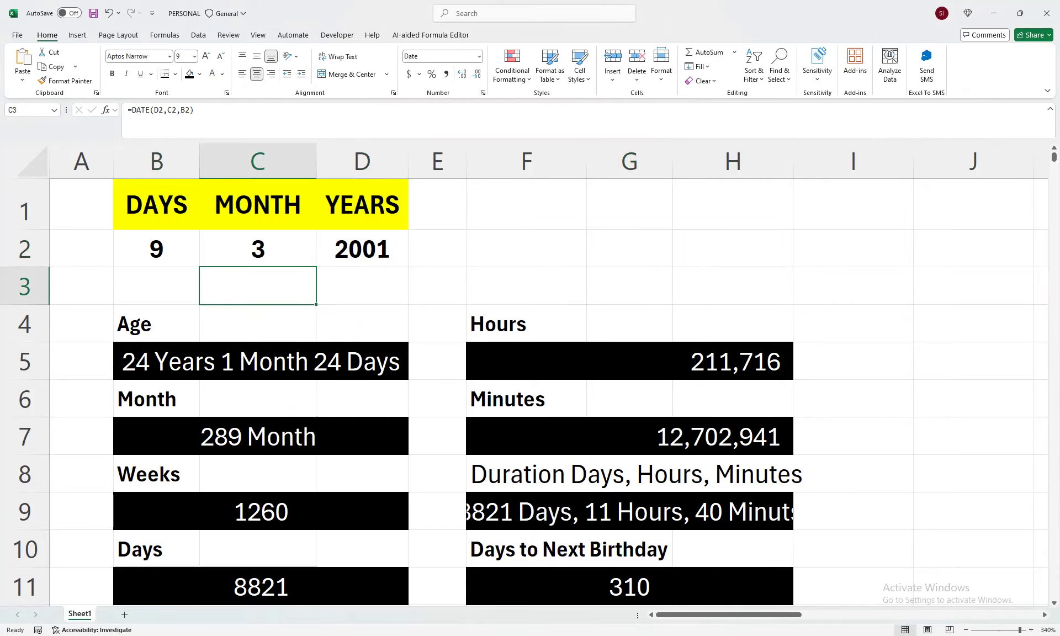
Step: Narrow column I
left_click_drag(81, 286, 853, 550)
left_click_drag(913, 161, 851, 161)
Step: Fill the range A3:I12 with light grey, excluding the eight black result cells
left_click_drag(81, 286, 822, 573)
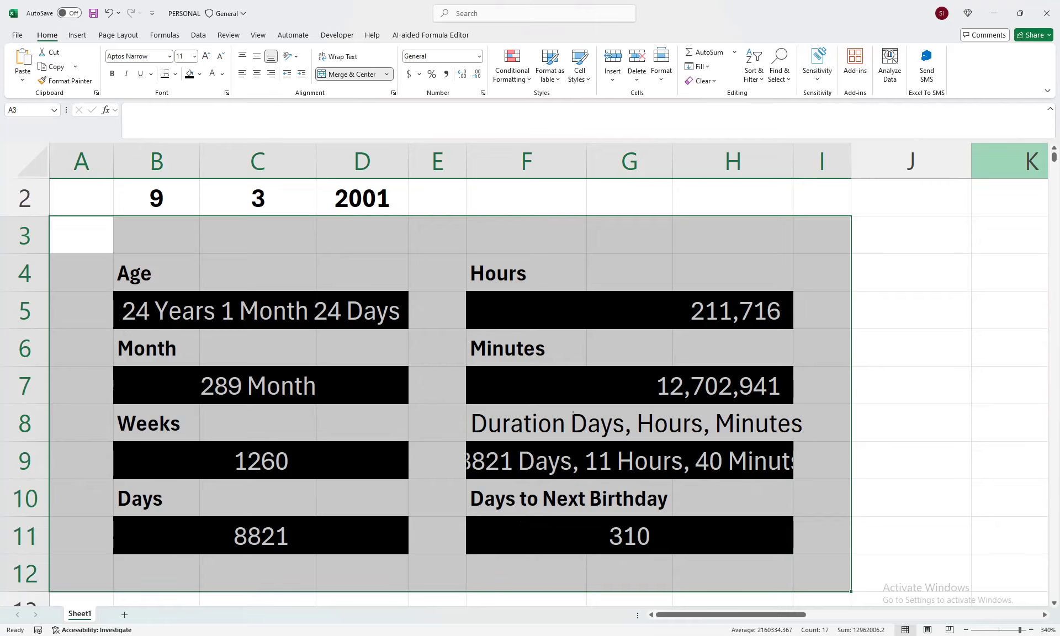
scroll(530, 375, "up", 1)
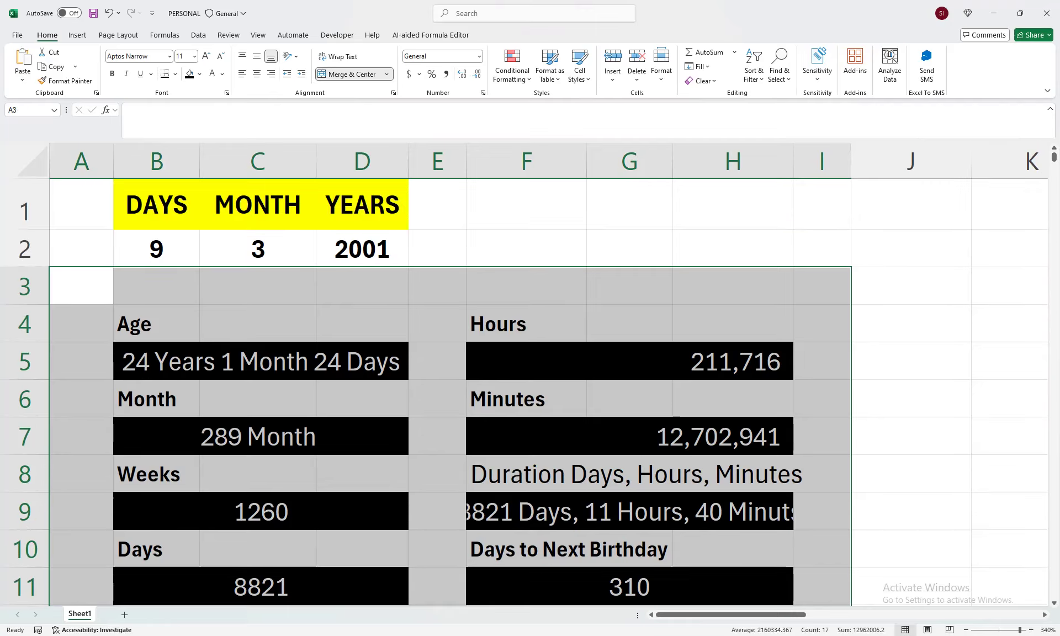
left_click(261, 362, "ctrl")
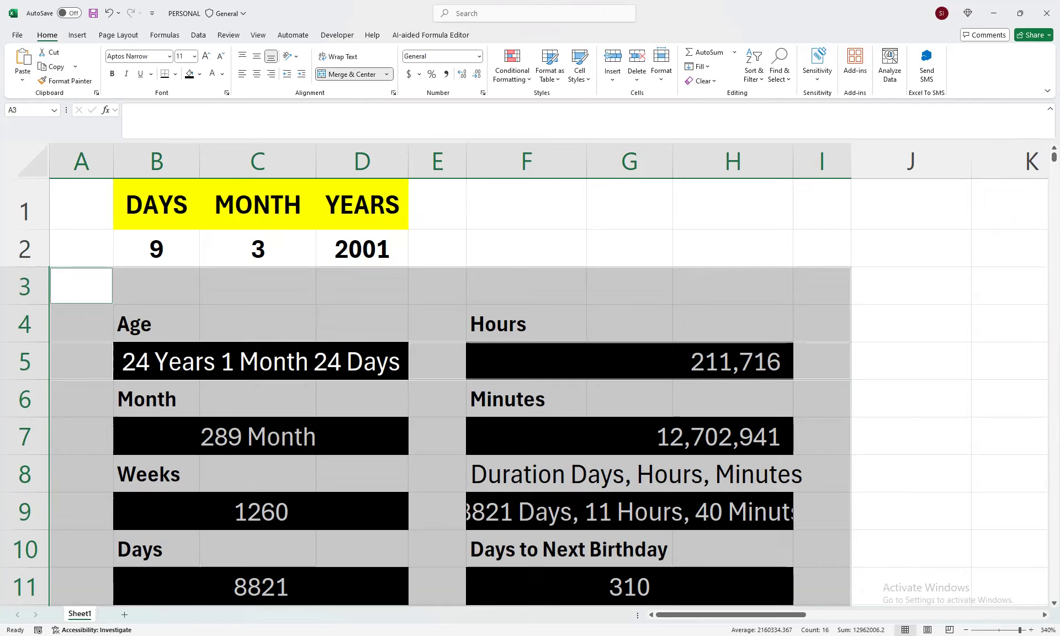
left_click(260, 437, "ctrl")
left_click(261, 512, "ctrl")
left_click(261, 586, "ctrl")
left_click(629, 586, "ctrl")
left_click(630, 512, "ctrl")
left_click(629, 436, "ctrl")
left_click(629, 361, "ctrl")
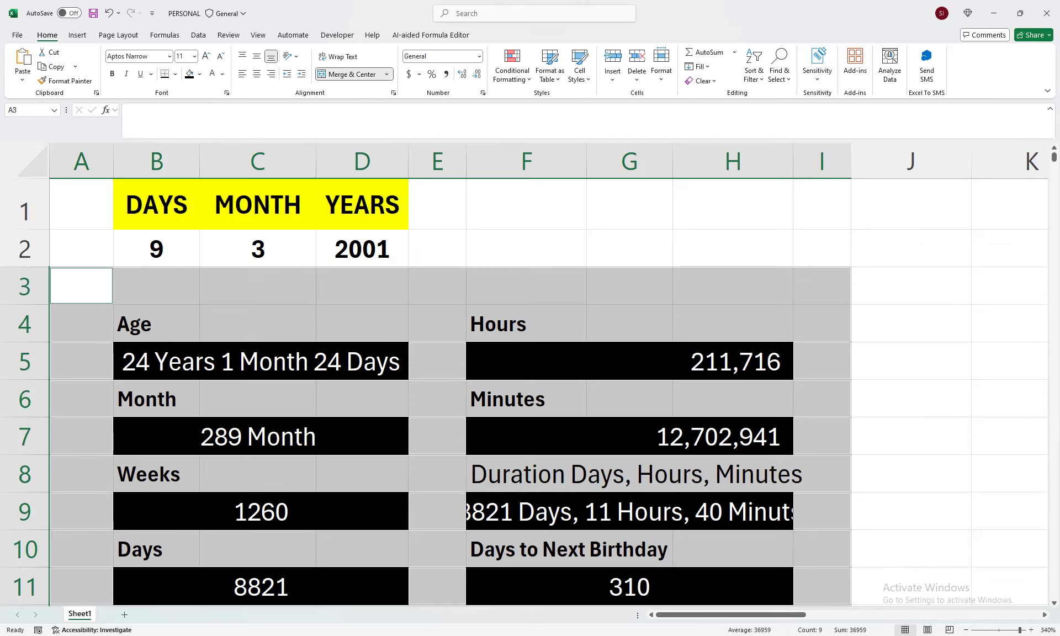
left_click(199, 74)
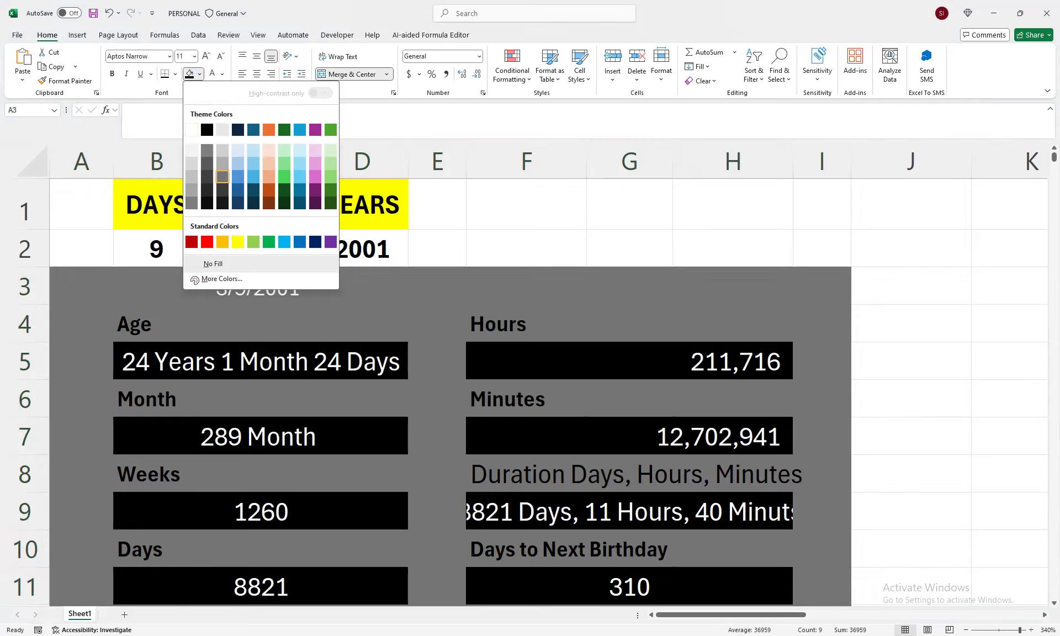
left_click(222, 176)
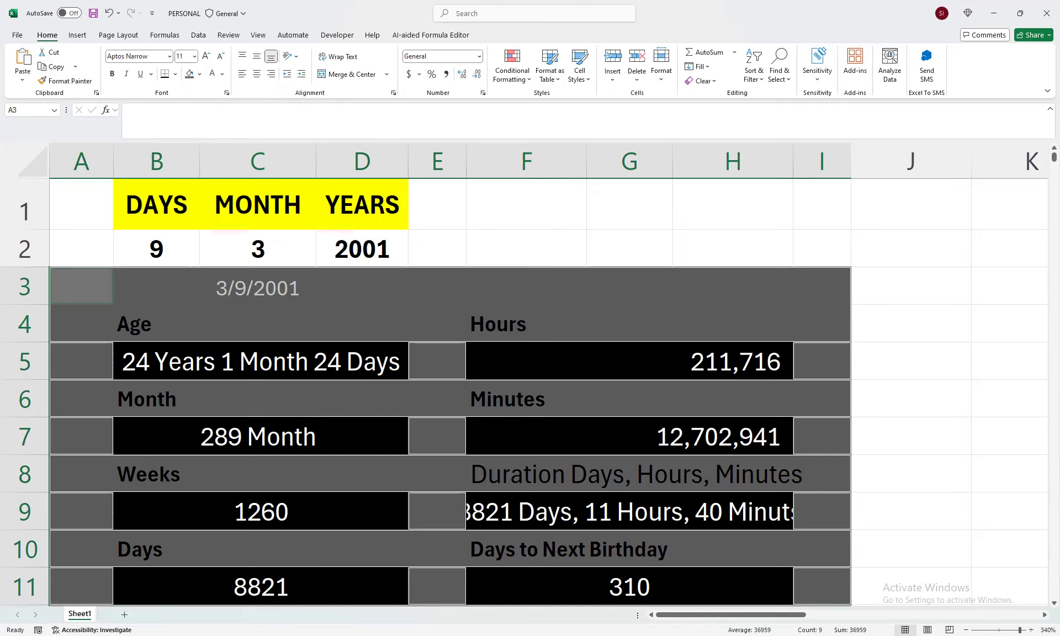
left_click(199, 74)
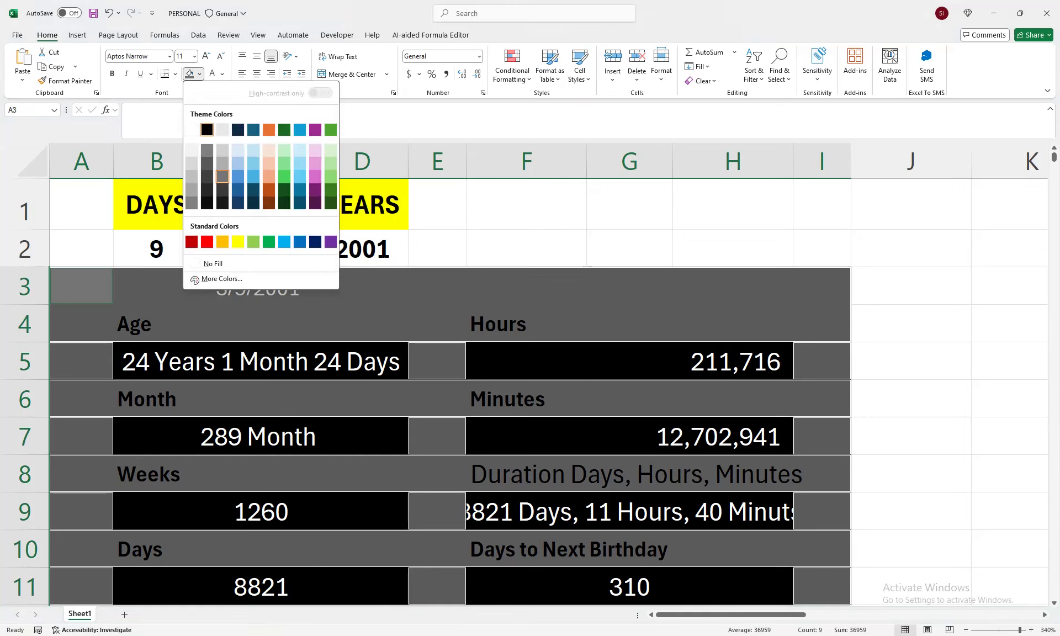
left_click(222, 163)
left_click(526, 323)
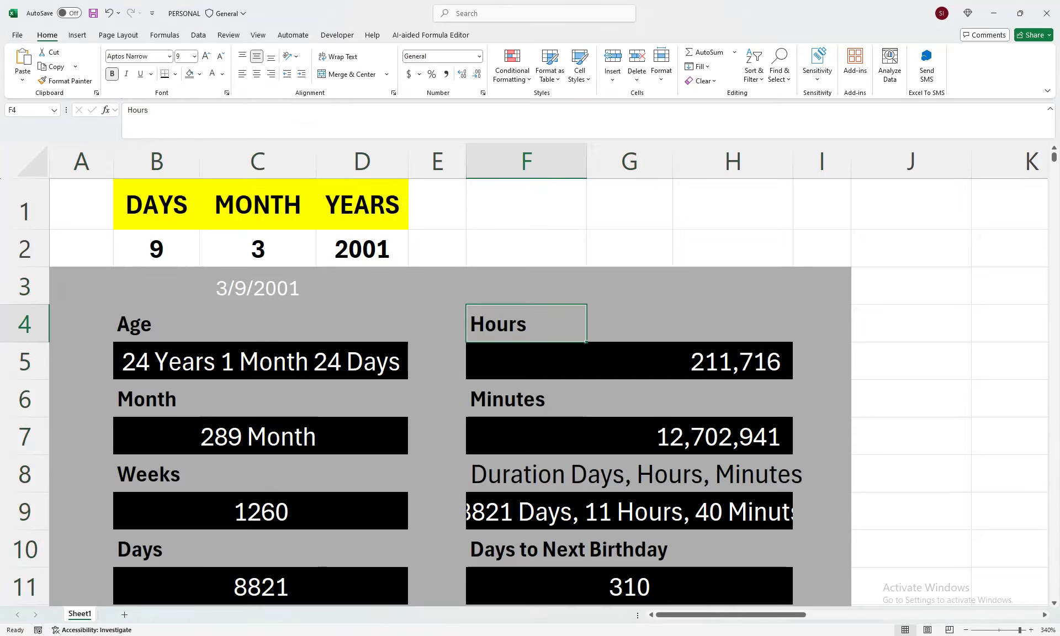
Step: Fill the header range A1:I2 with a near-black shade
left_click(526, 248)
left_click_drag(81, 204, 820, 247)
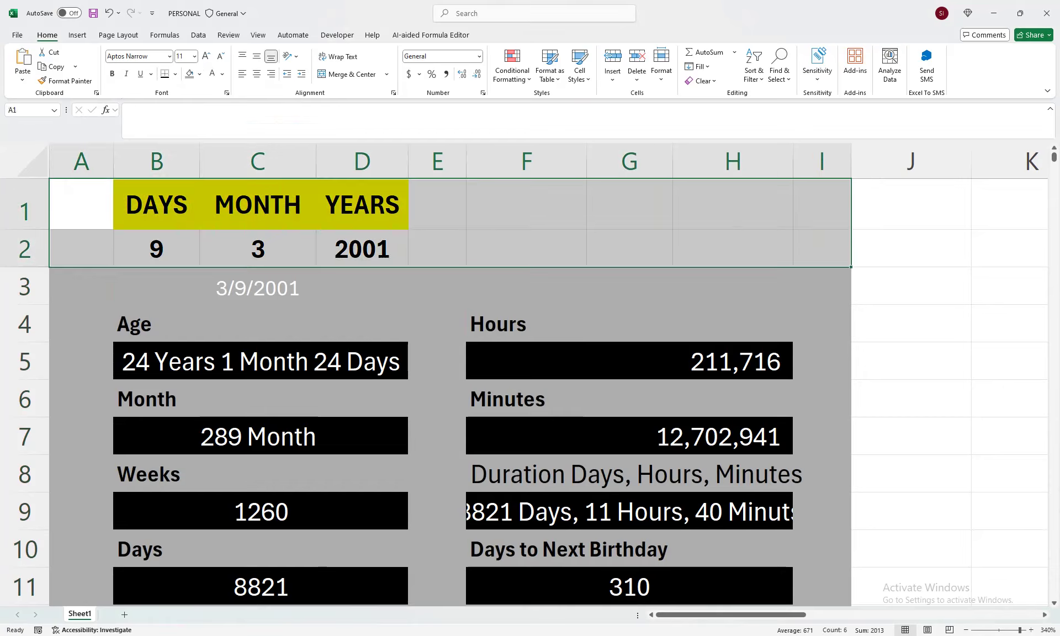
left_click(200, 73)
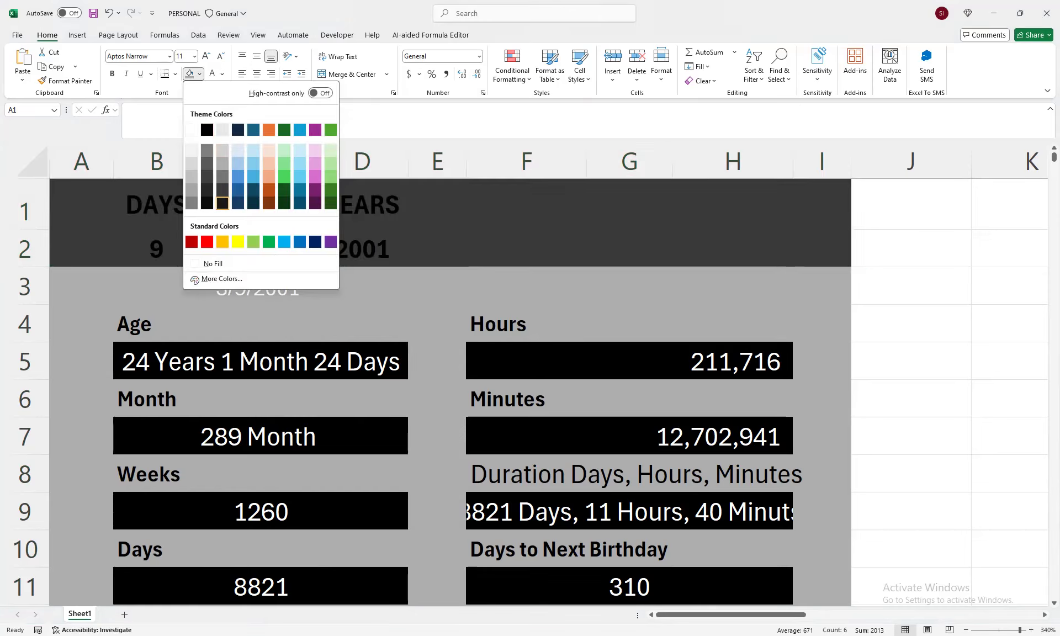
left_click(222, 204)
Step: Set the font colour of the header labels and date values in B1:E2 to white
left_click_drag(156, 205, 437, 248)
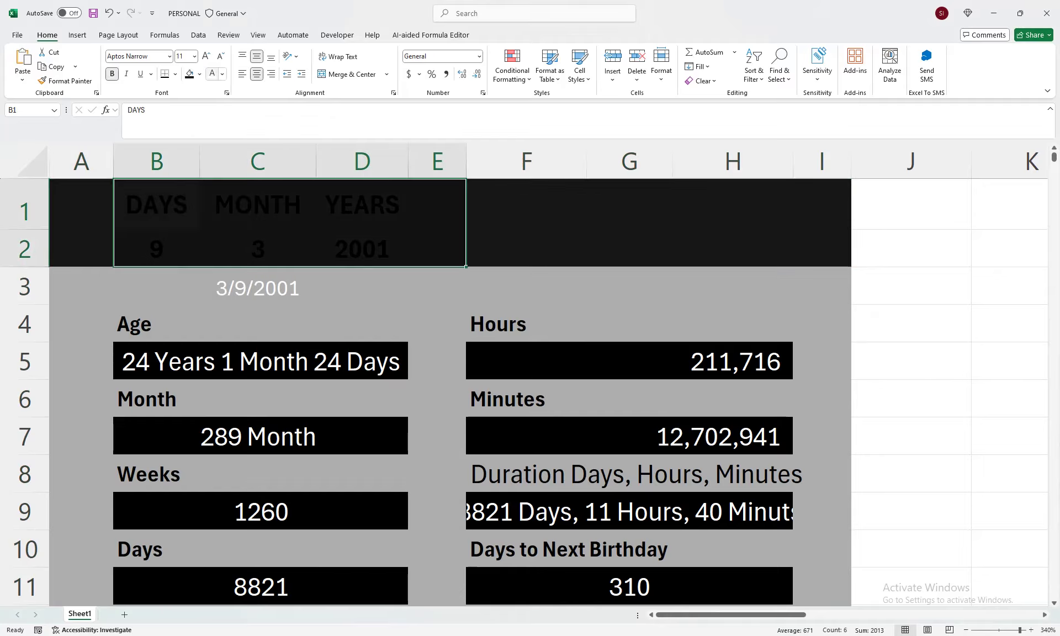
left_click(212, 73)
left_click(258, 323)
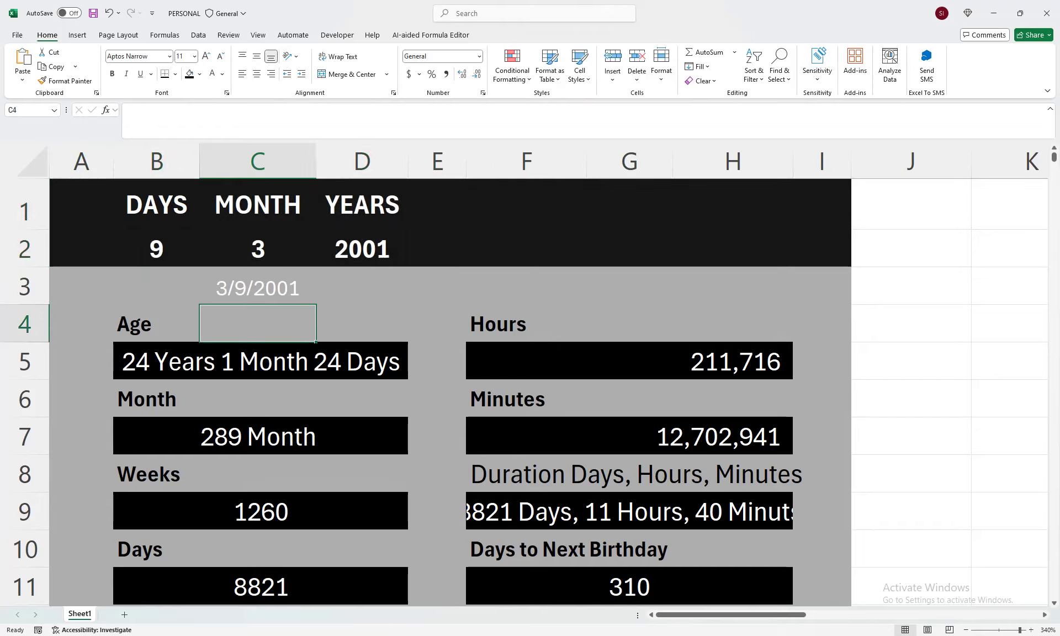
Step: Widen column E and move the DAYS, MONTH and YEARS block from B1:D2 to D1:F2
left_click_drag(156, 204, 363, 249)
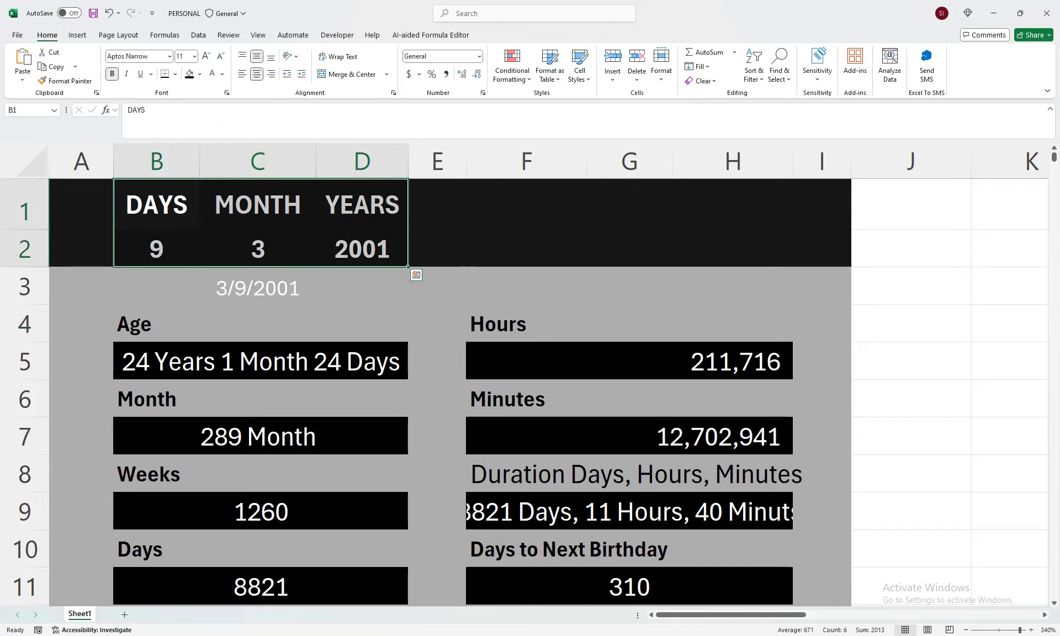
left_click_drag(466, 161, 508, 162)
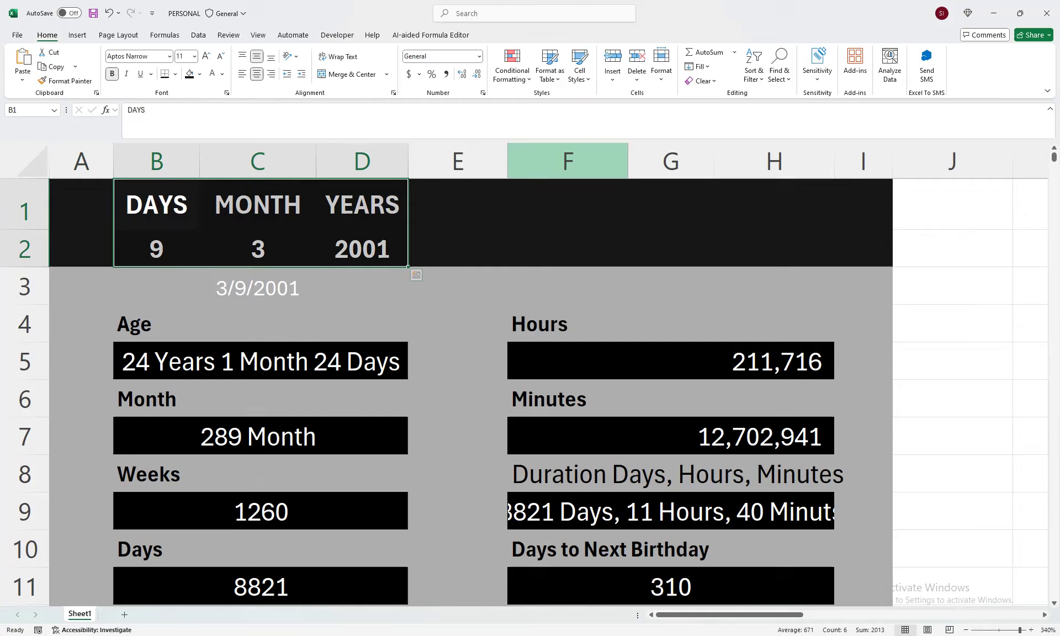
left_click_drag(154, 267, 362, 268)
Step: Fill the vacated cells B1:C2 with the header's near-black shade
left_click_drag(257, 206, 157, 249)
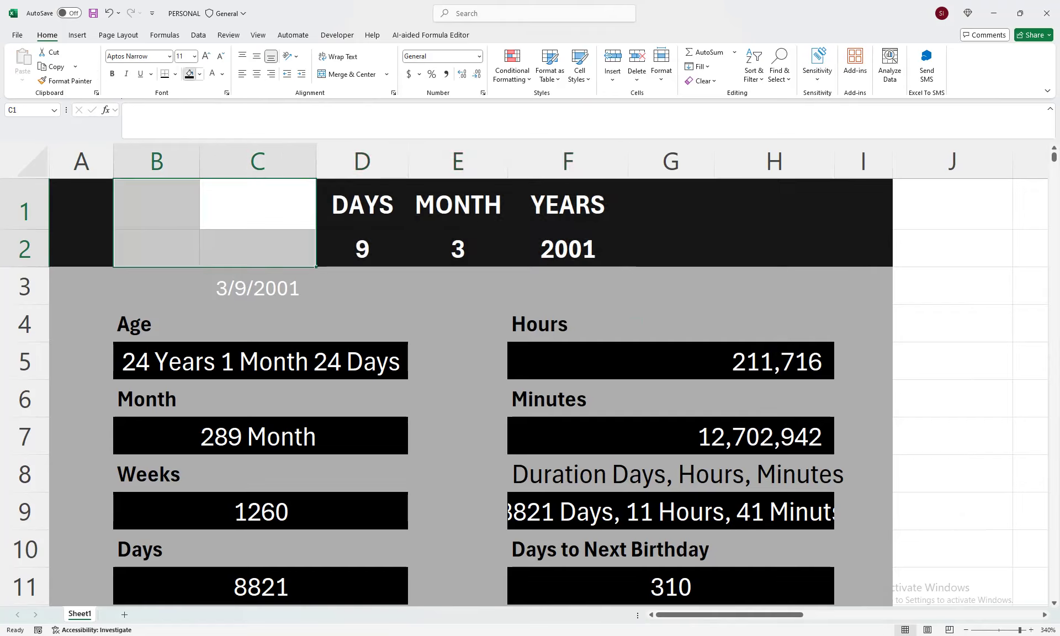
left_click(190, 74)
Step: Hide the date in C3 by setting its font colour to the same light grey as the cell background
left_click(258, 286)
left_click(222, 74)
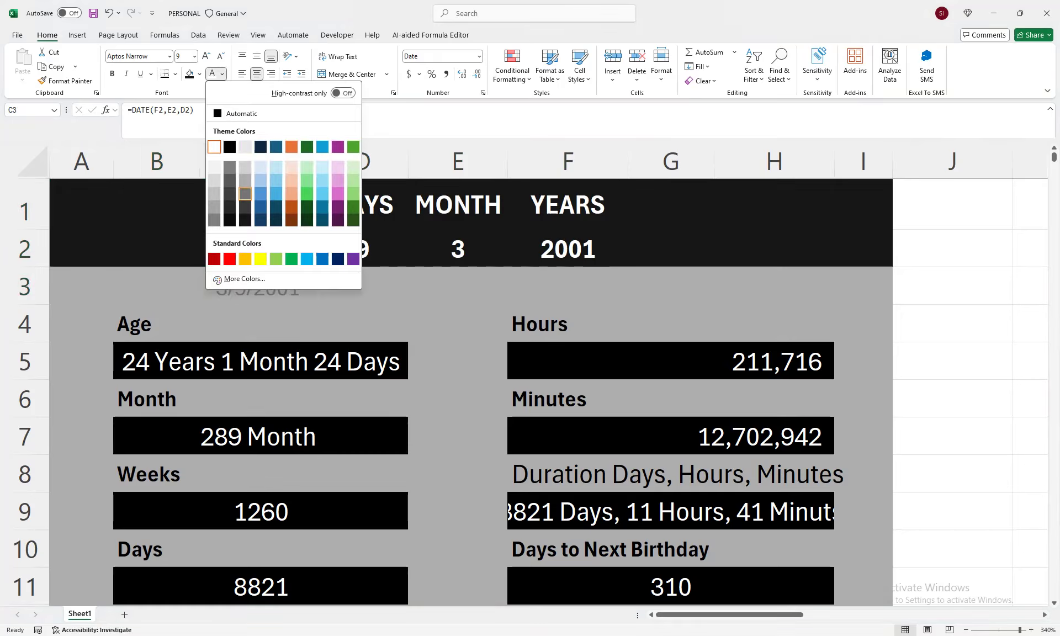
left_click(245, 193)
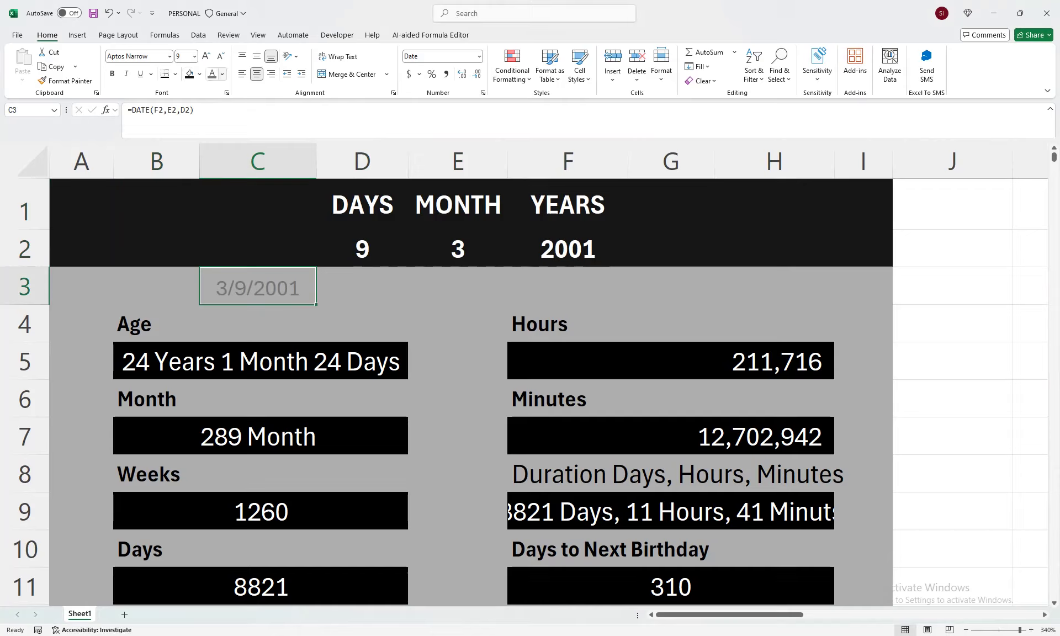
left_click(222, 74)
left_click(246, 168)
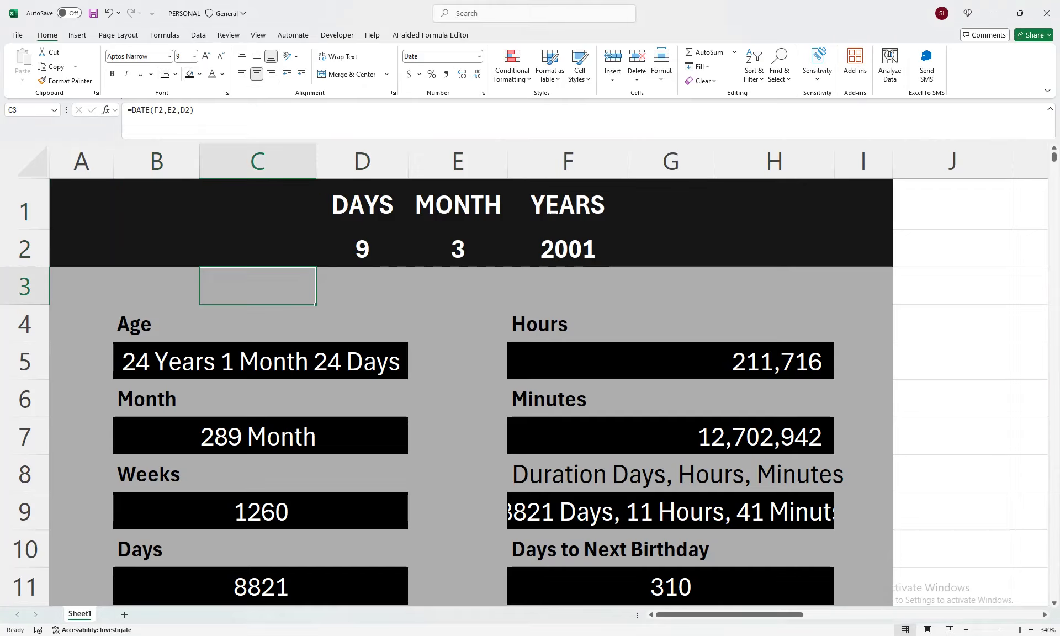
left_click(457, 323)
left_click(568, 324)
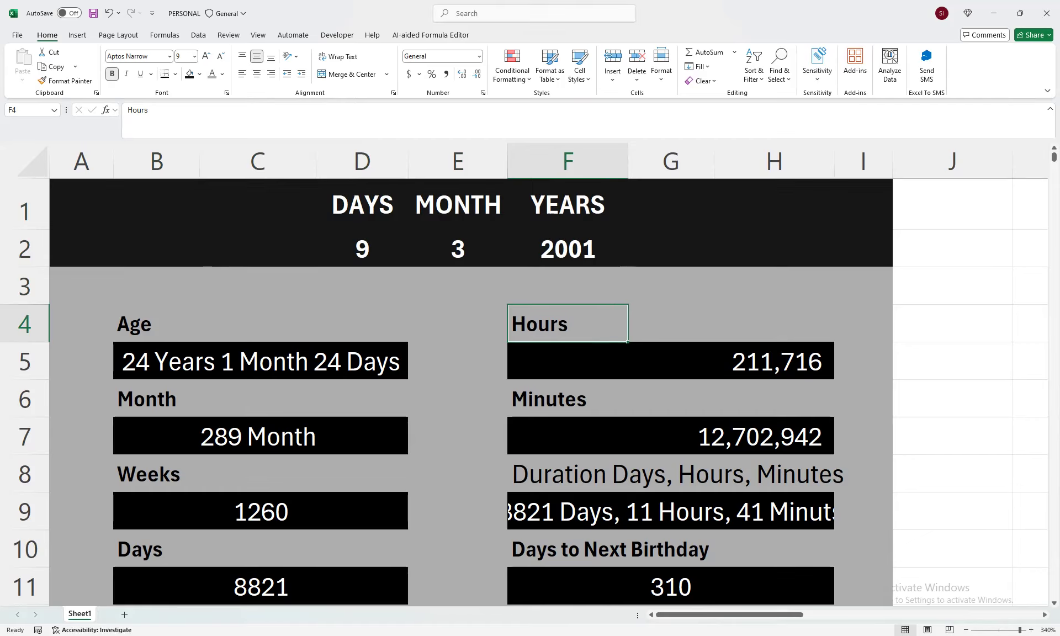
left_click(568, 399, "ctrl")
left_click(568, 474, "ctrl")
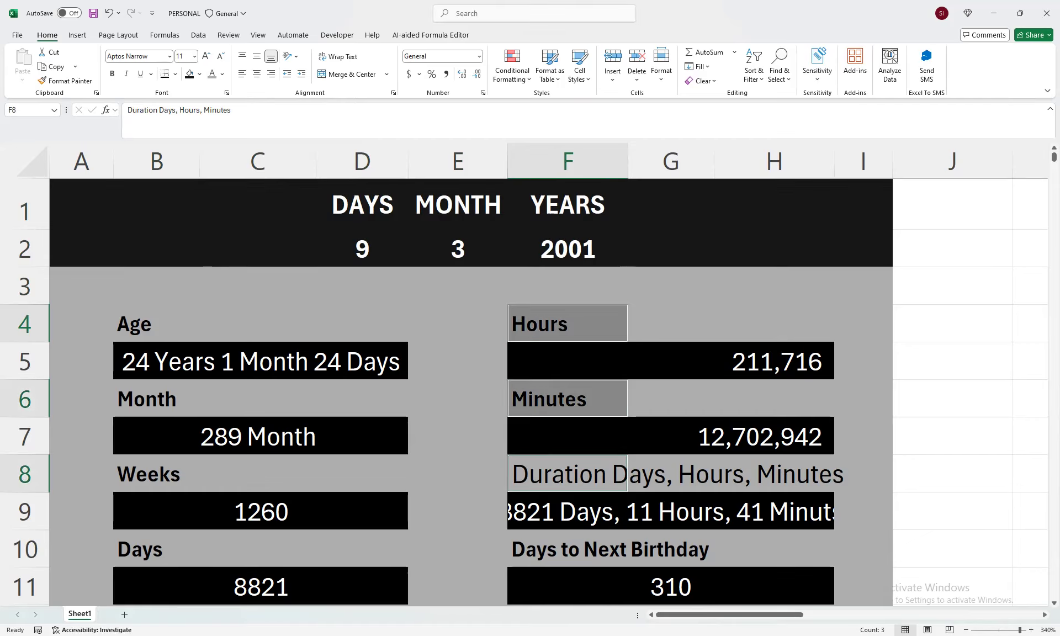
left_click(567, 549, "ctrl")
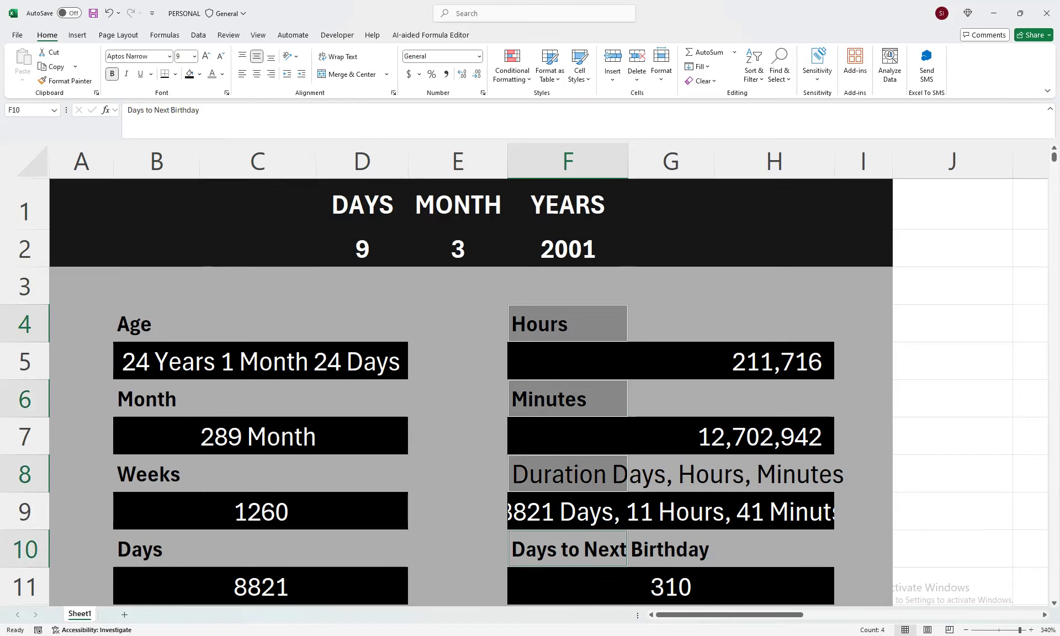
left_click(157, 323)
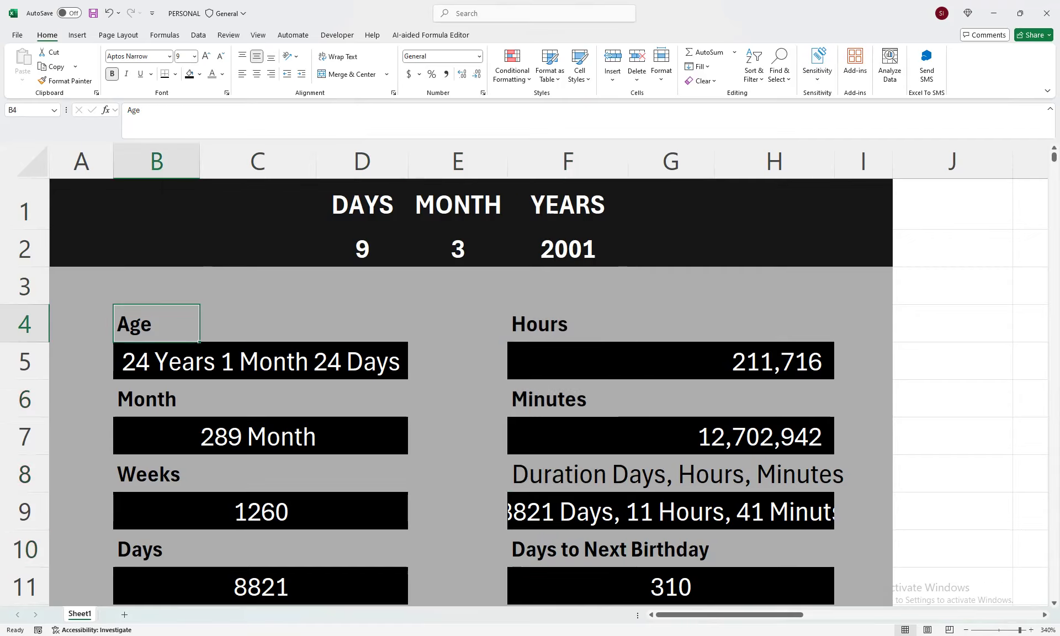
left_click(261, 436)
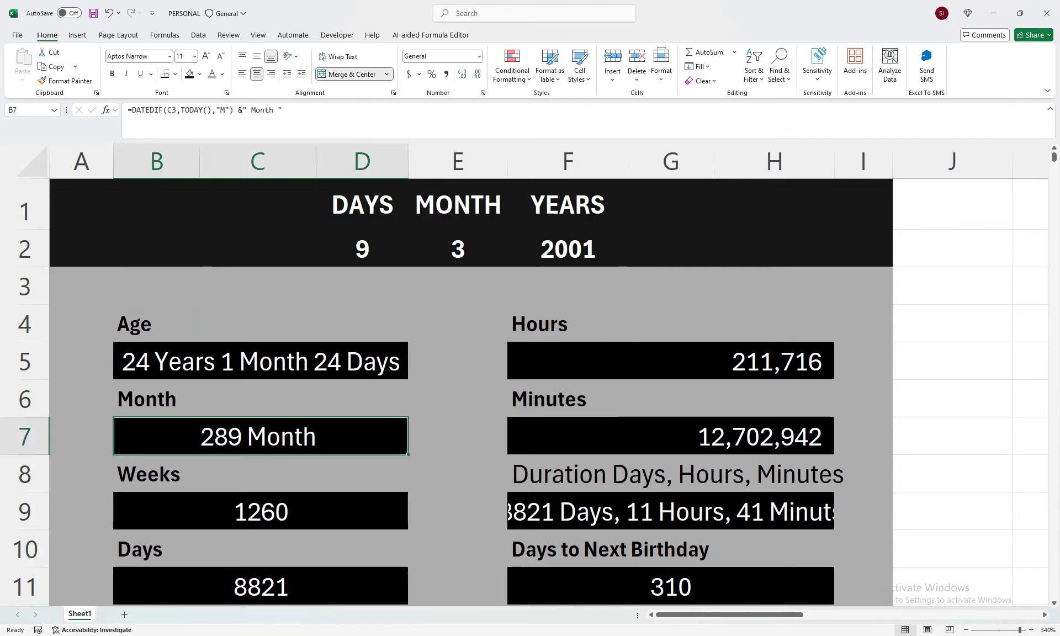
Step: Test the age calculator with another birth date by choosing month 5, year 1996 and day 11 from the drop-downs
left_click(458, 249)
left_click(512, 261)
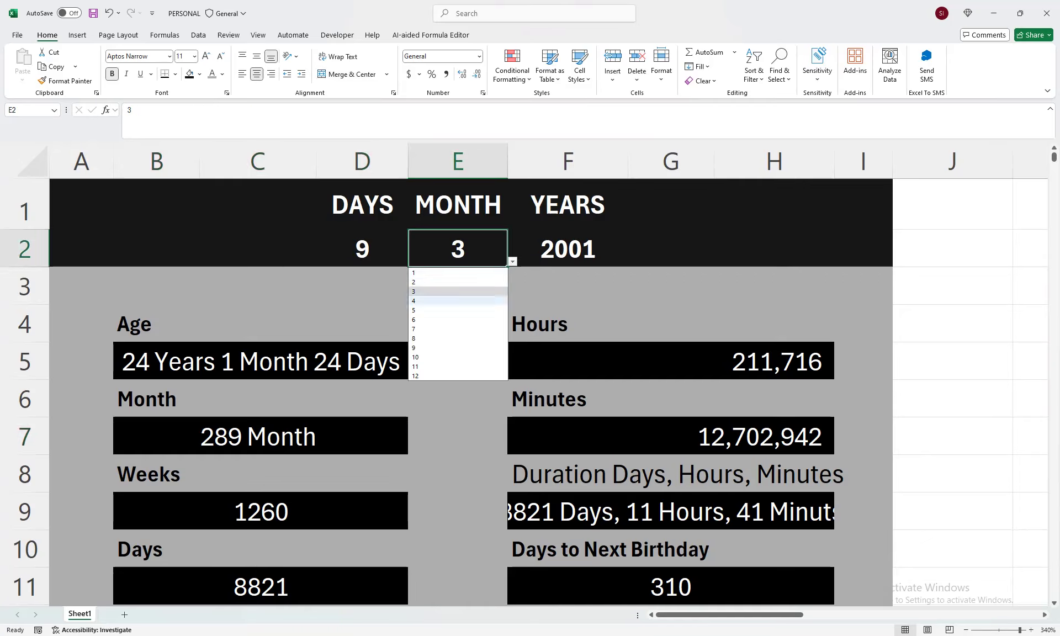
left_click(470, 310)
left_click(567, 249)
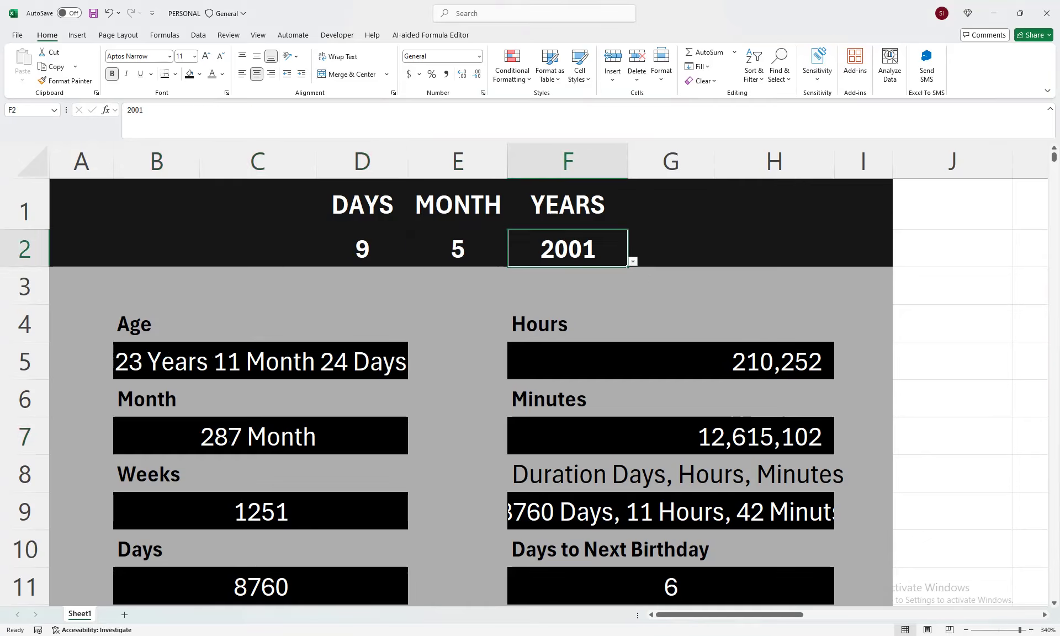
left_click(632, 262)
left_click(567, 319)
left_click(362, 249)
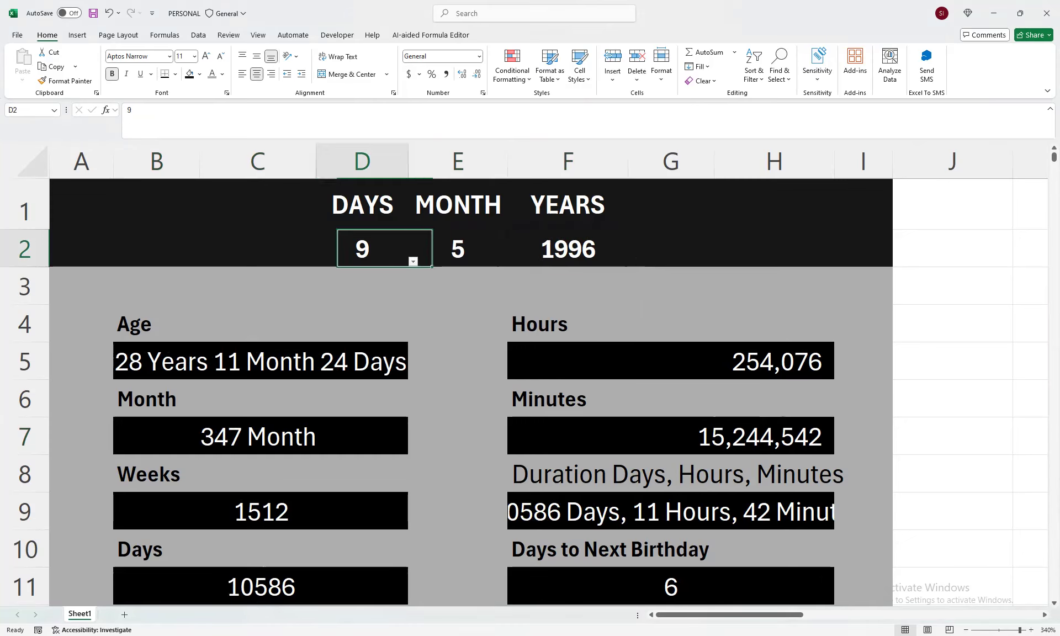
left_click(413, 262)
left_click(364, 366)
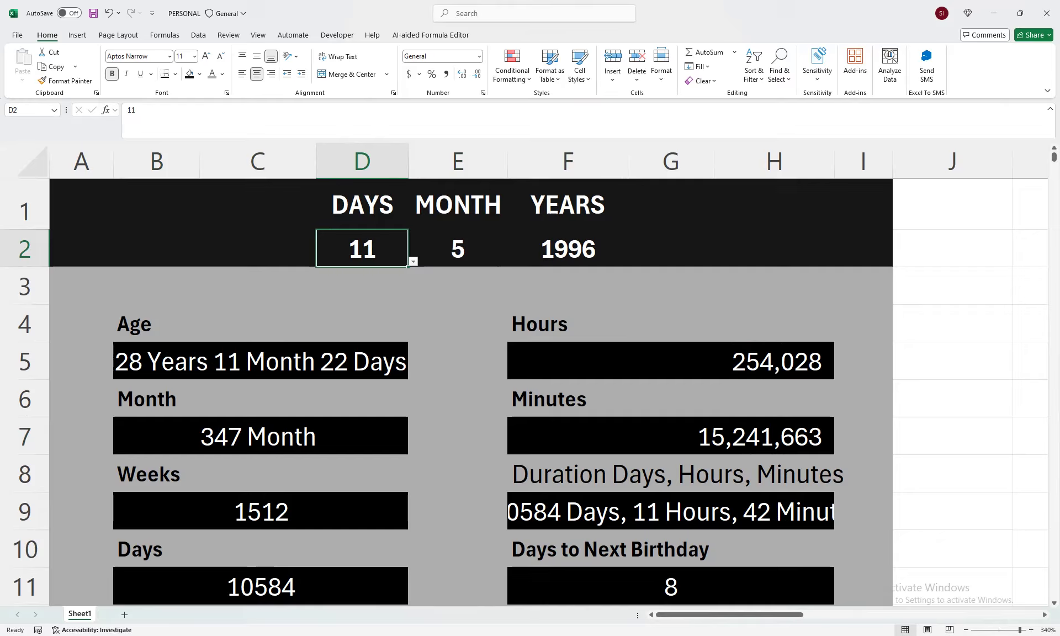
left_click(261, 362)
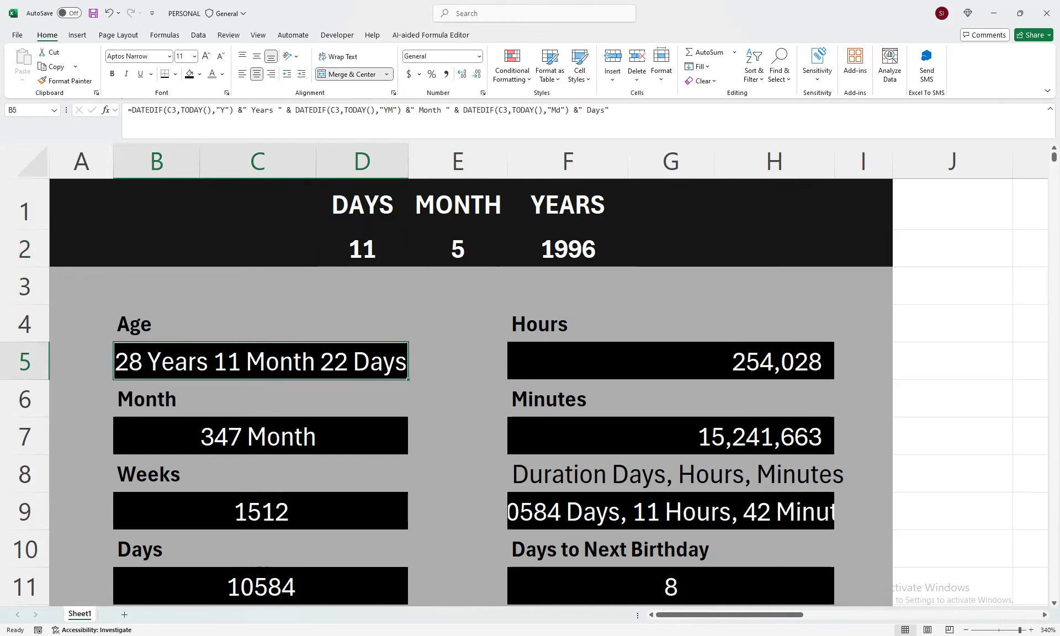
Step: Switch to the browser window with the YouTube channel's videos page
key("alt+Tab")
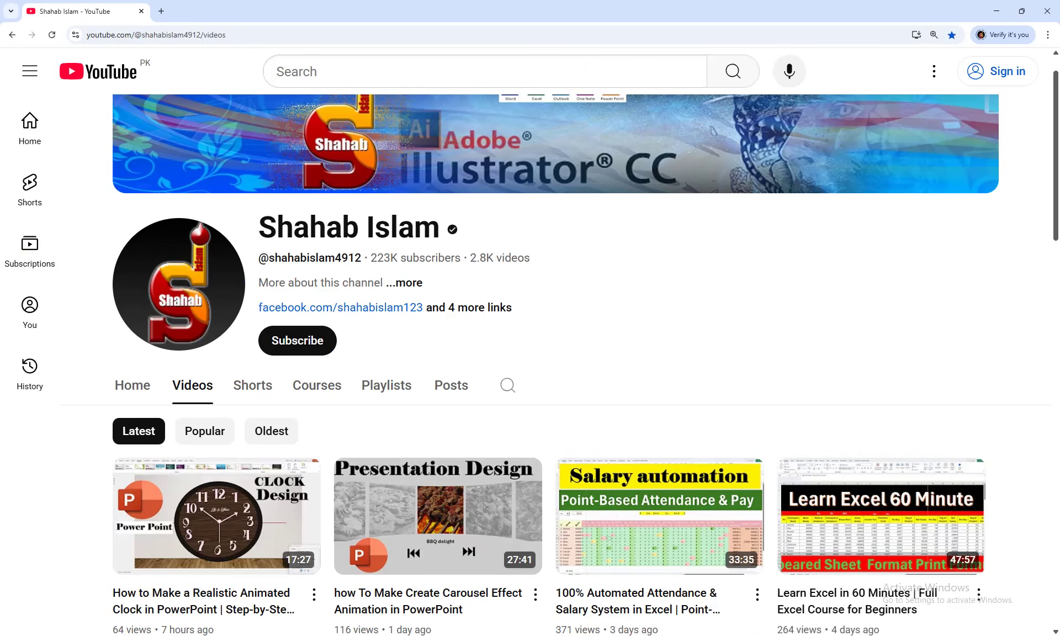